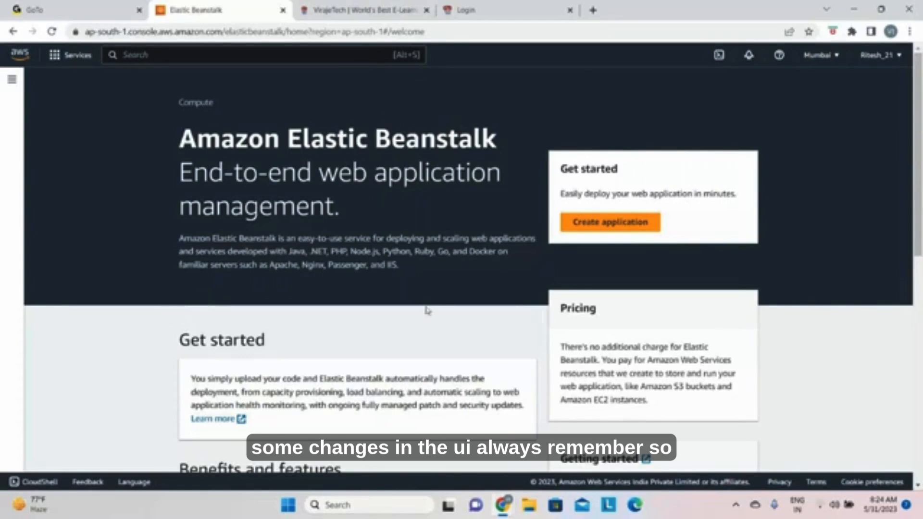
# Step: Switch the console region to US East (N. Virginia), us-east-1
pyautogui.click(835, 62)
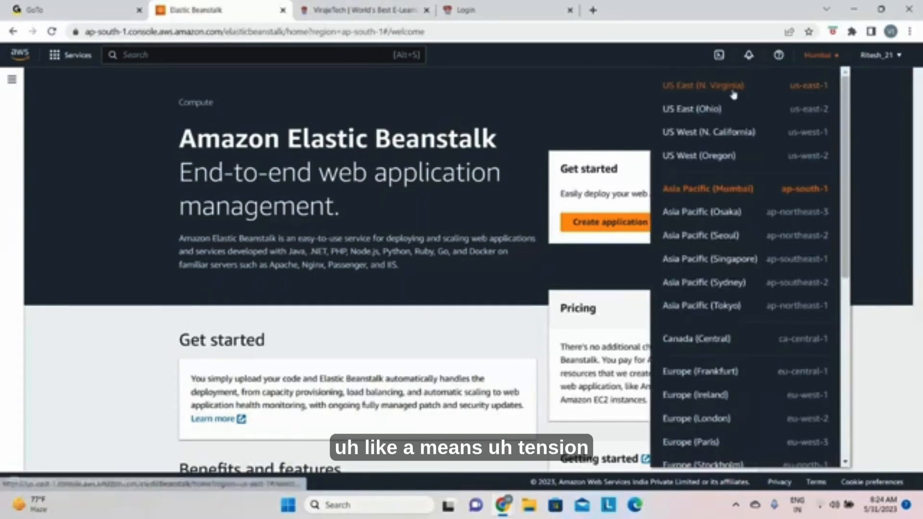
pyautogui.click(733, 88)
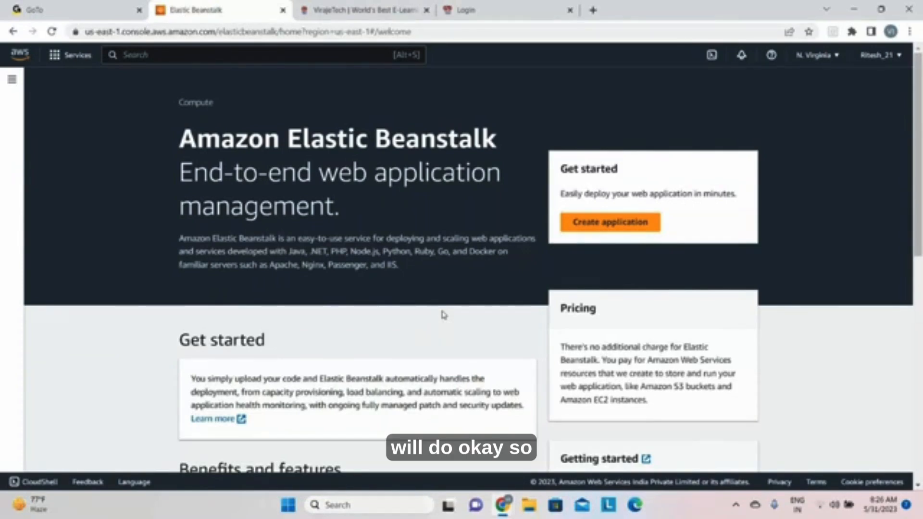
# Step: Open the Documentation, FAQ and Launch a web application links in separate tabs, and return to the Elastic Beanstalk console page
pyautogui.scroll(-1, 283, 344)
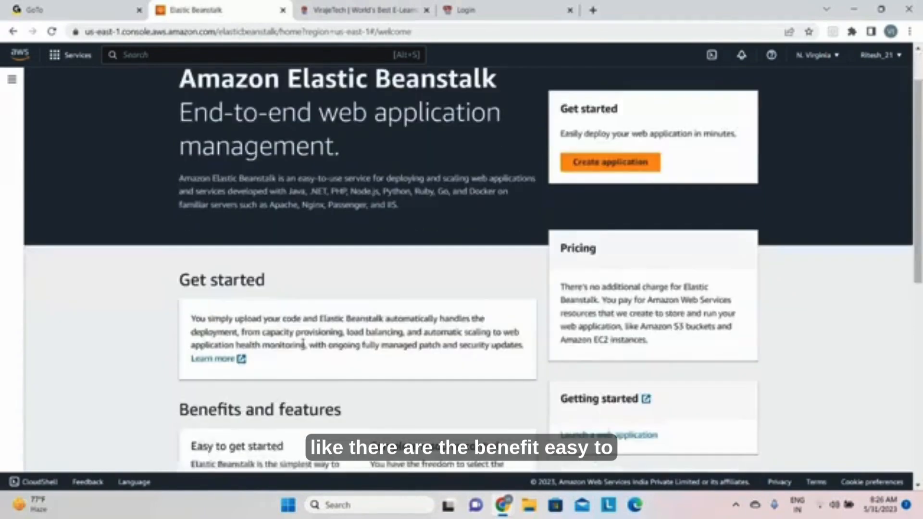
pyautogui.scroll(-5, 303, 343)
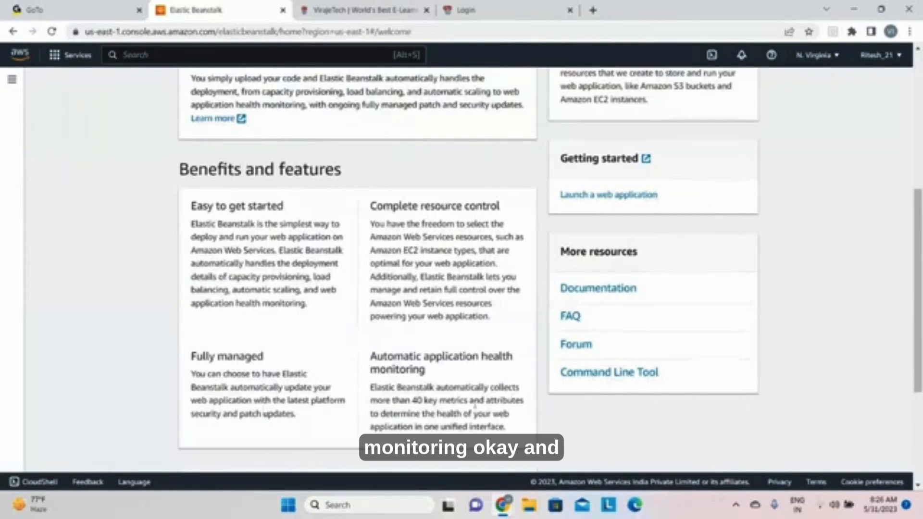
pyautogui.scroll(2, 475, 407)
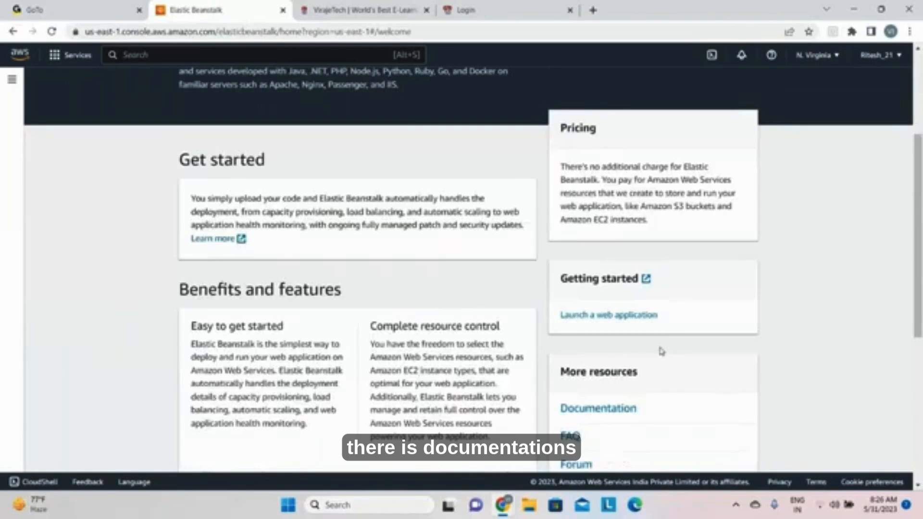
pyautogui.scroll(-2, 654, 356)
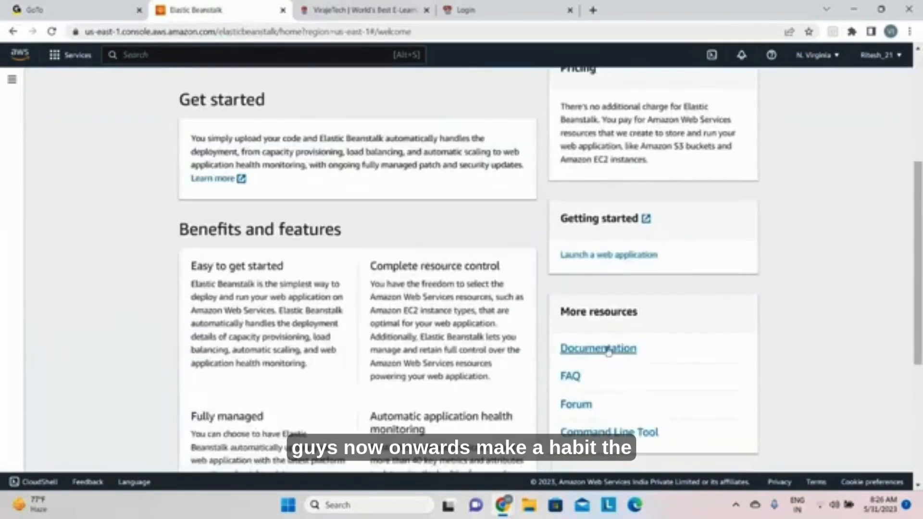
pyautogui.rightClick(623, 358)
pyautogui.click(654, 228)
pyautogui.rightClick(575, 377)
pyautogui.click(621, 259)
pyautogui.click(604, 255)
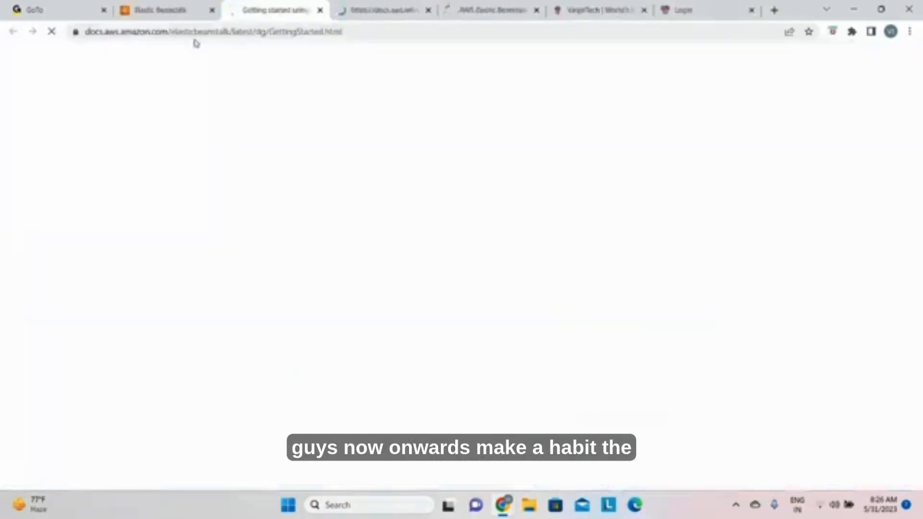
pyautogui.click(167, 6)
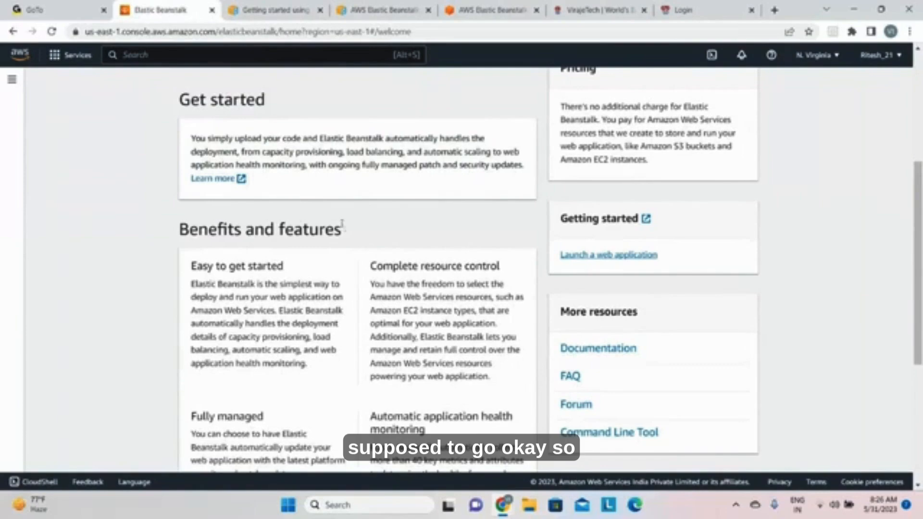
pyautogui.scroll(5, 343, 226)
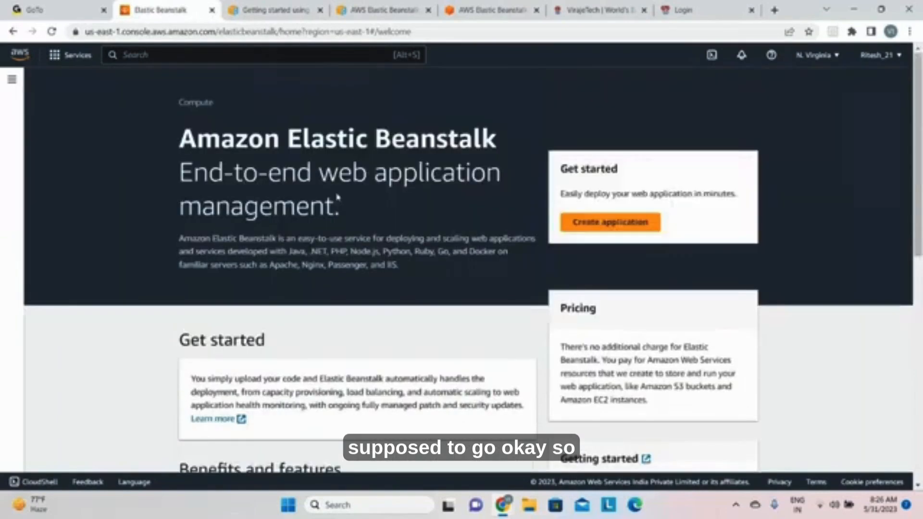
# Step: Review the Getting started using Elastic Beanstalk guide, including its topics and AWS account setup instructions
pyautogui.click(260, 10)
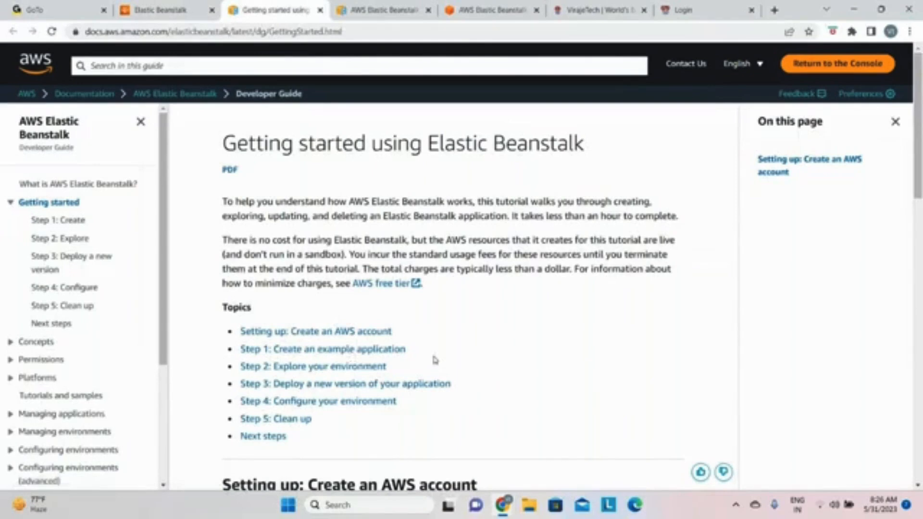
pyautogui.scroll(-1, 434, 361)
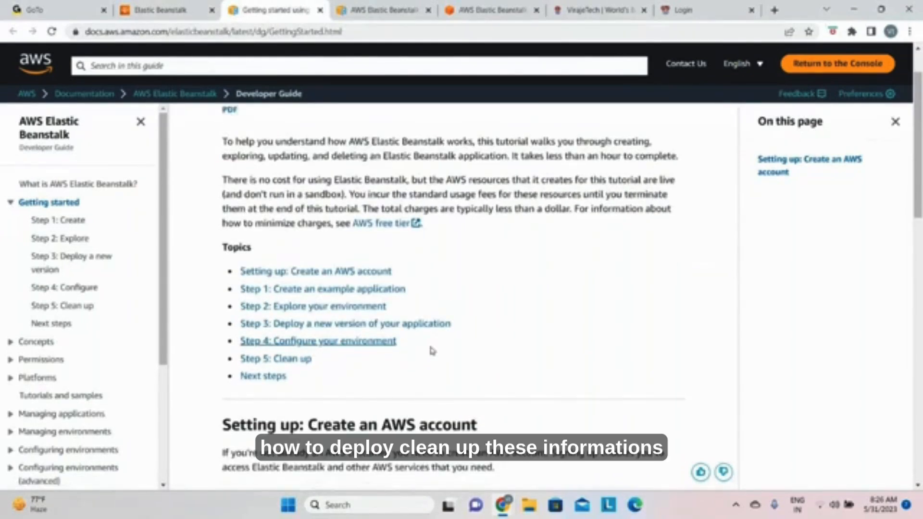
pyautogui.scroll(-10, 432, 351)
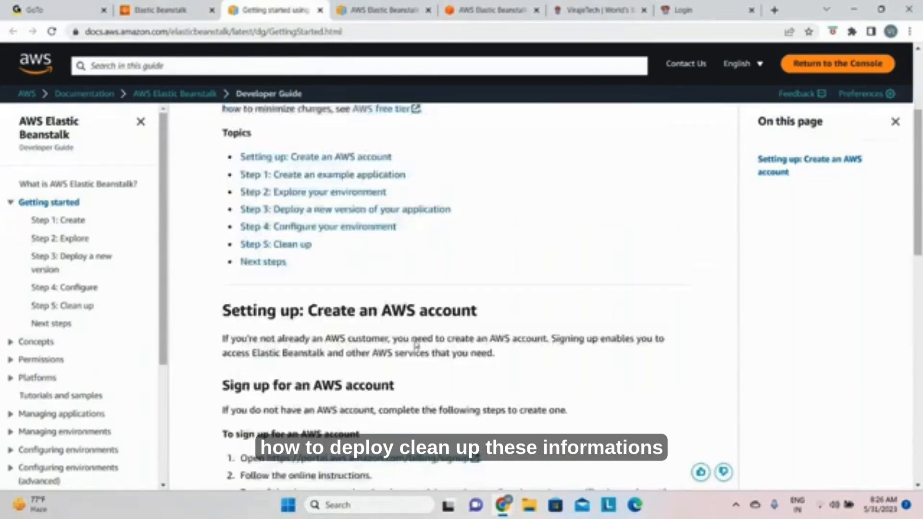
pyautogui.scroll(-4, 29, 320)
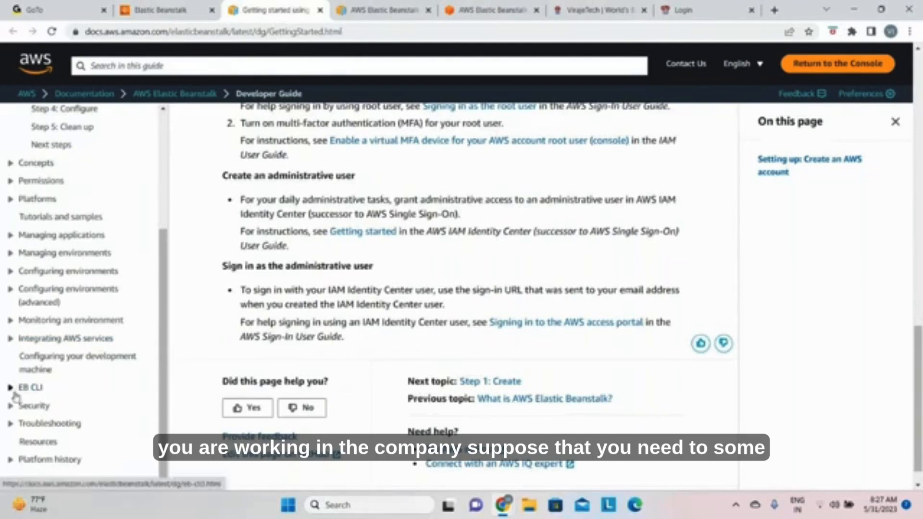
# Step: Expand the EB CLI section of the Developer Guide, review the Install the EB CLI page, and collapse the section again
pyautogui.click(11, 389)
pyautogui.scroll(-1, 68, 399)
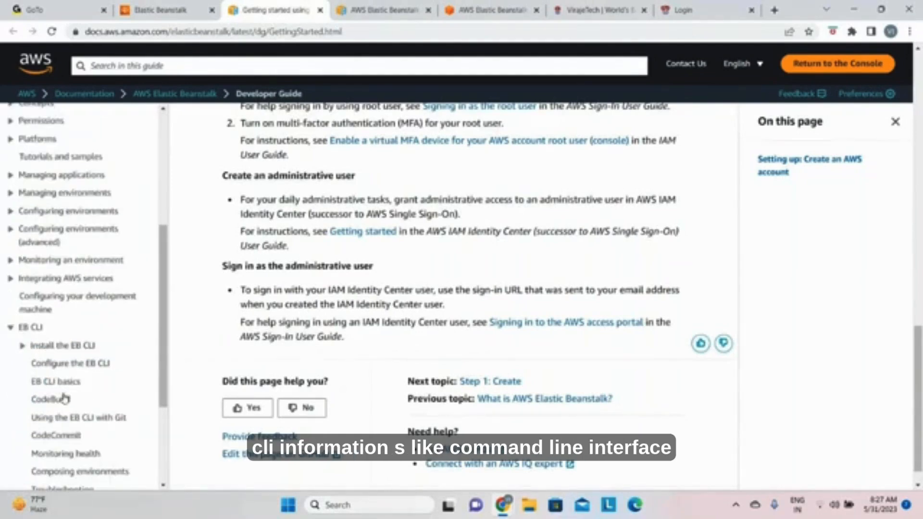
pyautogui.click(65, 348)
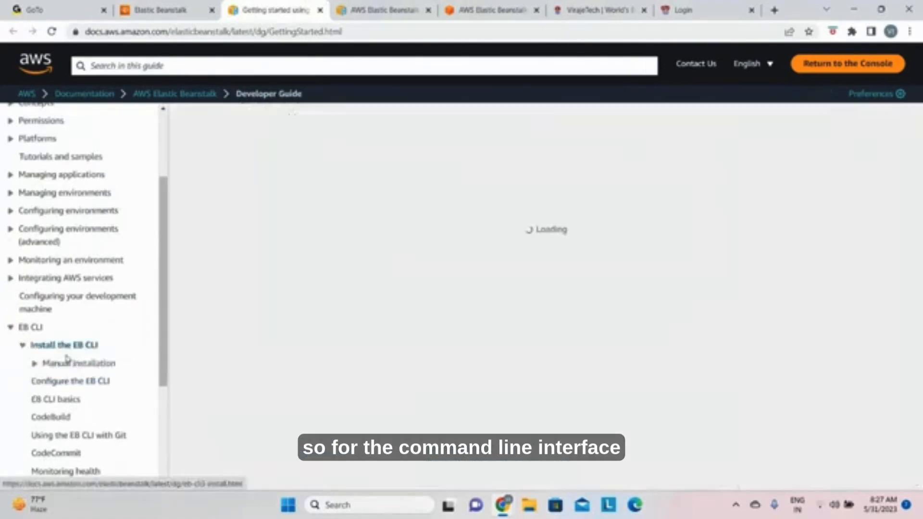
pyautogui.scroll(-3, 390, 367)
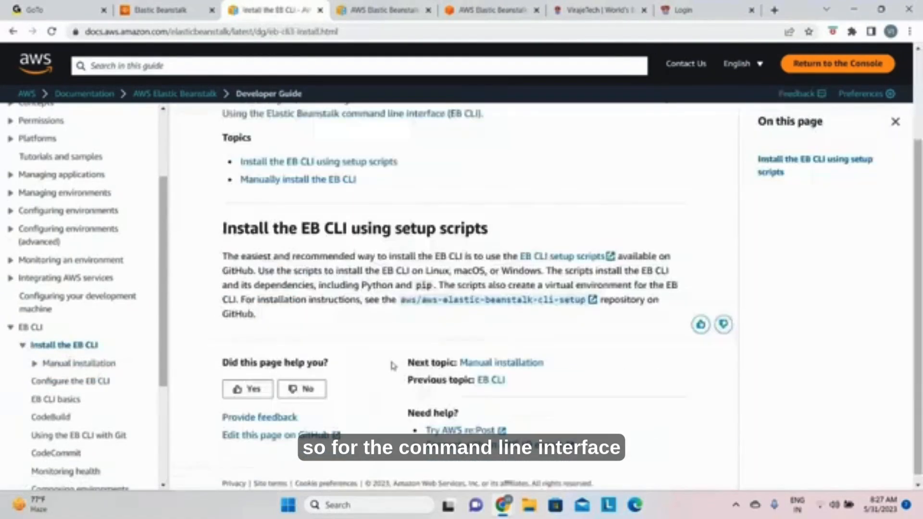
pyautogui.scroll(3, 393, 366)
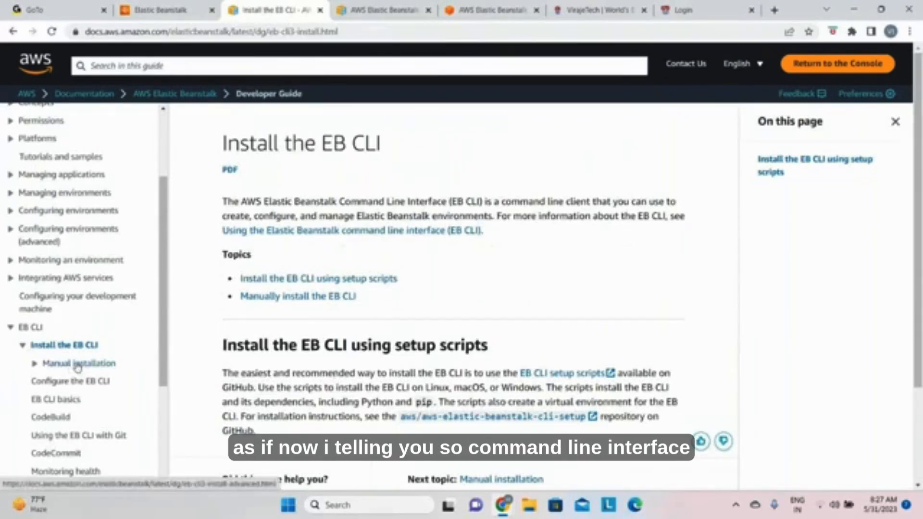
pyautogui.scroll(-3, 56, 371)
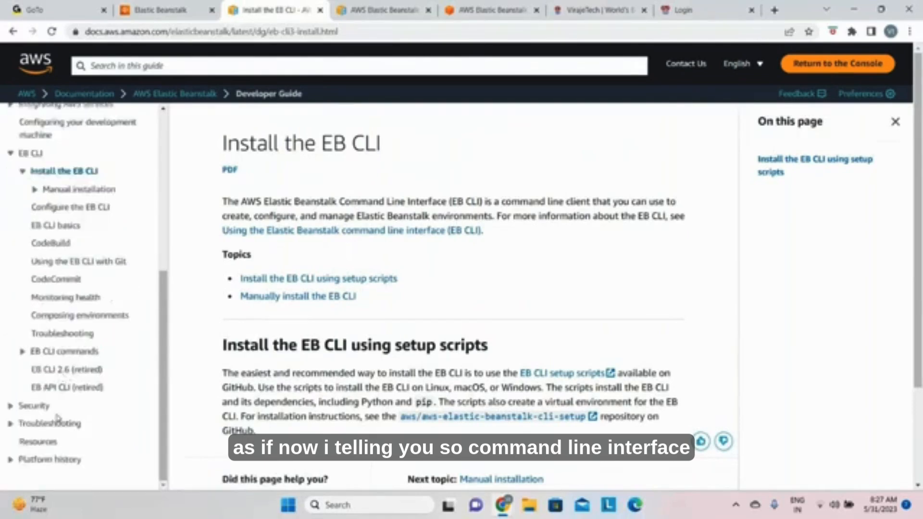
pyautogui.scroll(4, 48, 421)
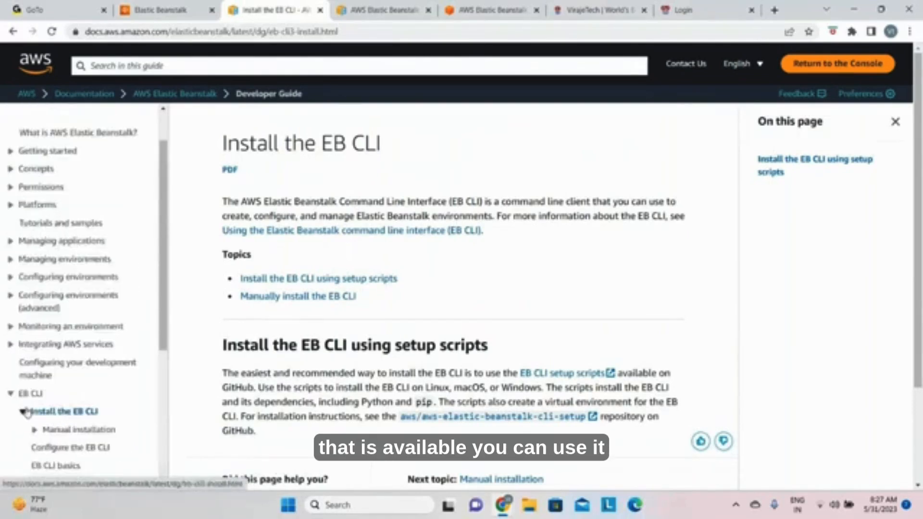
pyautogui.click(10, 395)
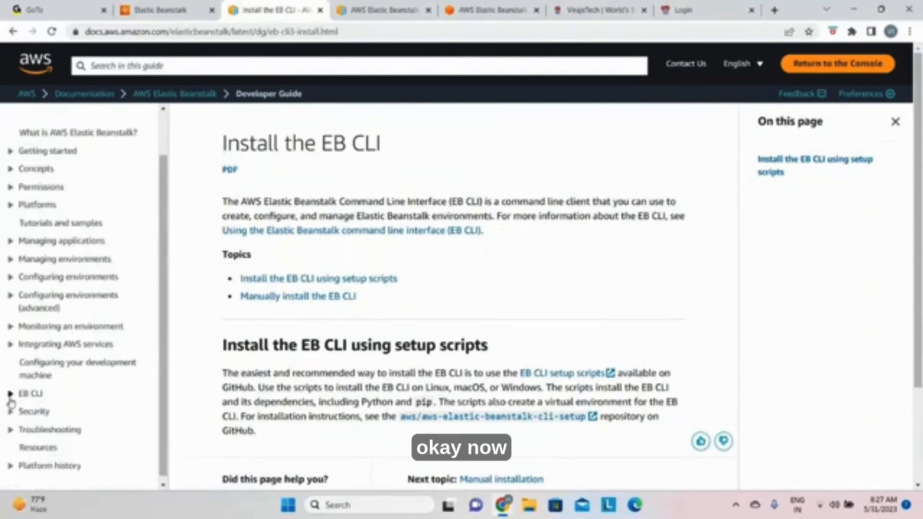
# Step: Open the Tutorials and samples page and examine the framework tutorials, downloadable sample applications and GitHub projects
pyautogui.scroll(1, 11, 401)
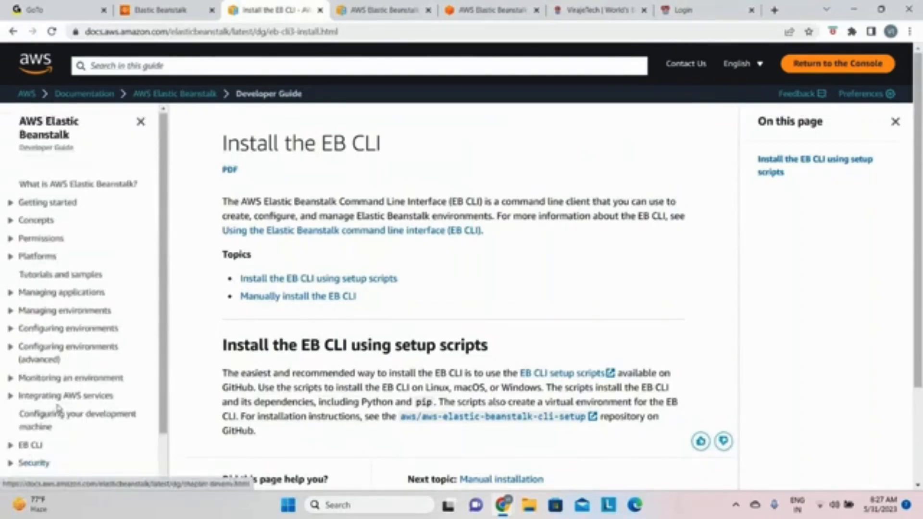
pyautogui.click(33, 275)
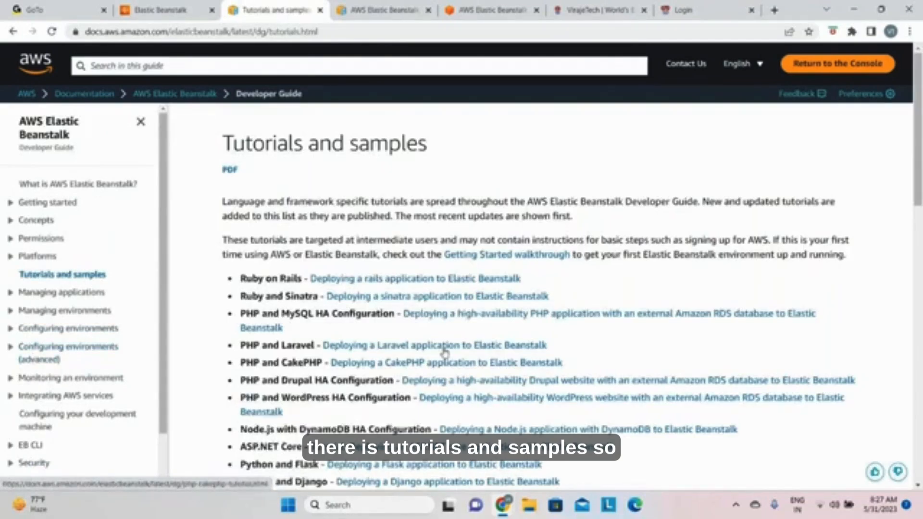
pyautogui.scroll(-2, 288, 336)
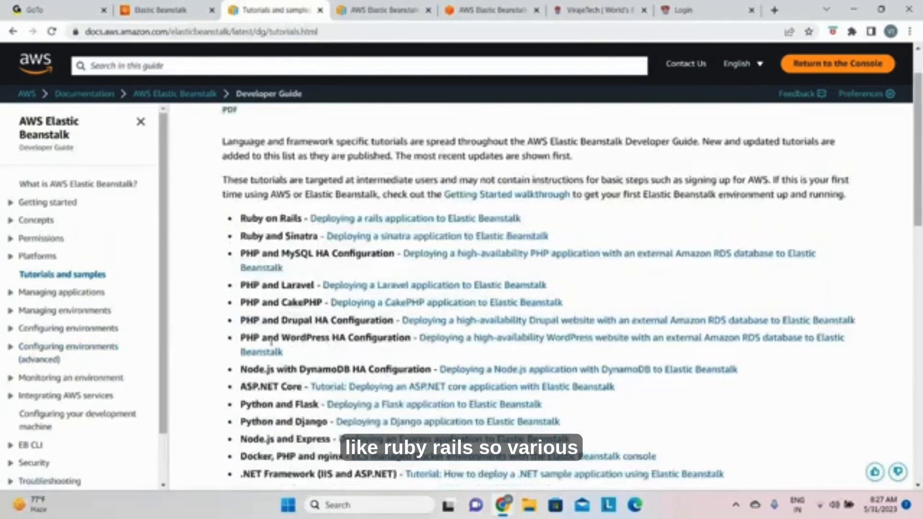
pyautogui.scroll(-8, 273, 340)
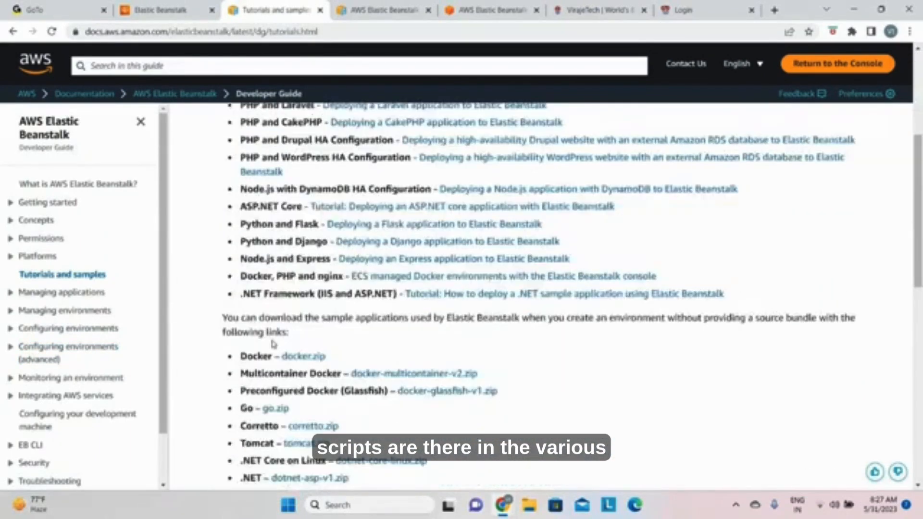
pyautogui.scroll(-3, 274, 347)
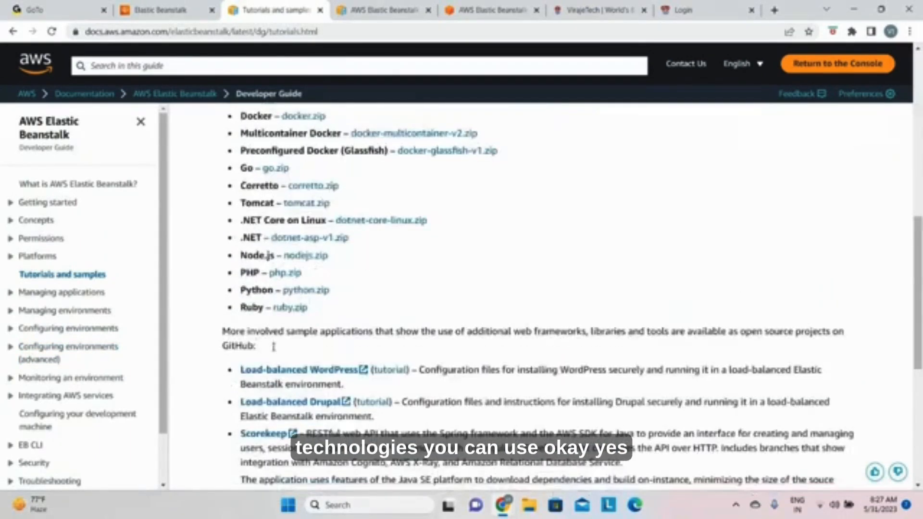
pyautogui.scroll(-5, 273, 347)
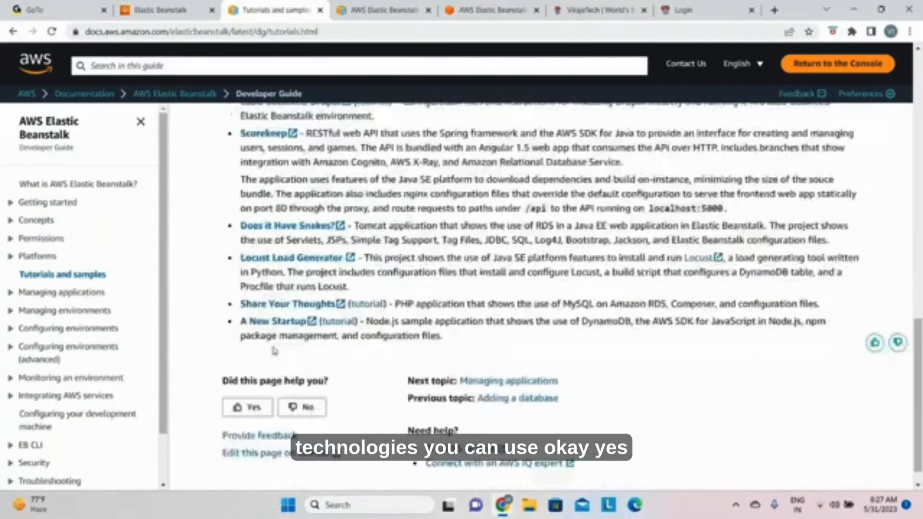
pyautogui.scroll(14, 274, 349)
pyautogui.scroll(-5, 275, 351)
pyautogui.scroll(5, 275, 350)
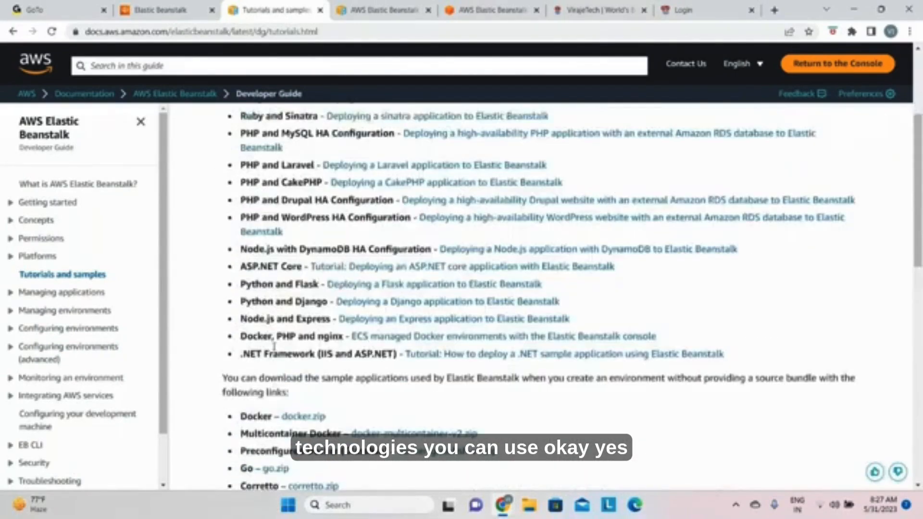
pyautogui.scroll(4, 274, 347)
# Step: Open the Developer Guide from the AWS Elastic Beanstalk Documentation page
pyautogui.hotkey('ctrl', 'Tab')
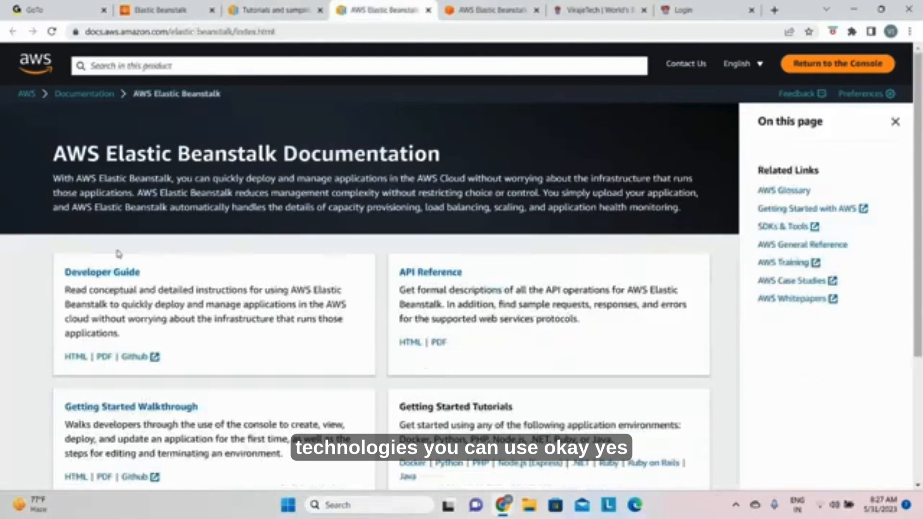
pyautogui.click(75, 278)
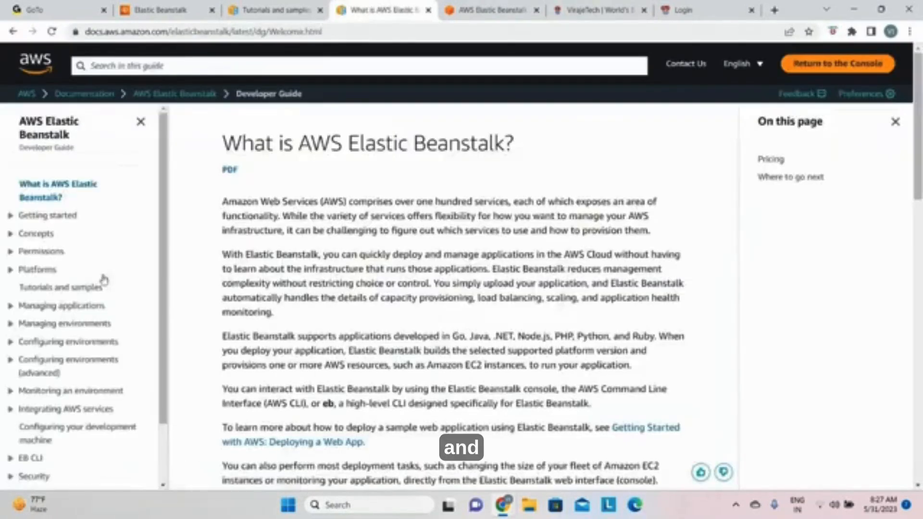
# Step: Examine the AWS Elastic Beanstalk FAQs, from the General questions through Databases and storage to AWS Graviton support
pyautogui.hotkey('ctrl', 'Tab')
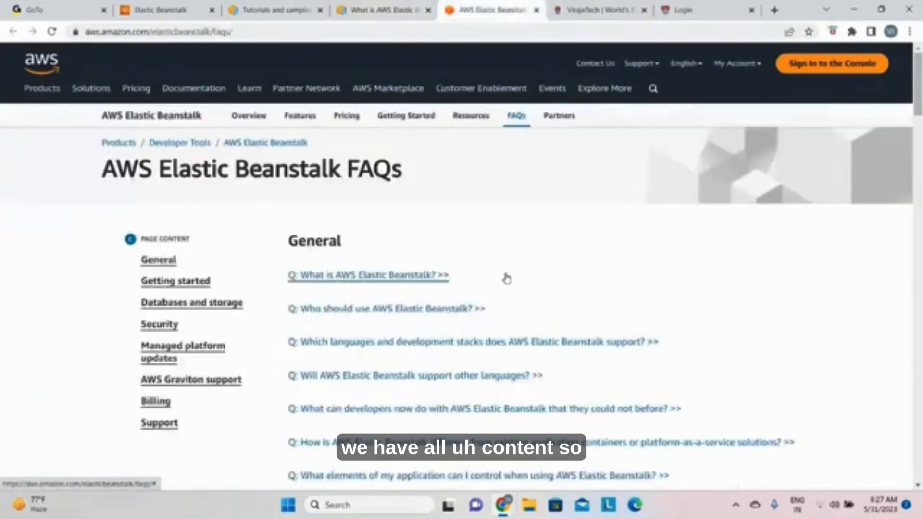
pyautogui.scroll(-3, 503, 276)
pyautogui.scroll(-6, 508, 277)
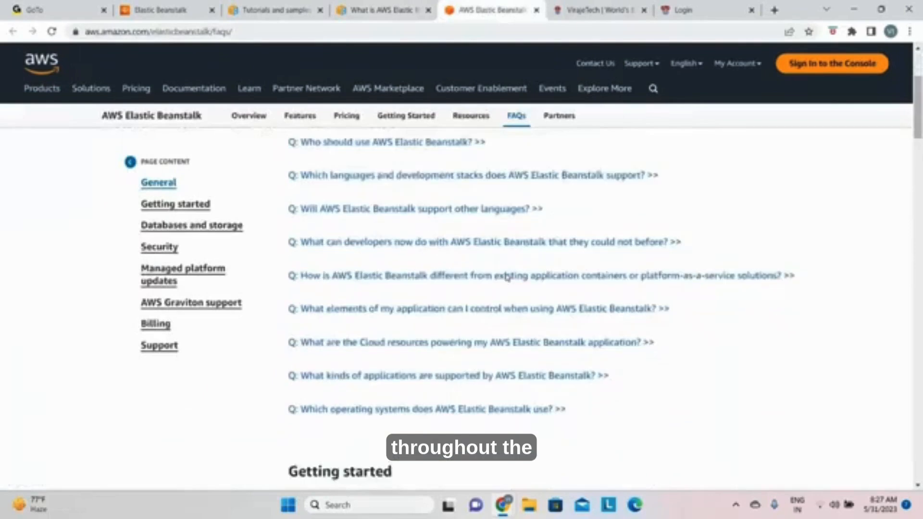
pyautogui.scroll(-14, 508, 298)
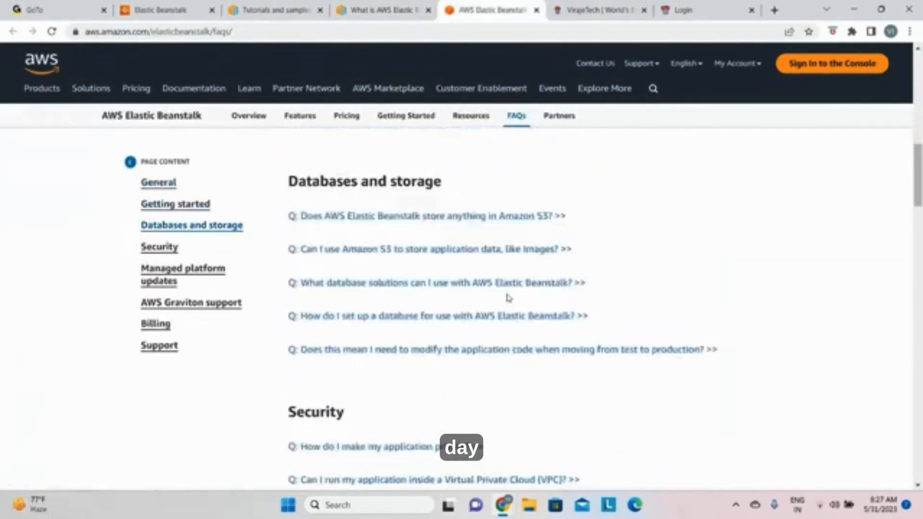
pyautogui.scroll(-15, 507, 298)
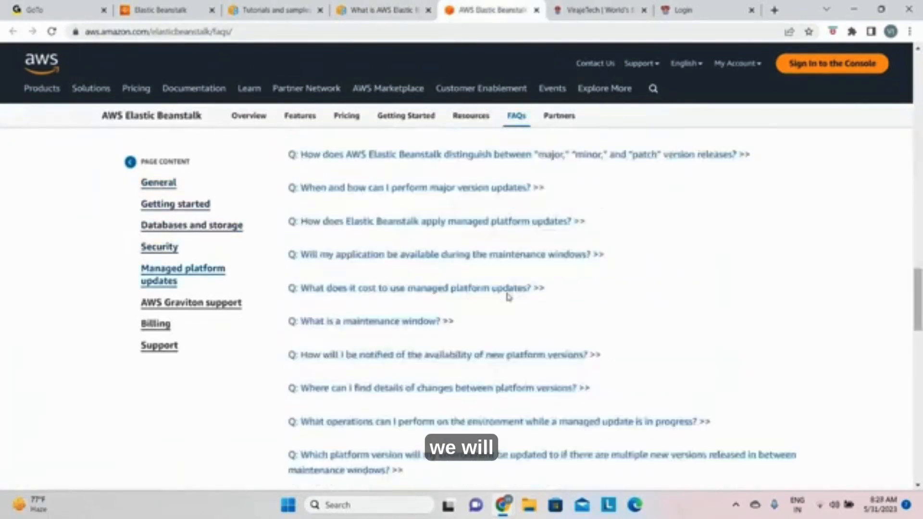
pyautogui.scroll(-13, 509, 296)
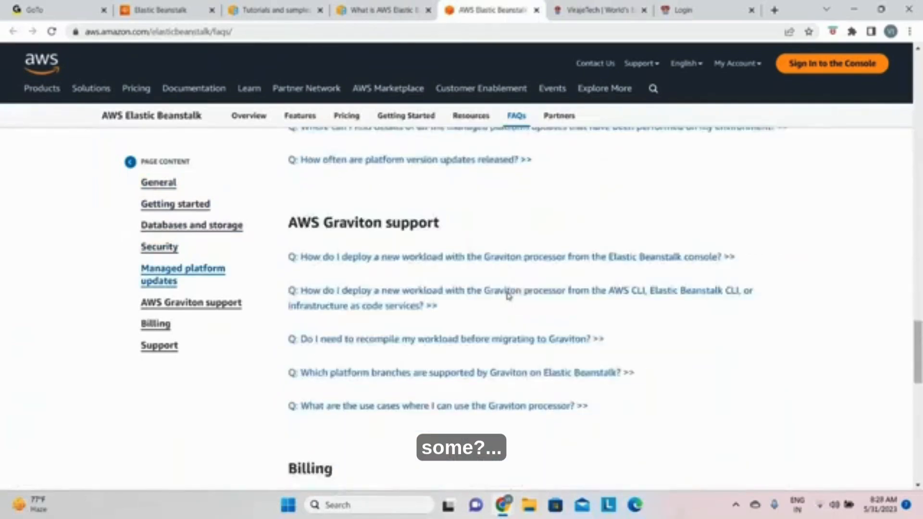
pyautogui.scroll(5, 510, 297)
pyautogui.scroll(15, 510, 296)
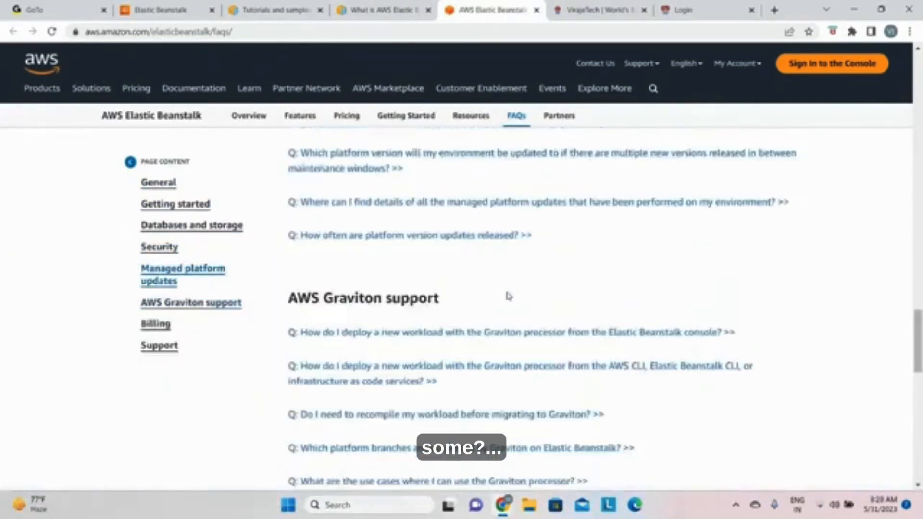
# Step: Return to the Elastic Beanstalk console page from the FAQs and start creating an application
pyautogui.scroll(9, 507, 295)
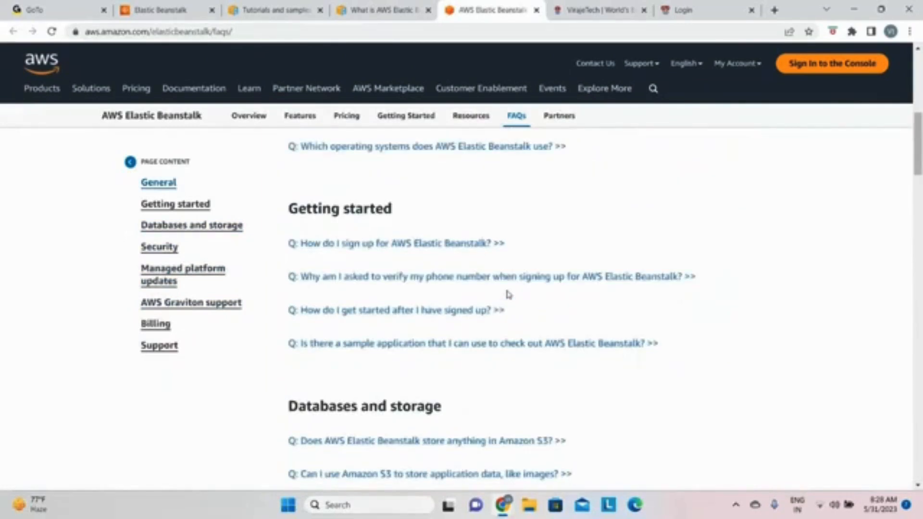
pyautogui.scroll(5, 509, 294)
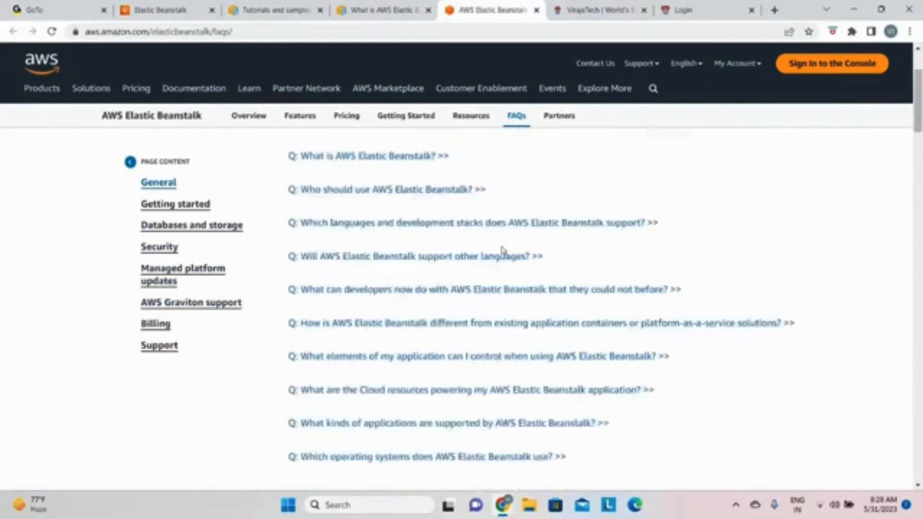
pyautogui.click(143, 11)
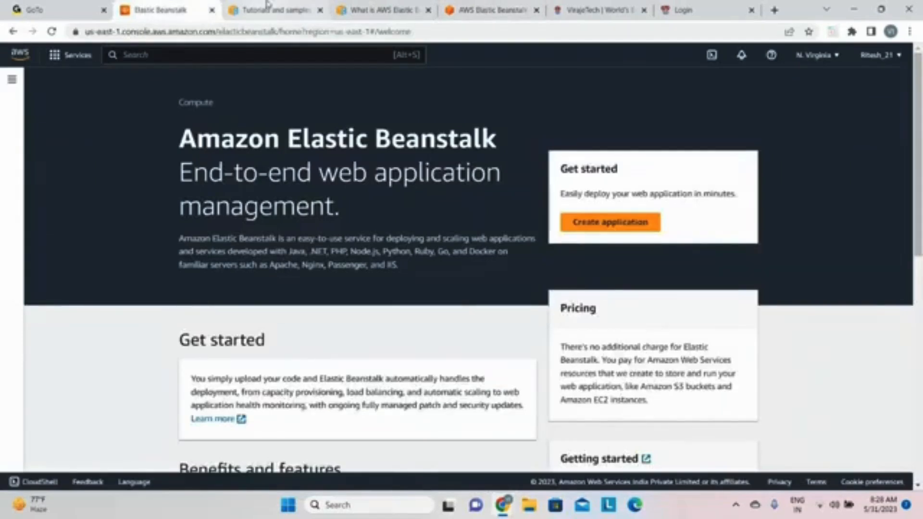
pyautogui.click(613, 222)
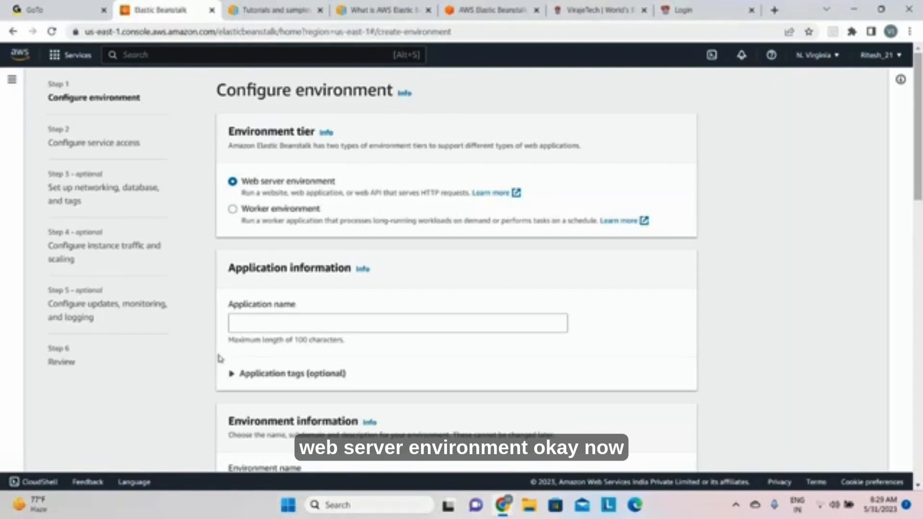
# Step: Name the application virajetech-jobs-usa, copy that name, and expand the optional application tags
pyautogui.click(239, 326)
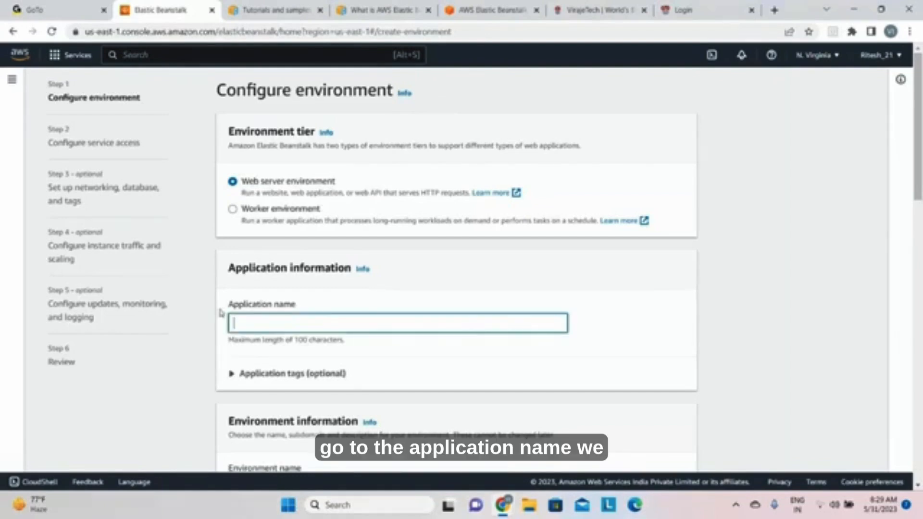
pyautogui.write('virajete')
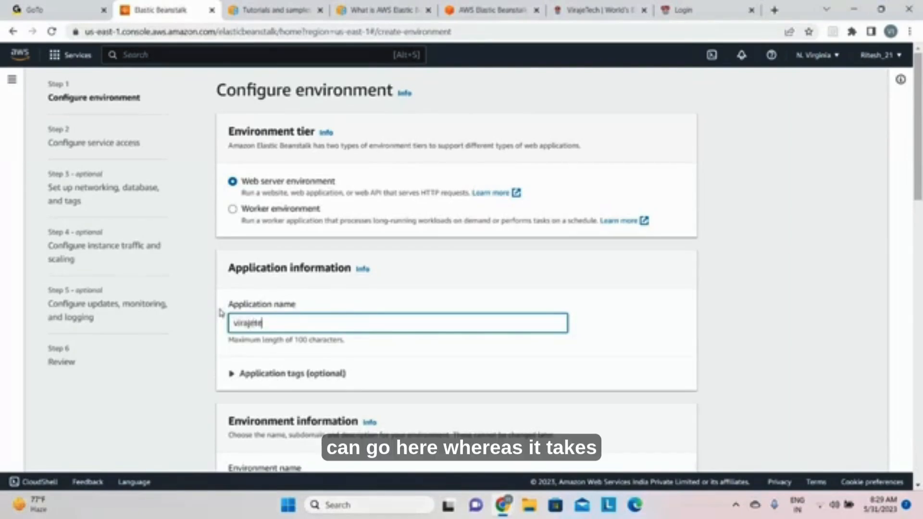
pyautogui.write('ch-jobs')
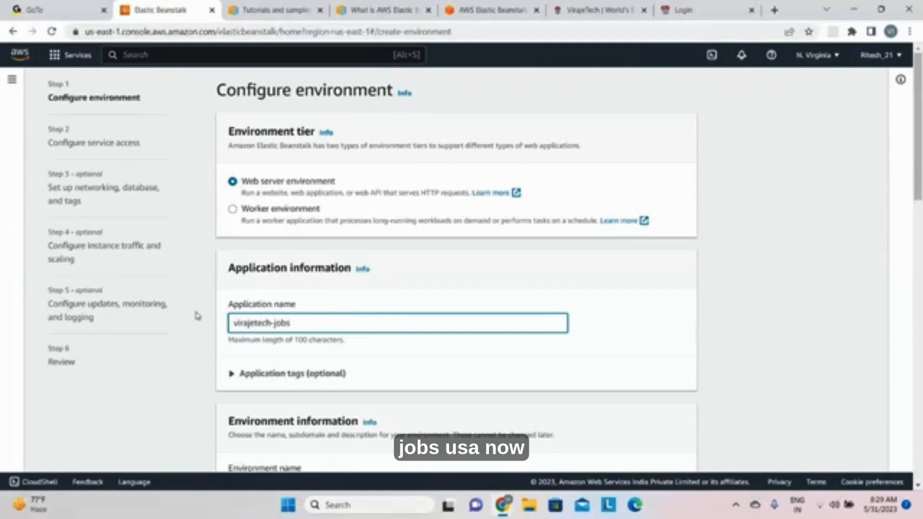
pyautogui.write('-usa')
pyautogui.moveTo(324, 324); pyautogui.dragTo(175, 334)
pyautogui.hotkey('ctrl', 'c')
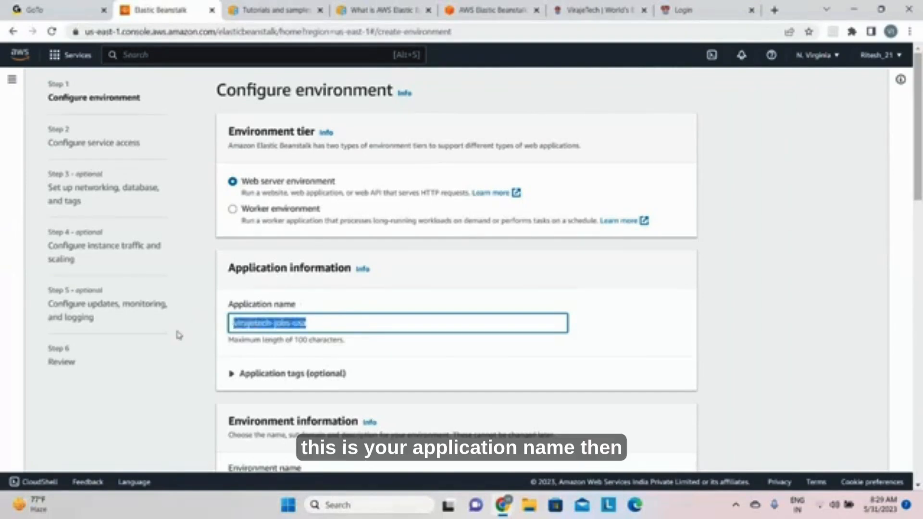
pyautogui.click(231, 375)
# Step: Set the environment's domain to virajetech-jobs-usa, check its availability, and enter the same text as the environment description
pyautogui.scroll(-4, 230, 375)
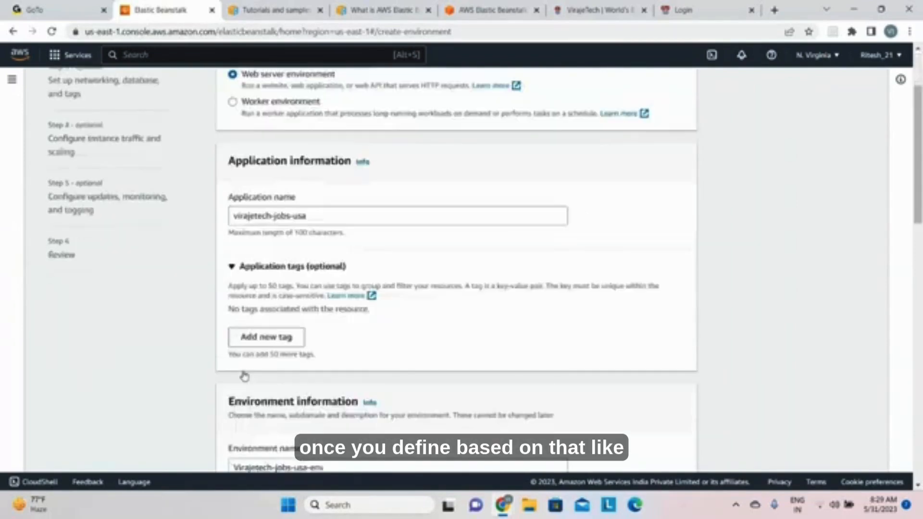
pyautogui.scroll(-3, 233, 377)
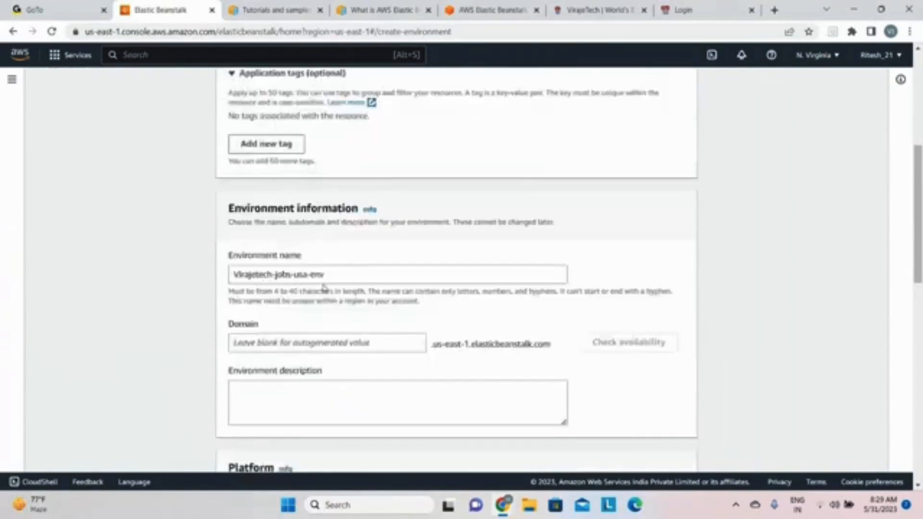
pyautogui.click(246, 343)
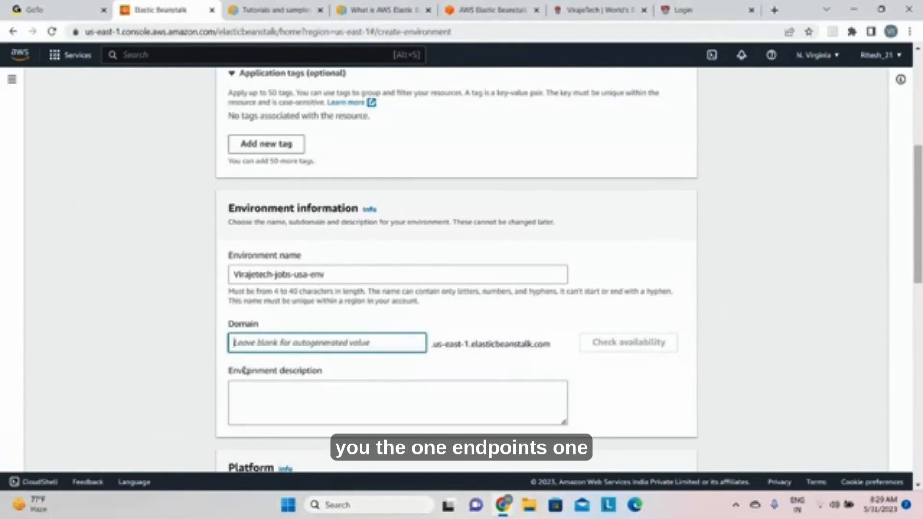
pyautogui.hotkey('ctrl', 'v')
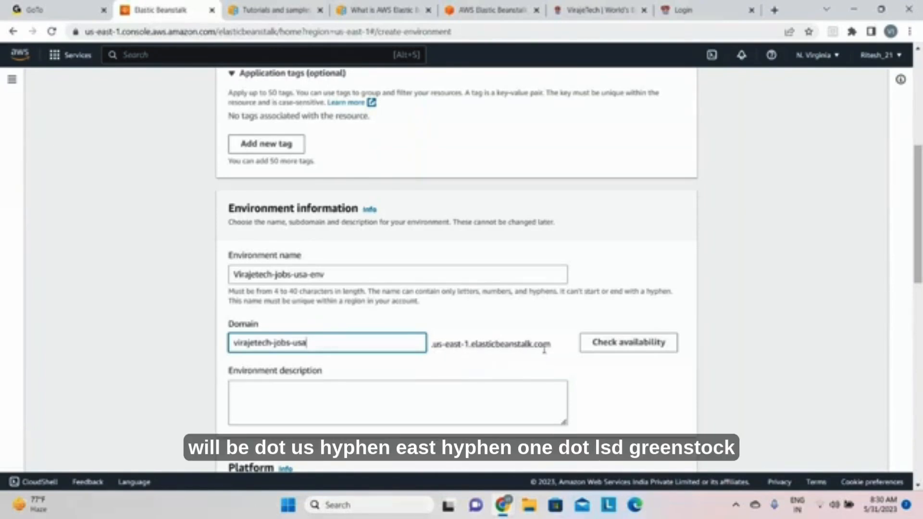
pyautogui.click(624, 349)
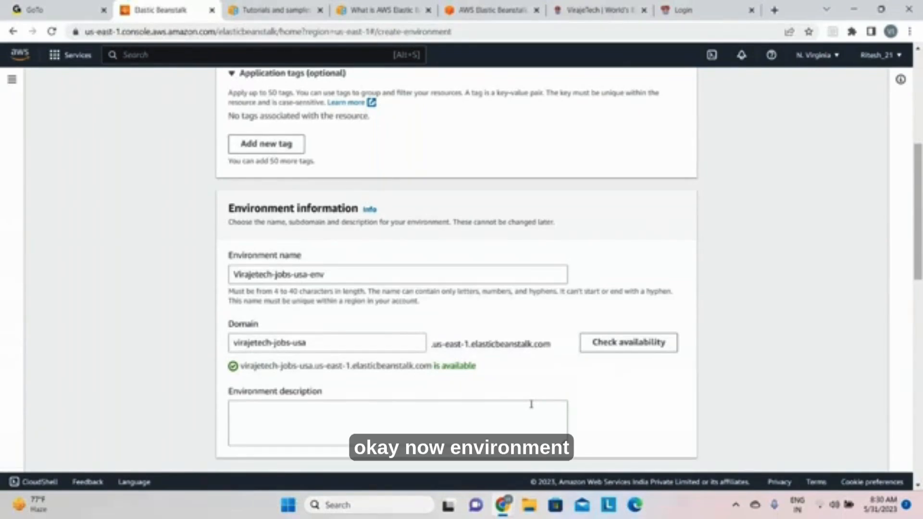
pyautogui.click(365, 407)
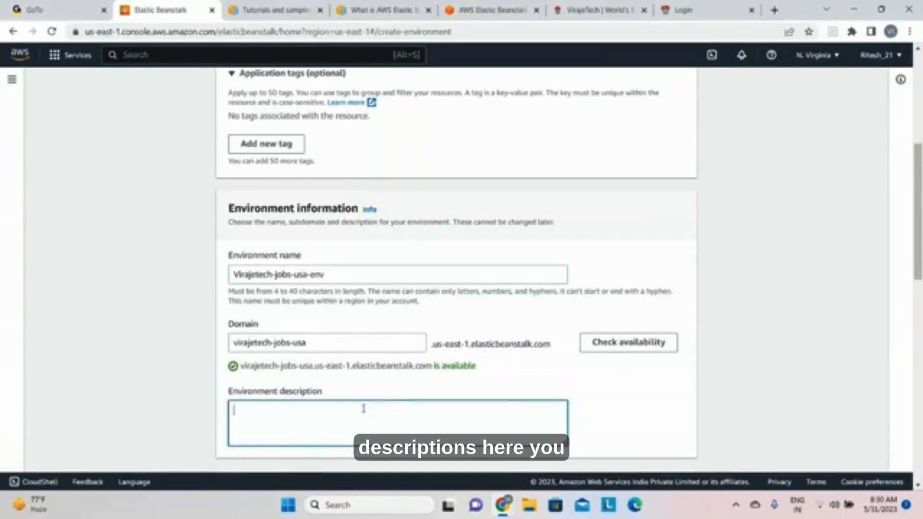
pyautogui.hotkey('ctrl', 'v')
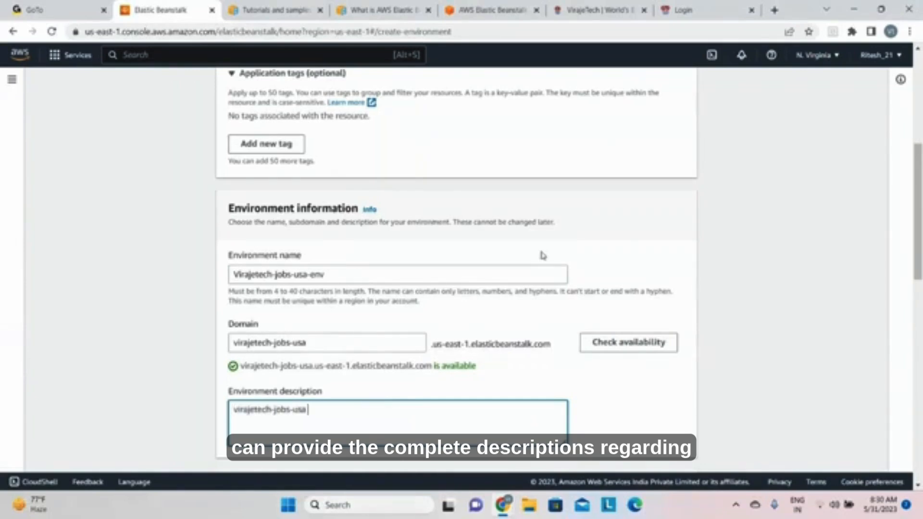
# Step: Choose Tomcat as the managed platform for the environment
pyautogui.scroll(-2, 467, 282)
pyautogui.scroll(-3, 466, 282)
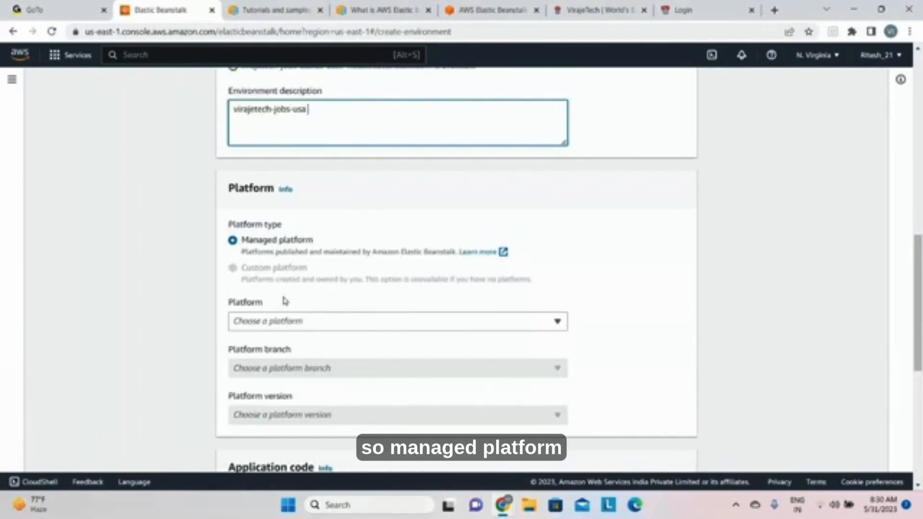
pyautogui.click(509, 325)
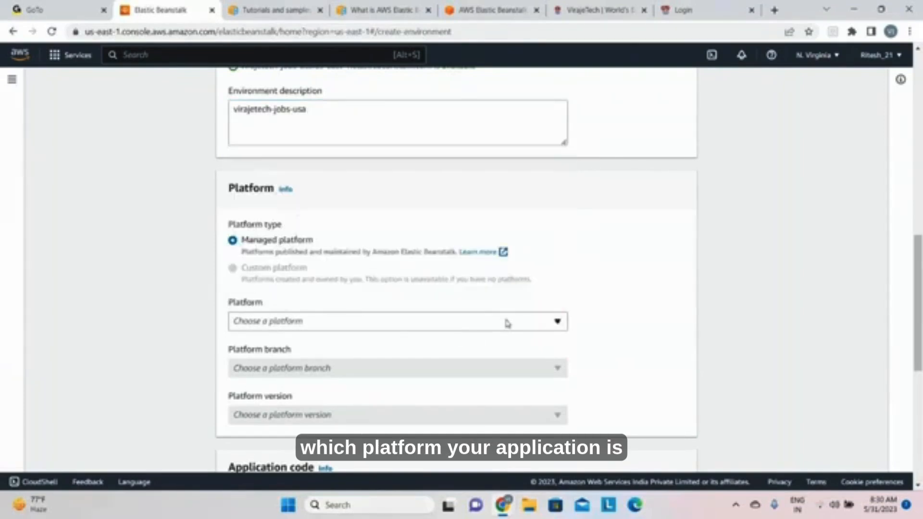
pyautogui.click(557, 323)
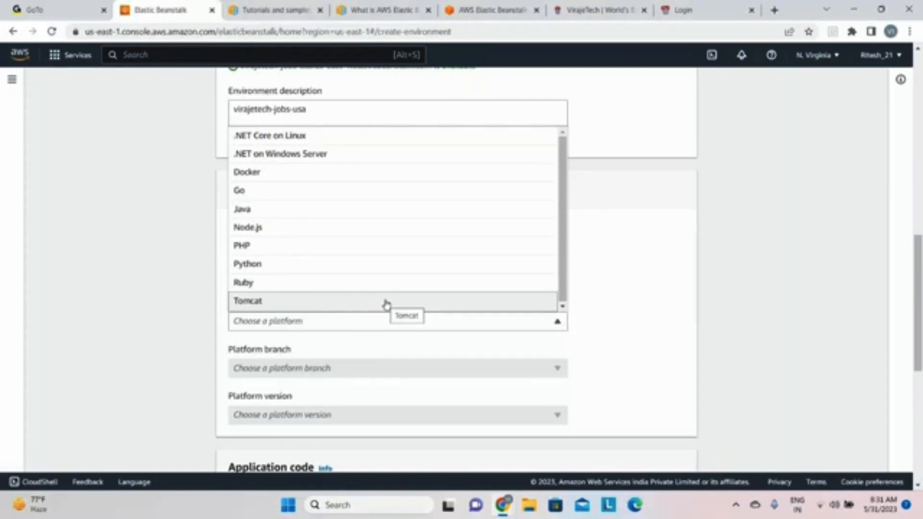
pyautogui.scroll(-2, 371, 268)
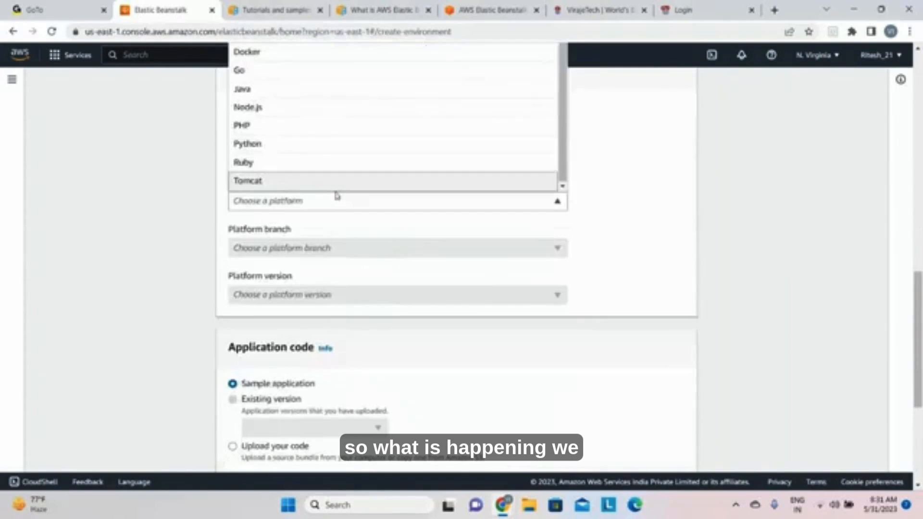
pyautogui.click(336, 192)
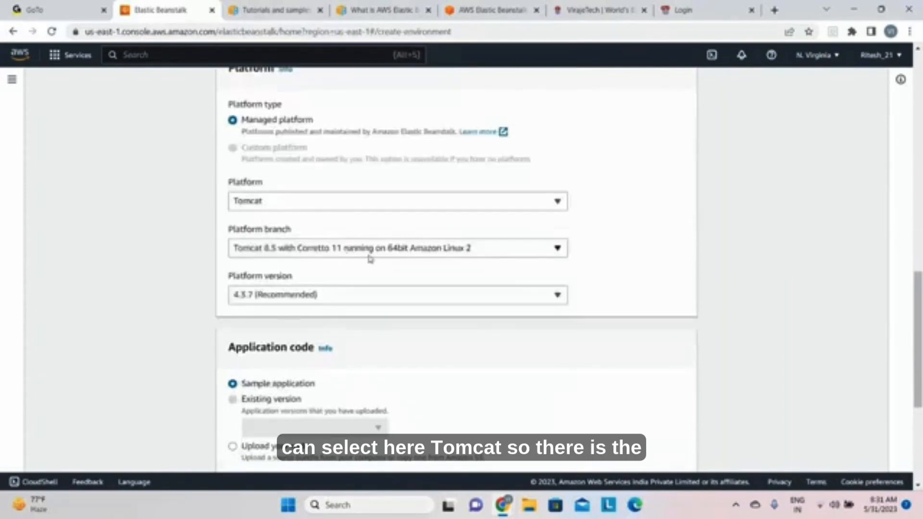
# Step: Review the available Tomcat platform branches and platform versions without changing the preselected ones
pyautogui.click(557, 249)
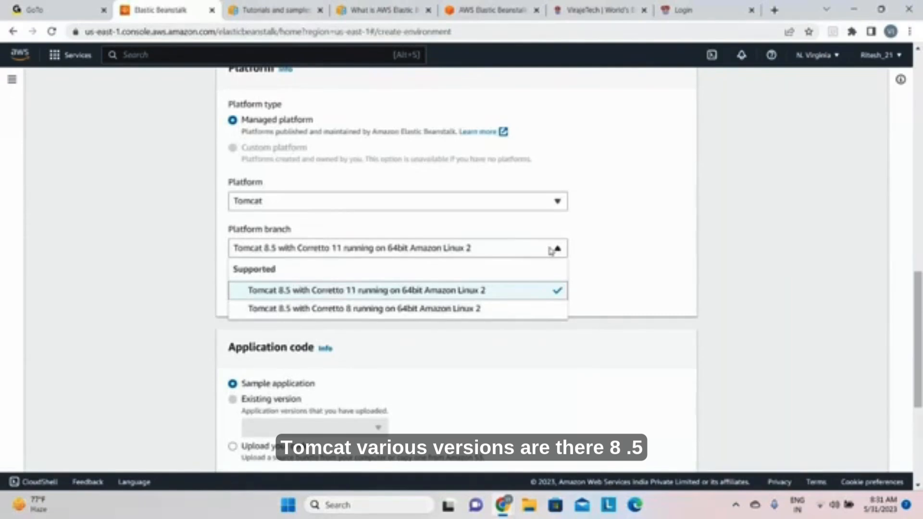
pyautogui.click(623, 240)
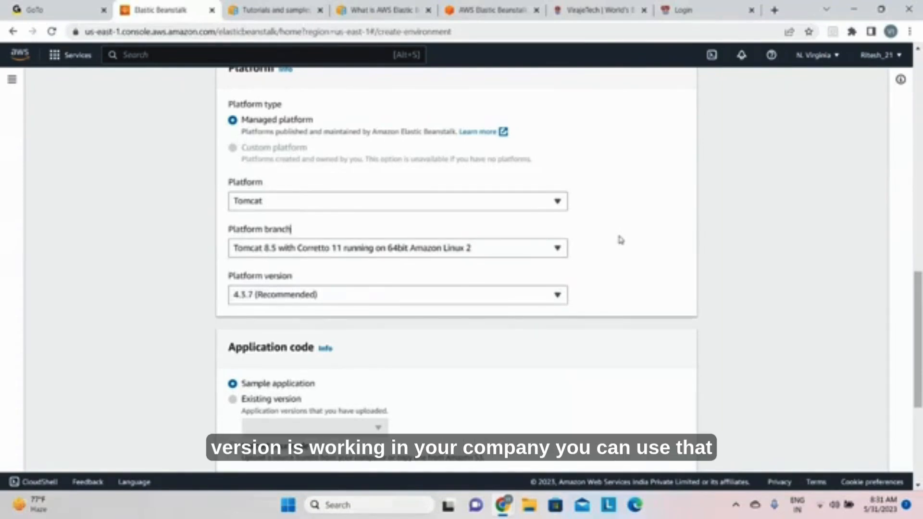
pyautogui.click(528, 299)
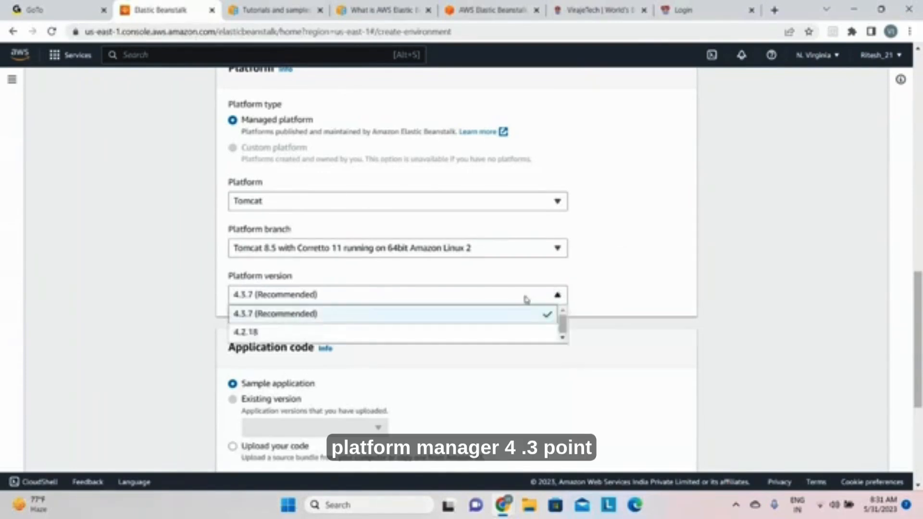
pyautogui.click(527, 299)
# Step: Try uploading custom application code with a local file as its source, and dismiss the file selection
pyautogui.scroll(-1, 614, 289)
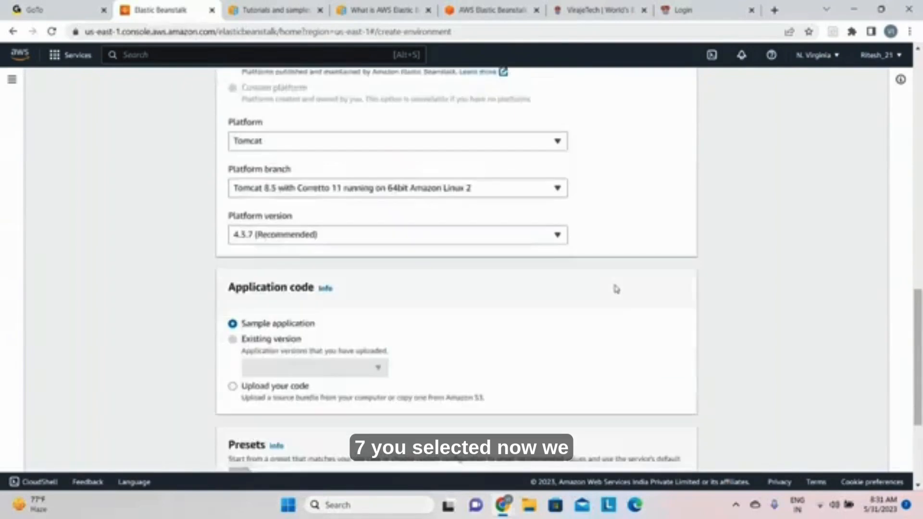
pyautogui.scroll(-2, 615, 289)
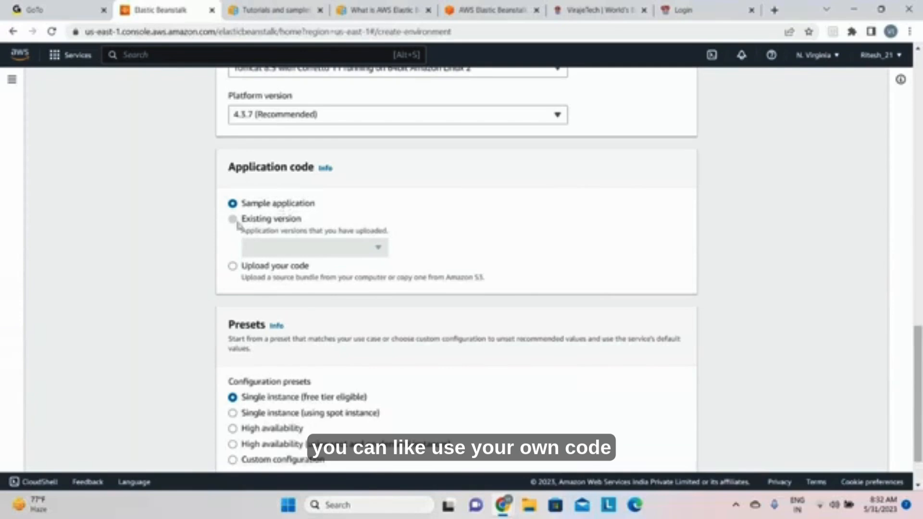
pyautogui.click(235, 267)
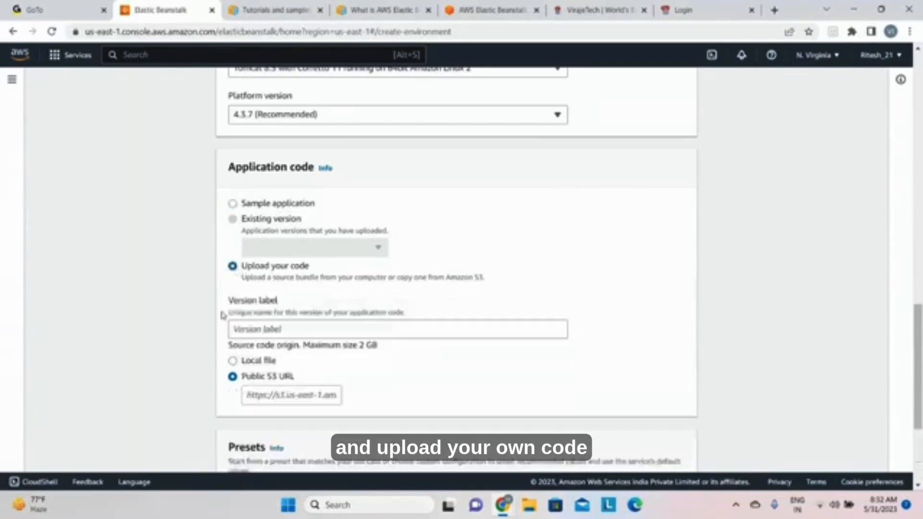
pyautogui.scroll(-2, 270, 335)
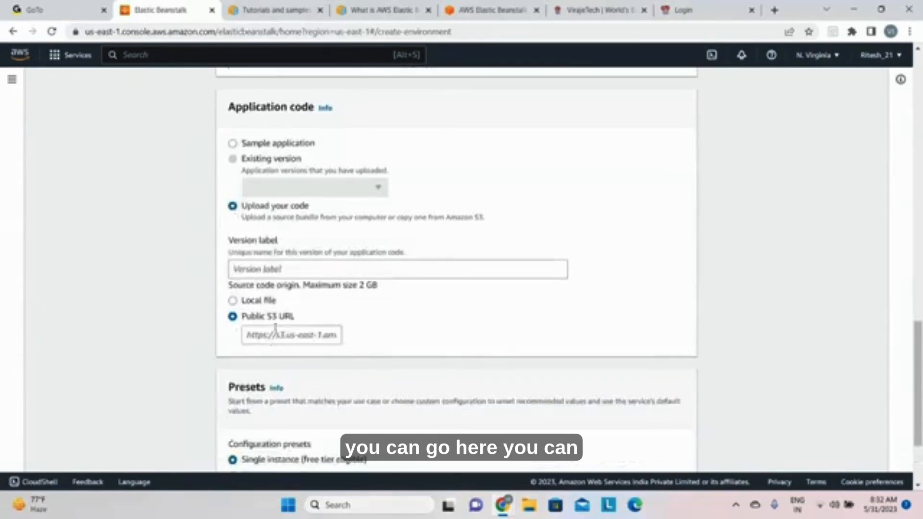
pyautogui.click(233, 301)
pyautogui.click(279, 343)
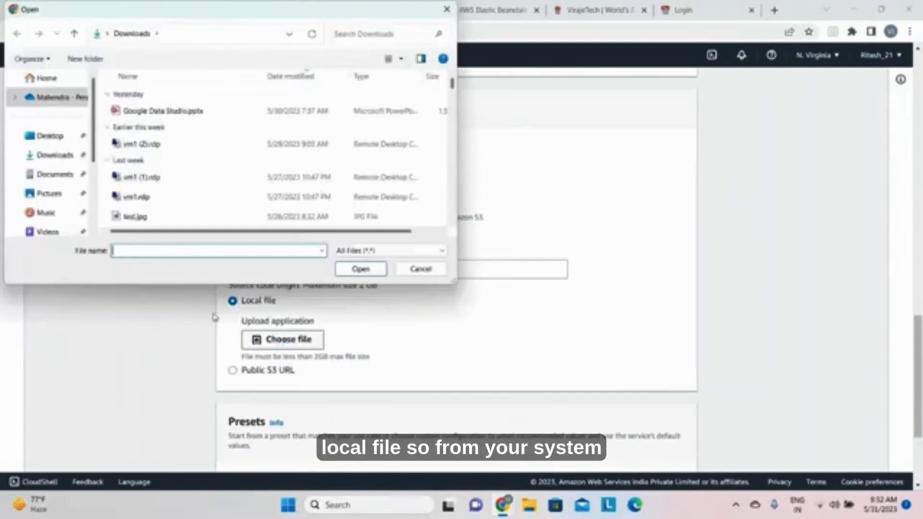
pyautogui.click(454, 12)
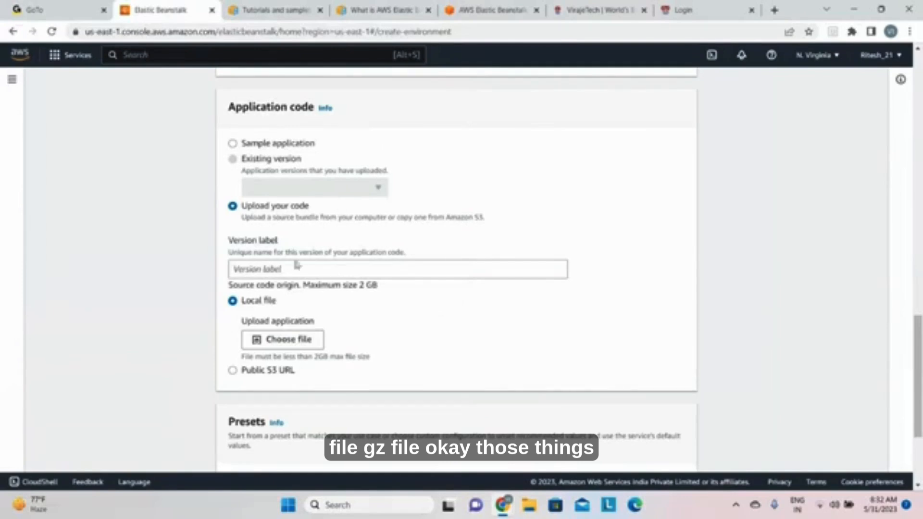
pyautogui.scroll(-1, 326, 334)
pyautogui.scroll(1, 312, 294)
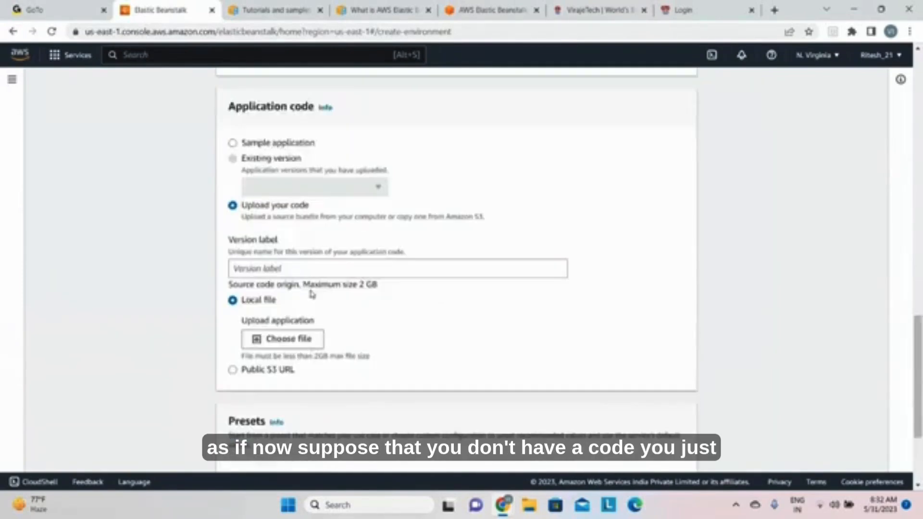
# Step: Use the sample application with the High availability preset and proceed to the service access configuration
pyautogui.click(235, 145)
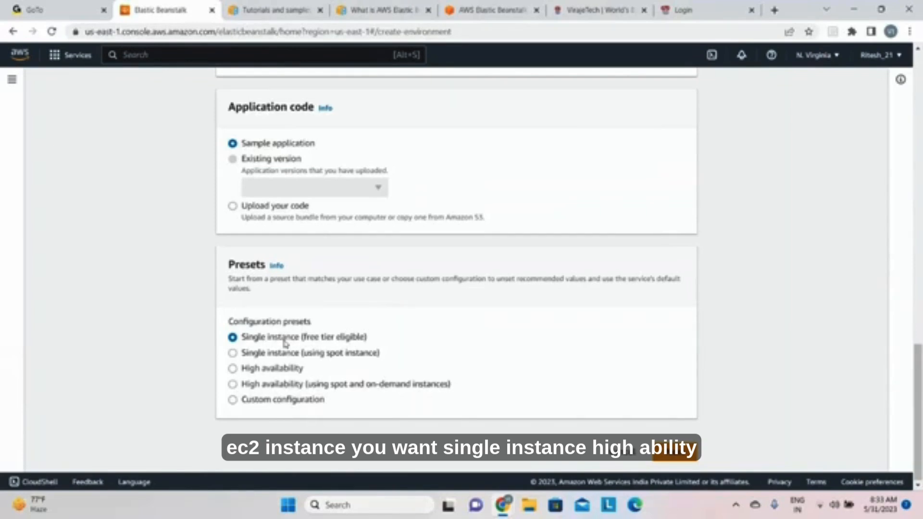
pyautogui.click(237, 369)
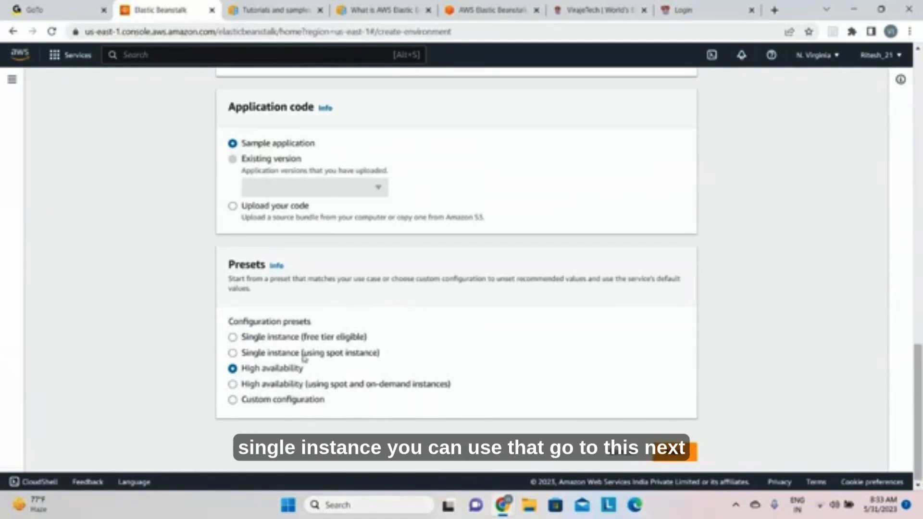
pyautogui.click(674, 455)
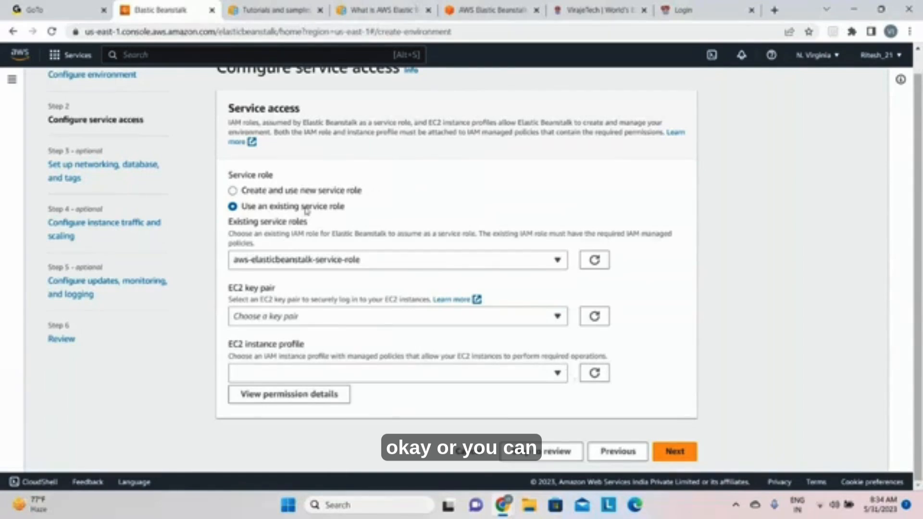
# Step: Select creating and using a new service role, and open the role's permission details
pyautogui.click(234, 190)
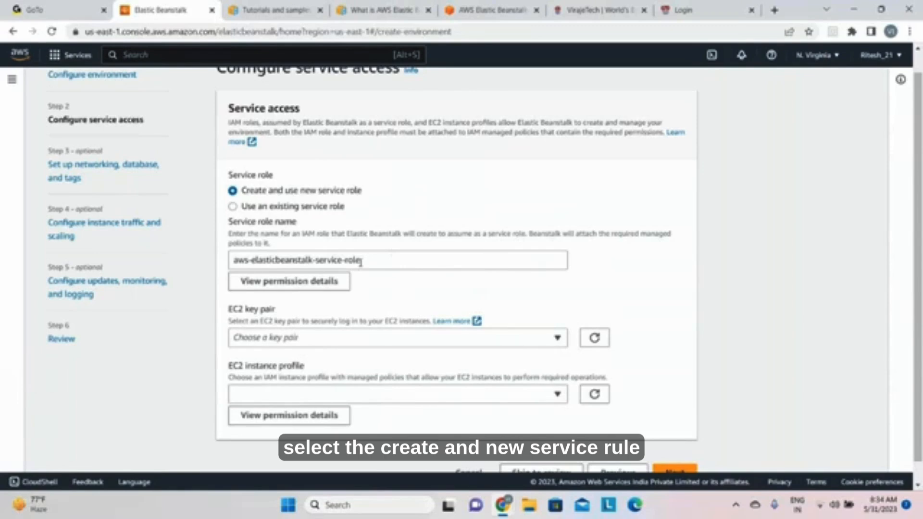
pyautogui.click(282, 283)
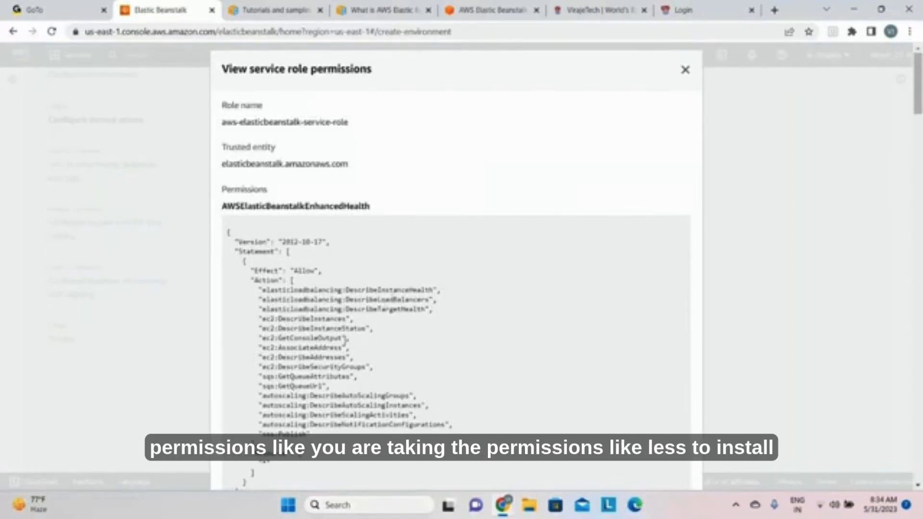
# Step: Review the service role's trusted entity and permission policies, and close the permission details
pyautogui.scroll(-1, 344, 338)
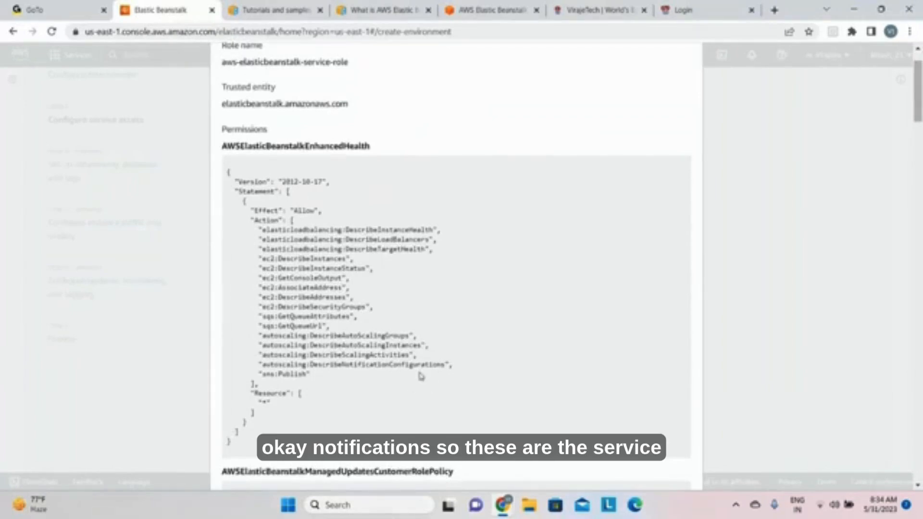
pyautogui.scroll(-5, 421, 376)
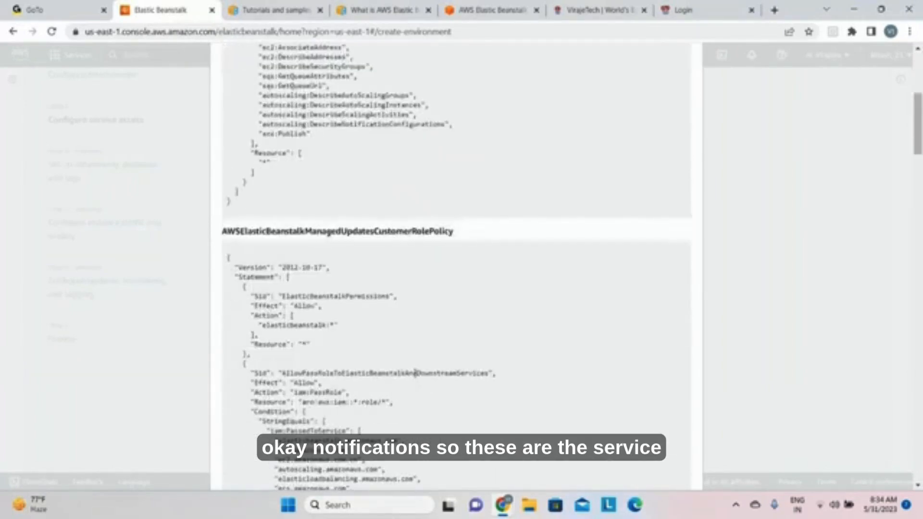
pyautogui.scroll(-7, 417, 376)
pyautogui.scroll(-15, 415, 373)
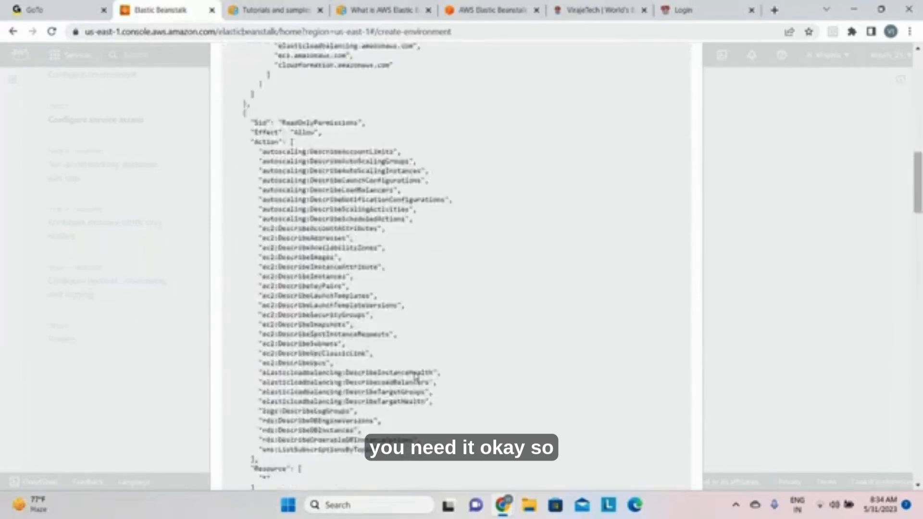
pyautogui.scroll(-10, 417, 373)
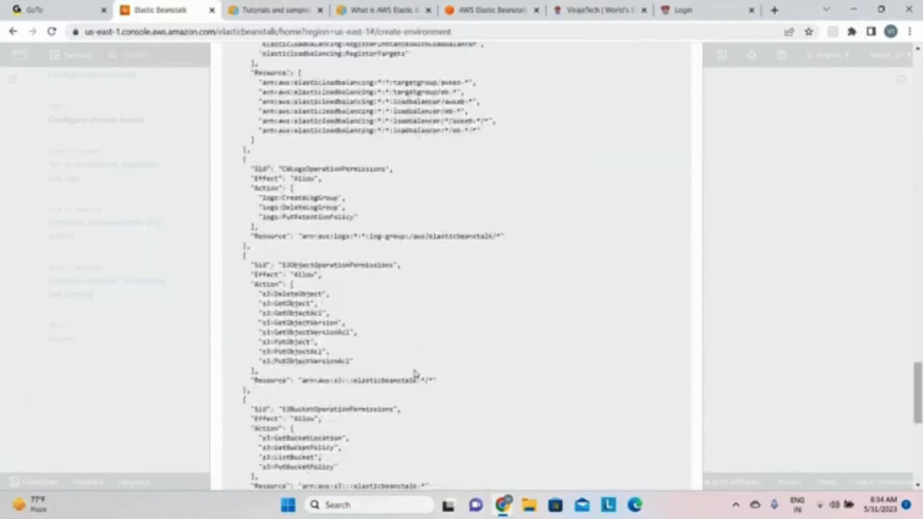
pyautogui.click(649, 471)
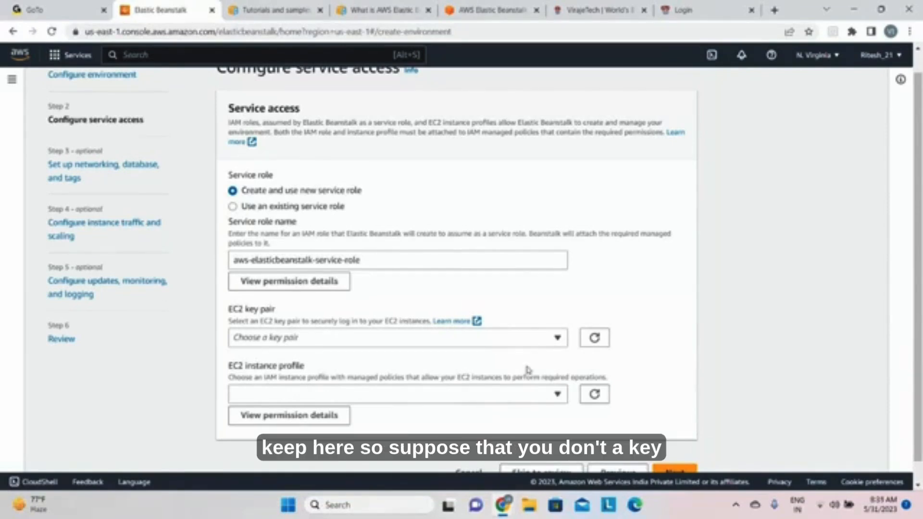
# Step: Check which EC2 instance profiles and EC2 key pairs are available without selecting any
pyautogui.click(511, 398)
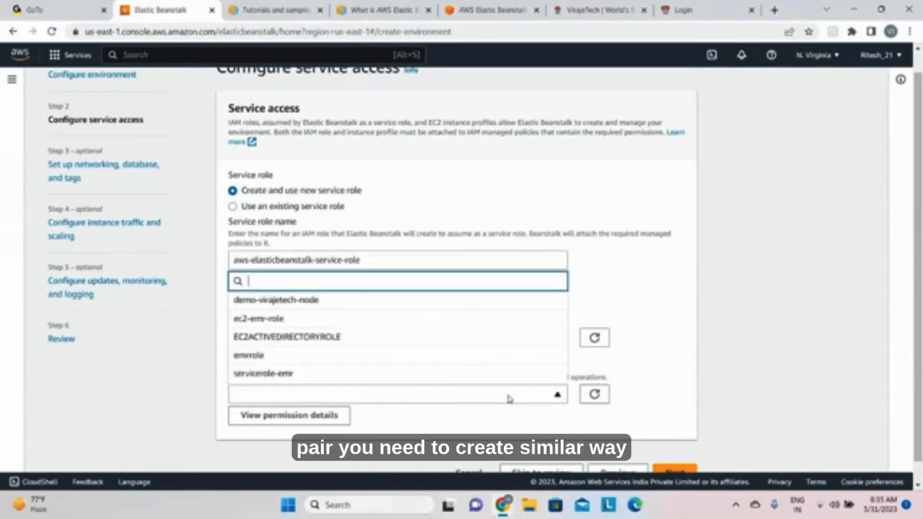
pyautogui.click(510, 398)
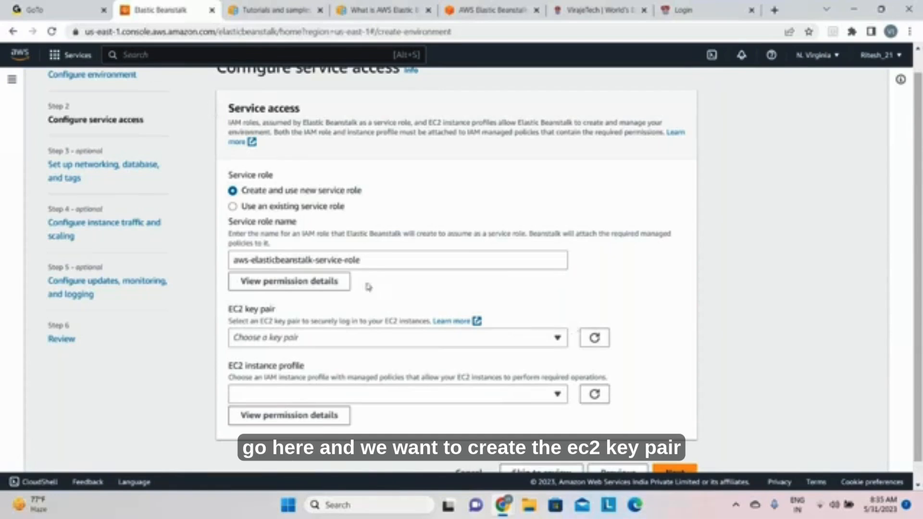
pyautogui.click(559, 339)
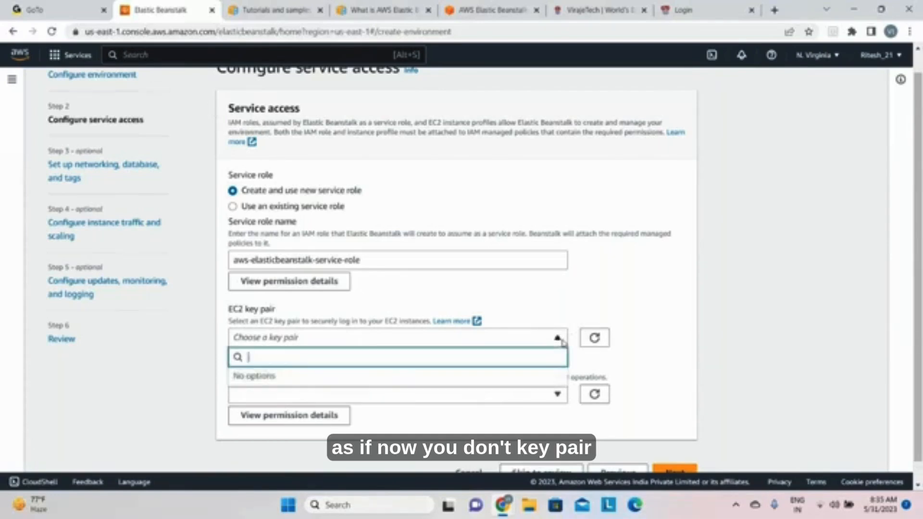
# Step: Duplicate the Elastic Beanstalk page in a new browser tab, find the EC2 service there, and open its key pairs
pyautogui.click(183, 31)
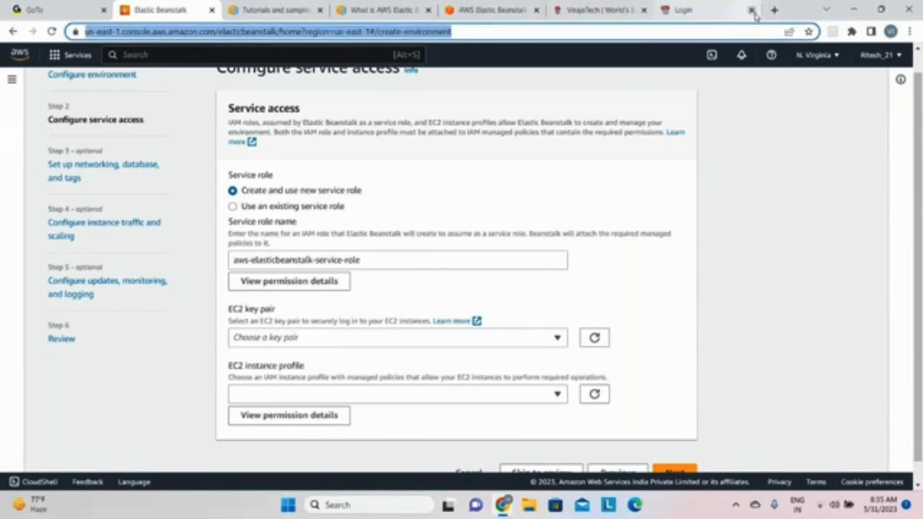
pyautogui.hotkey('alt', 'Return')
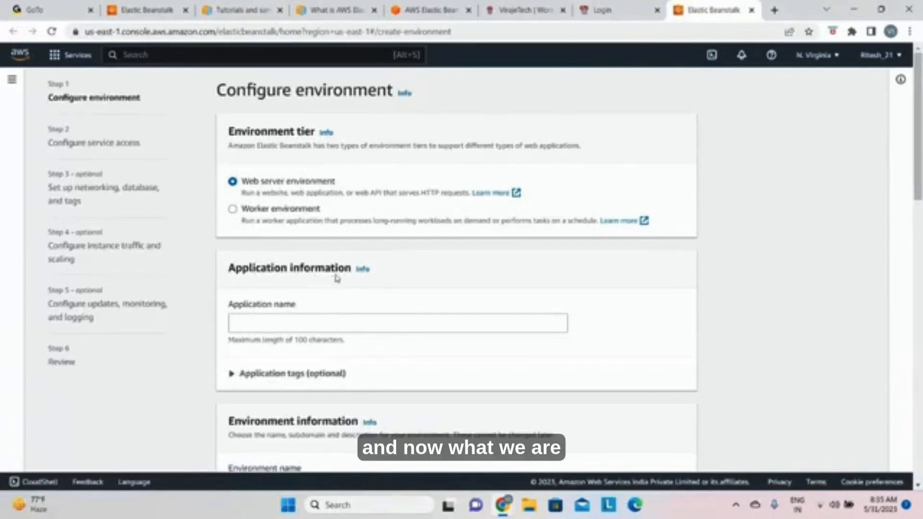
pyautogui.click(124, 55)
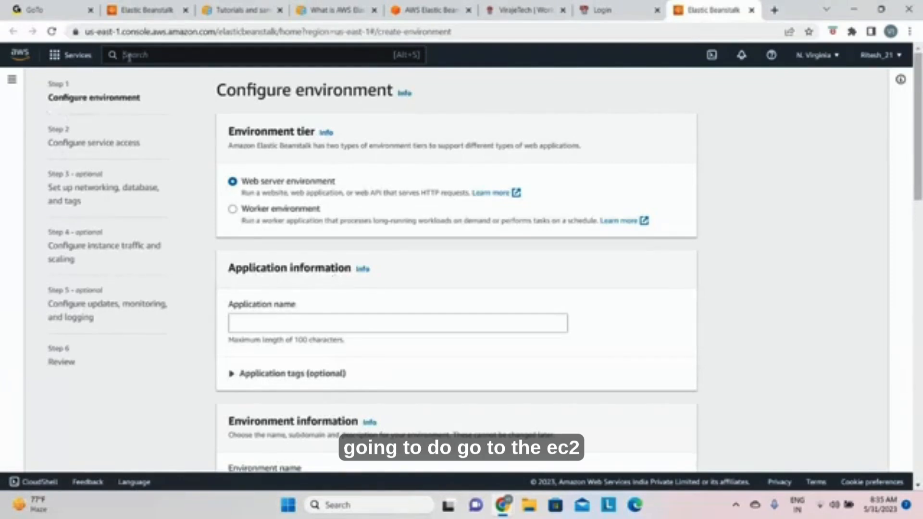
pyautogui.write('ec2')
pyautogui.press('Return')
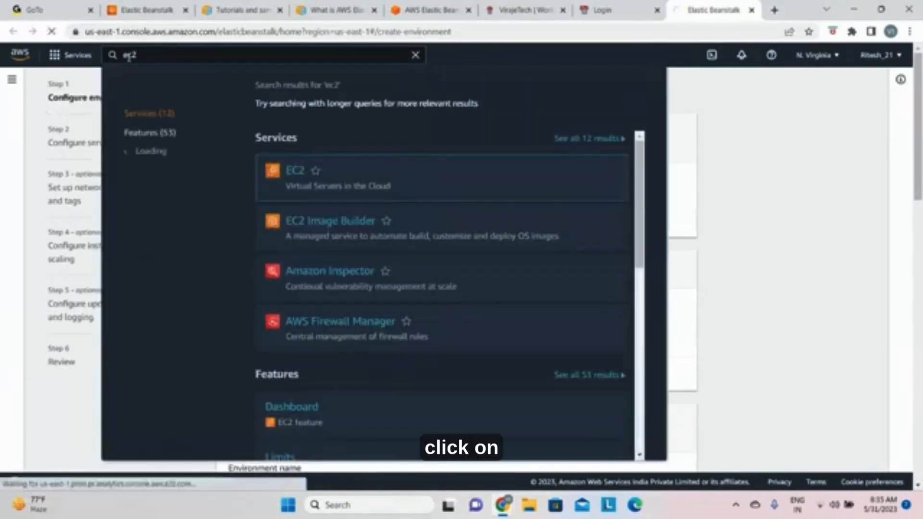
pyautogui.click(295, 176)
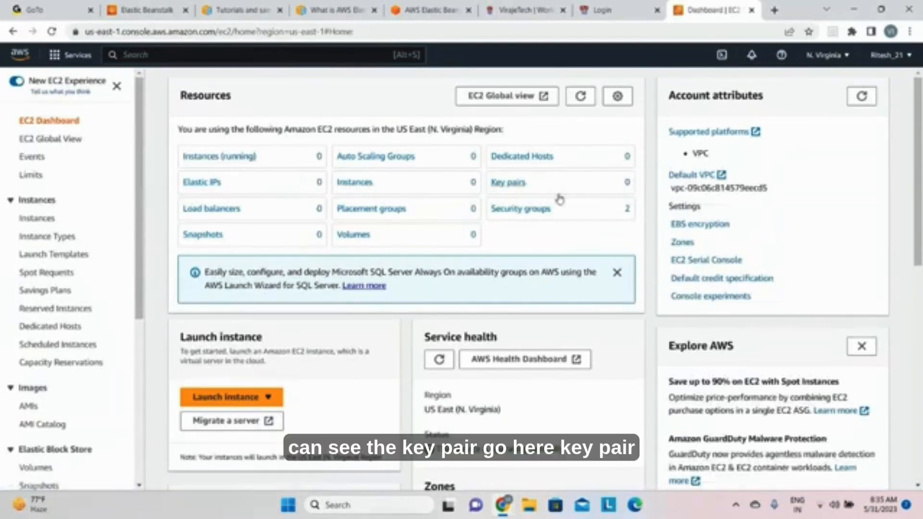
pyautogui.click(505, 184)
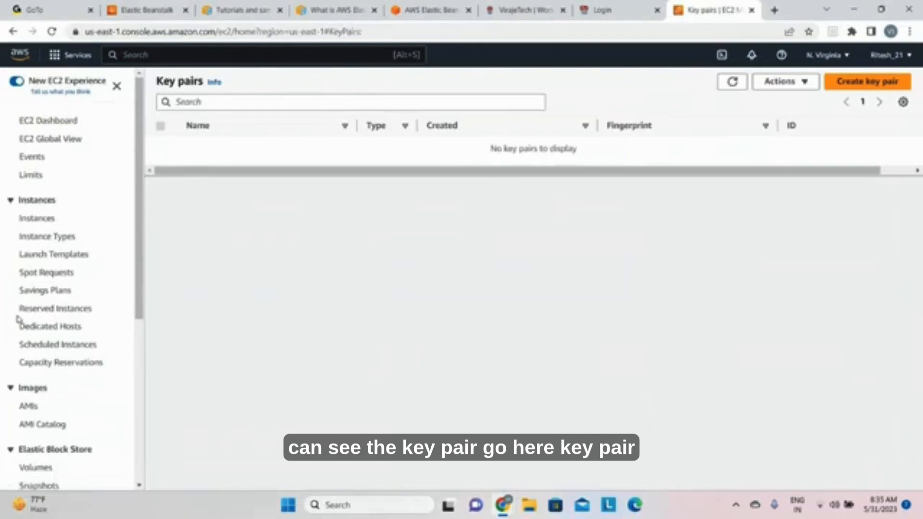
# Step: Create an RSA key pair named virajetech-usa with the .pem private key file format
pyautogui.scroll(-3, 22, 327)
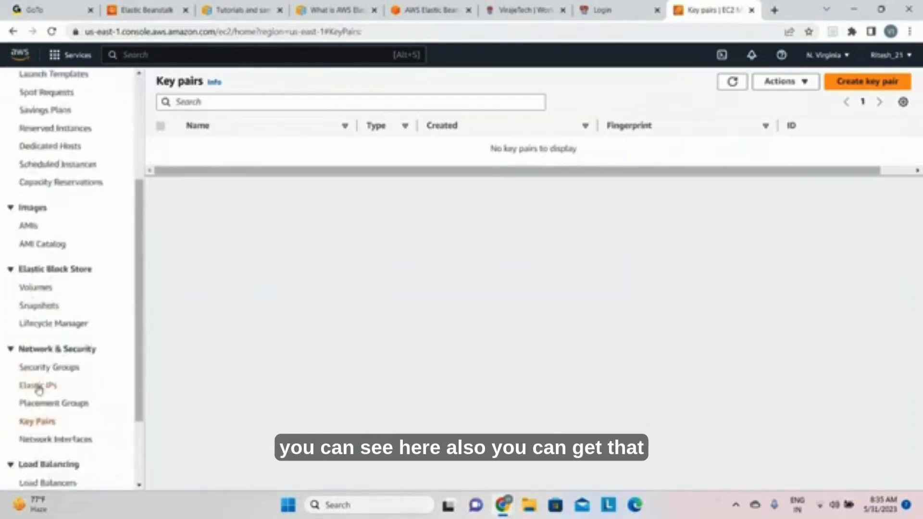
pyautogui.scroll(-1, 37, 387)
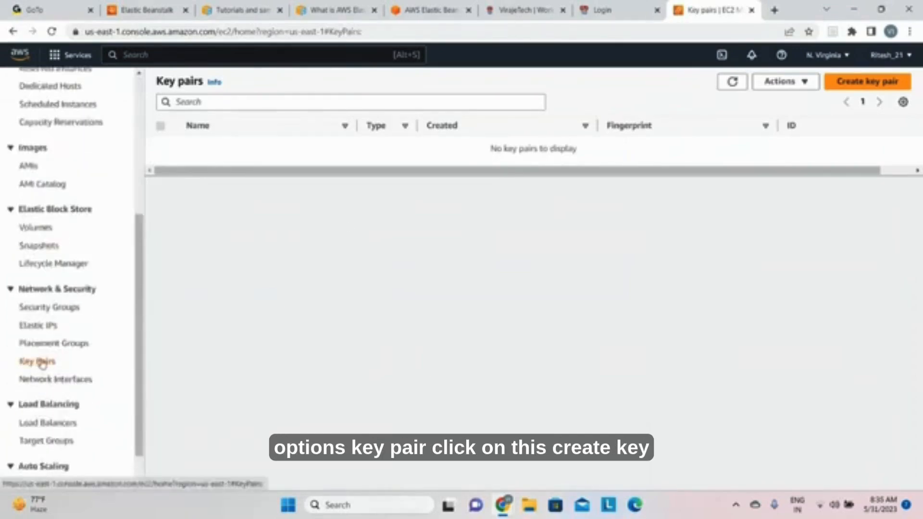
pyautogui.click(842, 84)
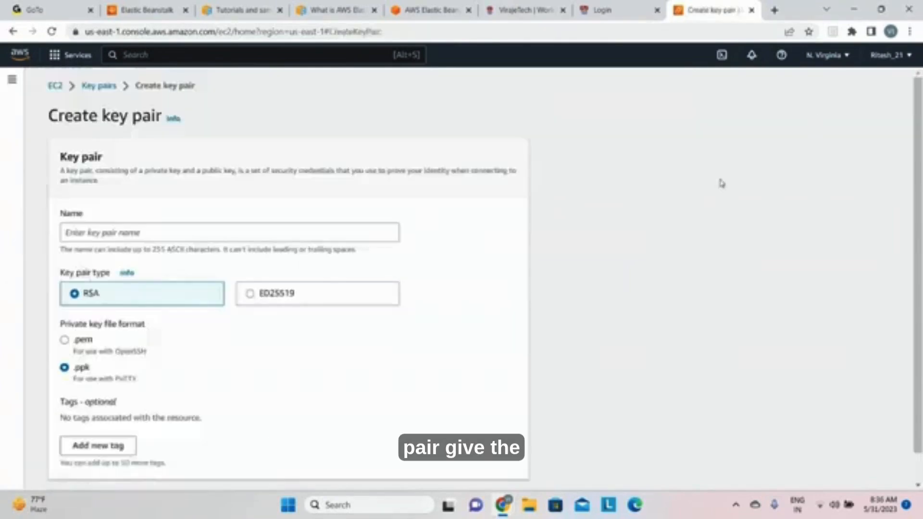
pyautogui.click(141, 234)
pyautogui.write('virajet')
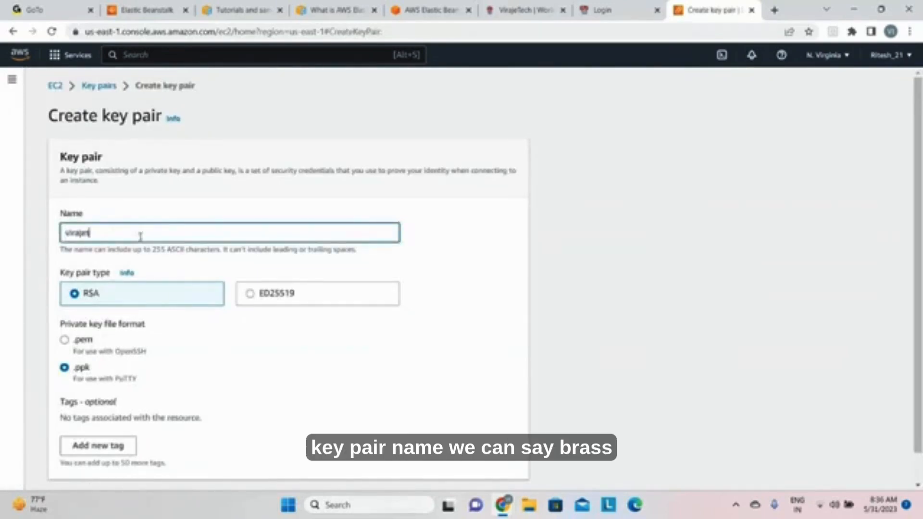
pyautogui.write('ech-usa')
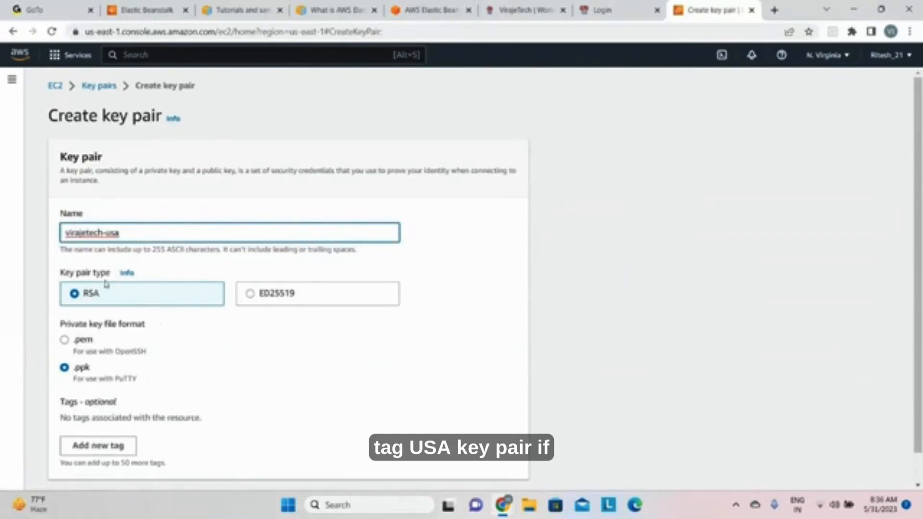
pyautogui.scroll(-1, 96, 298)
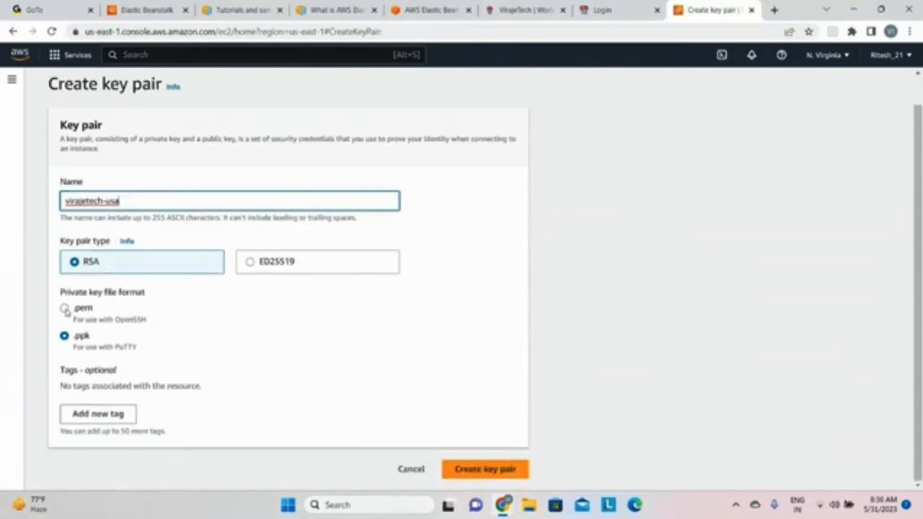
pyautogui.click(64, 308)
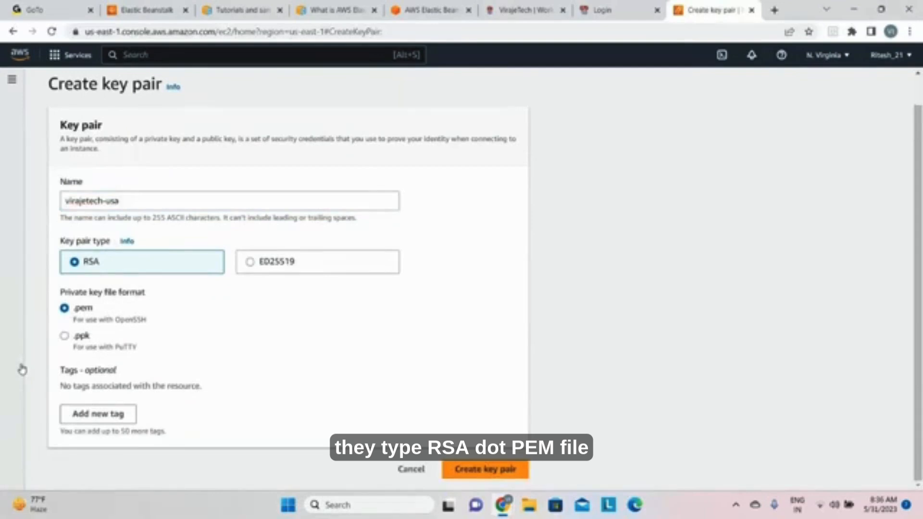
pyautogui.click(506, 469)
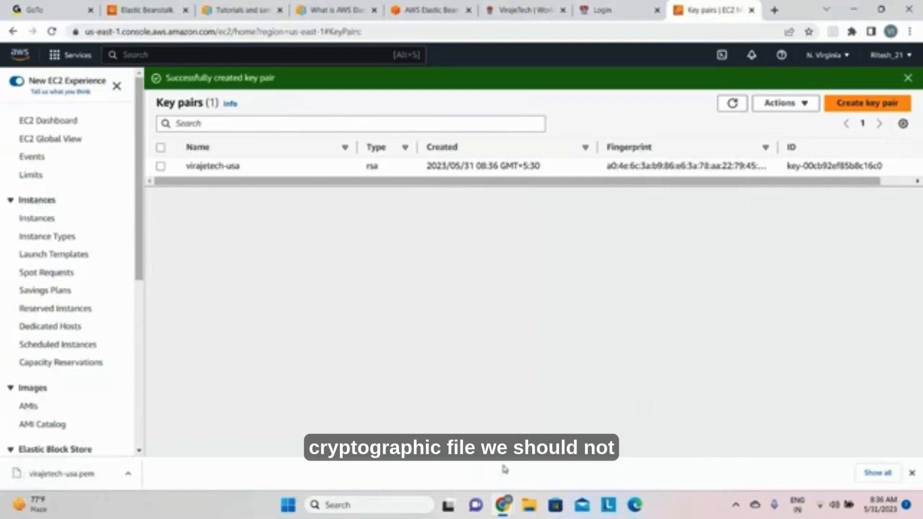
# Step: Inspect the downloaded virajetech-usa.pem file in Notepad, always using that app for .pem files, and return to the browser
pyautogui.click(128, 475)
pyautogui.click(149, 433)
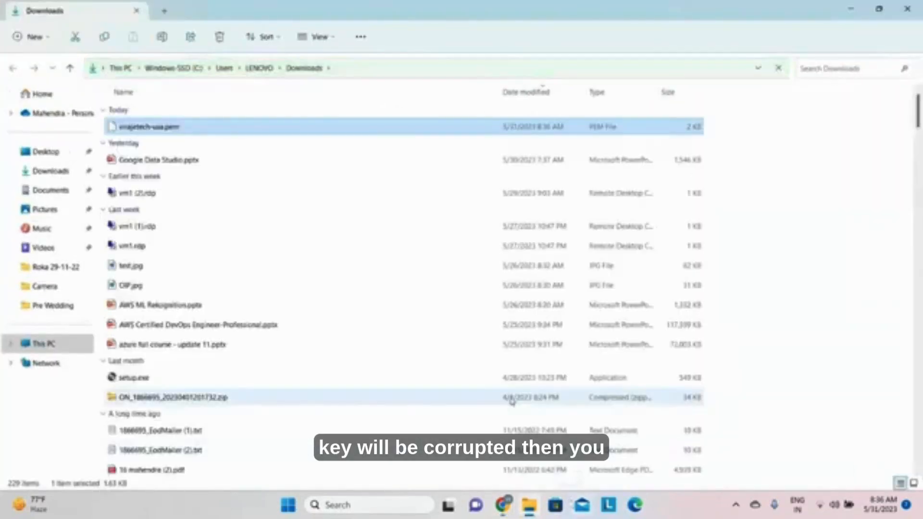
pyautogui.rightClick(240, 136)
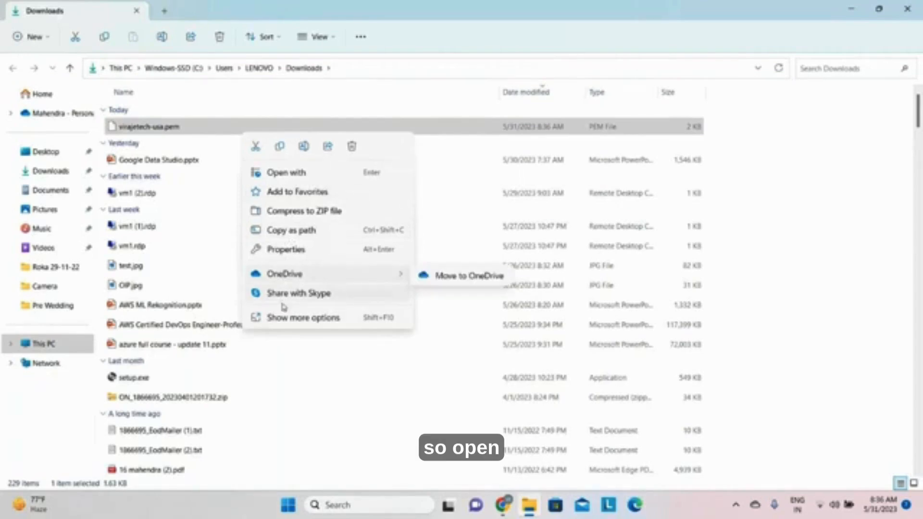
pyautogui.click(298, 173)
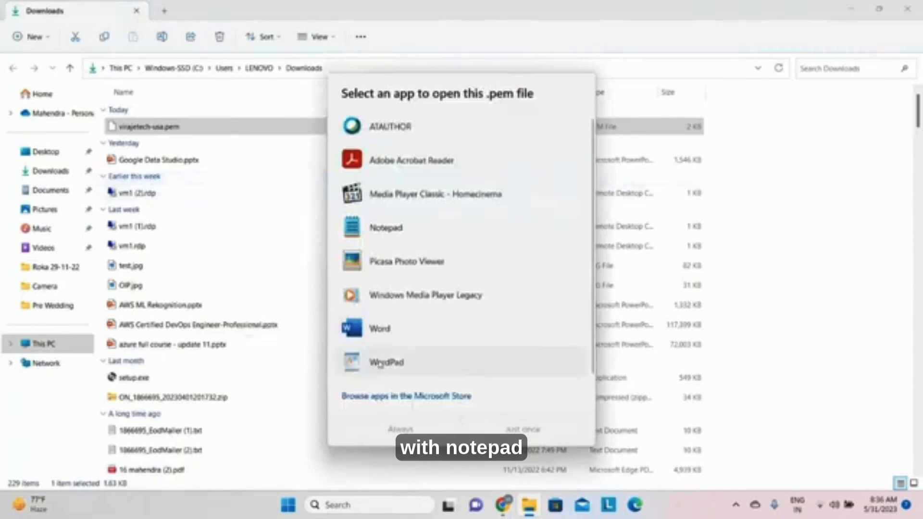
pyautogui.click(380, 229)
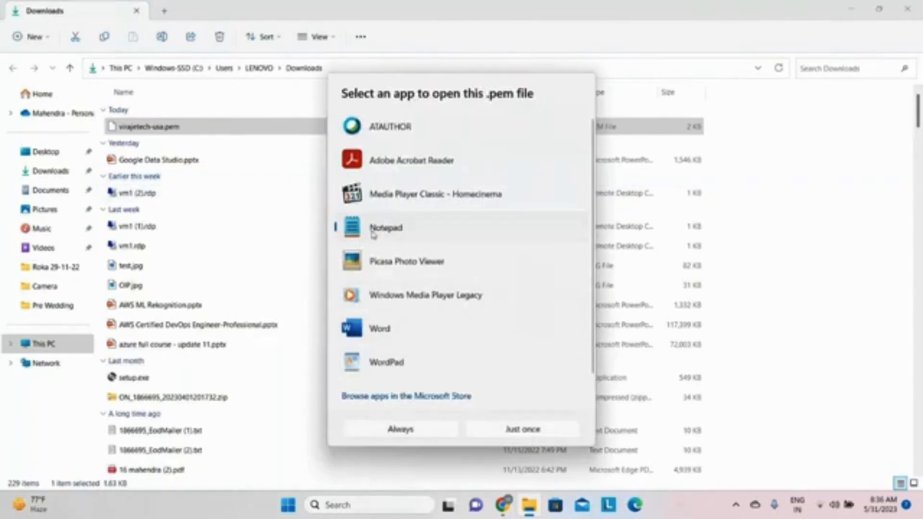
pyautogui.click(400, 430)
pyautogui.click(399, 430)
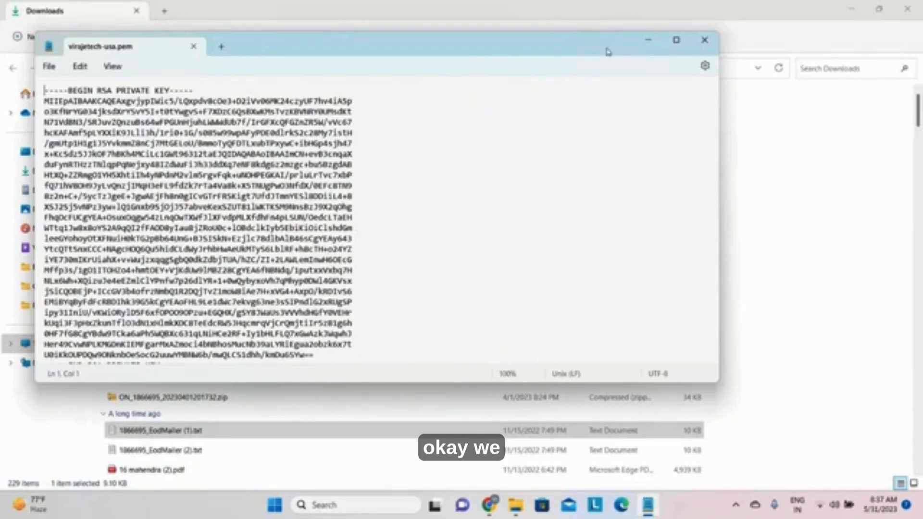
pyautogui.click(648, 40)
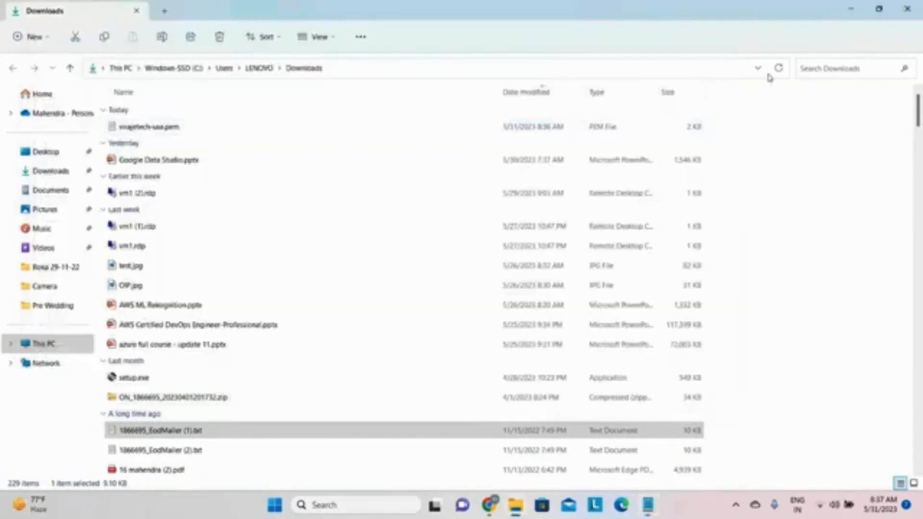
pyautogui.click(846, 11)
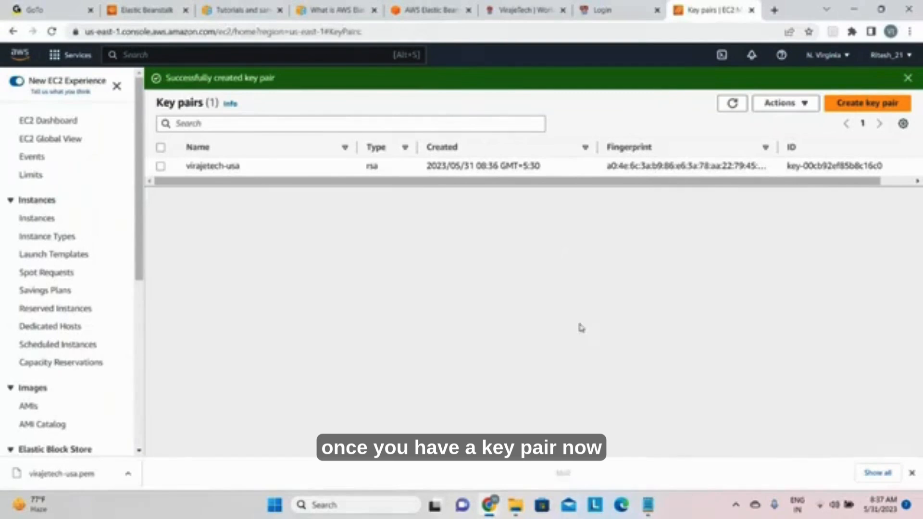
# Step: Refresh the EC2 key pair choices in the Elastic Beanstalk service access configuration and select virajetech-usa
pyautogui.click(144, 10)
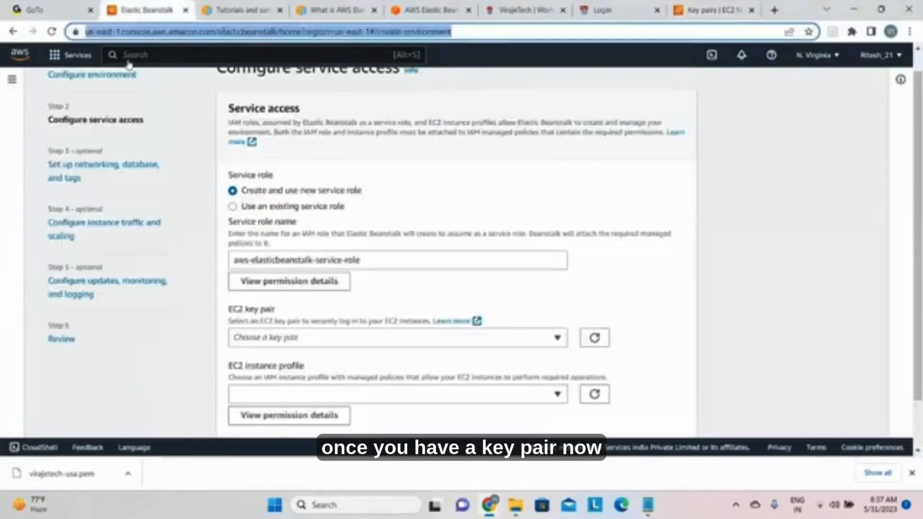
pyautogui.click(595, 338)
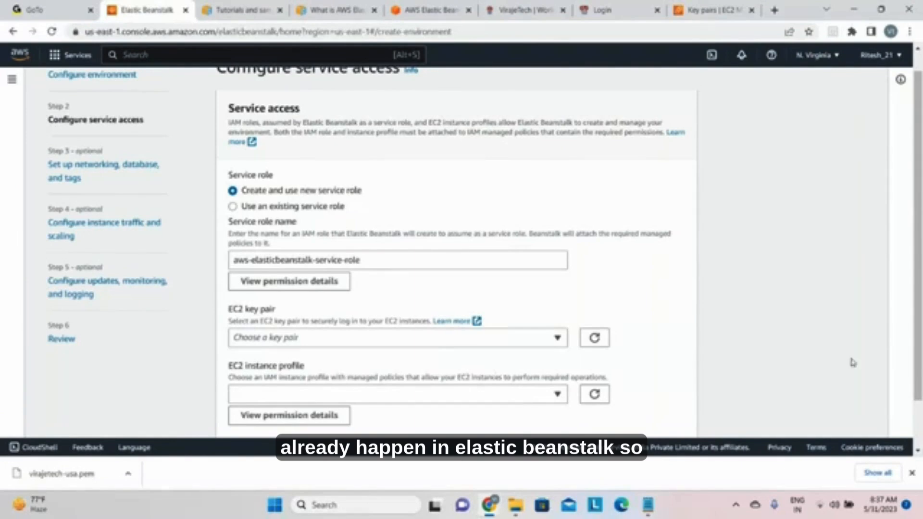
pyautogui.click(557, 338)
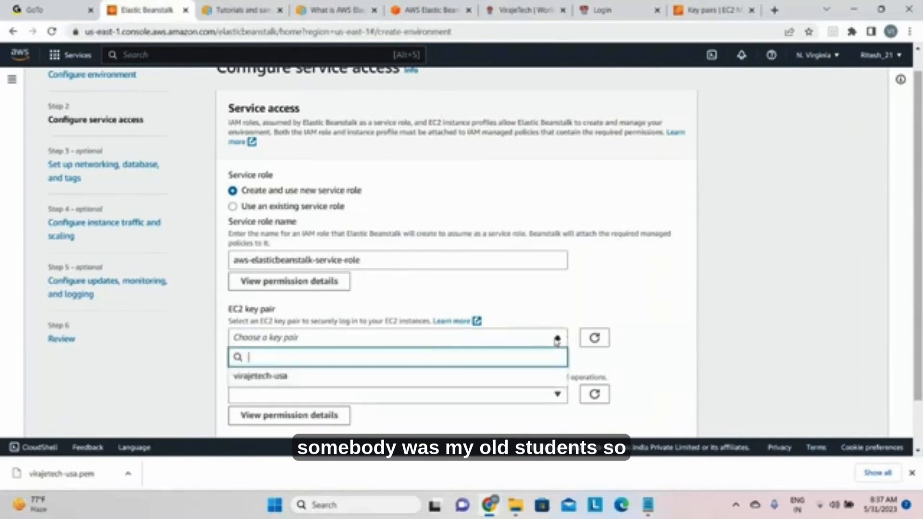
pyautogui.click(371, 378)
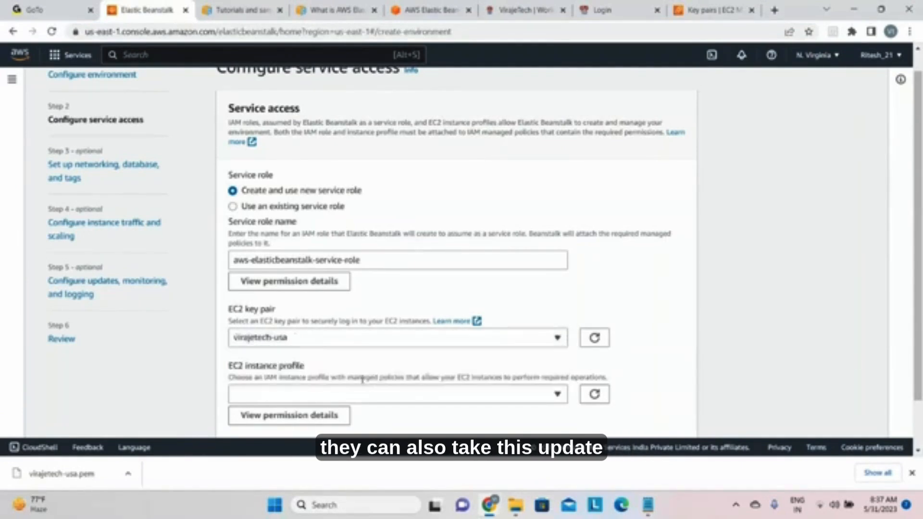
# Step: Review the recommended EC2 instance profile permissions for the web tier, worker tier and multicontainer Docker policies
pyautogui.scroll(-1, 672, 338)
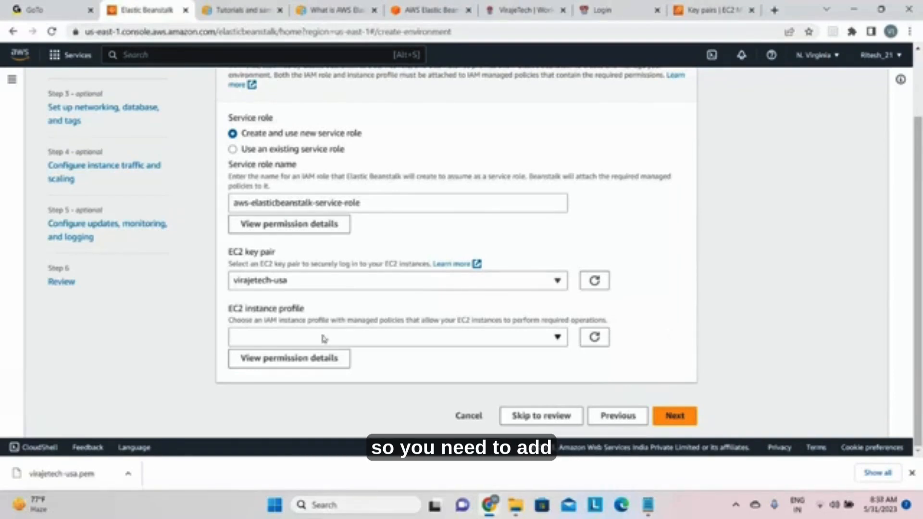
pyautogui.click(314, 364)
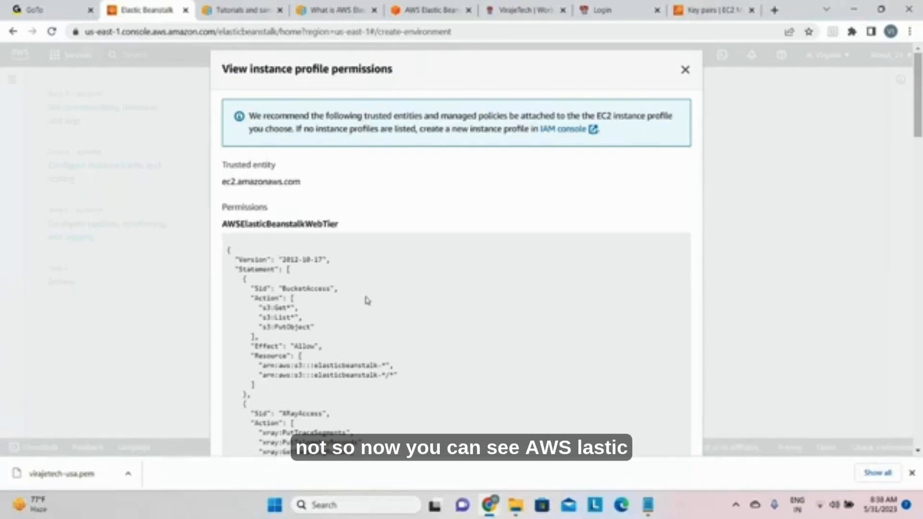
pyautogui.scroll(-10, 367, 300)
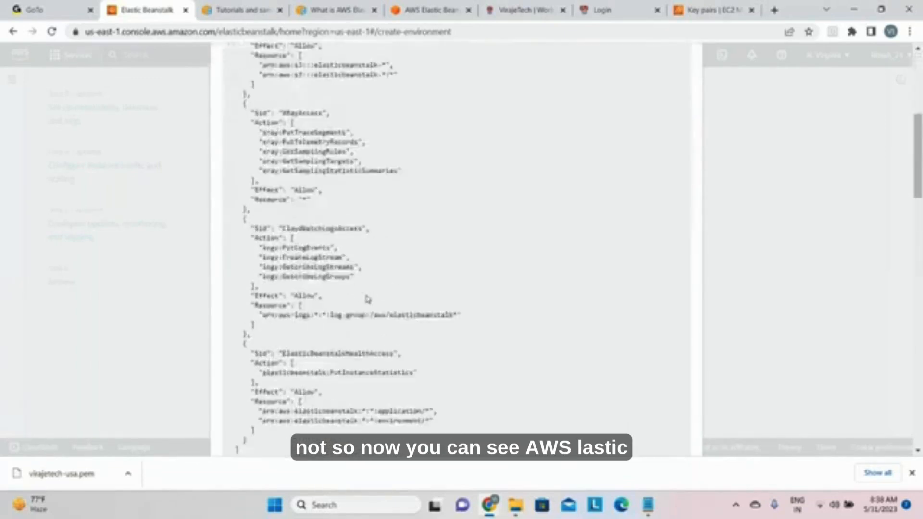
pyautogui.scroll(-1, 367, 300)
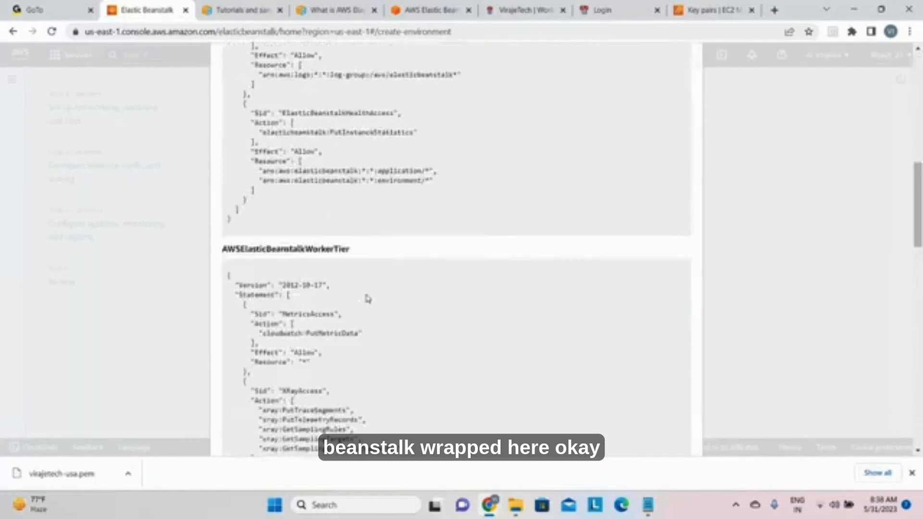
pyautogui.scroll(1, 368, 299)
pyautogui.scroll(-15, 367, 299)
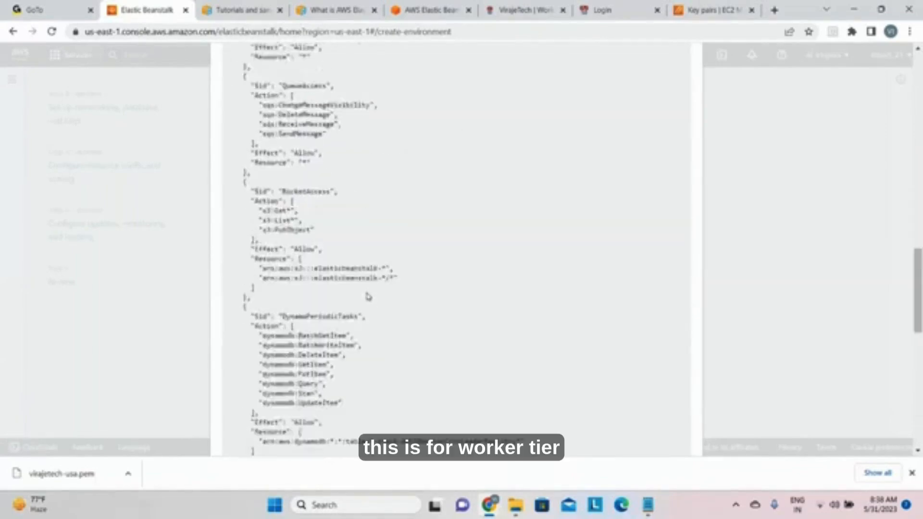
pyautogui.scroll(-4, 368, 296)
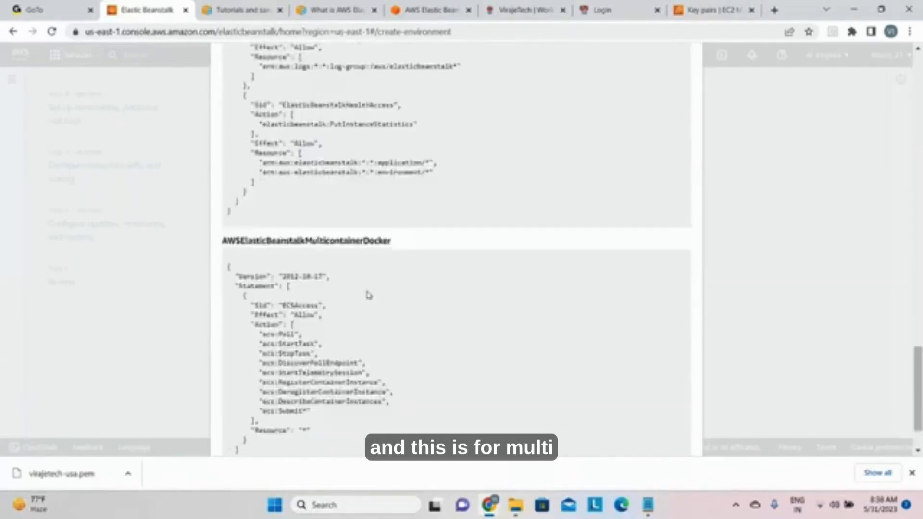
pyautogui.scroll(-2, 369, 295)
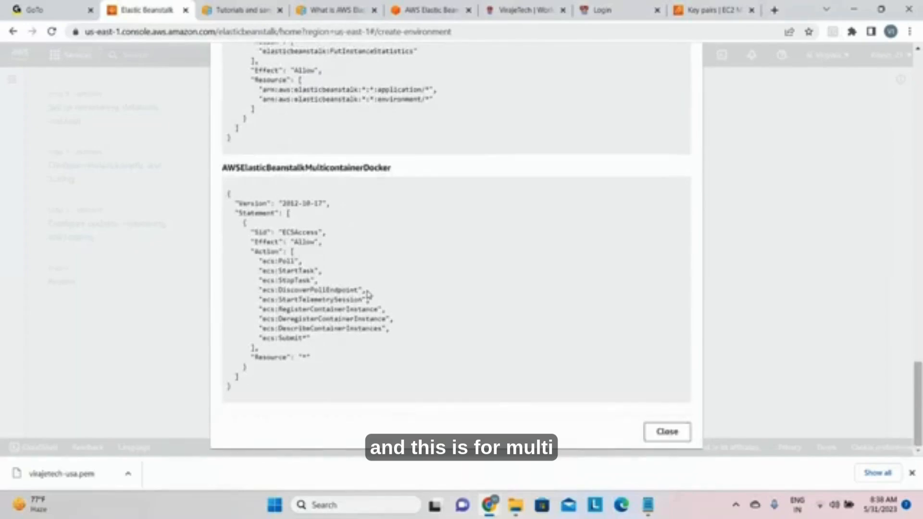
pyautogui.scroll(15, 367, 294)
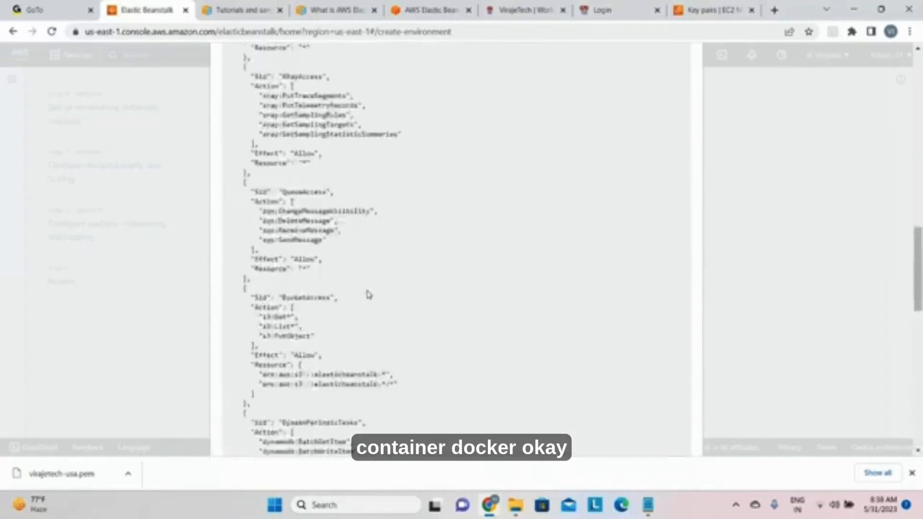
pyautogui.scroll(10, 368, 295)
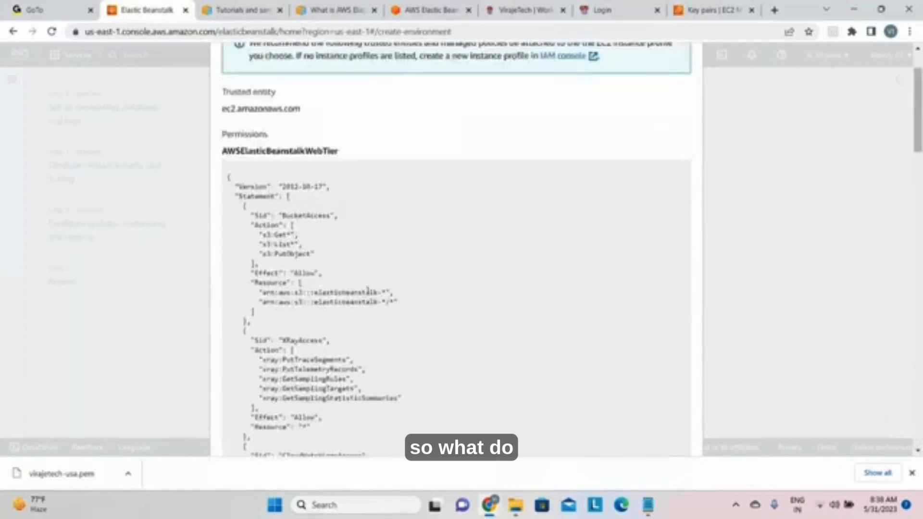
# Step: Examine the bucket, X-Ray, CloudWatch Logs and health access statements in the AWSElasticBeanstalkWebTier policy
pyautogui.scroll(-10, 377, 284)
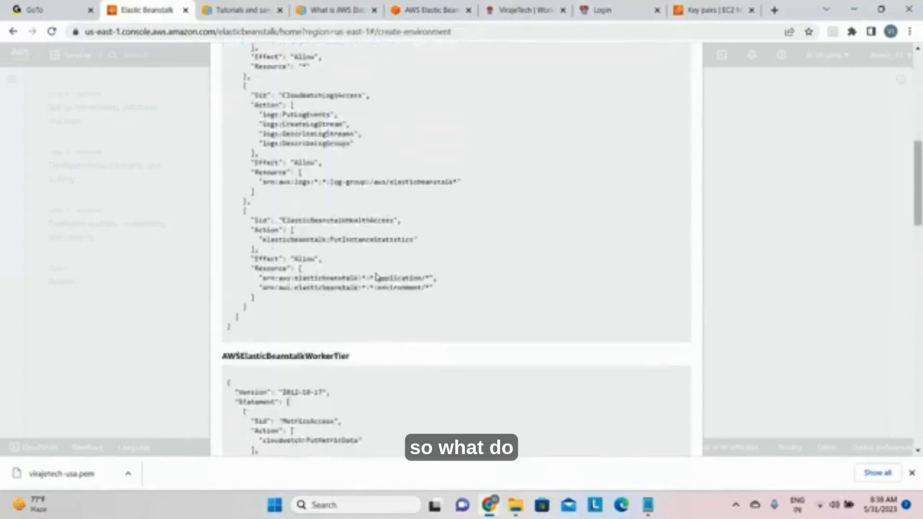
pyautogui.scroll(10, 376, 274)
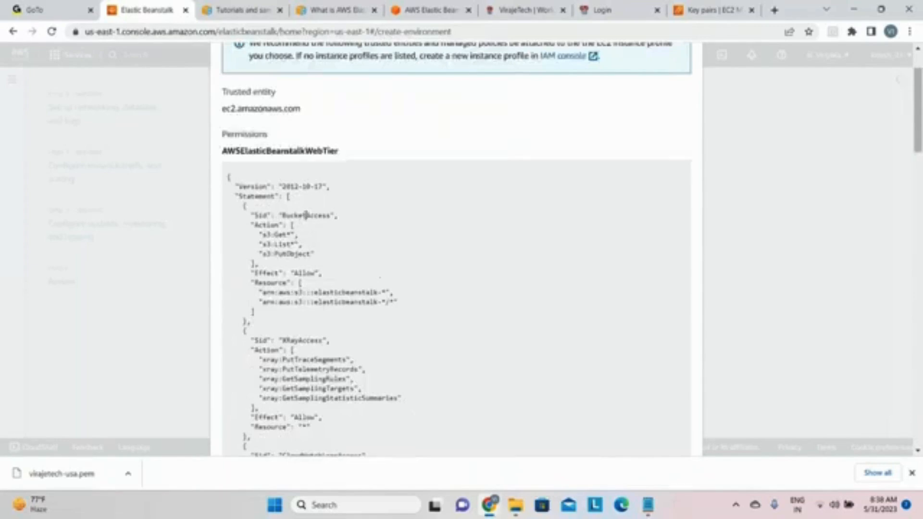
pyautogui.scroll(-3, 312, 288)
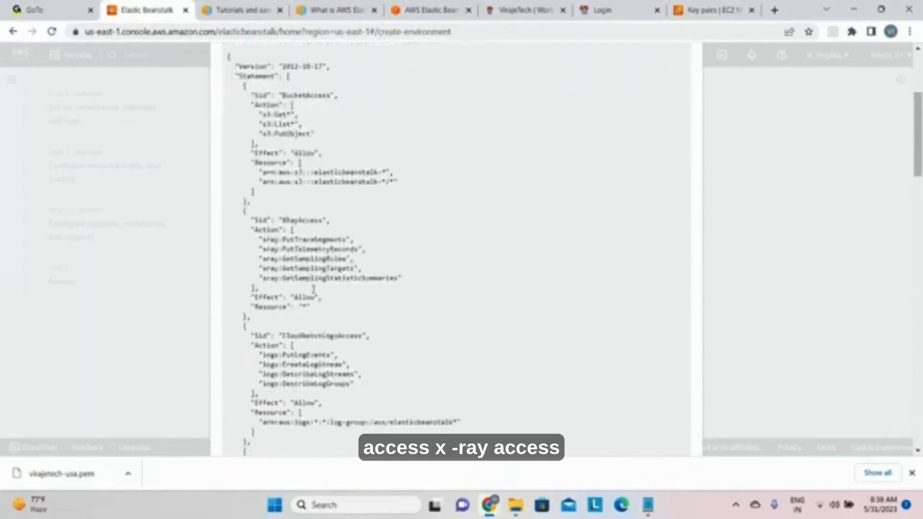
pyautogui.doubleClick(303, 220)
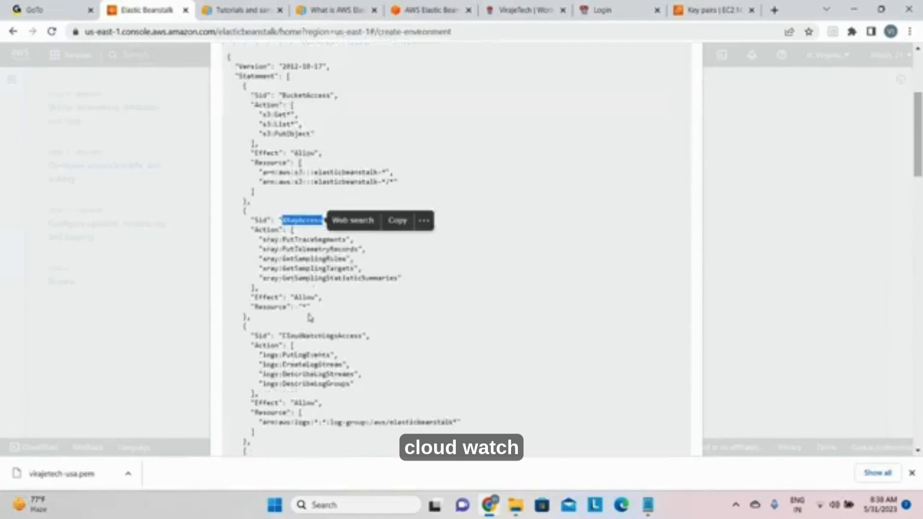
pyautogui.doubleClick(322, 335)
pyautogui.scroll(-3, 316, 290)
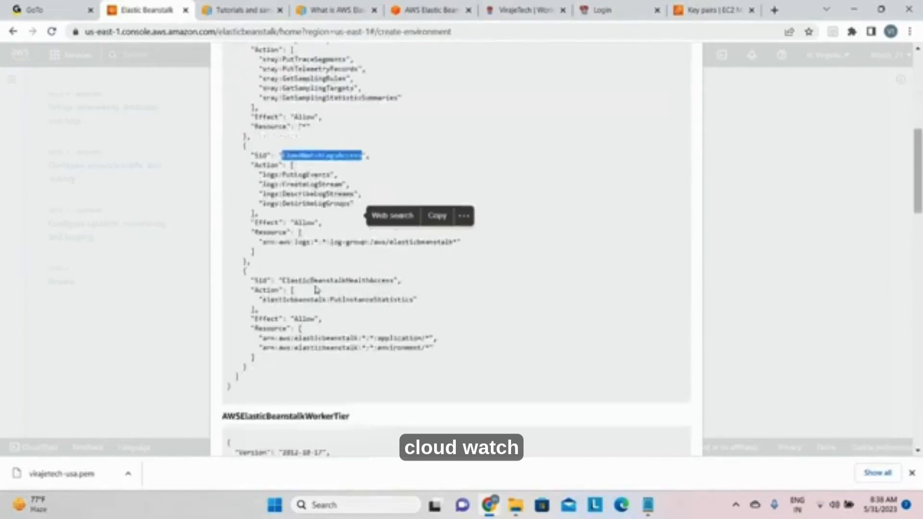
pyautogui.scroll(7, 311, 289)
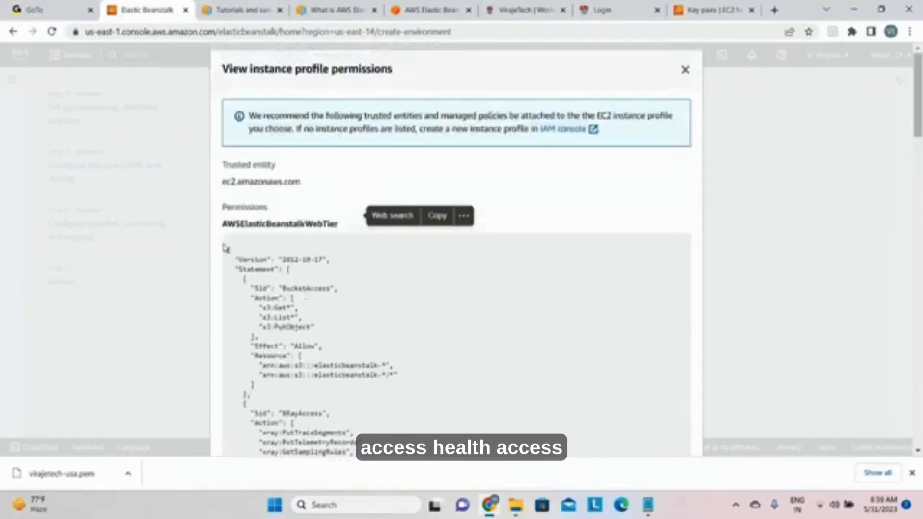
# Step: Select and copy the complete JSON of the AWSElasticBeanstalkWebTier policy
pyautogui.moveTo(228, 249); pyautogui.dragTo(268, 347)
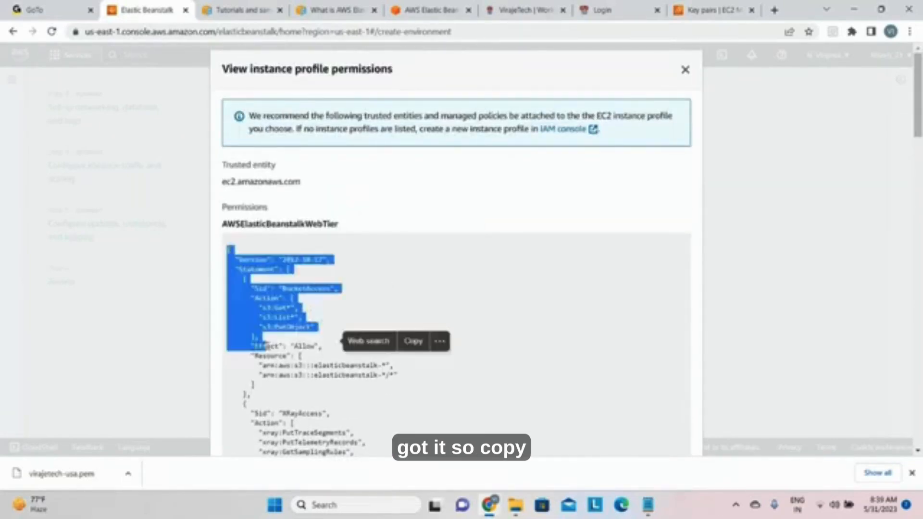
pyautogui.scroll(-6, 308, 354)
pyautogui.scroll(-2, 322, 351)
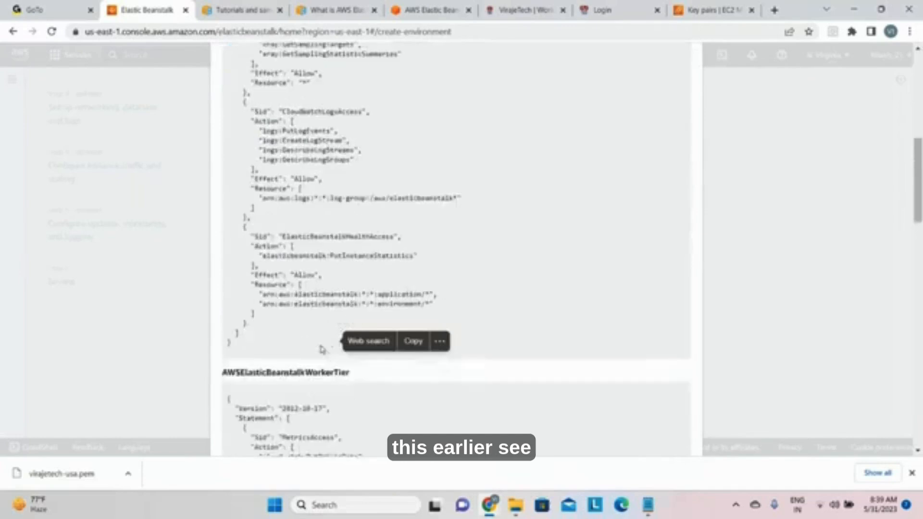
pyautogui.keyDown('shift'); pyautogui.click(270, 344); pyautogui.keyUp('shift')
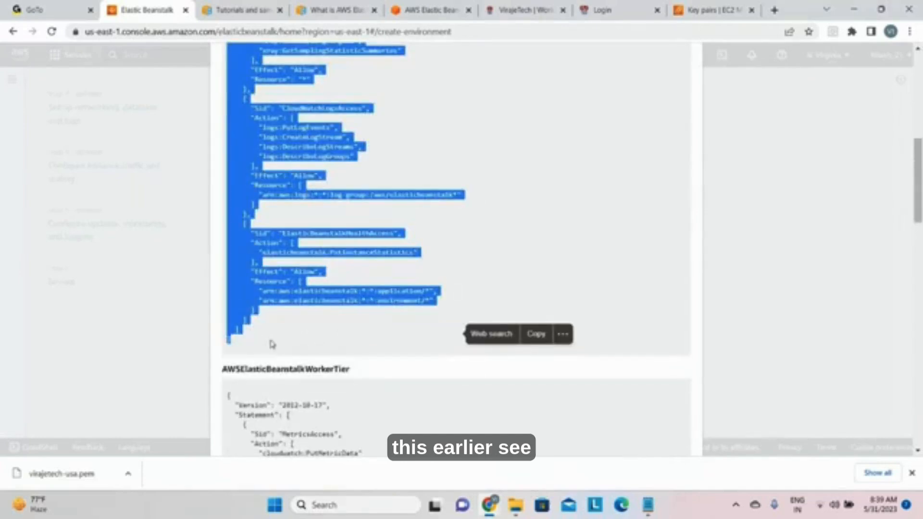
pyautogui.scroll(8, 391, 245)
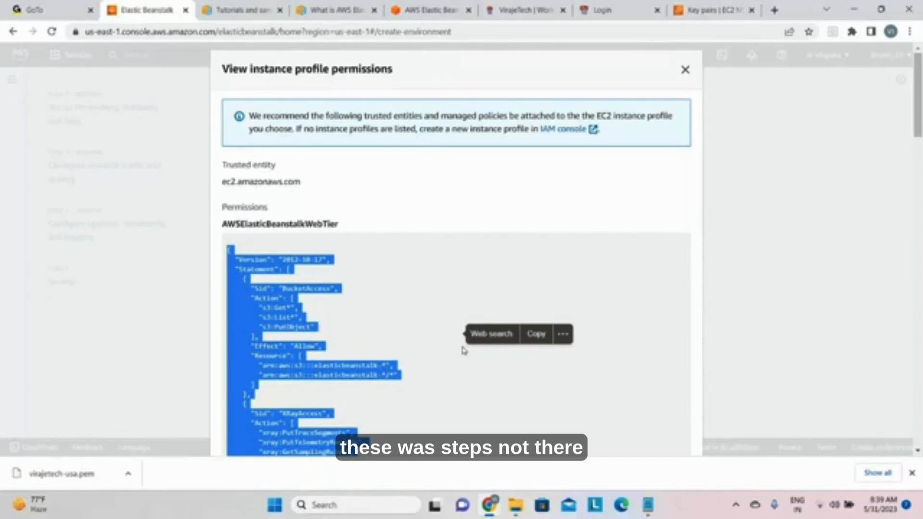
# Step: Paste the copied web tier policy into a new Notepad document and minimize it to return to the browser
pyautogui.press('super')
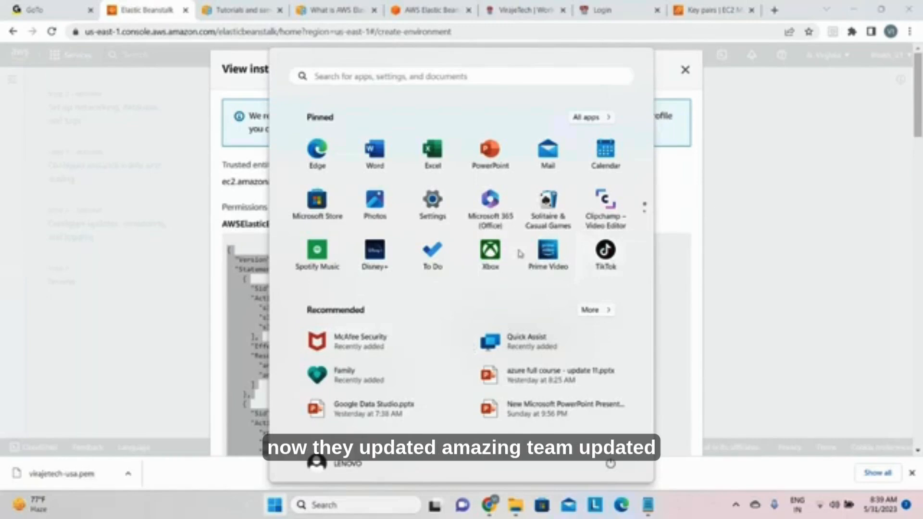
pyautogui.scroll(-1, 520, 254)
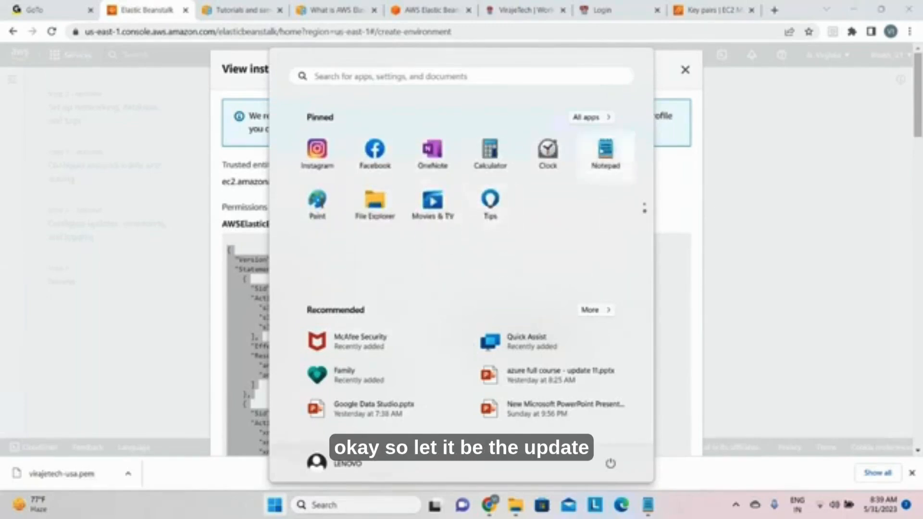
pyautogui.click(606, 152)
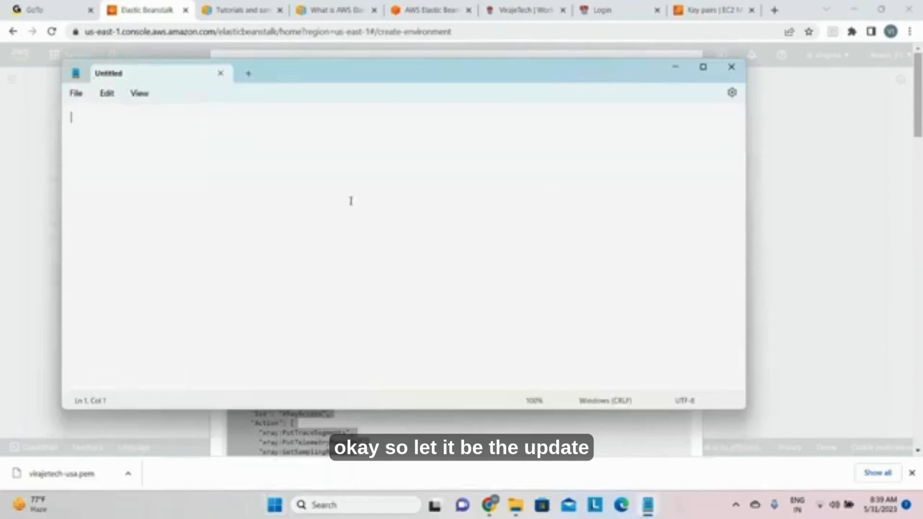
pyautogui.hotkey('ctrl', 'v')
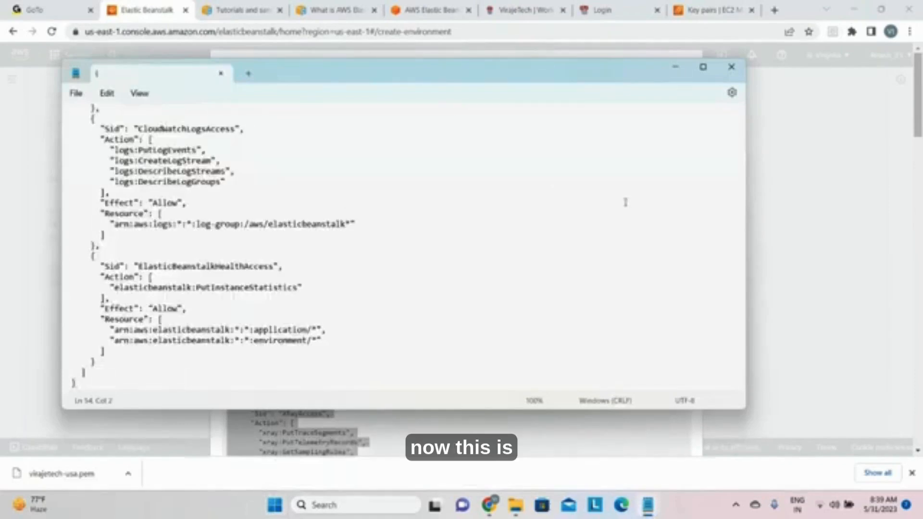
pyautogui.scroll(10, 602, 197)
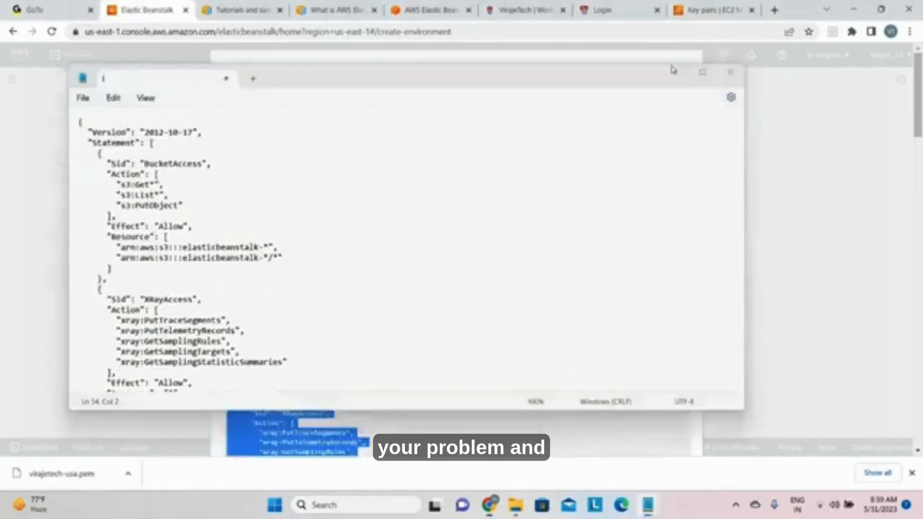
pyautogui.click(675, 70)
# Step: Copy the trusted entity ec2.amazonaws.com and open the linked IAM console in a new browser tab
pyautogui.rightClick(276, 191)
pyautogui.click(293, 200)
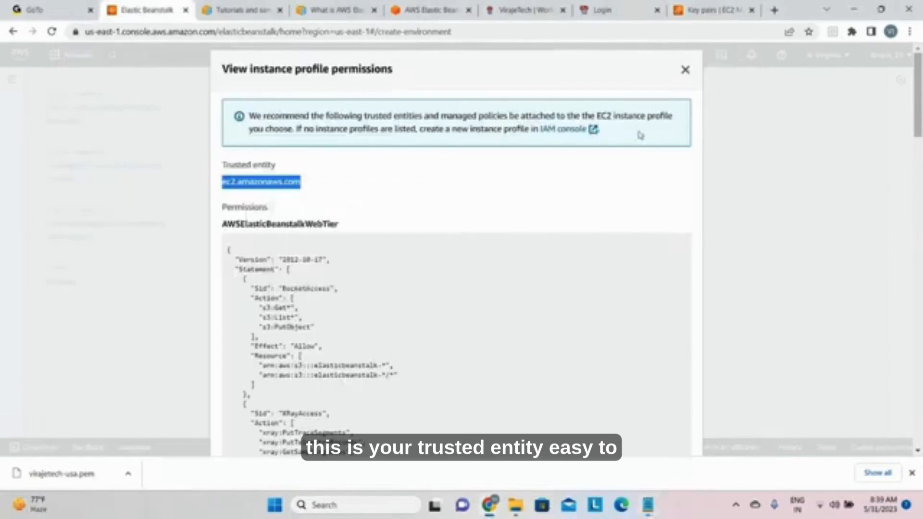
pyautogui.rightClick(557, 133)
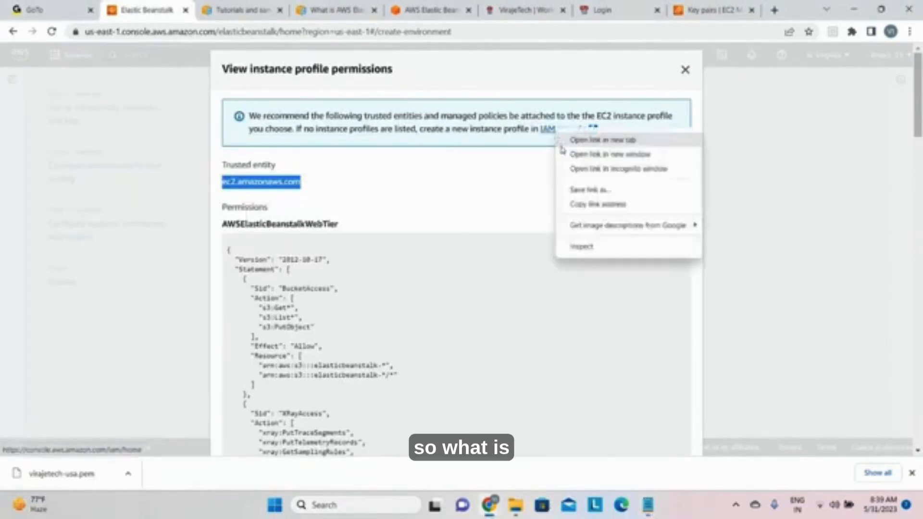
pyautogui.click(565, 143)
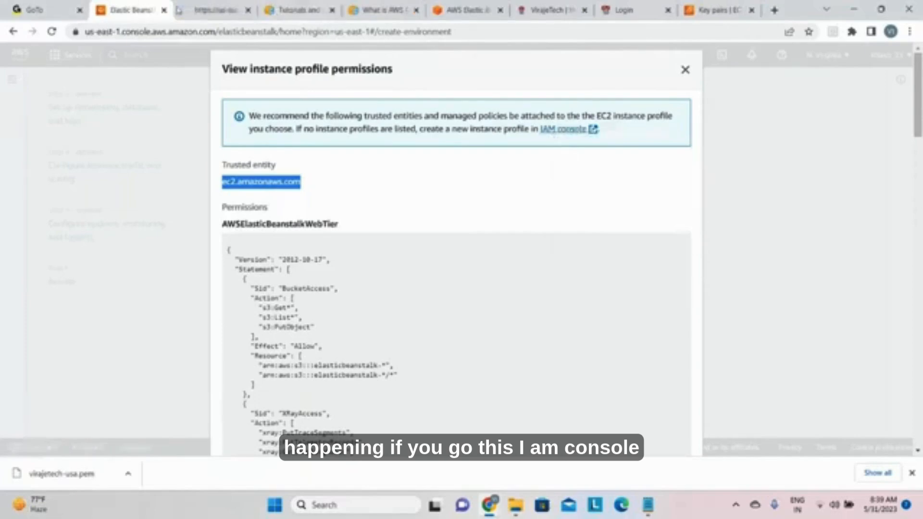
pyautogui.click(179, 11)
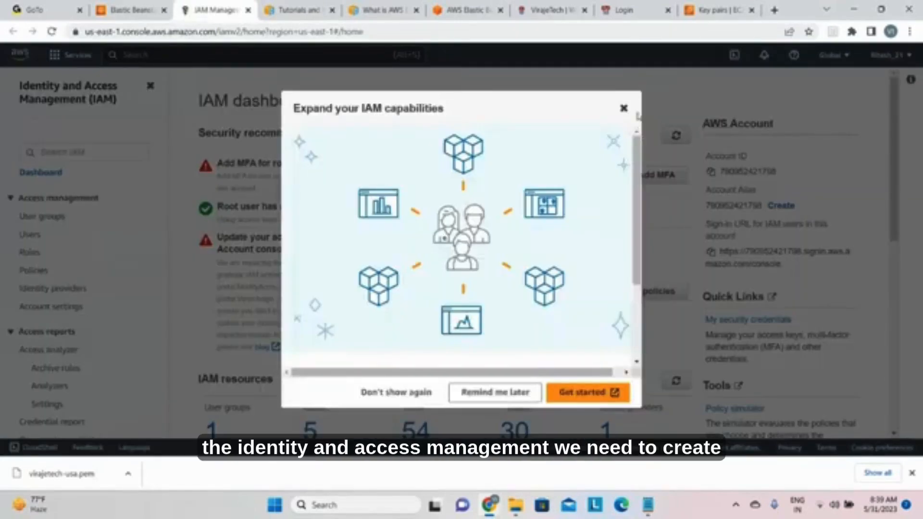
# Step: Dismiss the IAM capabilities popup and start creating a new role from the IAM roles list
pyautogui.click(624, 108)
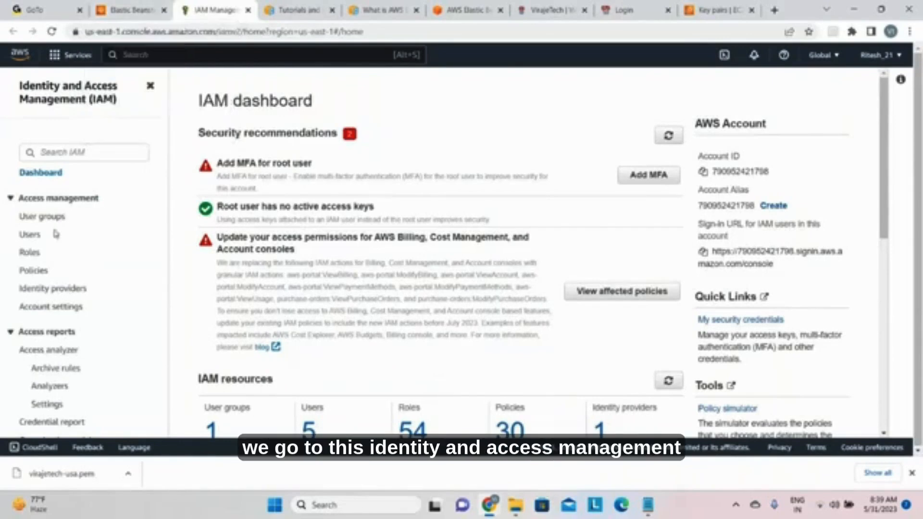
pyautogui.click(29, 259)
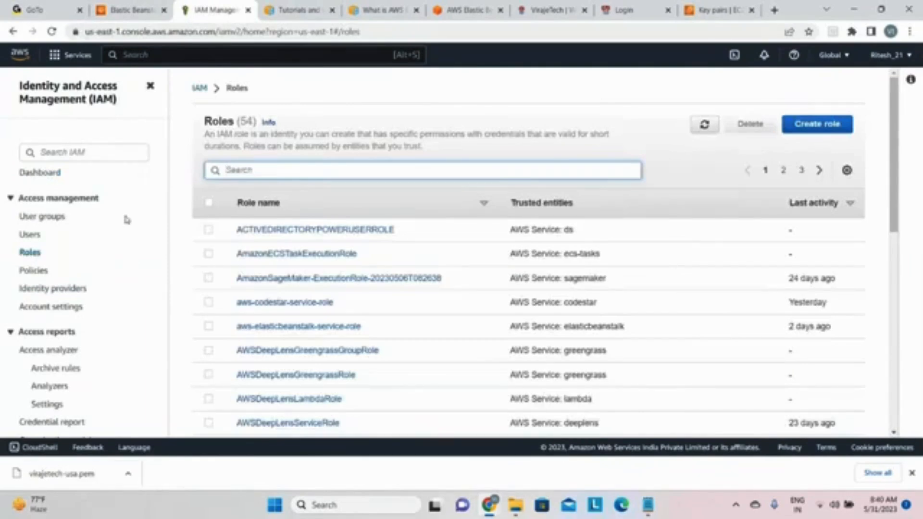
pyautogui.click(797, 126)
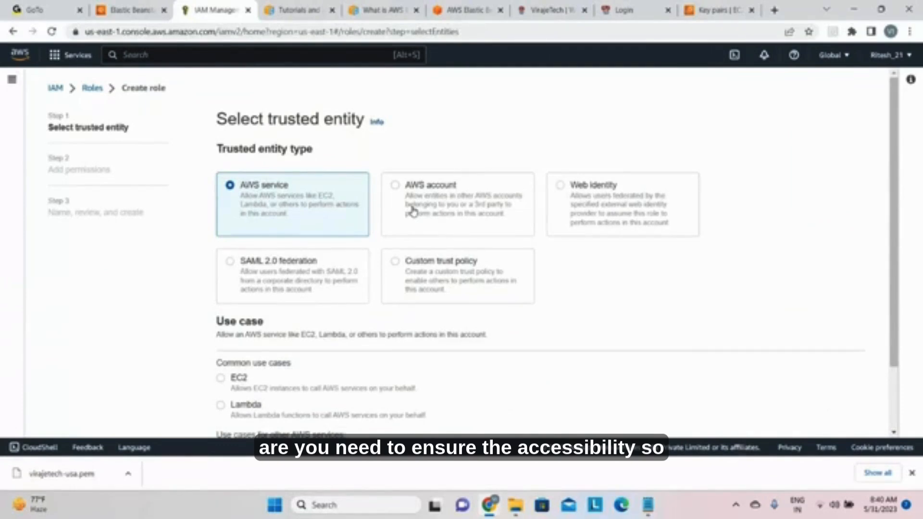
pyautogui.click(399, 186)
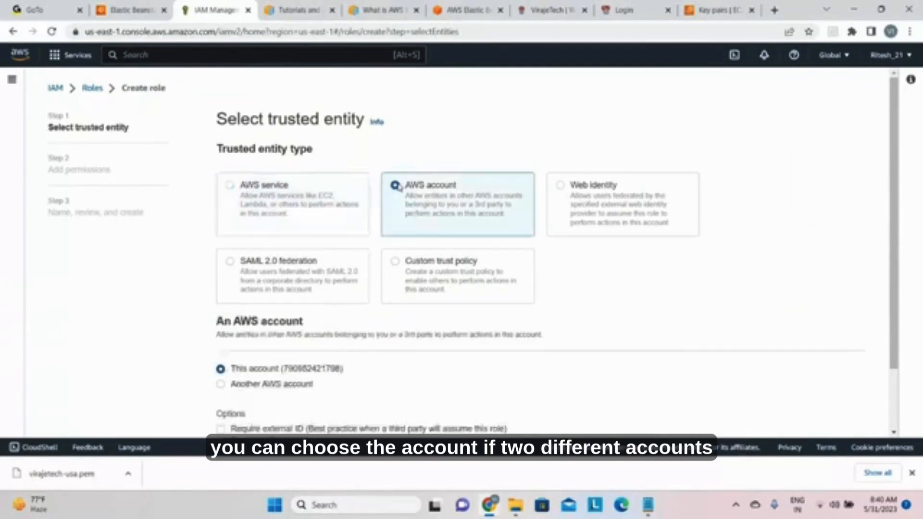
pyautogui.scroll(-3, 398, 193)
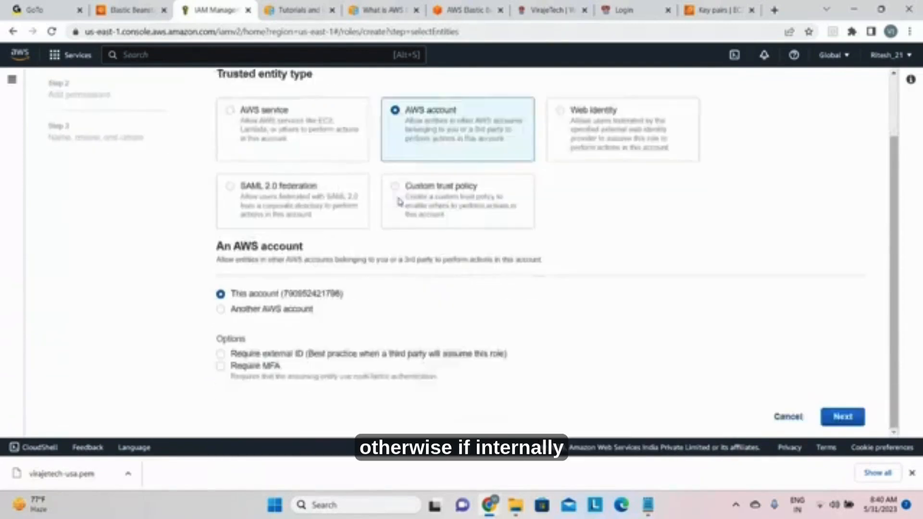
pyautogui.scroll(2, 399, 201)
pyautogui.scroll(1, 398, 202)
# Step: Set the role's trusted entity to AWS service with the EC2 use case and continue to adding permissions
pyautogui.click(246, 208)
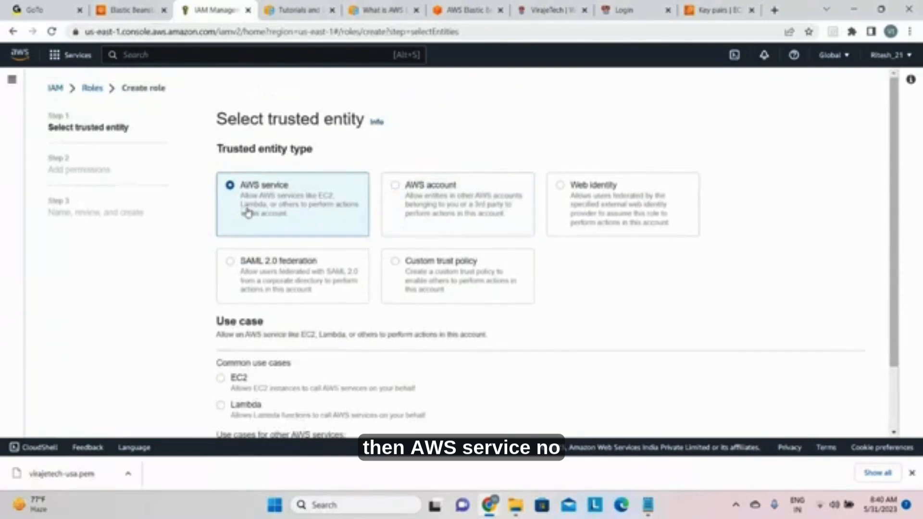
pyautogui.scroll(-2, 284, 330)
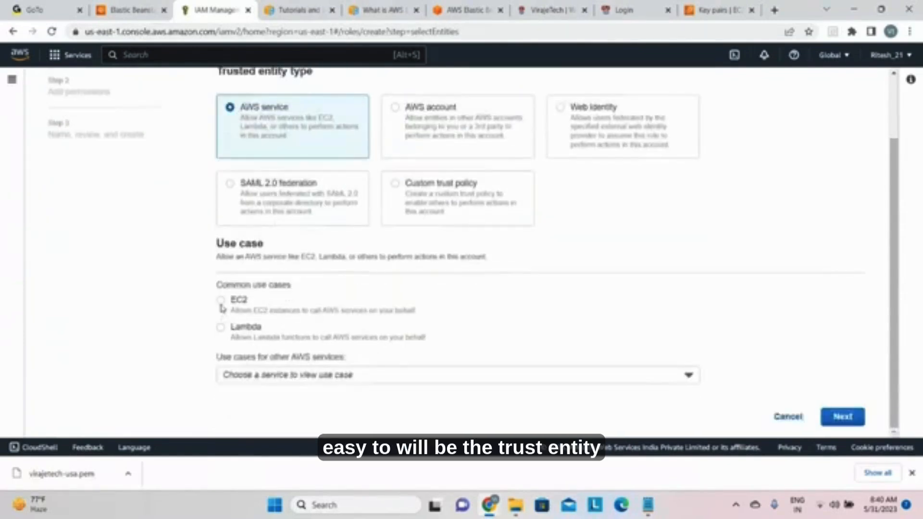
pyautogui.click(221, 301)
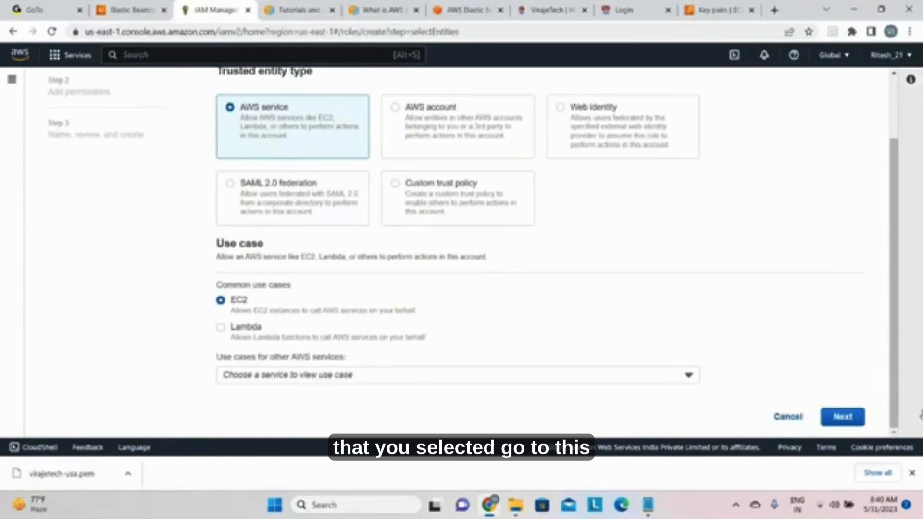
pyautogui.click(843, 416)
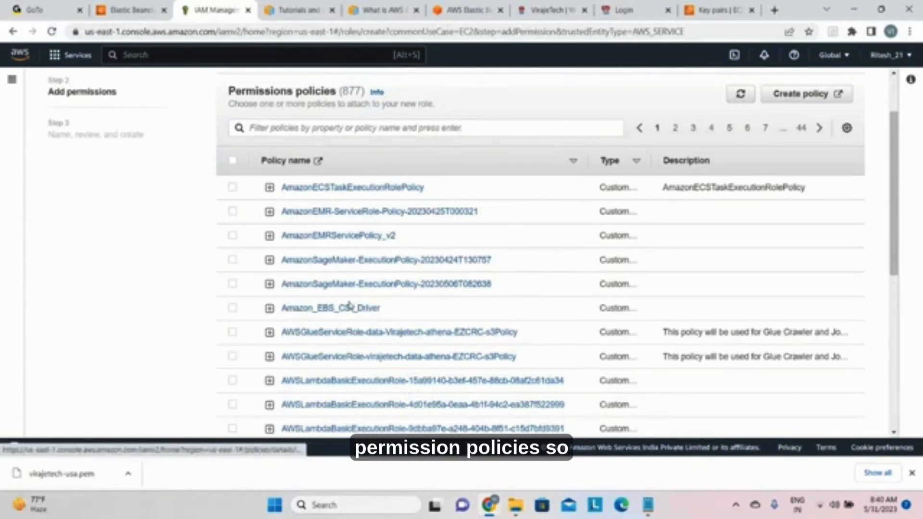
# Step: Start creating a new policy from the role's permissions policies and dismiss the IAM capabilities popup
pyautogui.scroll(-5, 374, 223)
pyautogui.scroll(-3, 374, 226)
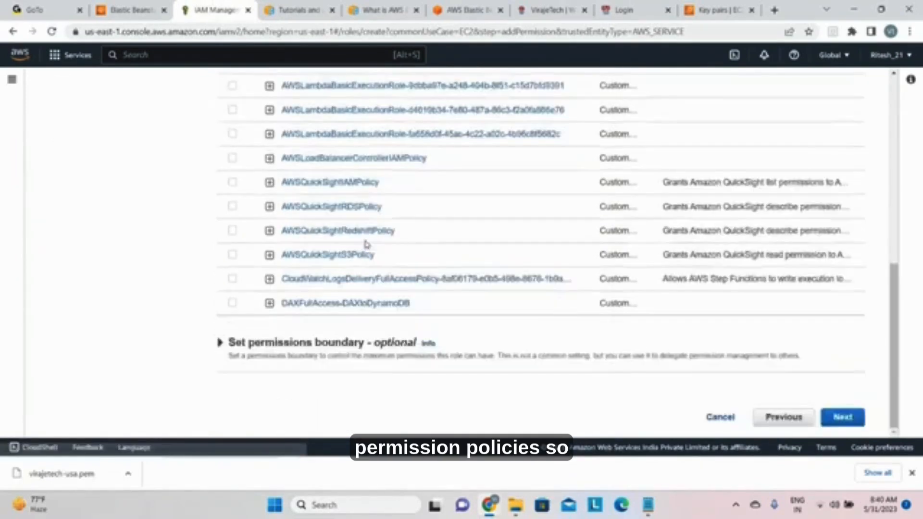
pyautogui.scroll(8, 365, 244)
pyautogui.scroll(-7, 551, 392)
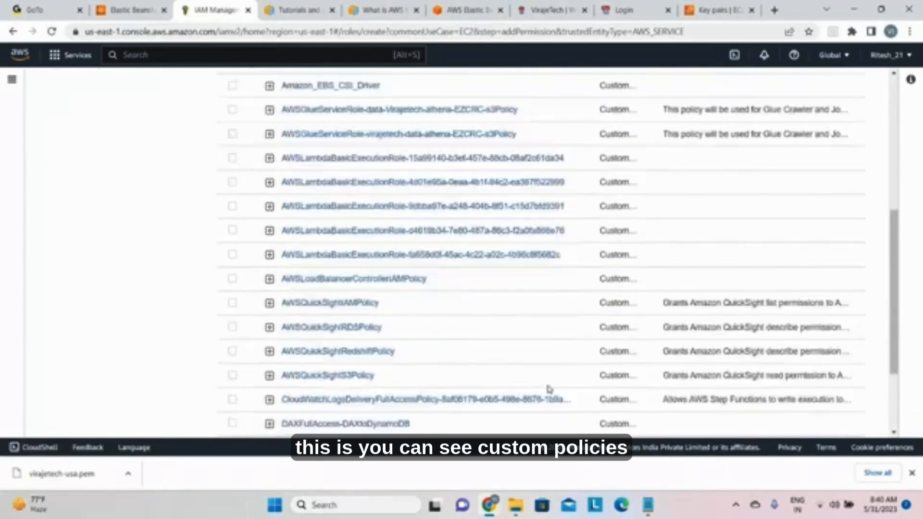
pyautogui.scroll(1, 548, 388)
pyautogui.scroll(8, 548, 388)
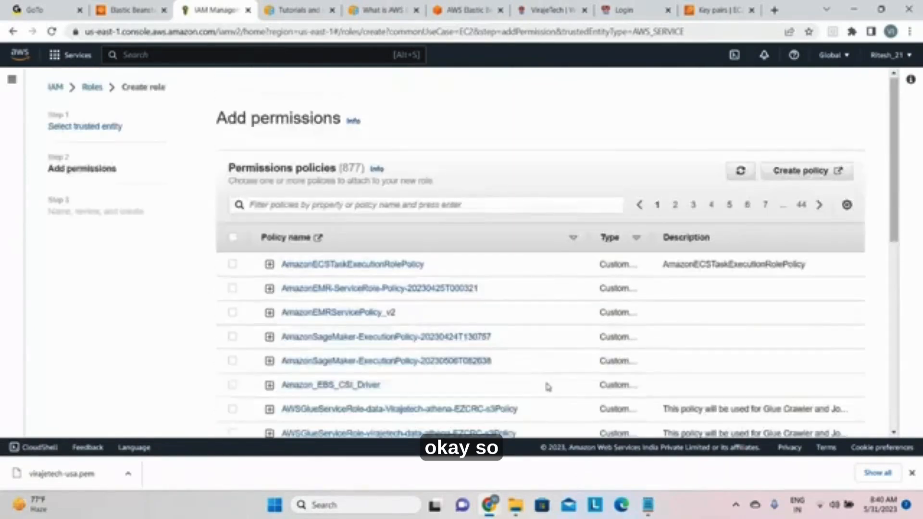
pyautogui.click(776, 175)
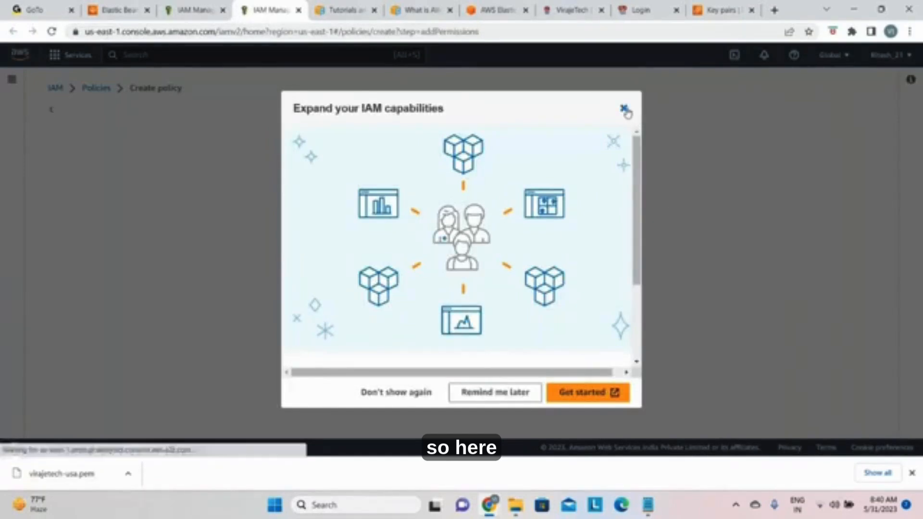
pyautogui.click(624, 109)
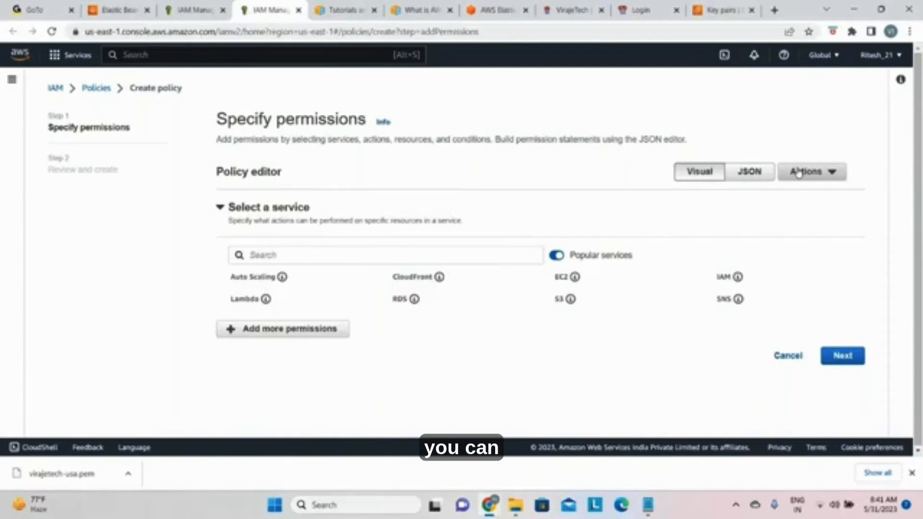
# Step: Switch the policy editor to JSON and delete all of the default policy text
pyautogui.click(384, 259)
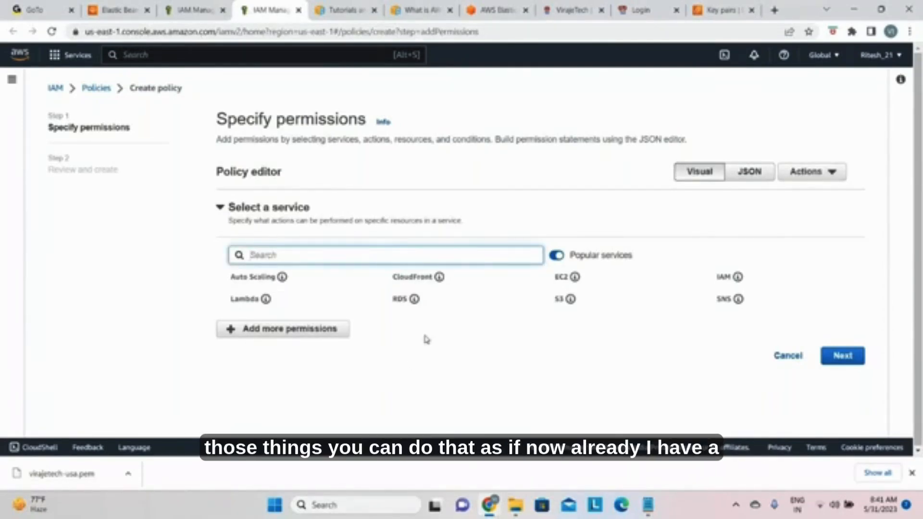
pyautogui.click(745, 174)
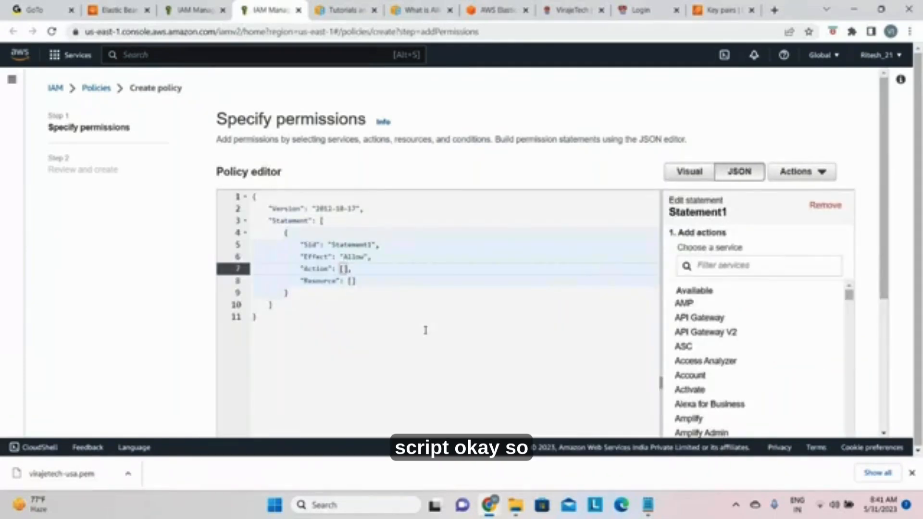
pyautogui.click(377, 342)
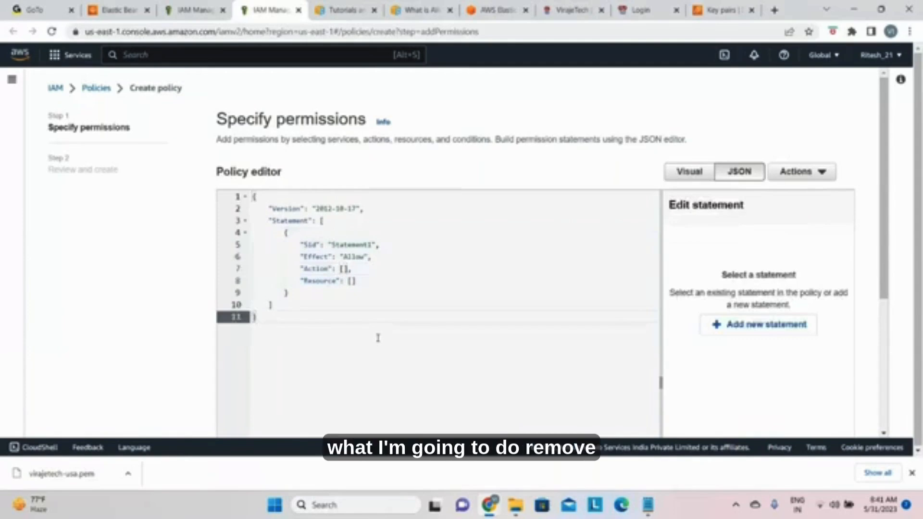
pyautogui.hotkey('ctrl', 'a')
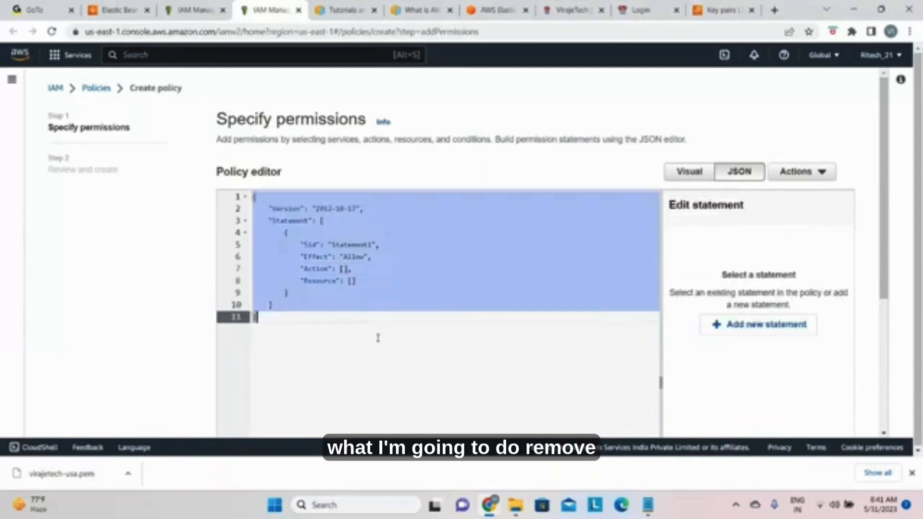
pyautogui.press('BackSpace')
pyautogui.write('ec2.amazonaws.com')
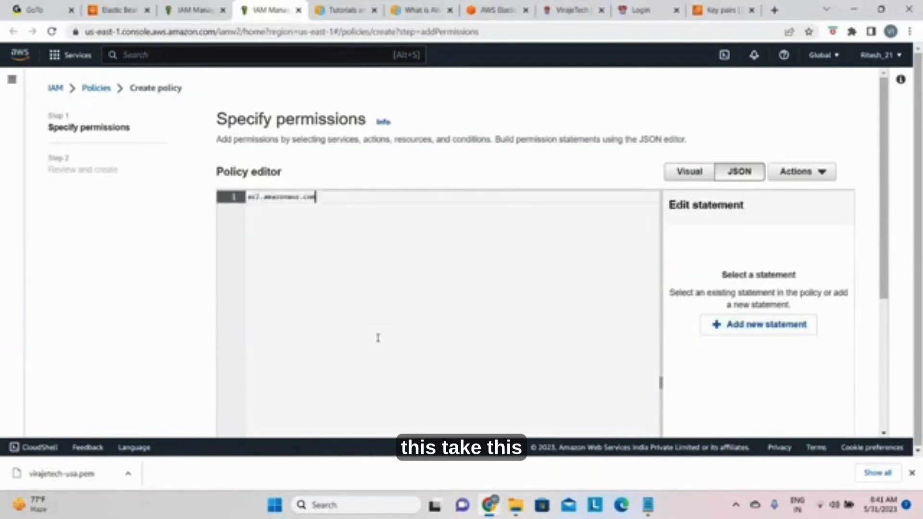
pyautogui.press('BackSpace')
pyautogui.press('BackSpace')
pyautogui.press('BackSpace')
pyautogui.press('BackSpace')
pyautogui.press('BackSpace')
pyautogui.press('BackSpace')
pyautogui.press('BackSpace')
pyautogui.press('BackSpace')
pyautogui.press('BackSpace')
pyautogui.press('BackSpace')
pyautogui.press('BackSpace')
pyautogui.press('BackSpace')
pyautogui.press('BackSpace')
pyautogui.press('BackSpace')
pyautogui.press('BackSpace')
pyautogui.press('BackSpace')
pyautogui.press('BackSpace')
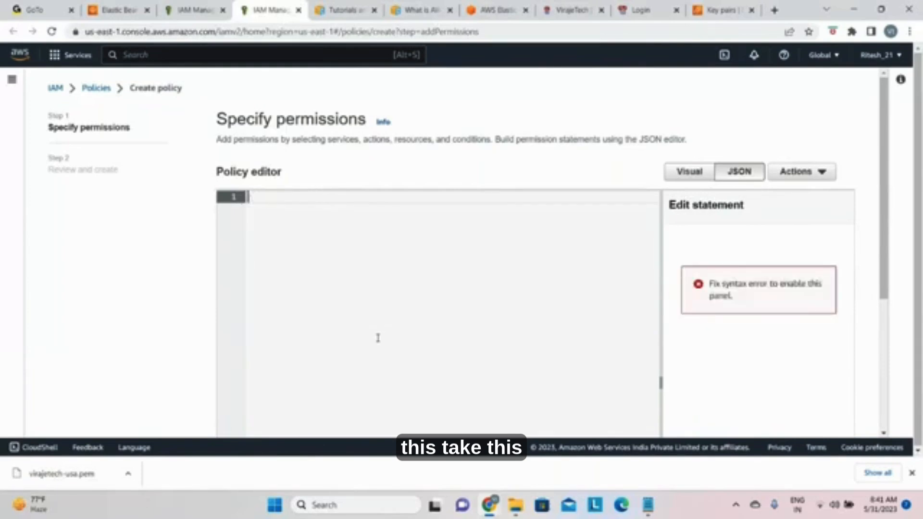
# Step: Switch to the Notepad document holding the web tier policy, copy its entire JSON, and minimize Notepad
pyautogui.click(112, 7)
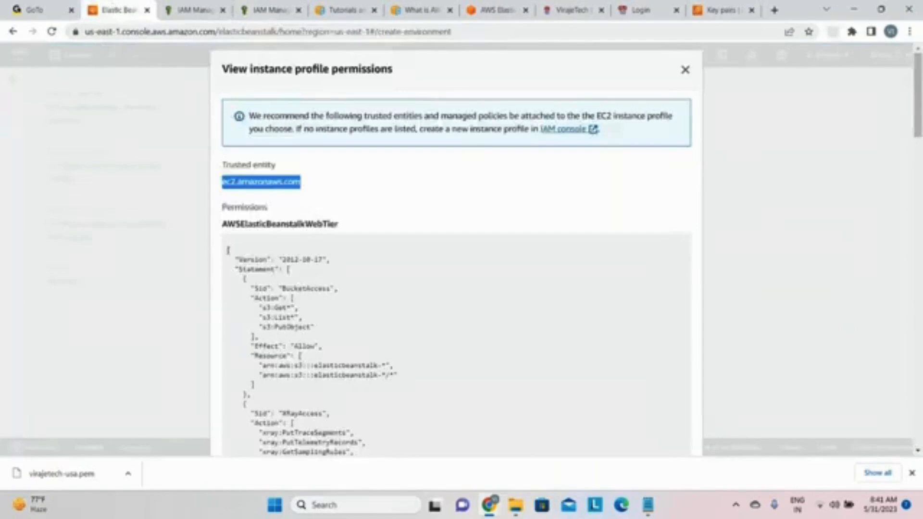
pyautogui.click(647, 509)
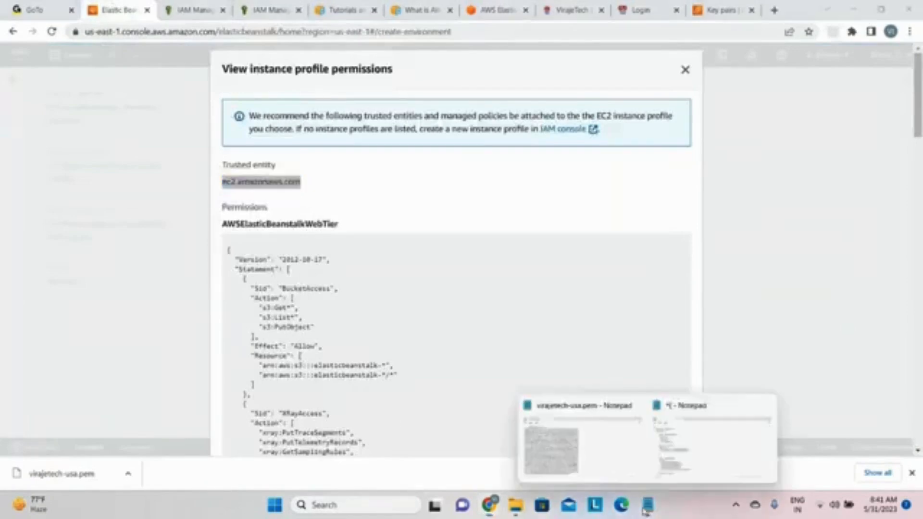
pyautogui.click(696, 469)
pyautogui.click(407, 249)
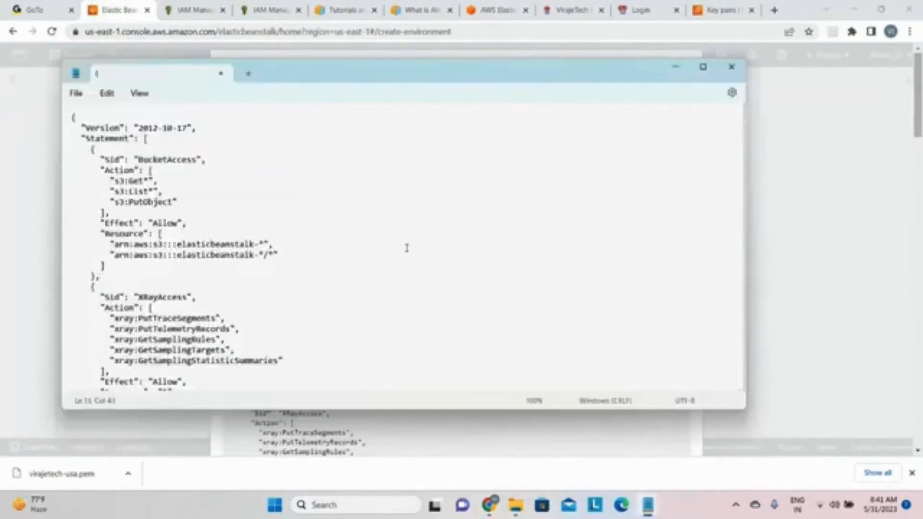
pyautogui.hotkey('ctrl', 'a')
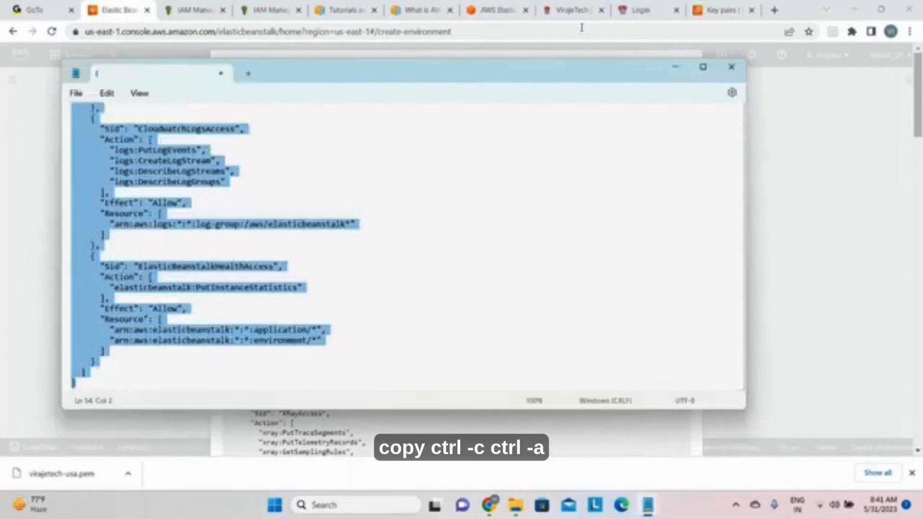
pyautogui.click(675, 72)
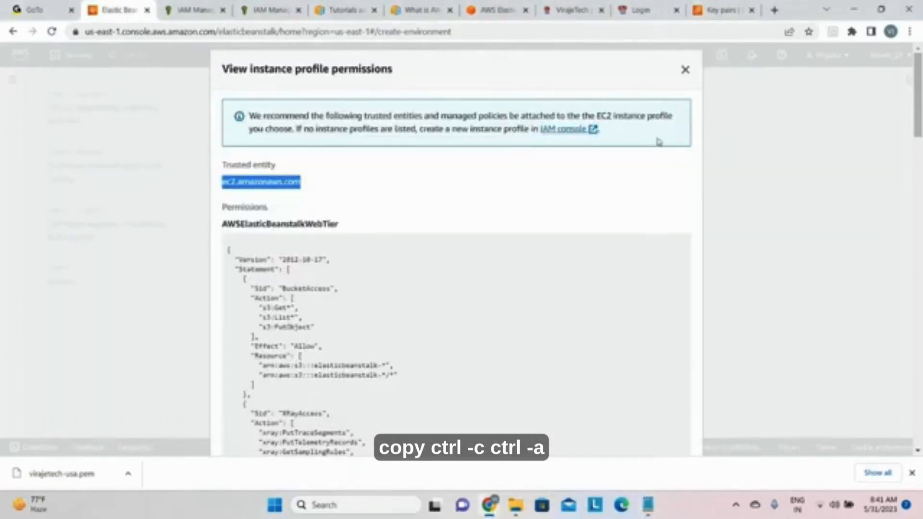
# Step: Paste the copied web tier policy JSON into the empty policy editor of the IAM create policy page
pyautogui.click(266, 10)
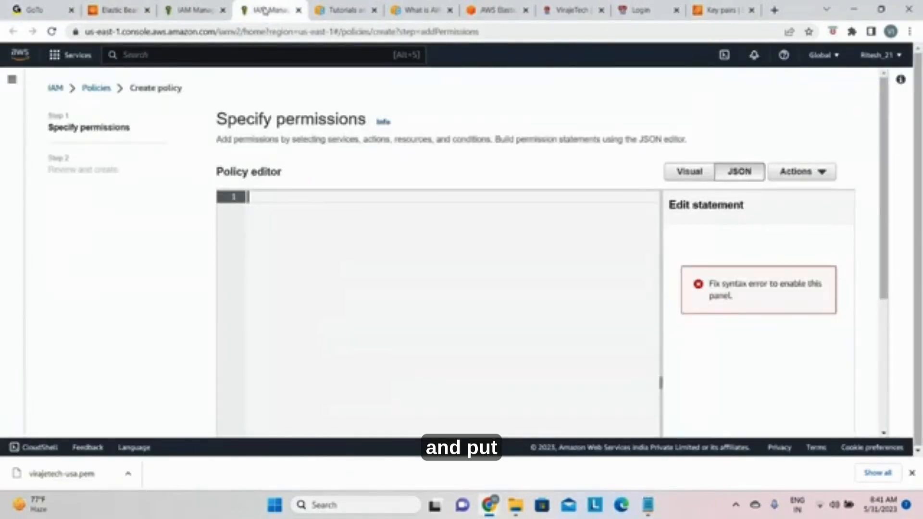
pyautogui.click(330, 191)
pyautogui.hotkey('ctrl', 'v')
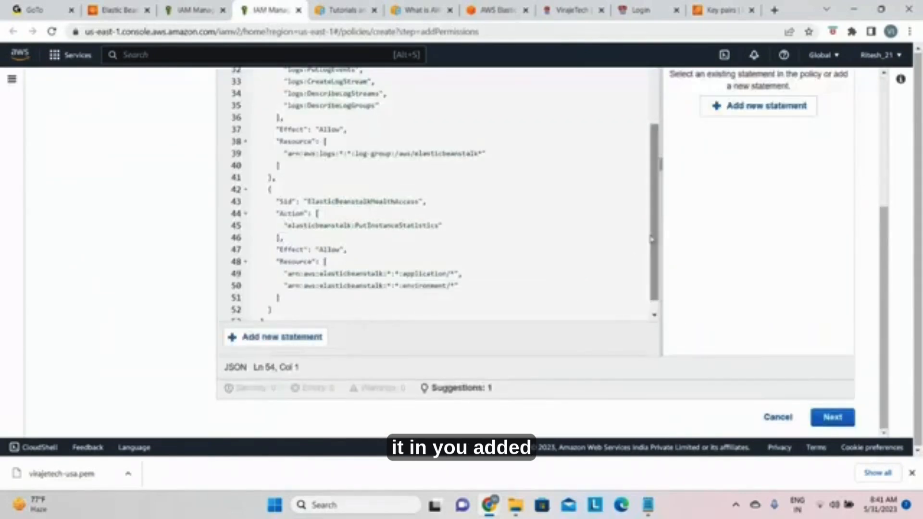
pyautogui.click(325, 309)
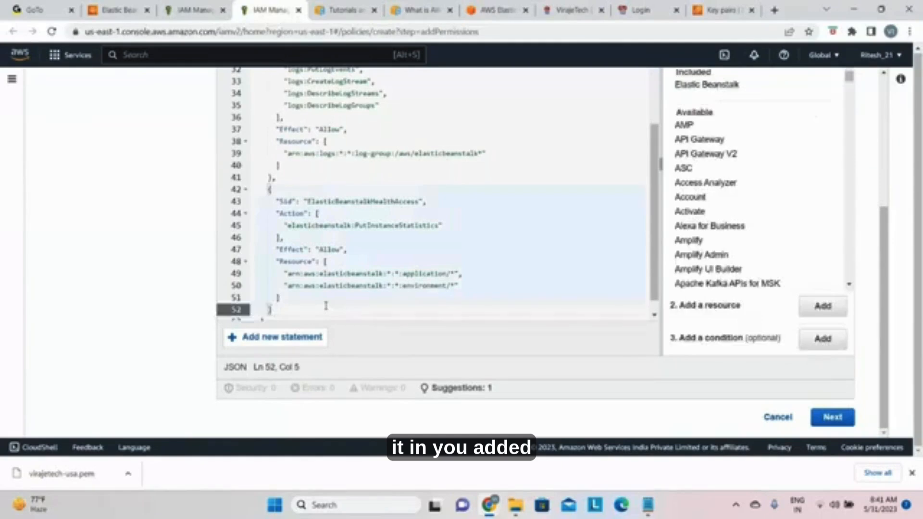
pyautogui.press('Down')
pyautogui.press('Down')
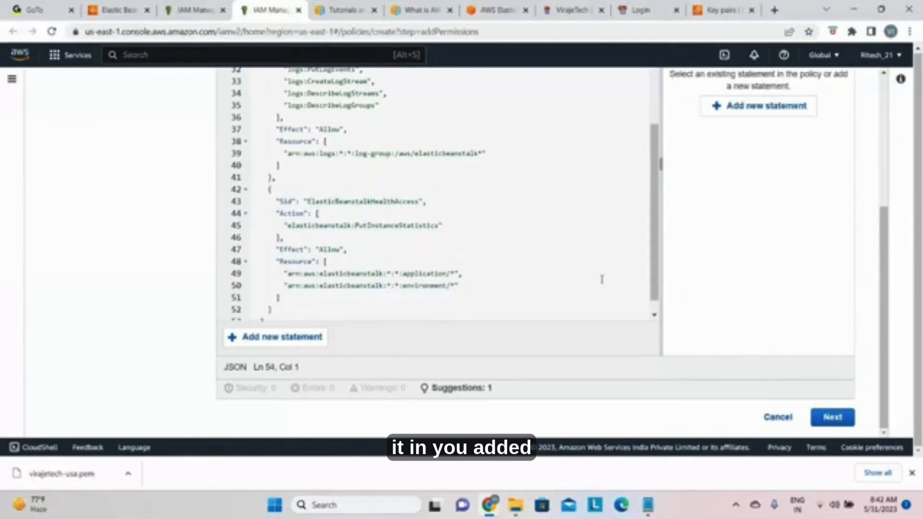
# Step: Examine the pasted policy's statements, the services available for the XRayAccess statement, and the editor's validation summary
pyautogui.moveTo(655, 222); pyautogui.dragTo(632, 70)
pyautogui.click(553, 202)
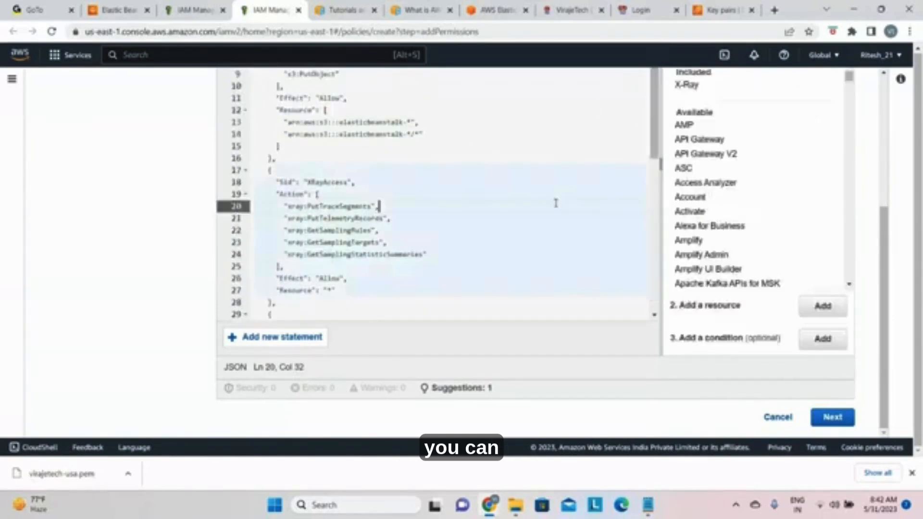
pyautogui.scroll(5, 553, 218)
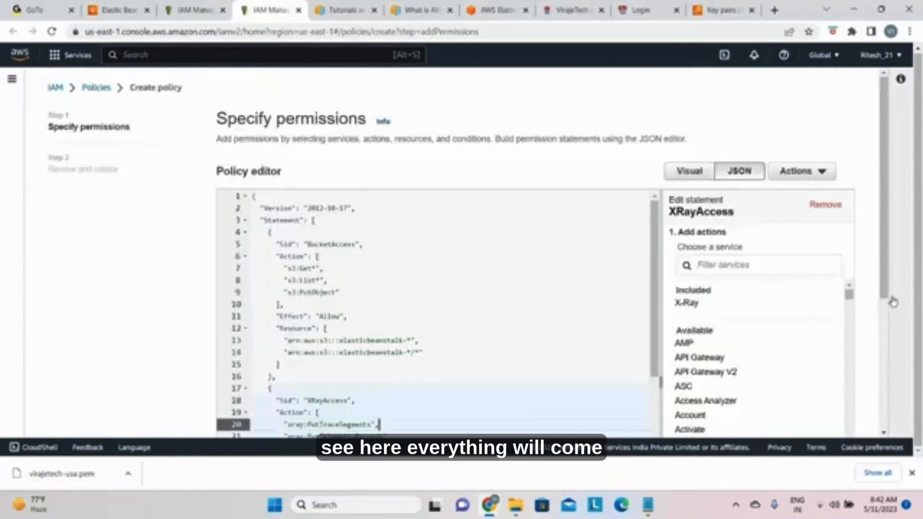
pyautogui.scroll(-2, 761, 303)
pyautogui.scroll(-20, 764, 312)
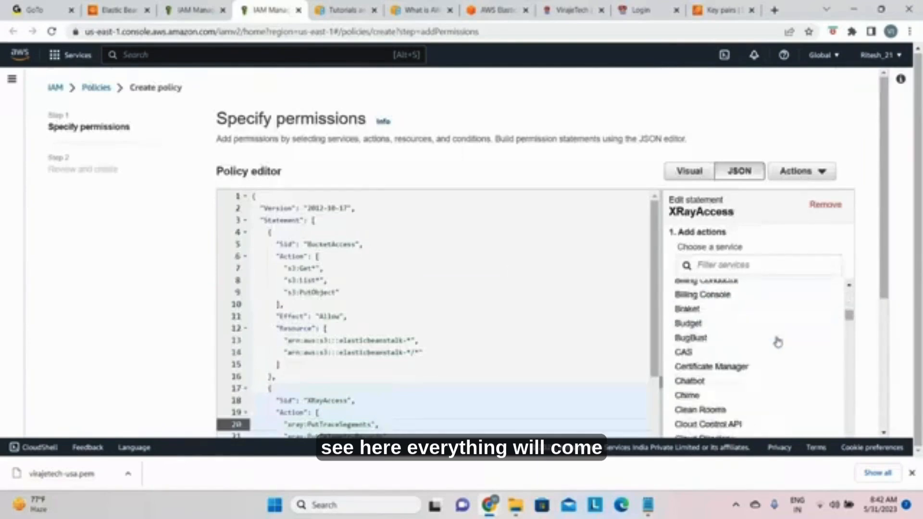
pyautogui.scroll(-20, 778, 327)
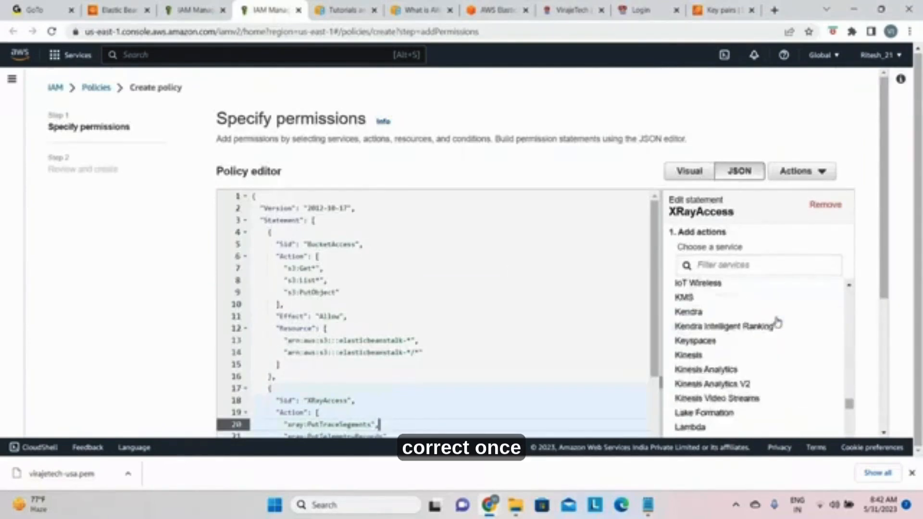
pyautogui.scroll(-6, 778, 320)
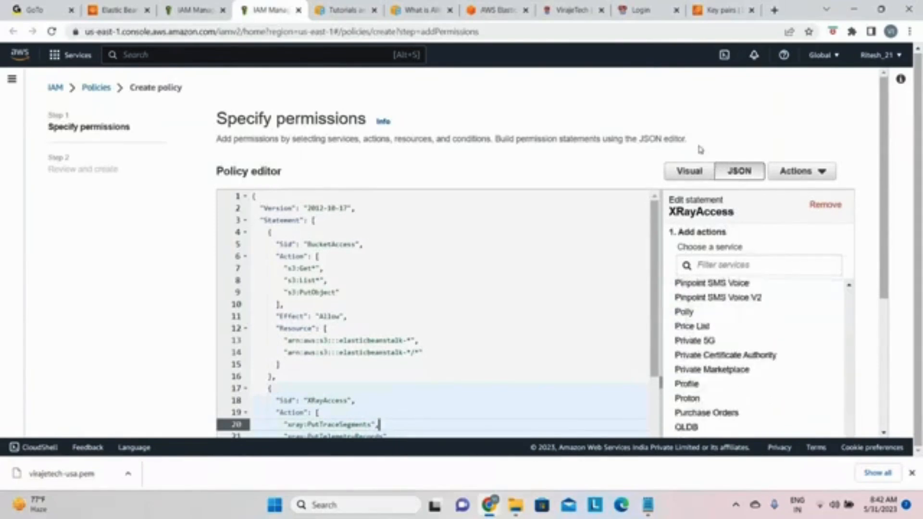
pyautogui.scroll(-5, 815, 155)
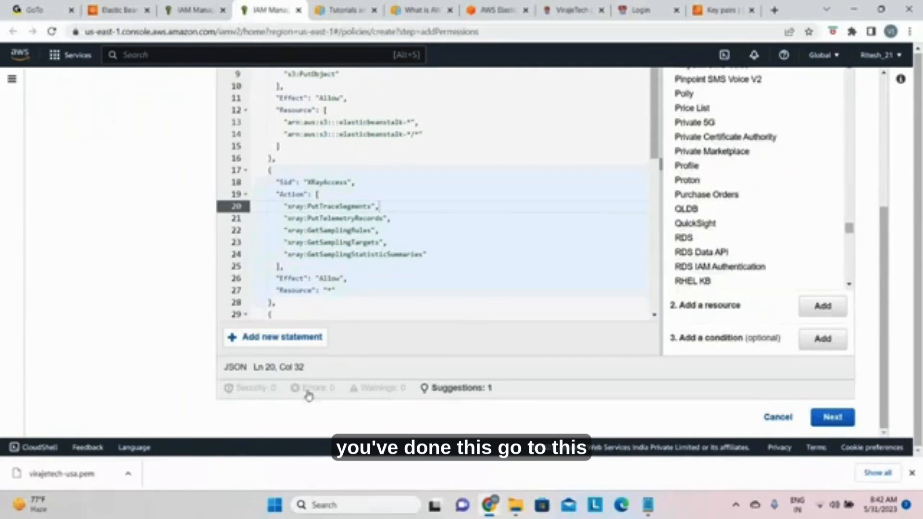
# Step: Continue to the policy's review page and check the permissions defined for each service
pyautogui.click(832, 417)
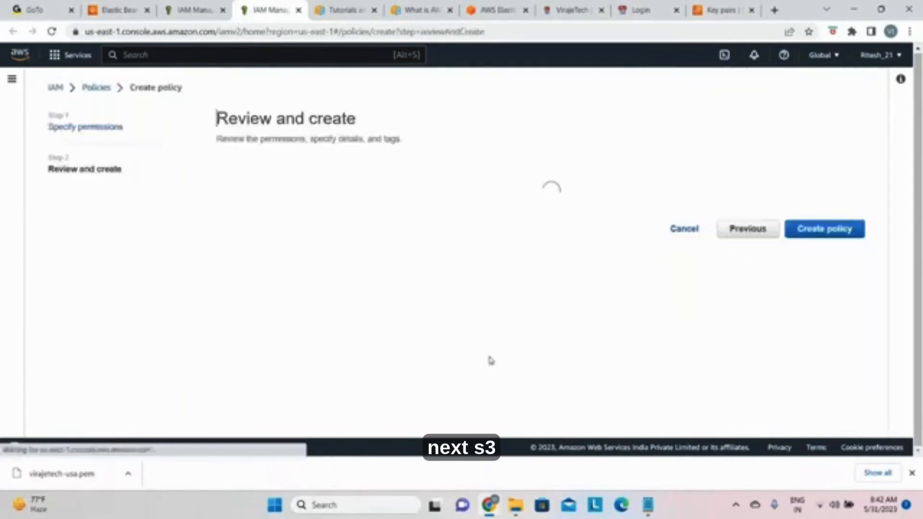
pyautogui.scroll(-5, 476, 354)
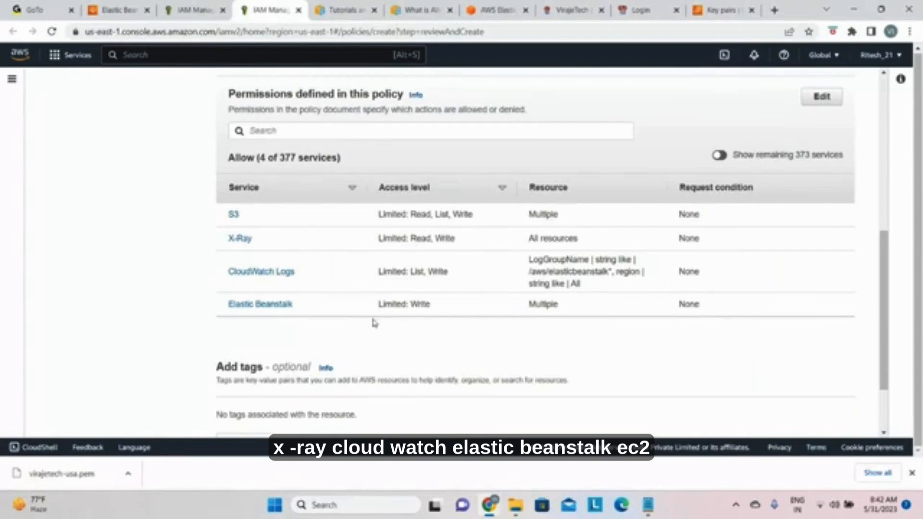
pyautogui.scroll(-1, 374, 323)
pyautogui.scroll(5, 373, 330)
pyautogui.scroll(4, 391, 303)
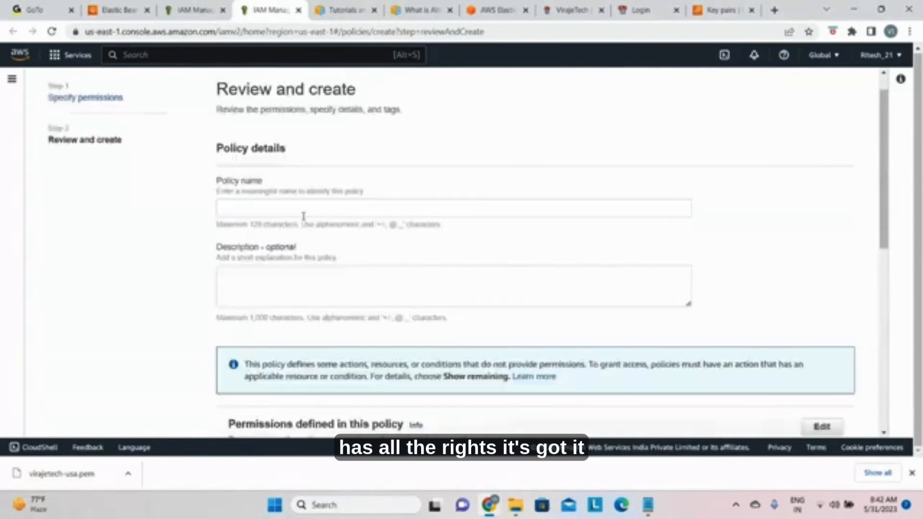
pyautogui.click(277, 210)
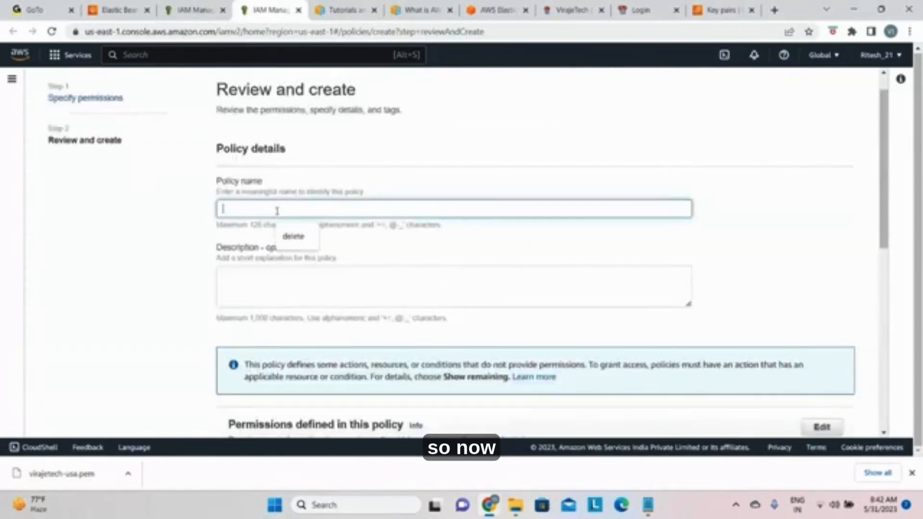
pyautogui.write('ec')
pyautogui.press('BackSpace')
pyautogui.press('BackSpace')
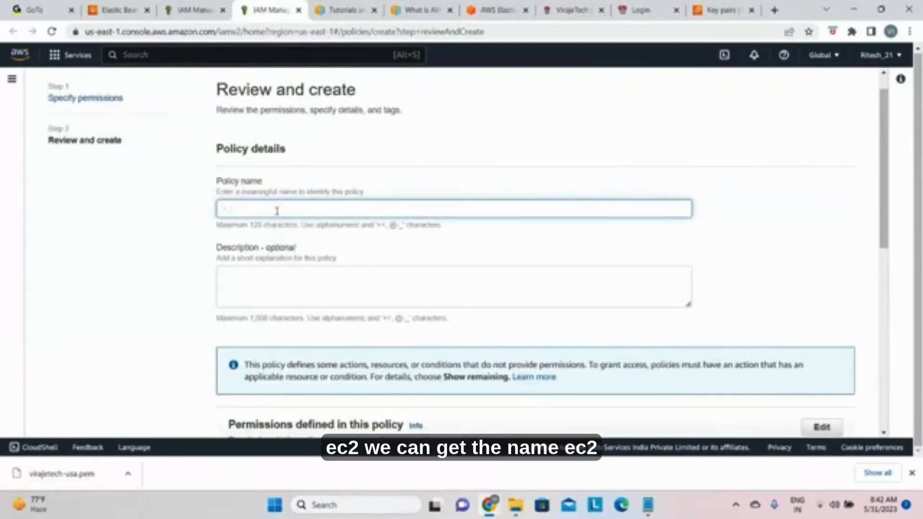
pyautogui.press('capslock')
pyautogui.write('EC2')
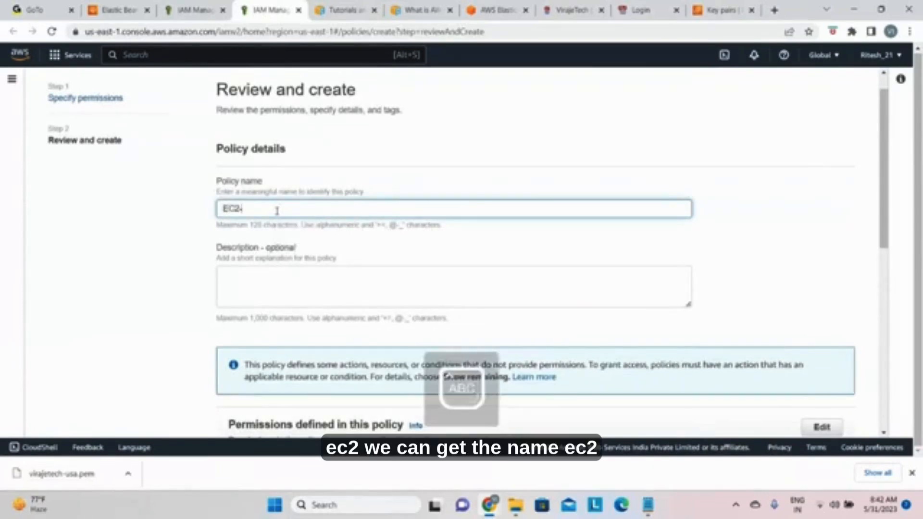
pyautogui.write('-INST')
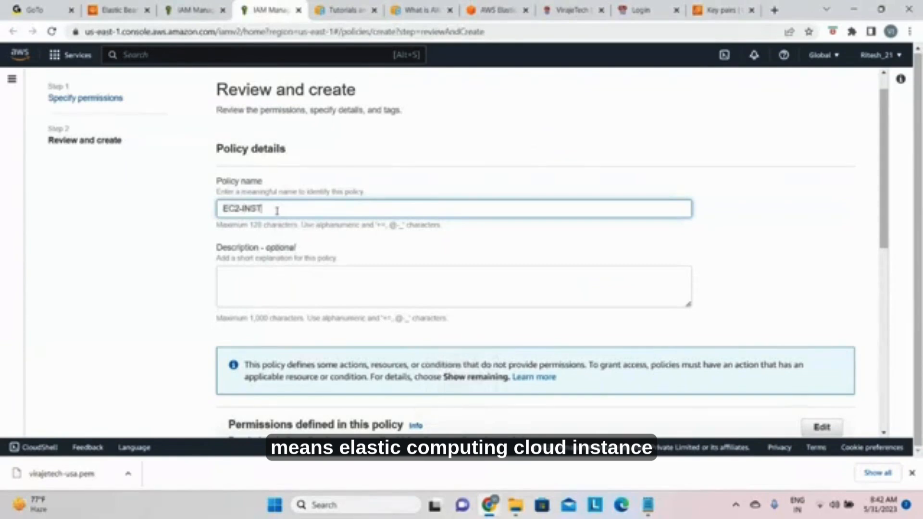
pyautogui.press('BackSpace')
pyautogui.press('BackSpace')
pyautogui.press('BackSpace')
pyautogui.press('BackSpace')
pyautogui.press('BackSpace')
pyautogui.press('BackSpace')
pyautogui.press('BackSpace')
pyautogui.press('BackSpace')
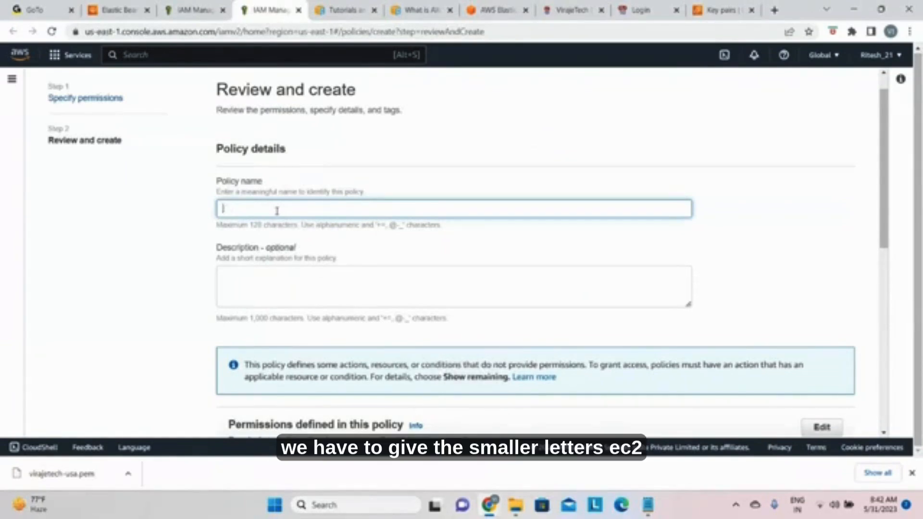
# Step: Name the new policy ec2-instance-profilerole
pyautogui.press('capslock')
pyautogui.write('ec2')
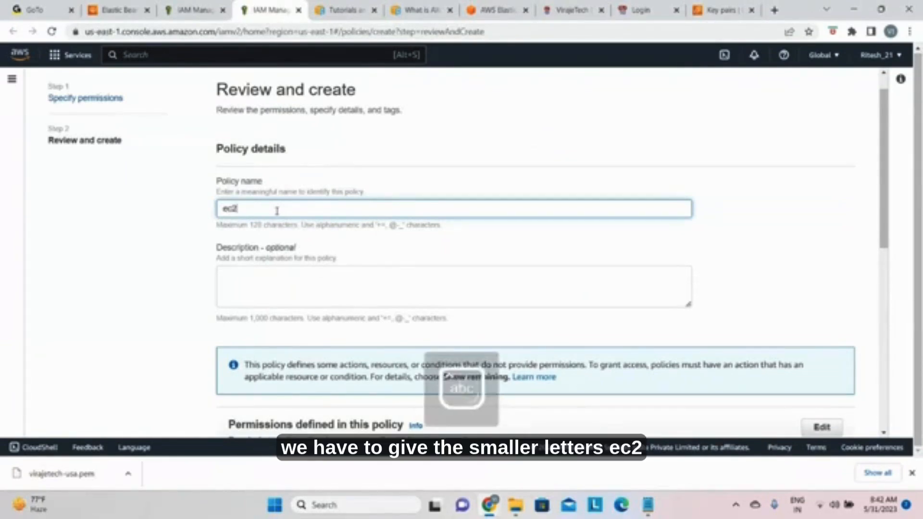
pyautogui.write('-insta')
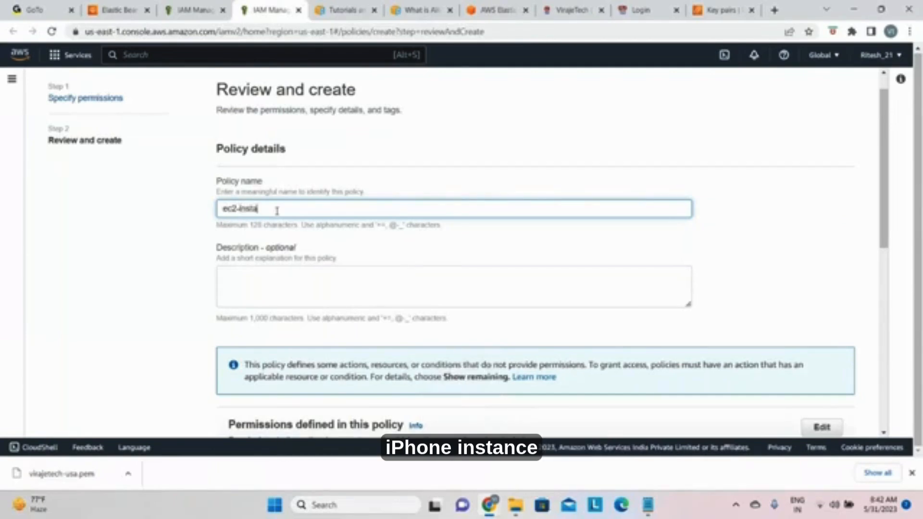
pyautogui.write('nce')
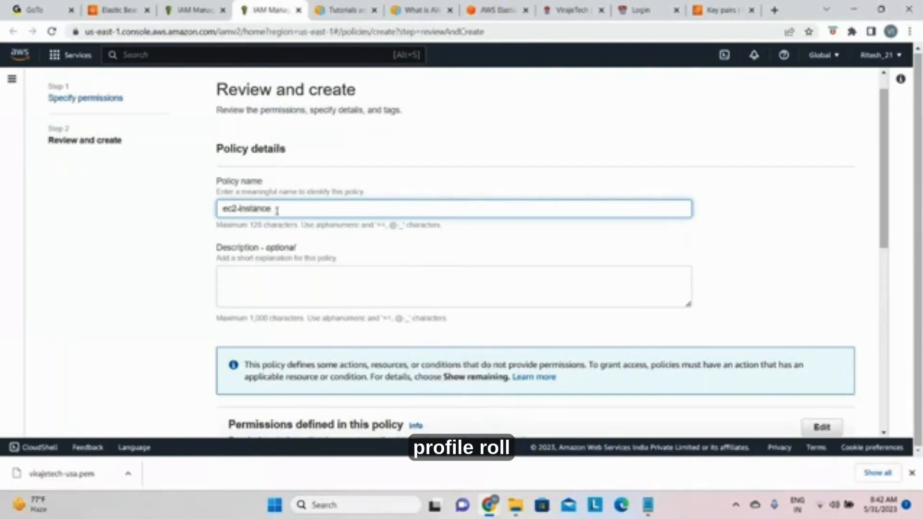
pyautogui.write('-profilerole')
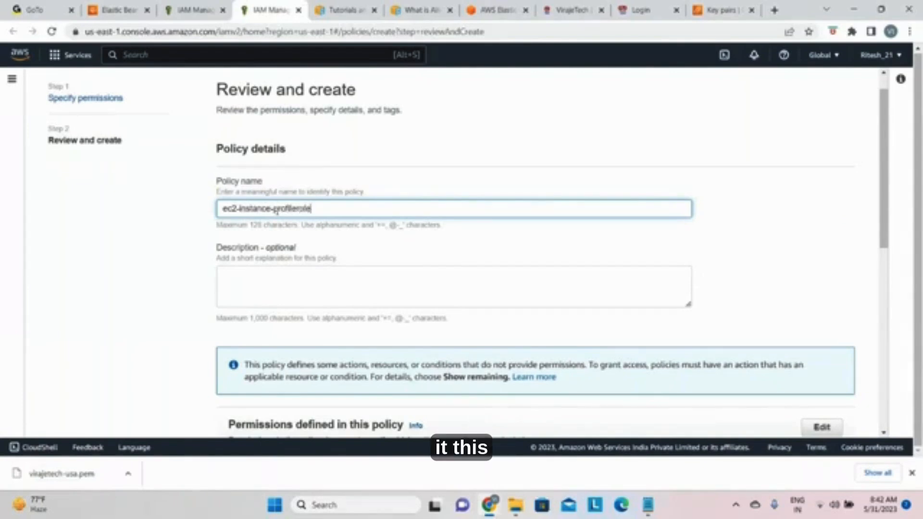
# Step: Reuse the policy name ec2-instance-profilerole as the description and create the policy
pyautogui.hotkey('ctrl', 'a')
pyautogui.hotkey('ctrl', 'c')
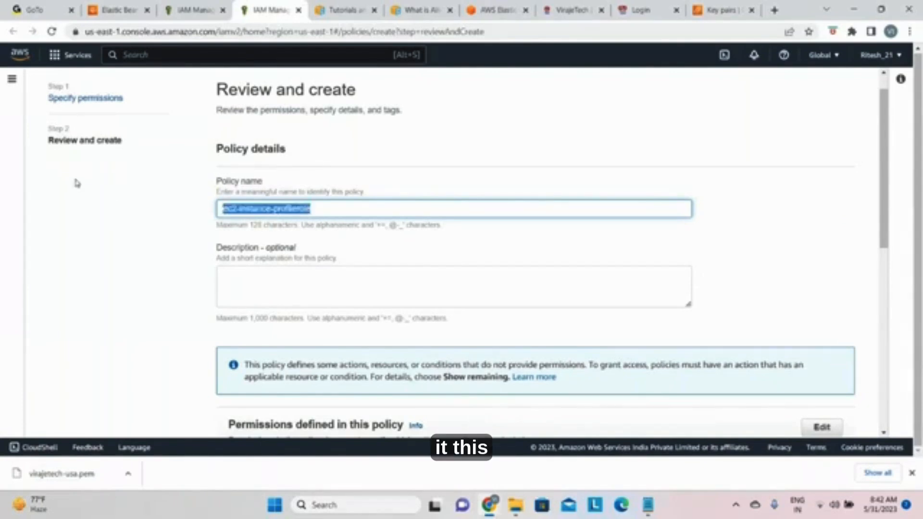
pyautogui.click(237, 284)
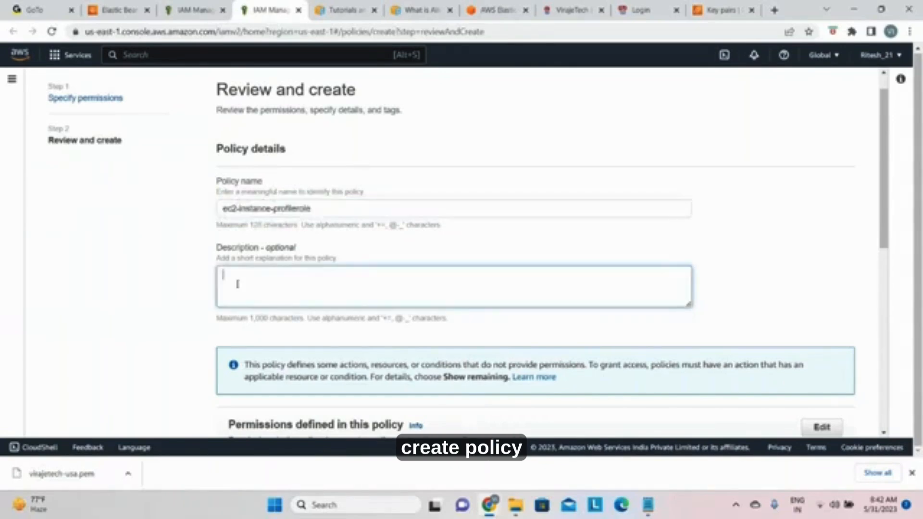
pyautogui.hotkey('ctrl', 'v')
pyautogui.scroll(-9, 479, 320)
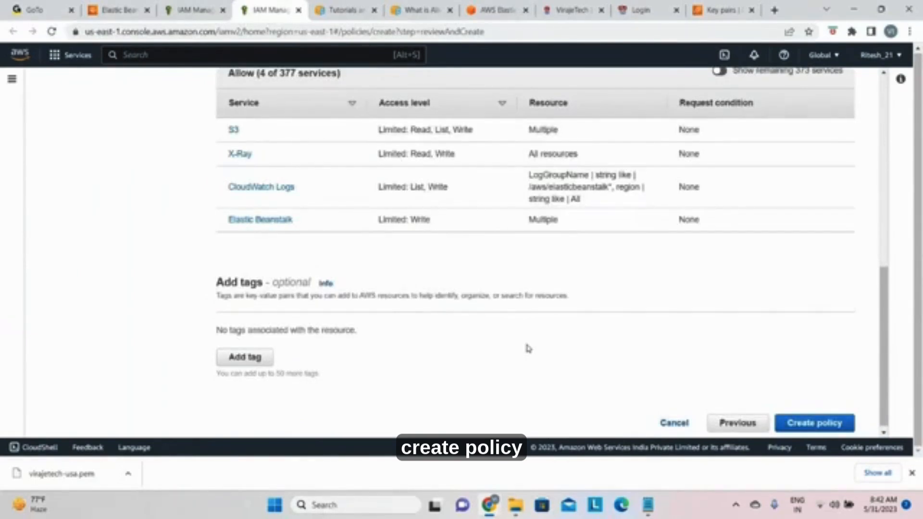
pyautogui.click(784, 423)
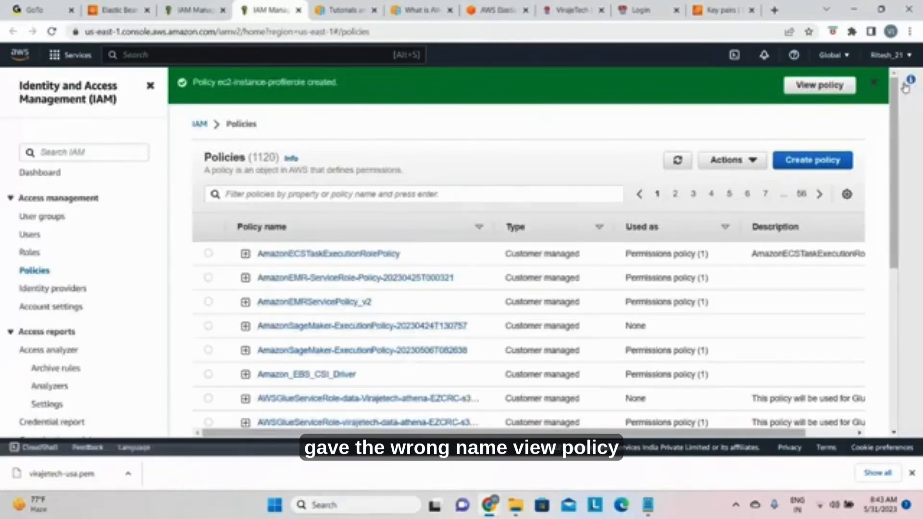
# Step: View the newly created policy, check its permissions editor for a way to rename it, and return to the policy's details page
pyautogui.click(820, 85)
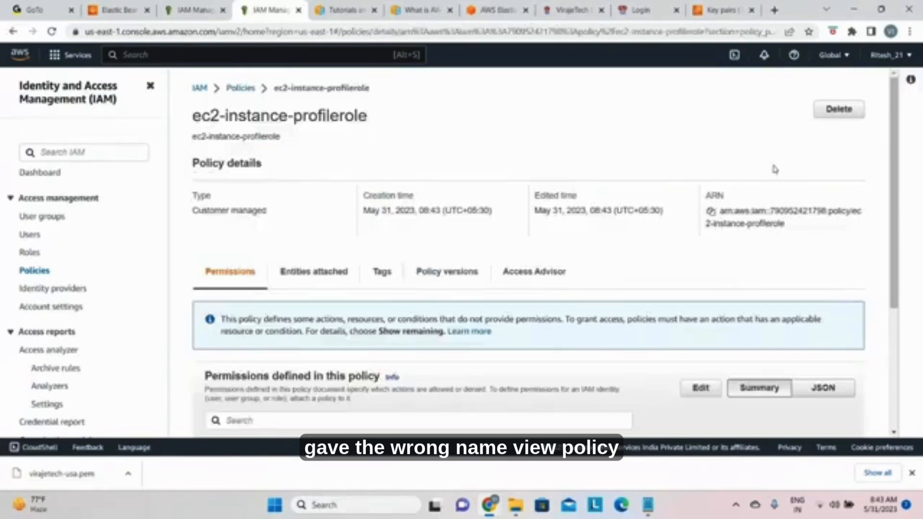
pyautogui.scroll(-3, 610, 319)
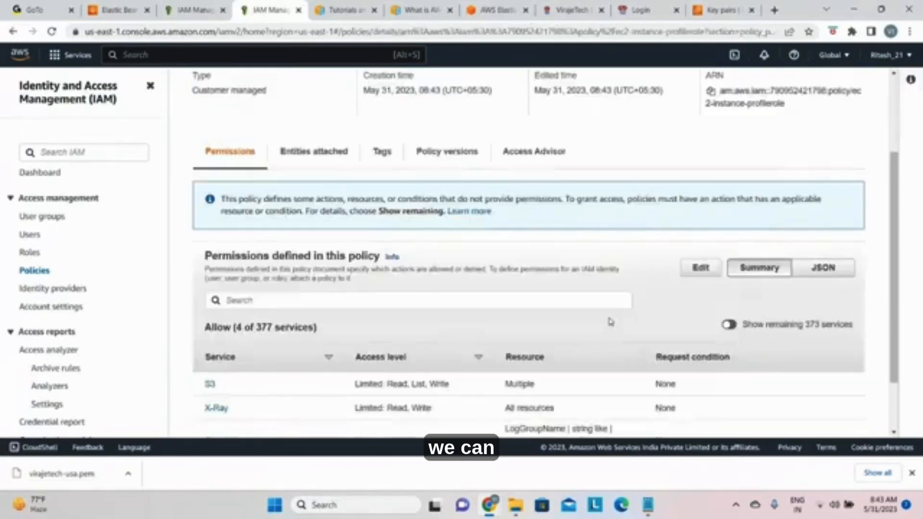
pyautogui.click(706, 274)
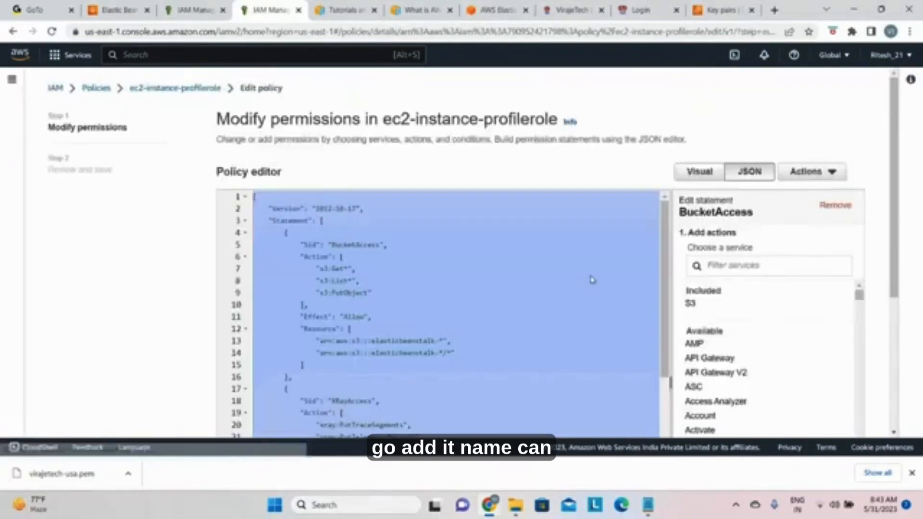
pyautogui.click(832, 174)
pyautogui.click(682, 130)
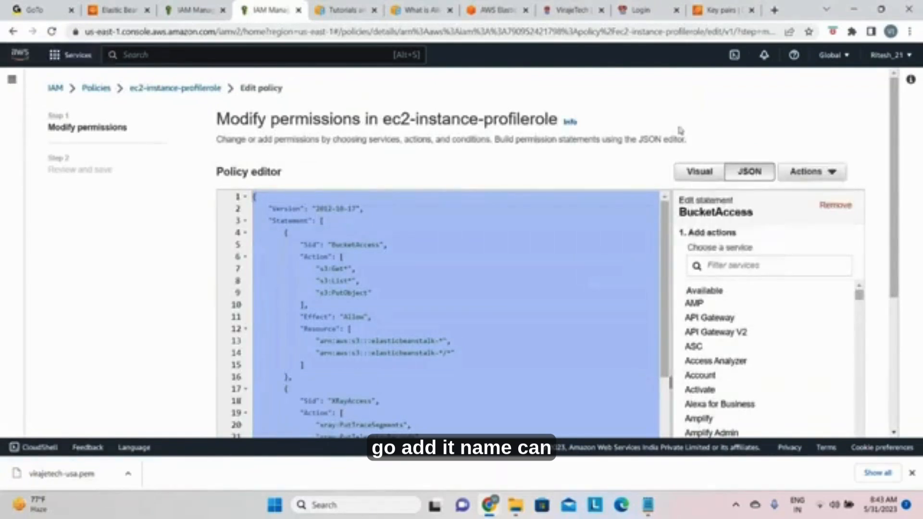
pyautogui.doubleClick(194, 88)
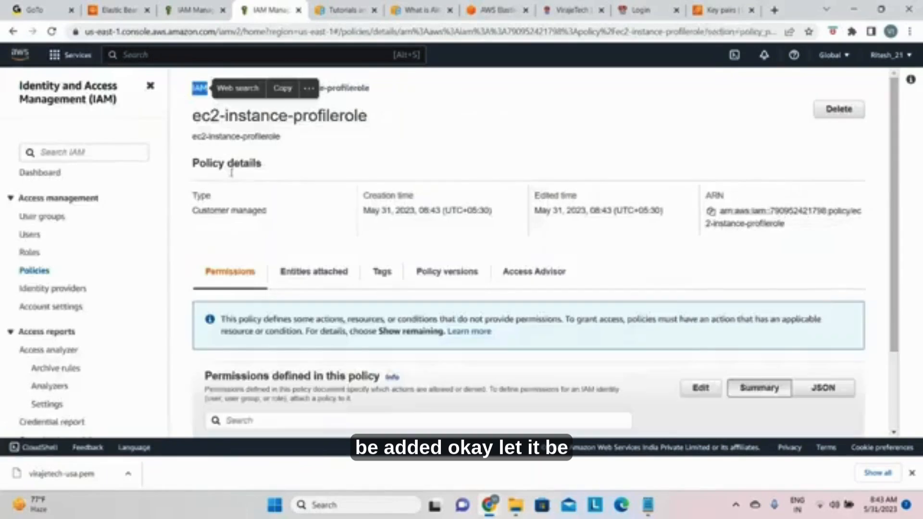
# Step: Examine the policy's permissions summary, attached entities, tags, and policy versions
pyautogui.scroll(-4, 439, 318)
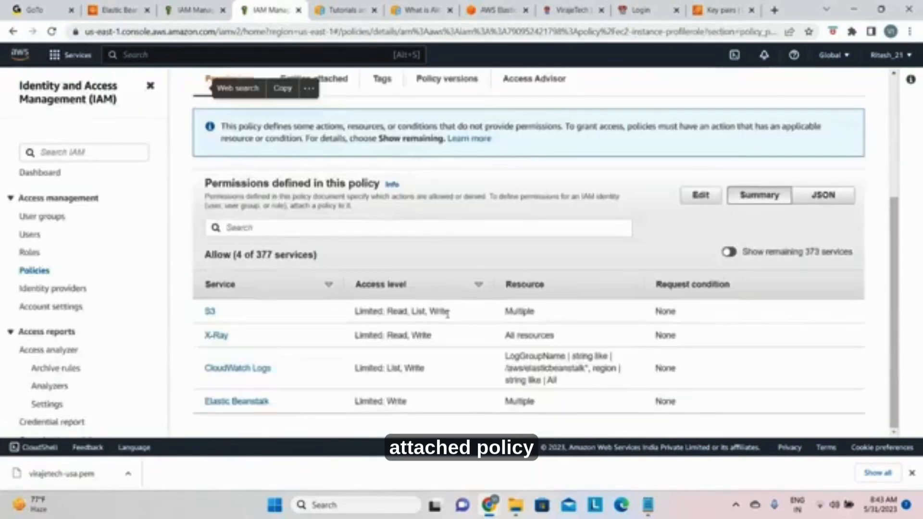
pyautogui.scroll(4, 452, 361)
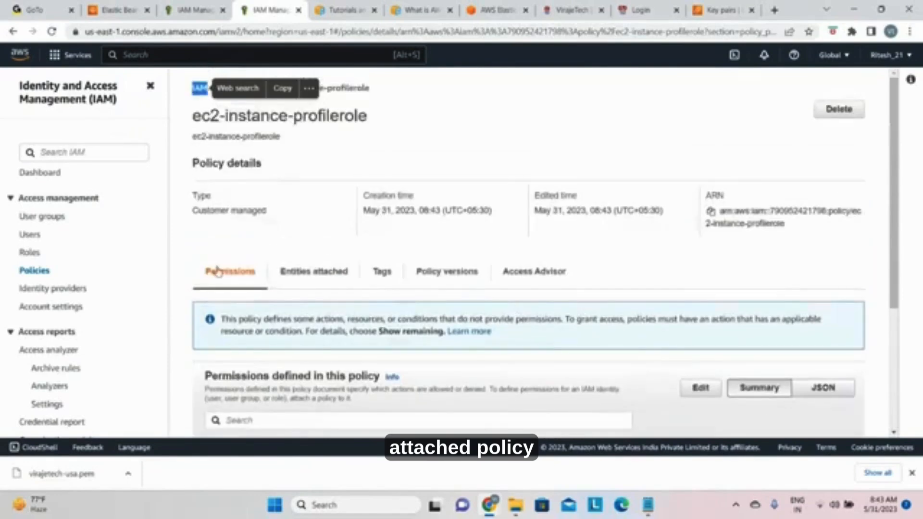
pyautogui.click(321, 278)
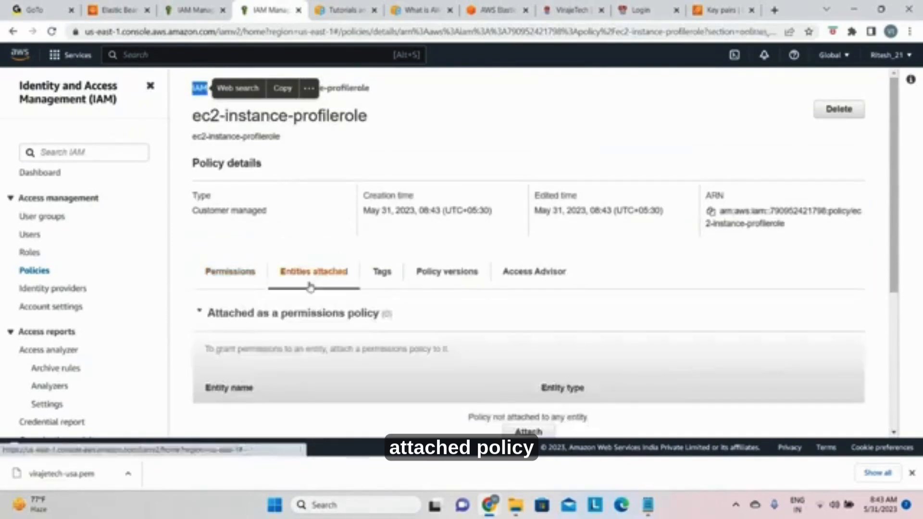
pyautogui.click(384, 279)
pyautogui.click(436, 272)
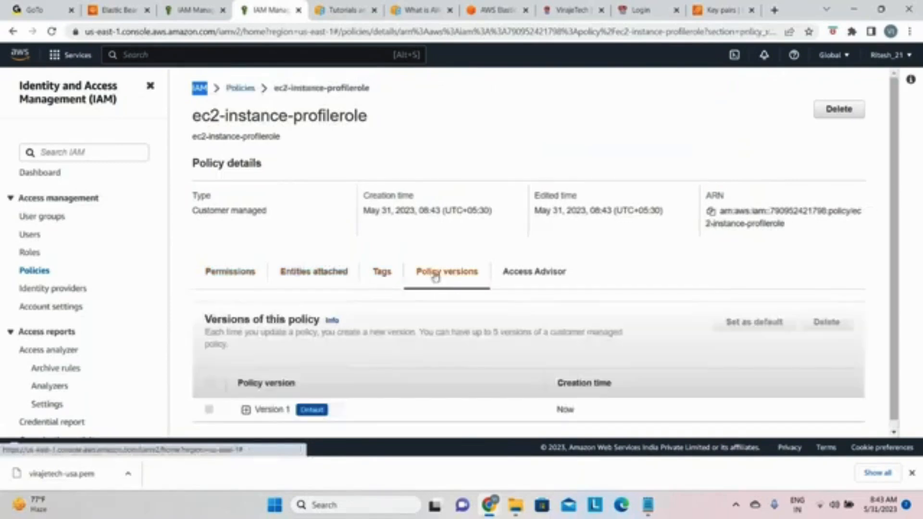
pyautogui.scroll(-1, 291, 375)
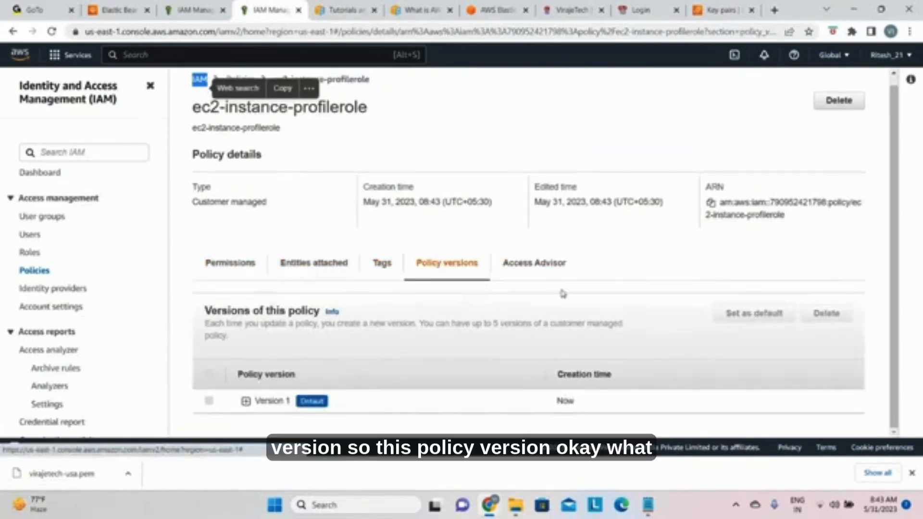
pyautogui.scroll(1, 243, 294)
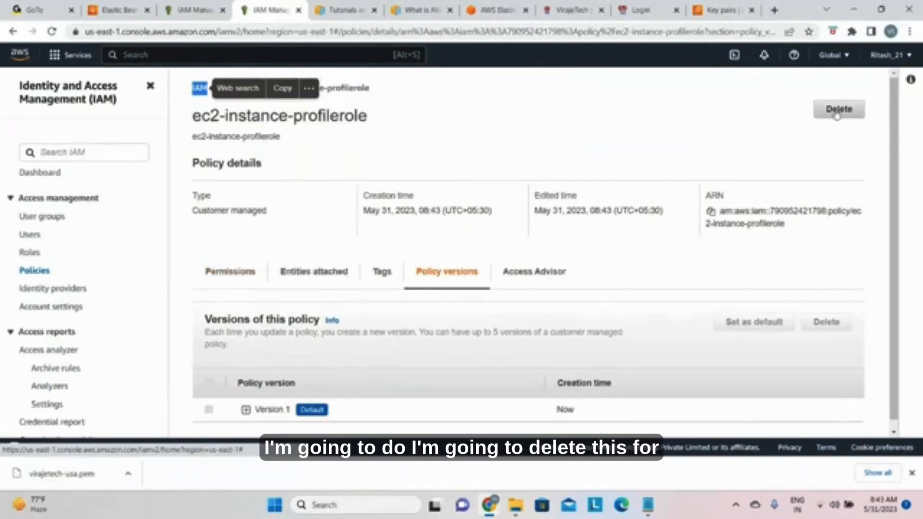
pyautogui.scroll(-1, 553, 260)
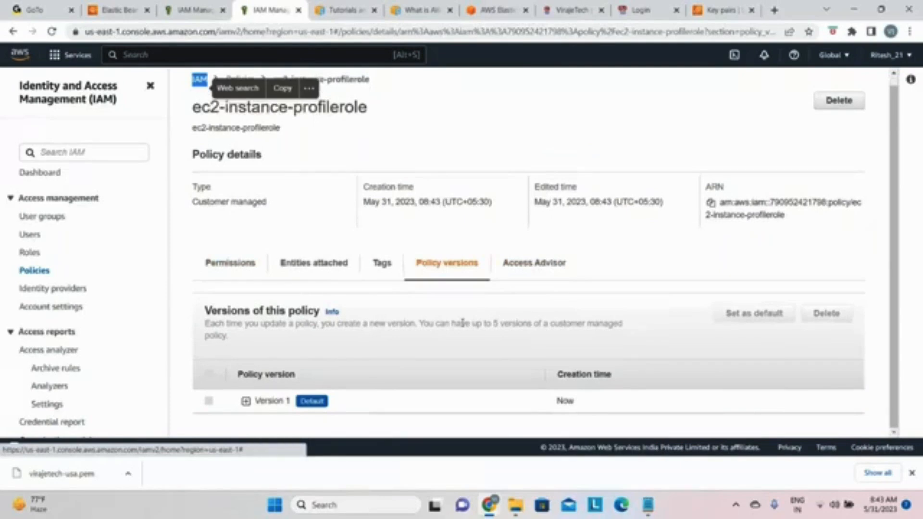
# Step: Open the permissions of ec2-instance-profilerole for editing and go through the JSON statements to the end
pyautogui.click(237, 263)
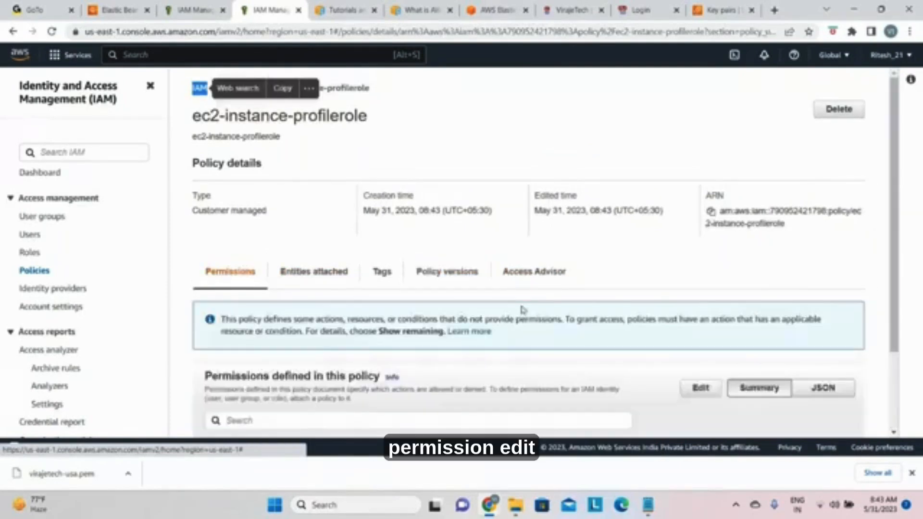
pyautogui.scroll(-3, 532, 313)
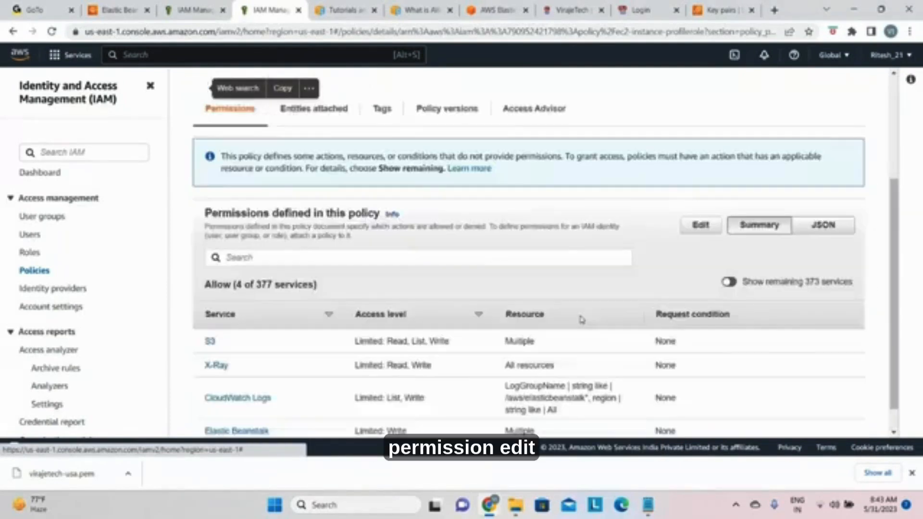
pyautogui.click(702, 225)
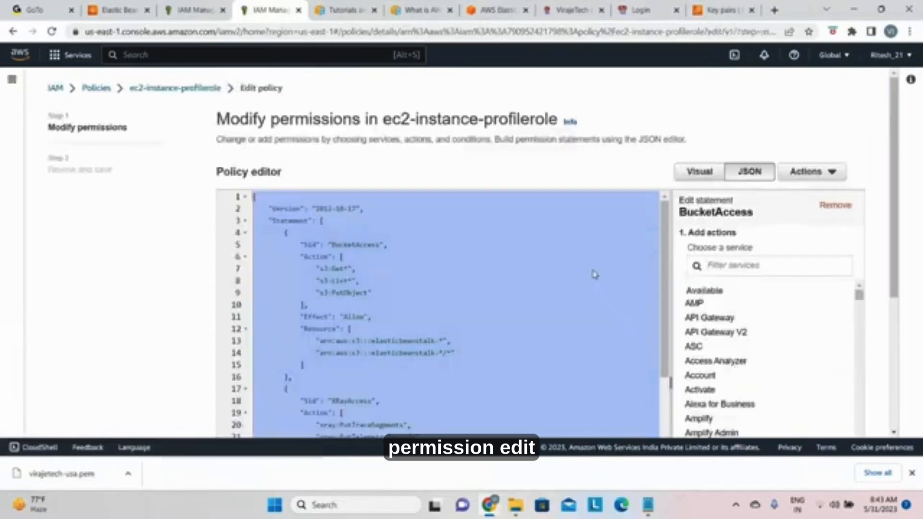
pyautogui.scroll(-3, 596, 278)
pyautogui.scroll(-3, 601, 281)
pyautogui.scroll(-5, 830, 303)
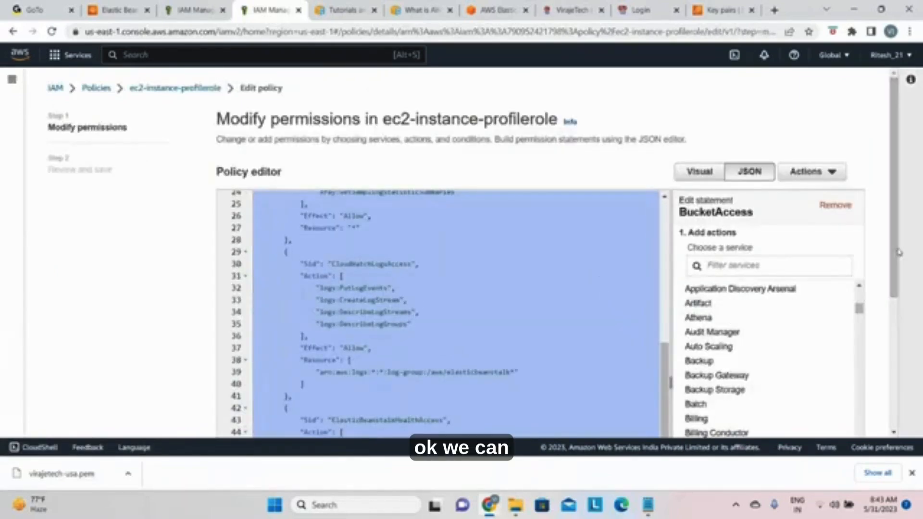
pyautogui.scroll(-1, 906, 382)
pyautogui.click(908, 426)
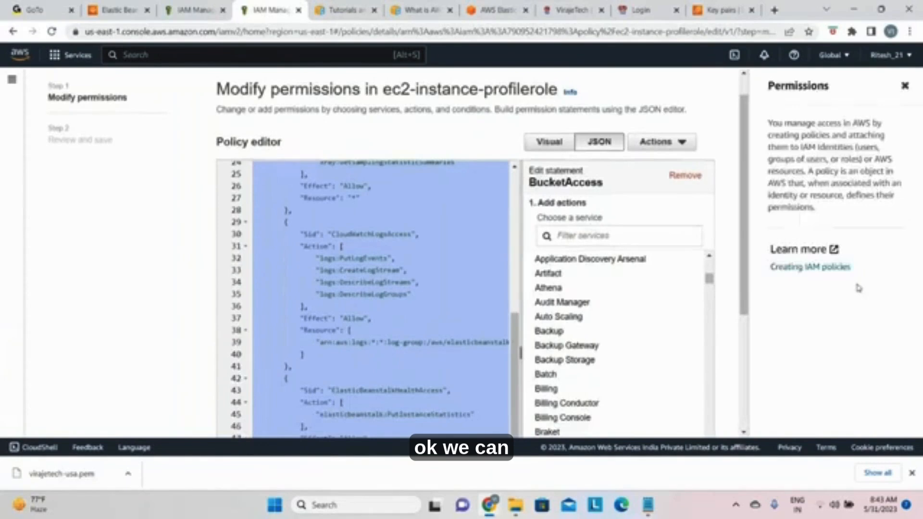
pyautogui.scroll(-5, 750, 285)
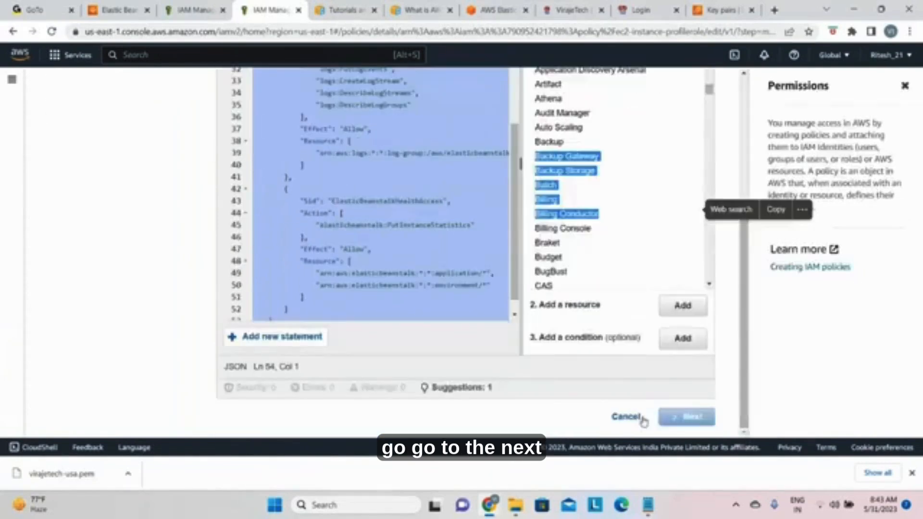
# Step: Review the ec2-instance-profilerole permissions and save them as the policy's new default version
pyautogui.click(691, 417)
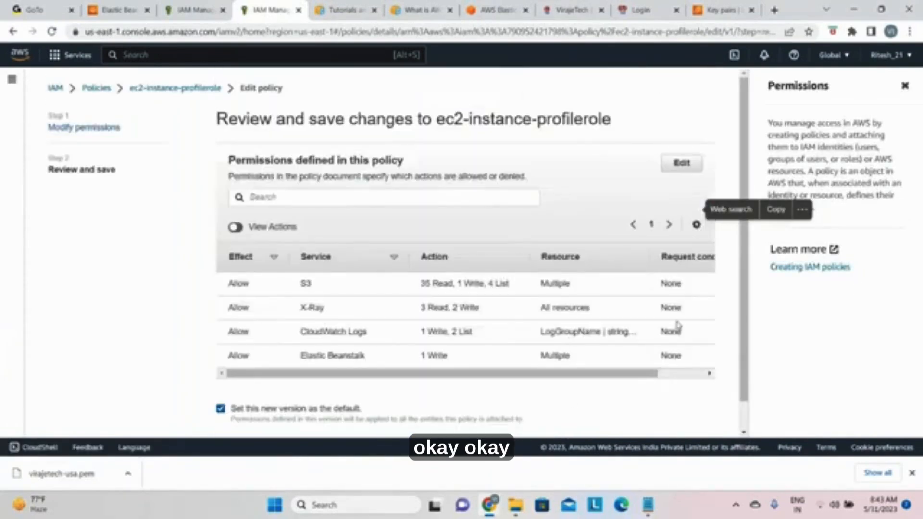
pyautogui.scroll(-1, 693, 322)
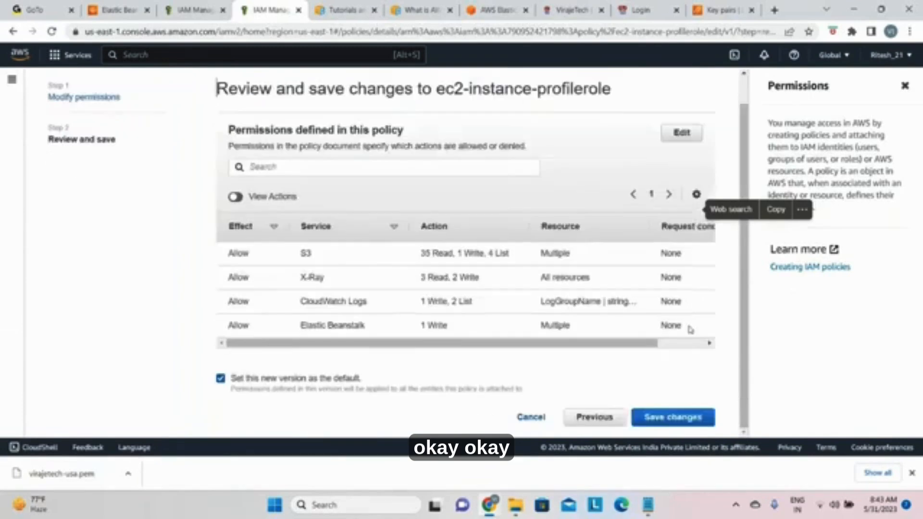
pyautogui.click(664, 417)
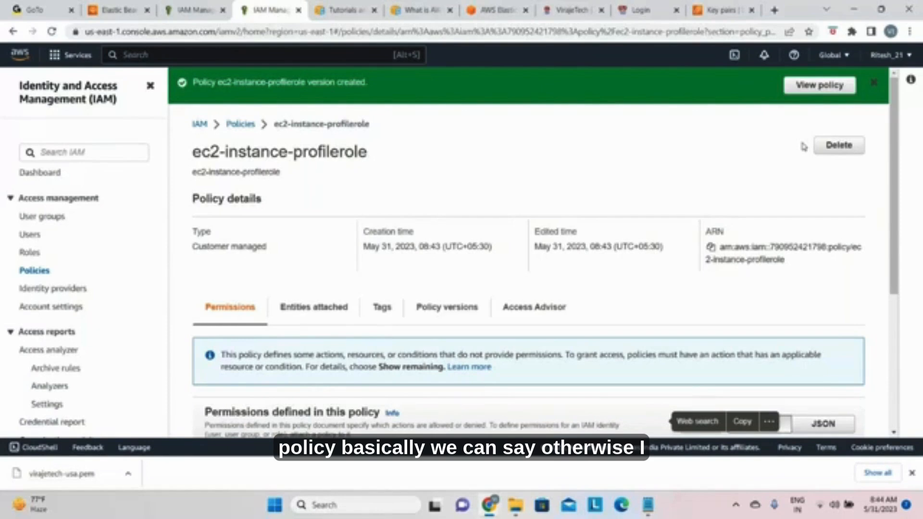
pyautogui.click(552, 215)
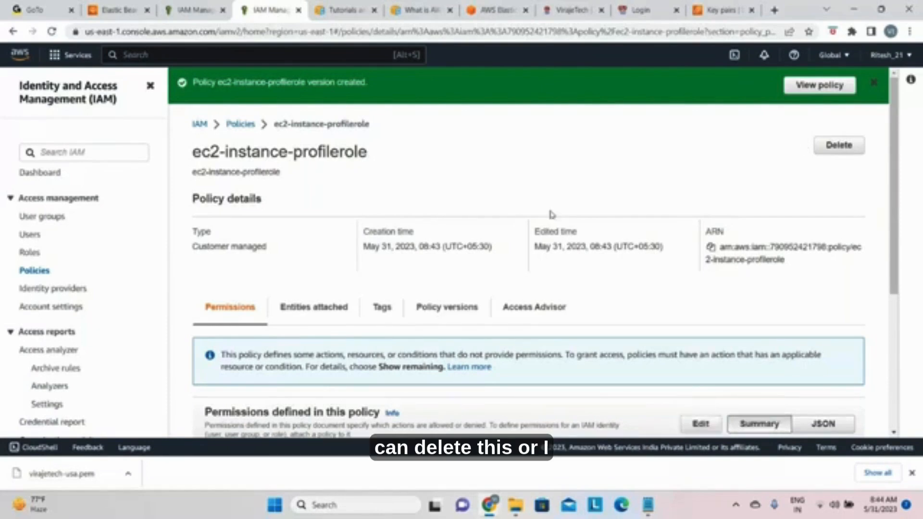
pyautogui.click(839, 145)
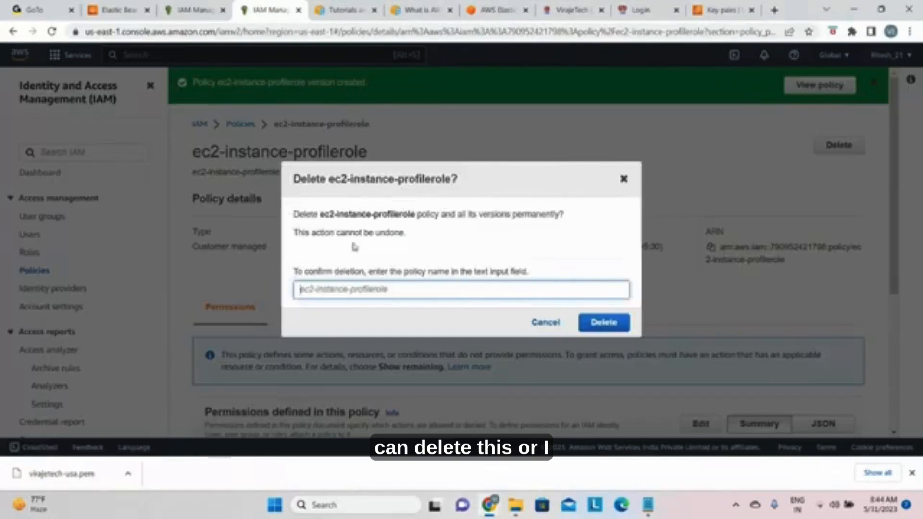
pyautogui.moveTo(321, 214); pyautogui.dragTo(414, 214)
pyautogui.hotkey('ctrl', 'c')
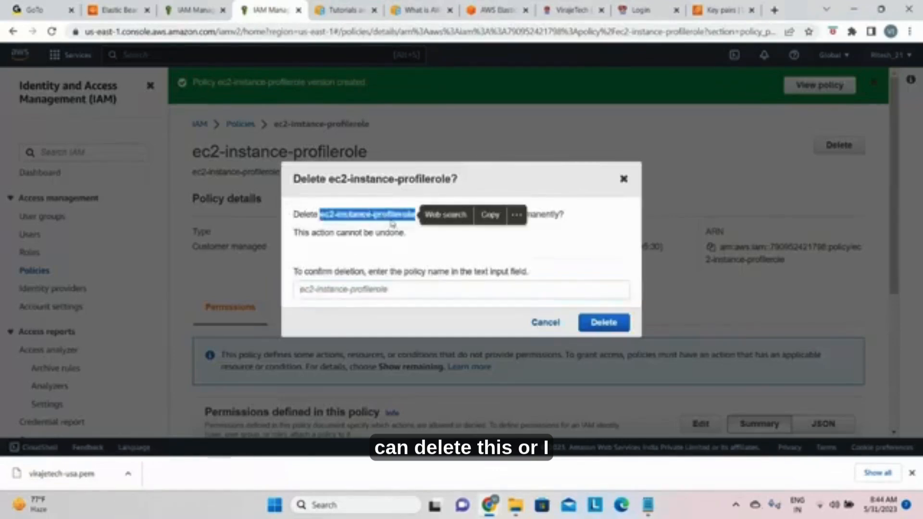
pyautogui.click(397, 229)
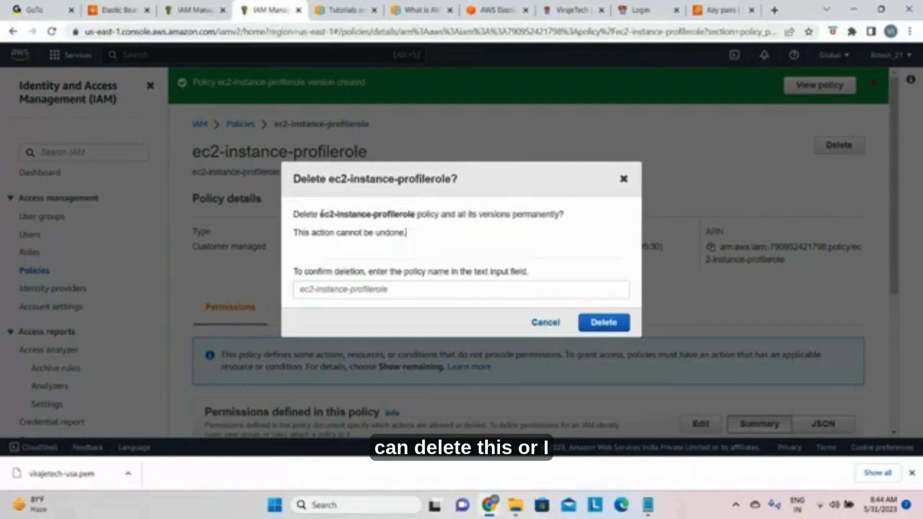
pyautogui.moveTo(320, 214); pyautogui.dragTo(410, 218)
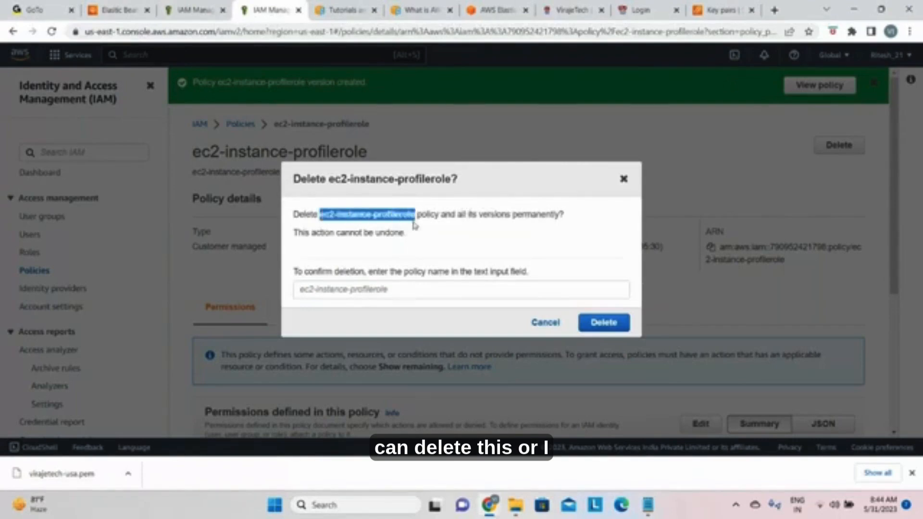
pyautogui.click(407, 266)
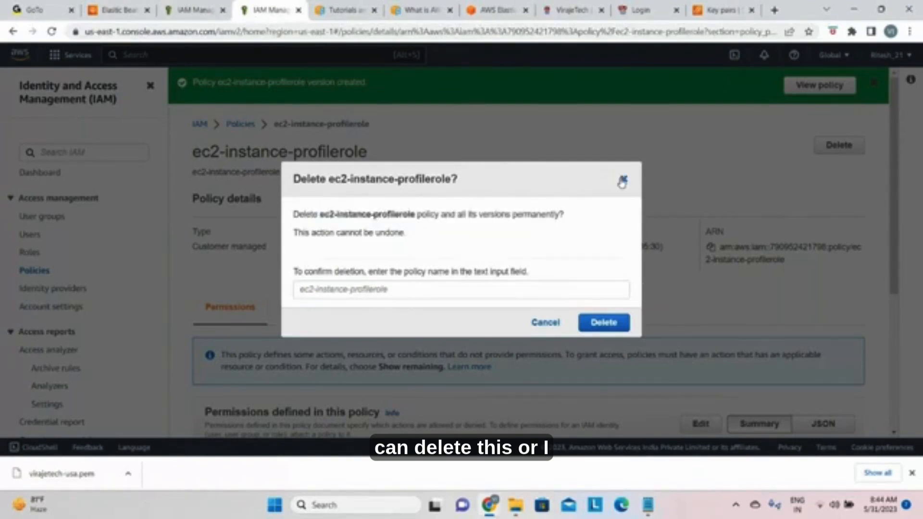
pyautogui.click(624, 179)
# Step: Add a tag to the ec2-instance-profilerole policy with key Name and value ec2-instance-profilerole-policy, and save it
pyautogui.click(395, 308)
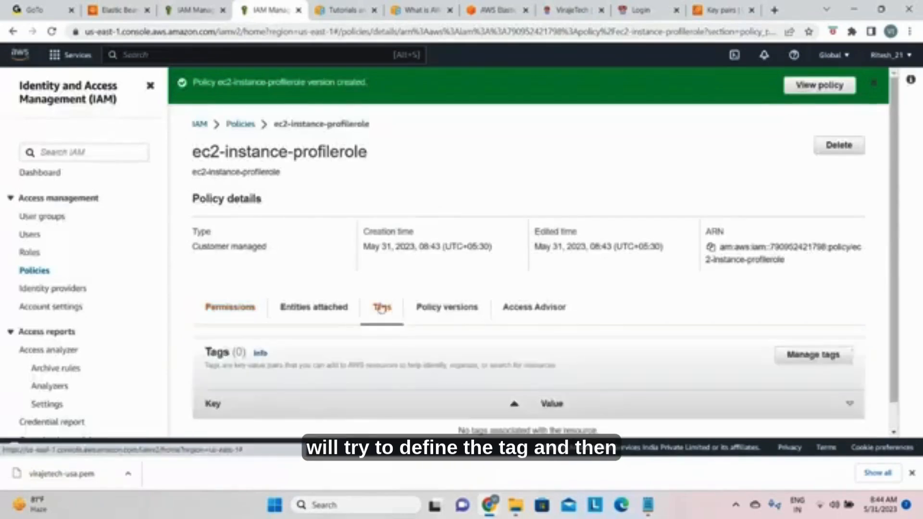
pyautogui.scroll(-1, 404, 324)
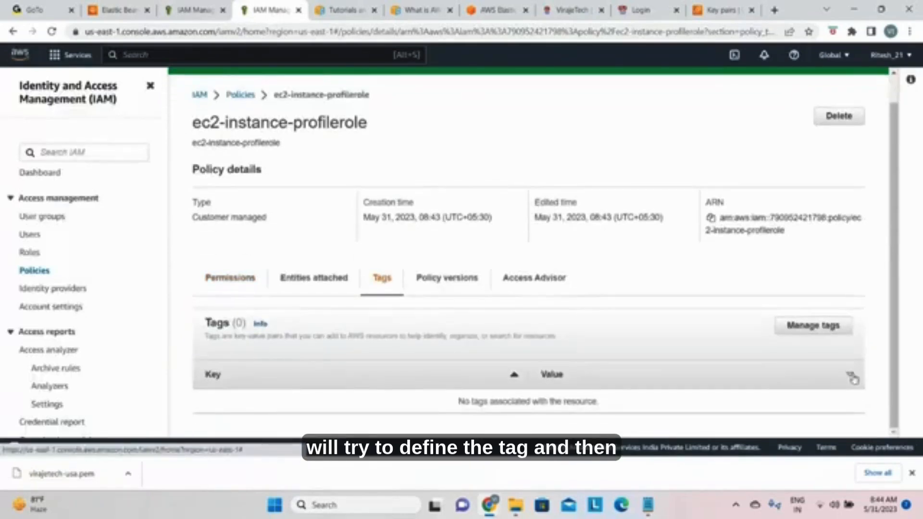
pyautogui.click(817, 326)
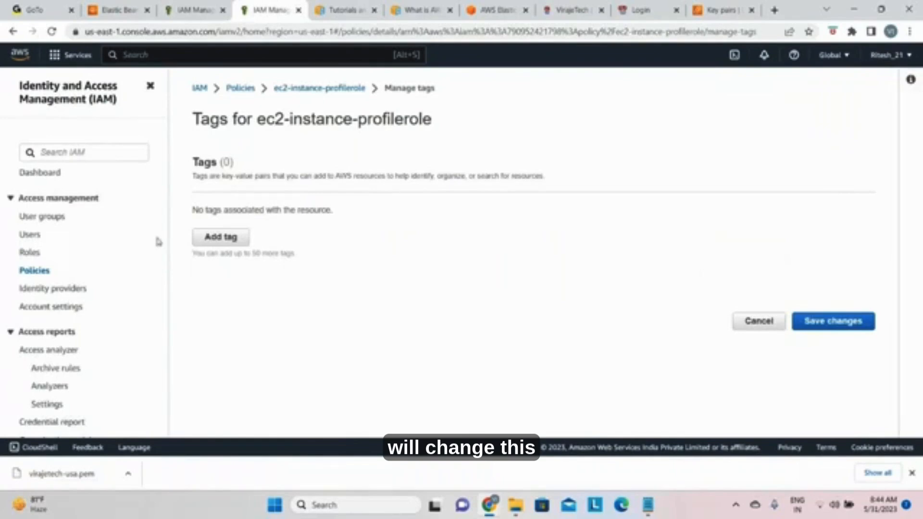
pyautogui.click(210, 238)
pyautogui.write('Namm')
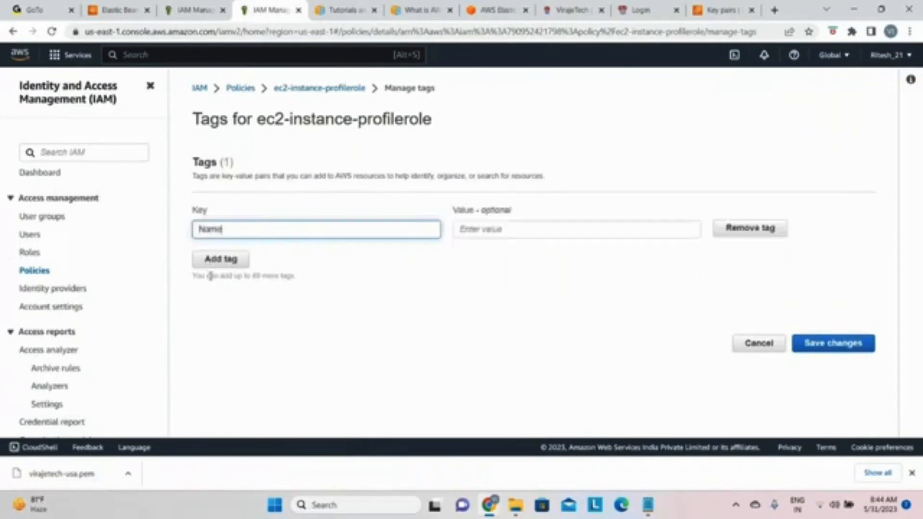
pyautogui.click(465, 229)
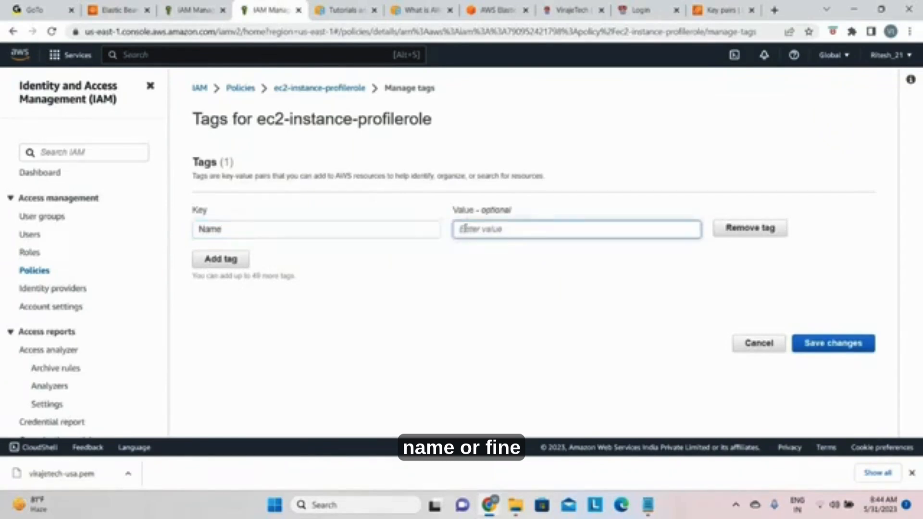
pyautogui.hotkey('ctrl', 'v')
pyautogui.write('-p')
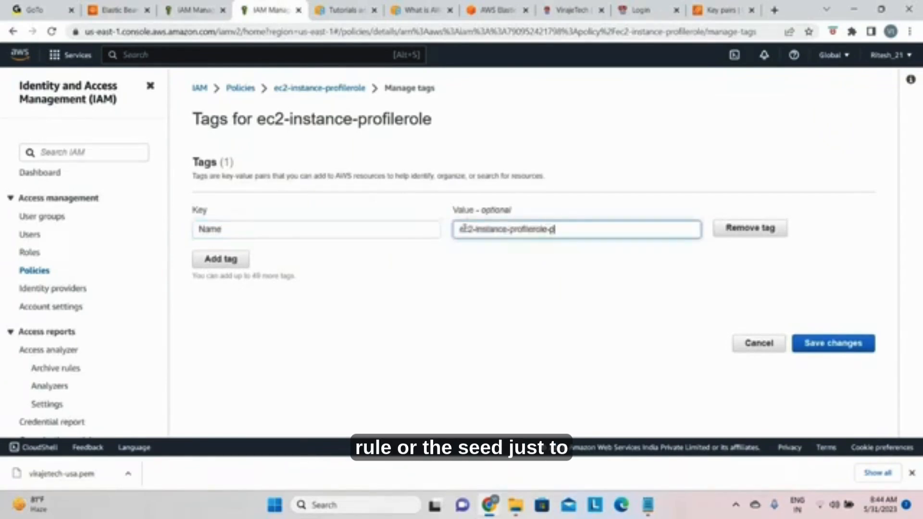
pyautogui.write('dlicy')
pyautogui.click(831, 344)
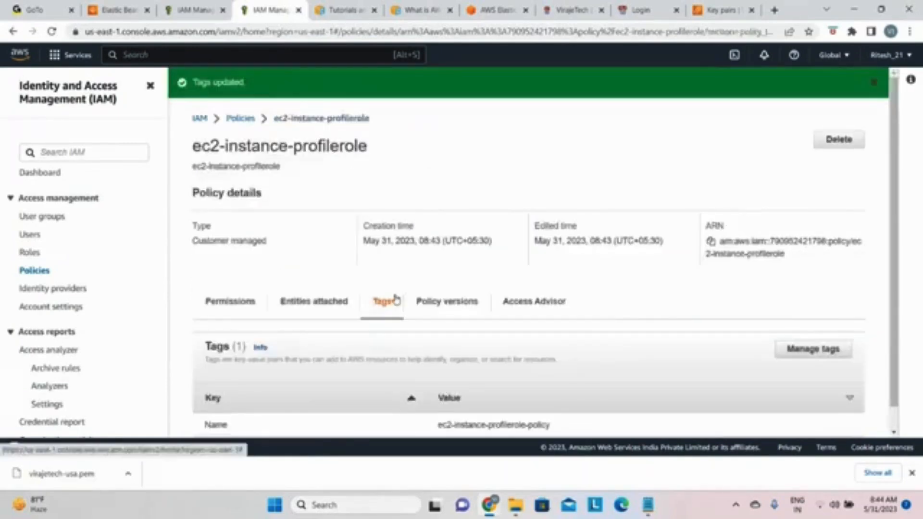
# Step: Delete the ec2-instance-profilerole policy, confirming the deletion with the policy name ec2-instance-profilerole
pyautogui.scroll(-1, 401, 297)
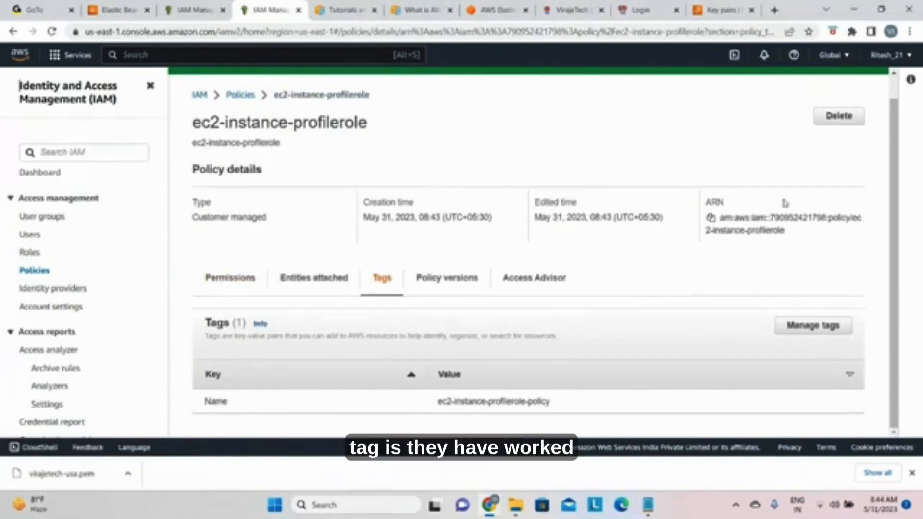
pyautogui.click(837, 118)
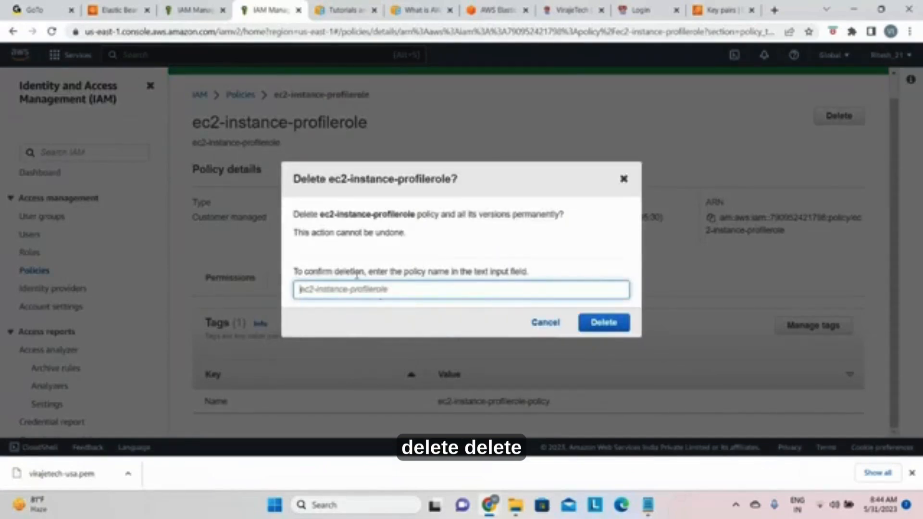
pyautogui.moveTo(320, 215); pyautogui.dragTo(415, 215)
pyautogui.hotkey('ctrl', 'c')
pyautogui.click(337, 214)
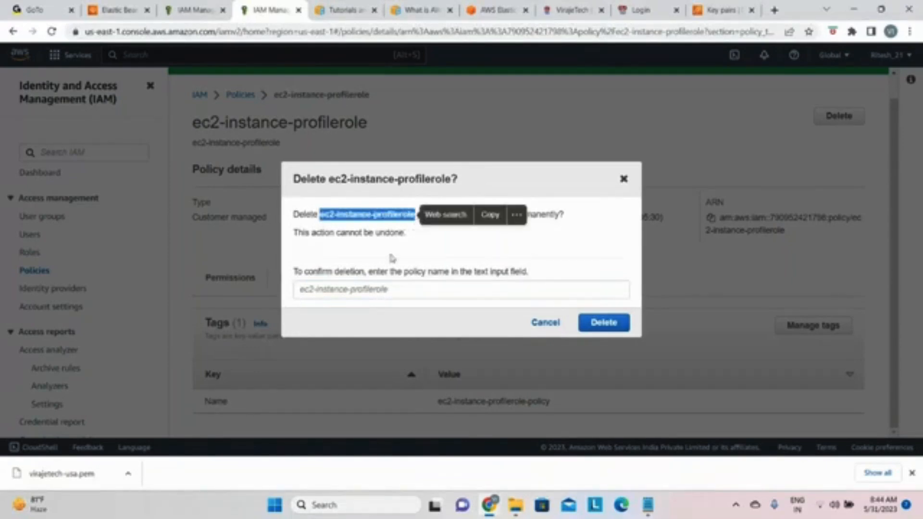
pyautogui.click(375, 286)
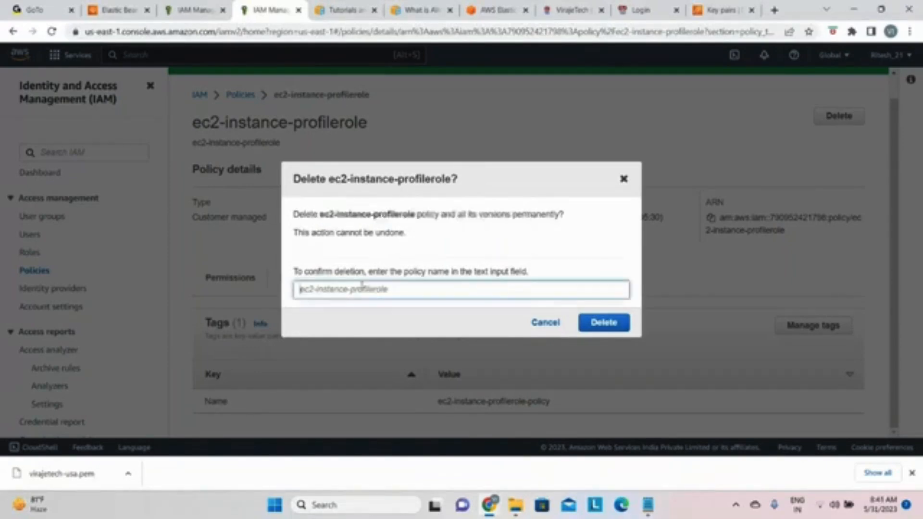
pyautogui.hotkey('ctrl', 'v')
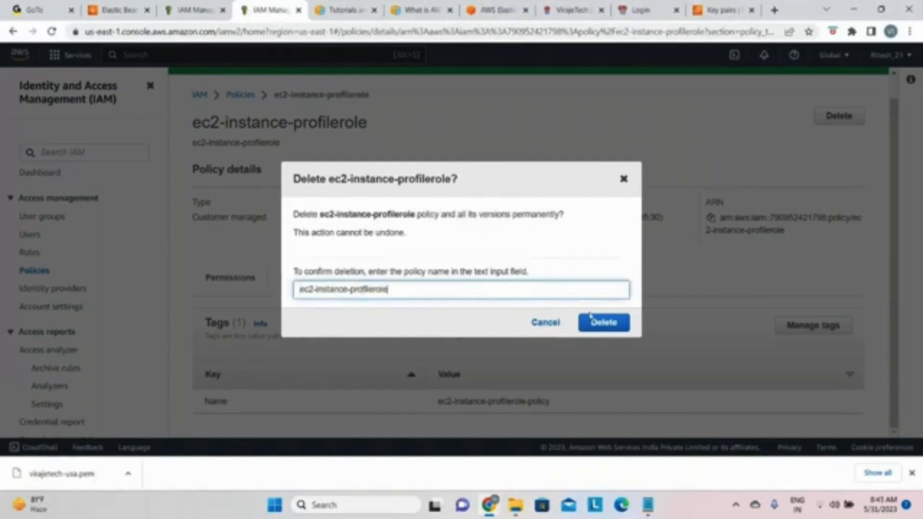
pyautogui.click(602, 322)
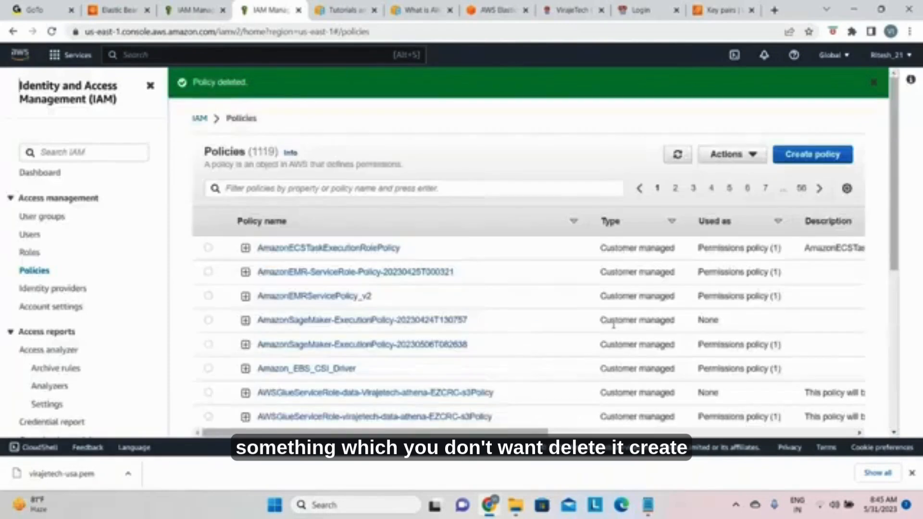
# Step: Start creating a new policy in JSON format and copy the entire policy script from the open Notepad file
pyautogui.click(813, 154)
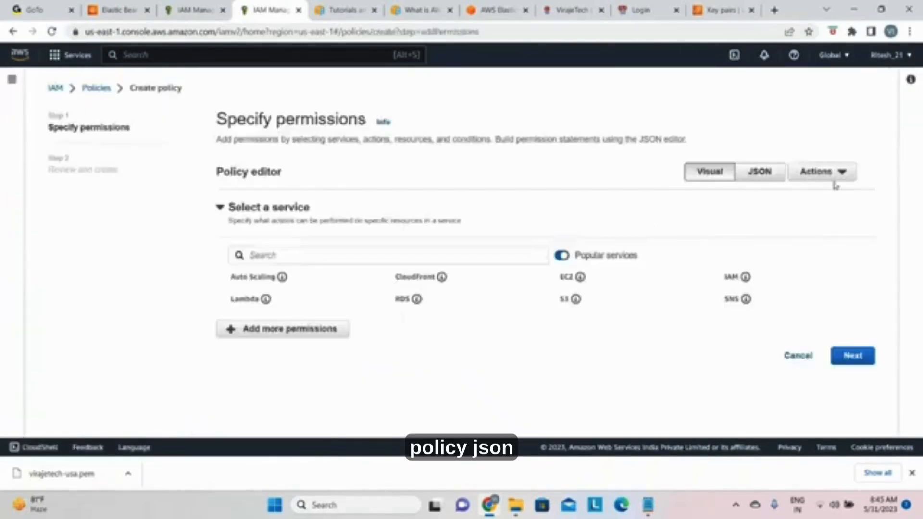
pyautogui.click(757, 173)
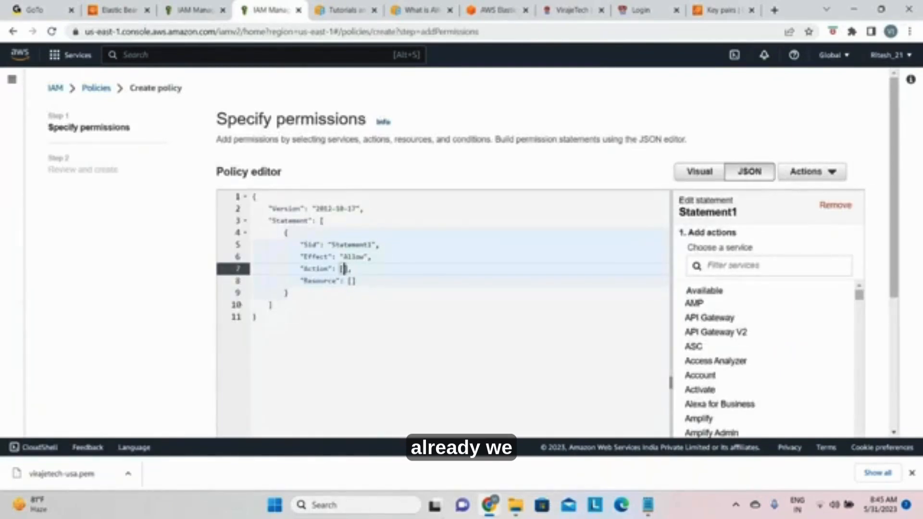
pyautogui.click(648, 505)
pyautogui.click(706, 445)
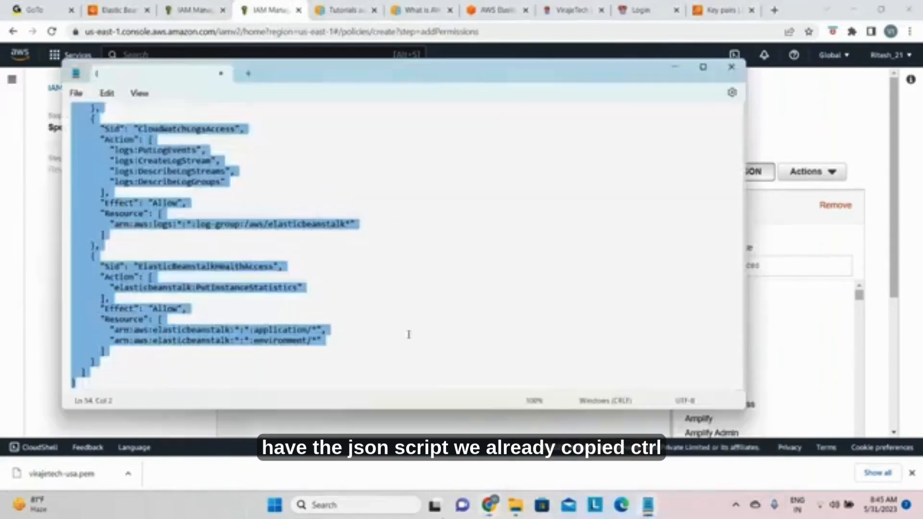
pyautogui.click(468, 260)
pyautogui.hotkey('ctrl', 'a')
pyautogui.hotkey('ctrl', 'c')
pyautogui.click(674, 70)
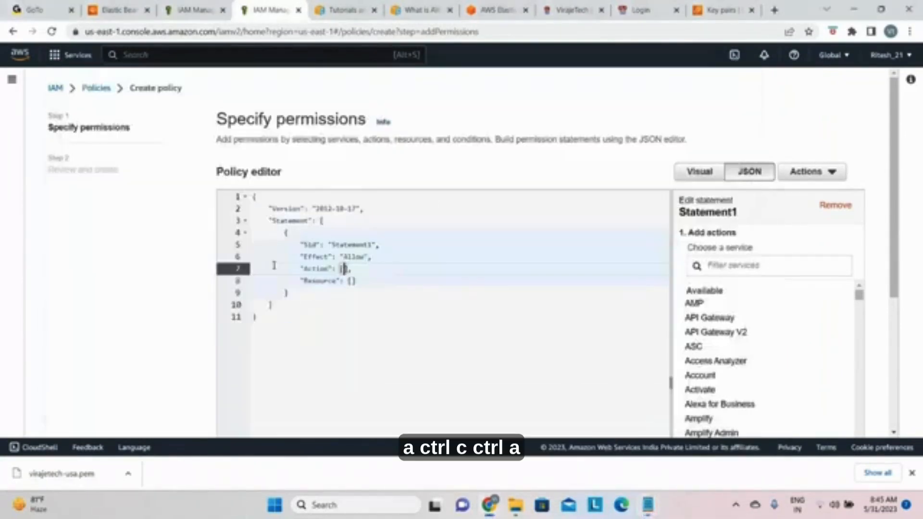
# Step: Replace the default statement in the policy editor with the copied web tier policy JSON
pyautogui.click(362, 325)
pyautogui.hotkey('ctrl', 'a')
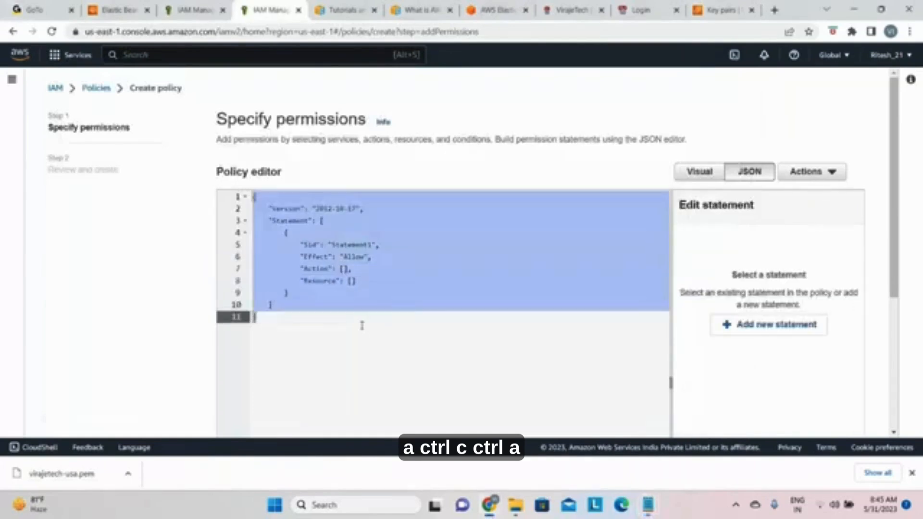
pyautogui.press('BackSpace')
pyautogui.hotkey('ctrl', 'v')
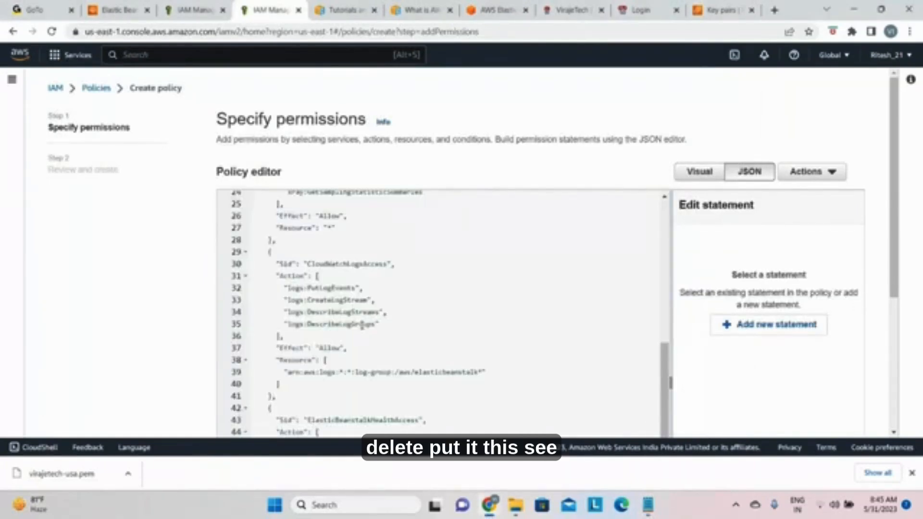
# Step: Check the pasted CloudWatchLogsAccess and ElasticBeanstalkHealthAccess statements and proceed to the policy's review and create stage
pyautogui.scroll(-5, 385, 269)
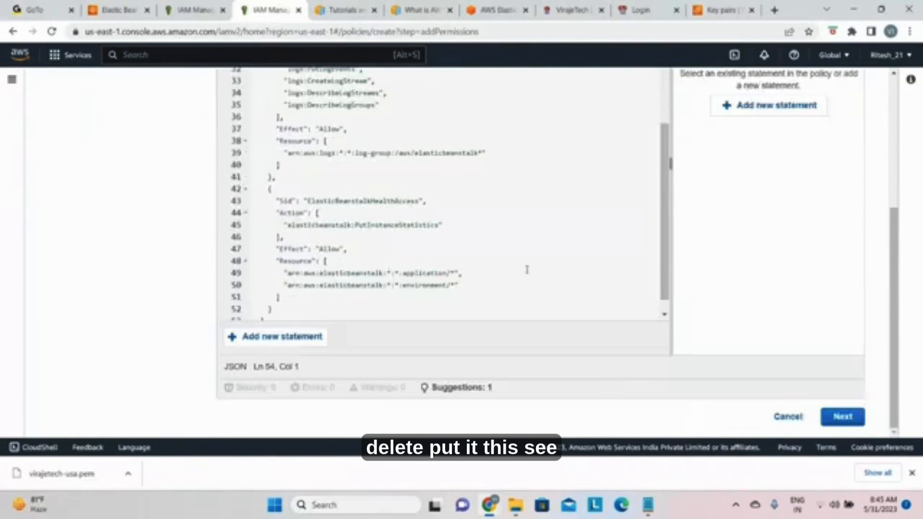
pyautogui.click(523, 250)
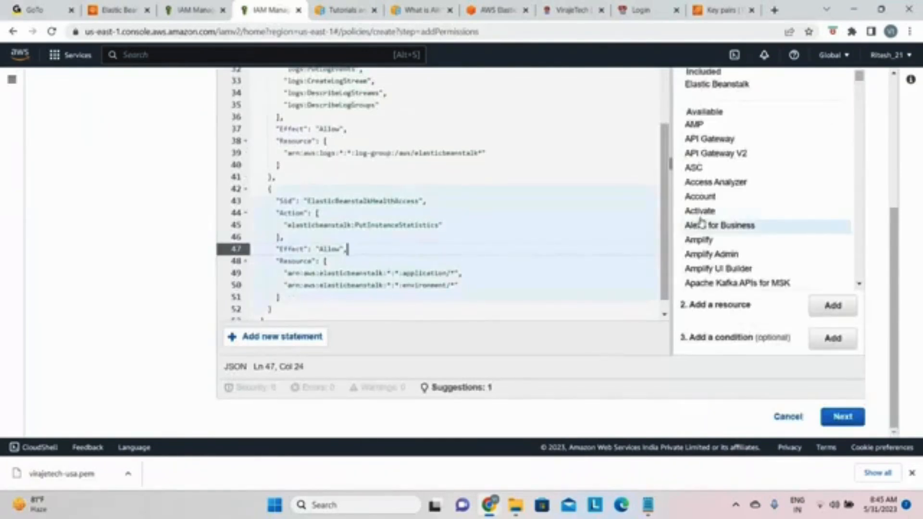
pyautogui.scroll(5, 735, 269)
pyautogui.scroll(-4, 750, 278)
pyautogui.scroll(-15, 750, 278)
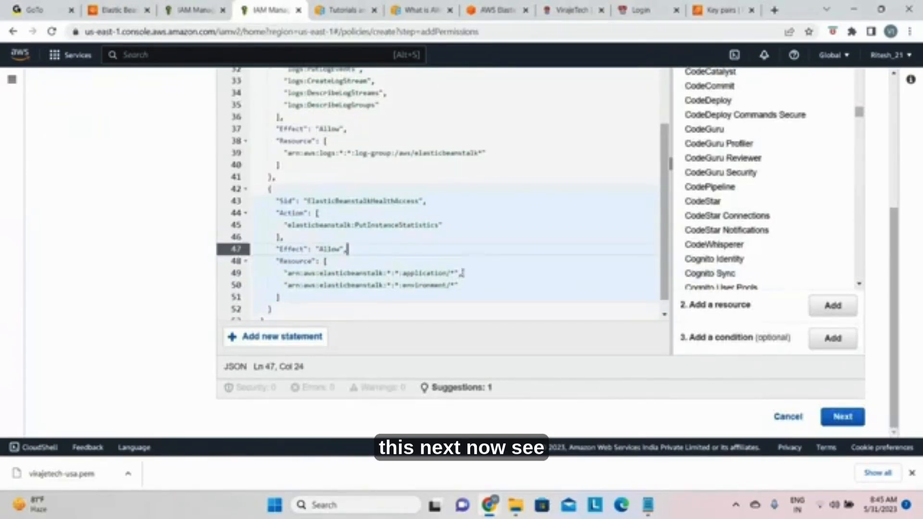
pyautogui.scroll(5, 377, 338)
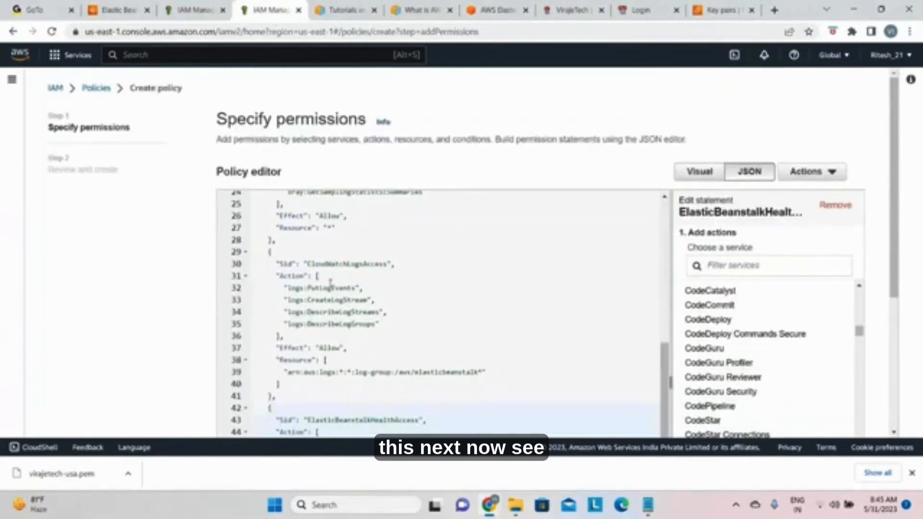
pyautogui.scroll(-5, 376, 294)
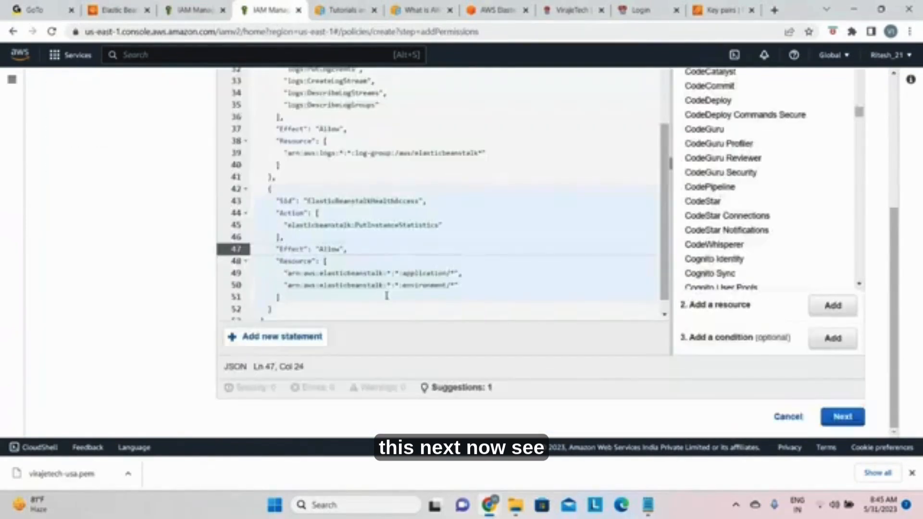
pyautogui.click(843, 417)
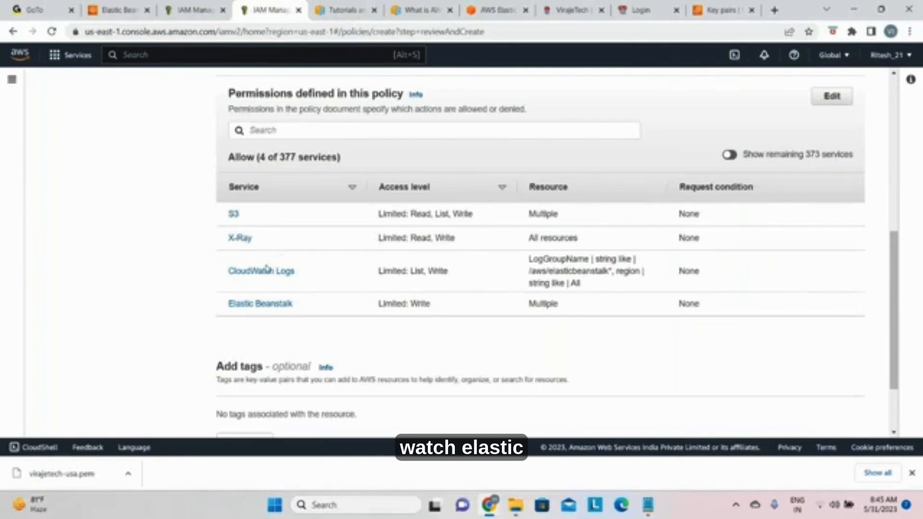
# Step: Review the services the policy allows and name the policy ec2-instance-profile-policy
pyautogui.scroll(5, 543, 288)
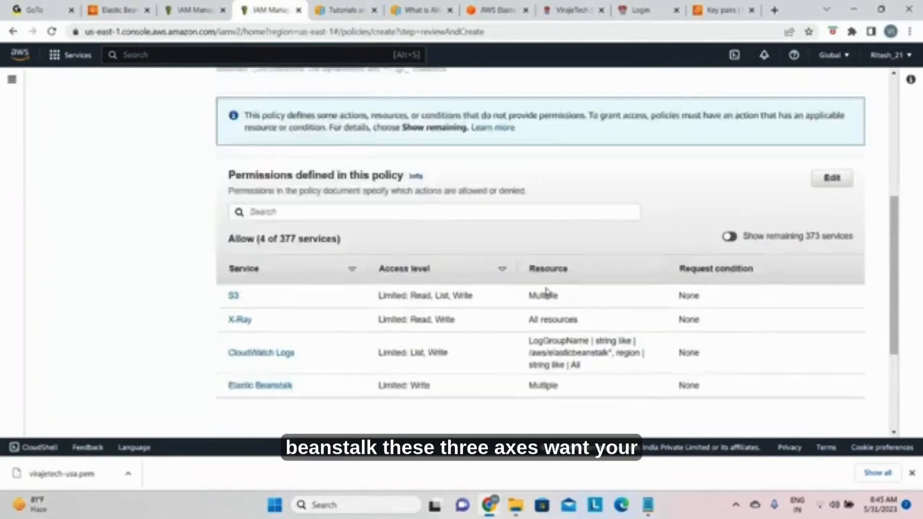
pyautogui.scroll(3, 547, 290)
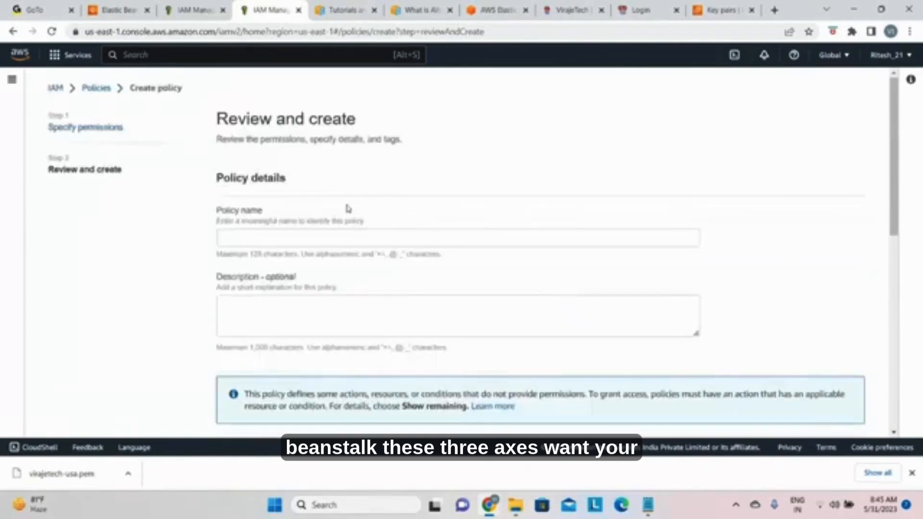
pyautogui.click(322, 236)
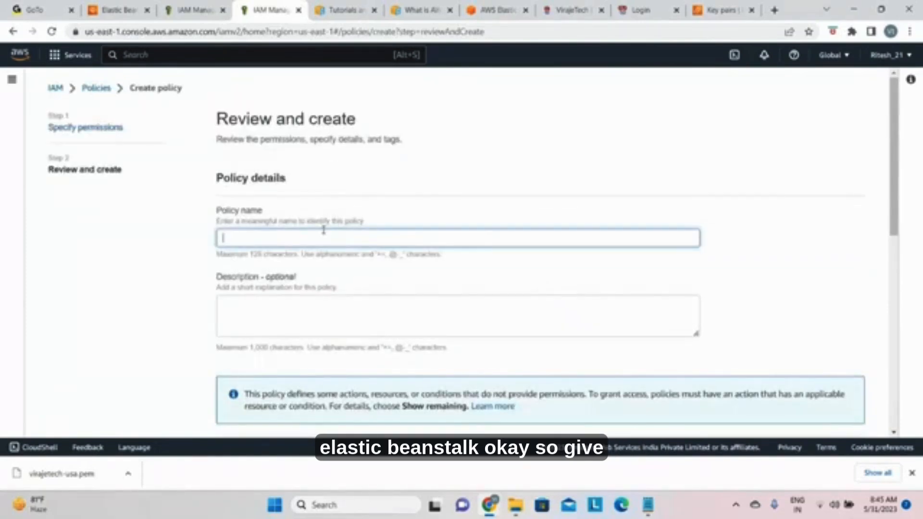
pyautogui.write('ec2')
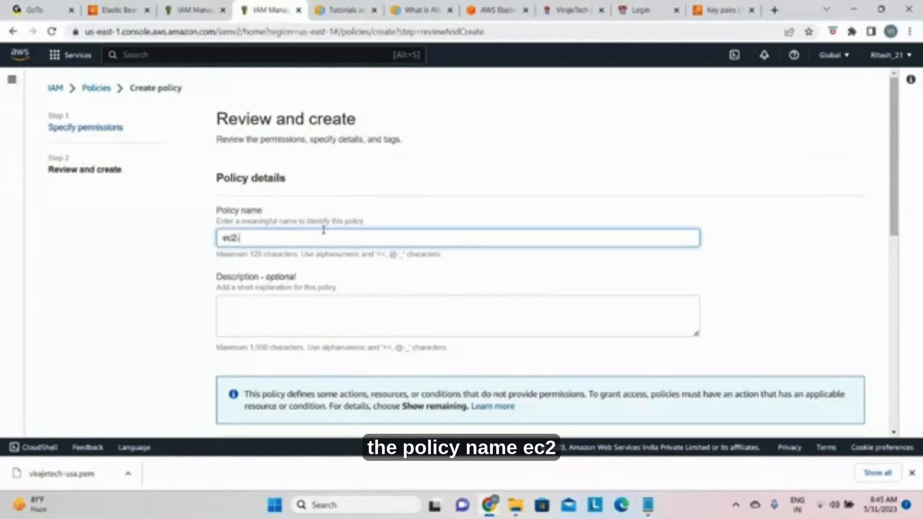
pyautogui.write('-ins')
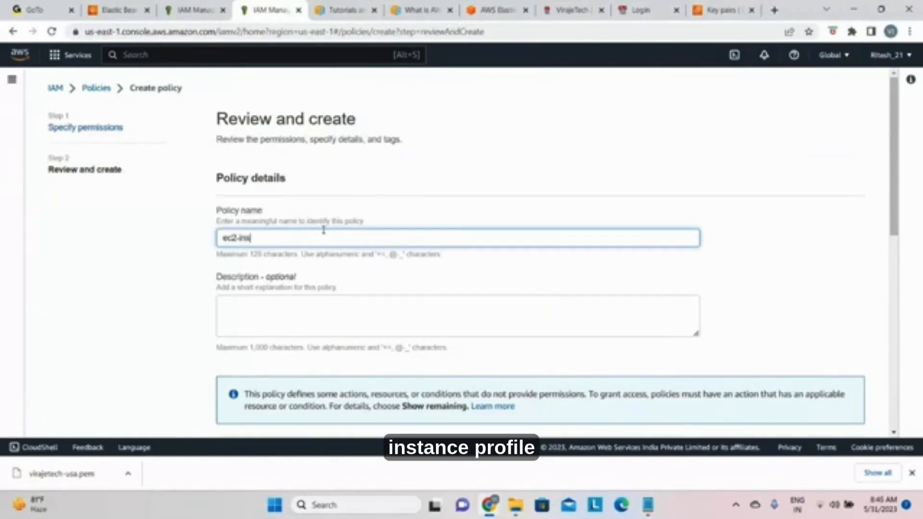
pyautogui.write('tance-profile-pol')
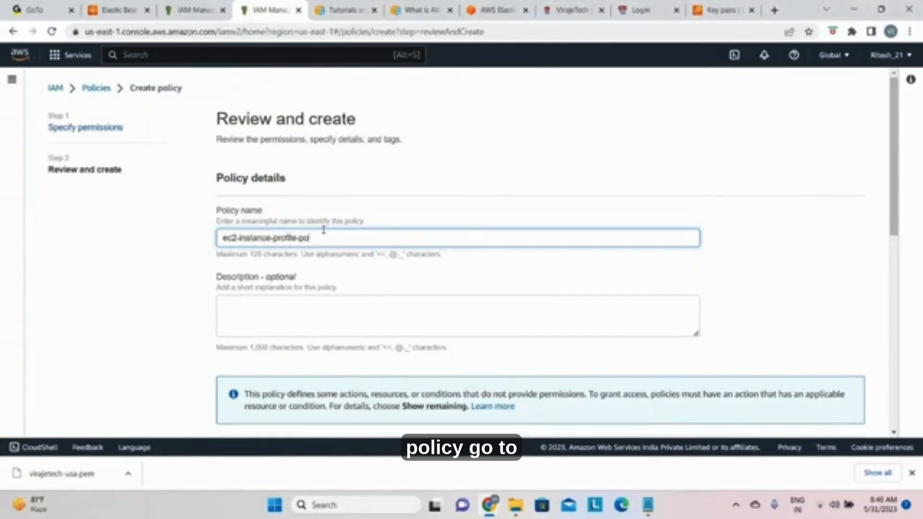
pyautogui.write('icy')
# Step: Copy the policy name ec2-instance-profile-policy into the description and create the policy
pyautogui.moveTo(335, 237); pyautogui.dragTo(157, 226)
pyautogui.hotkey('ctrl', 'c')
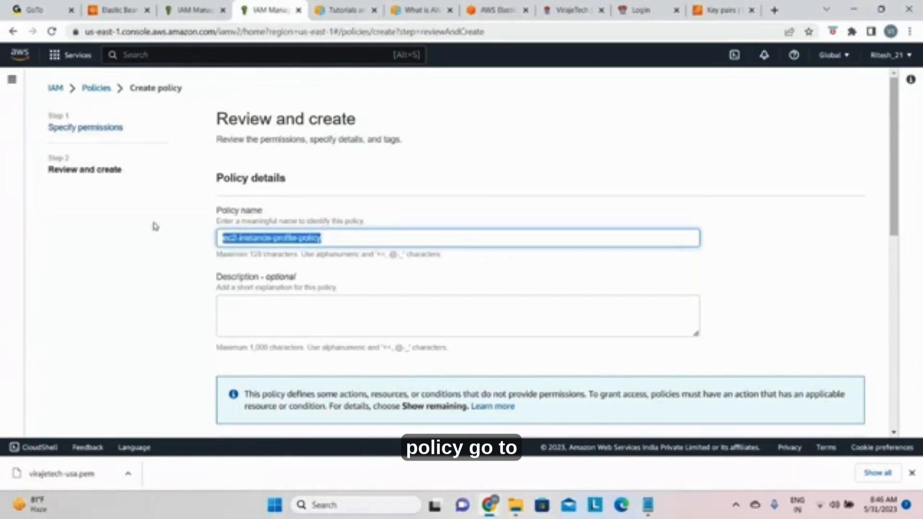
pyautogui.click(239, 304)
pyautogui.hotkey('ctrl', 'v')
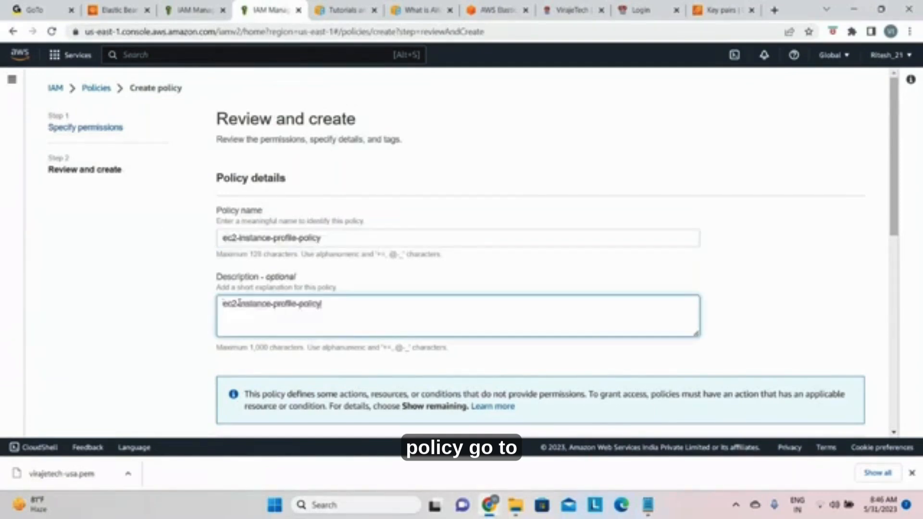
pyautogui.scroll(-4, 330, 305)
pyautogui.scroll(-5, 375, 304)
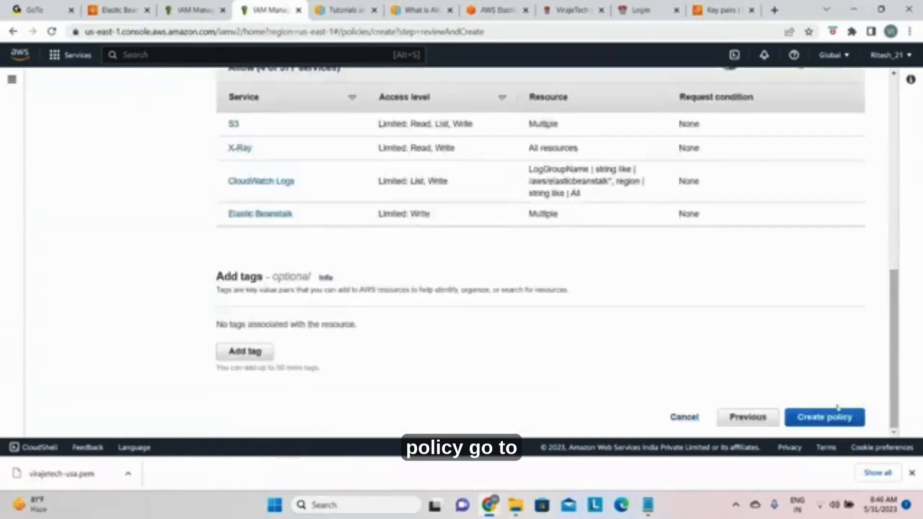
pyautogui.scroll(2, 834, 412)
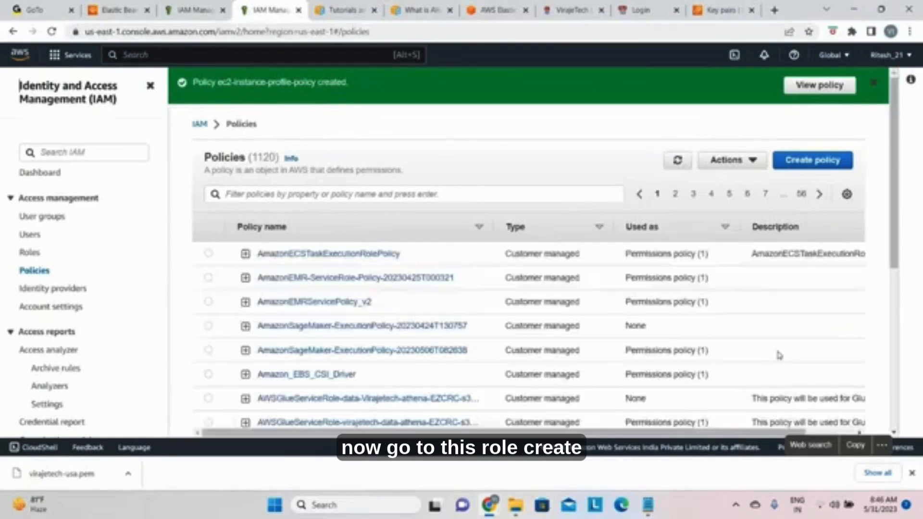
# Step: Start creating a new IAM role with AWS service as trusted entity and EC2 as use case, and continue to its permissions
pyautogui.click(30, 255)
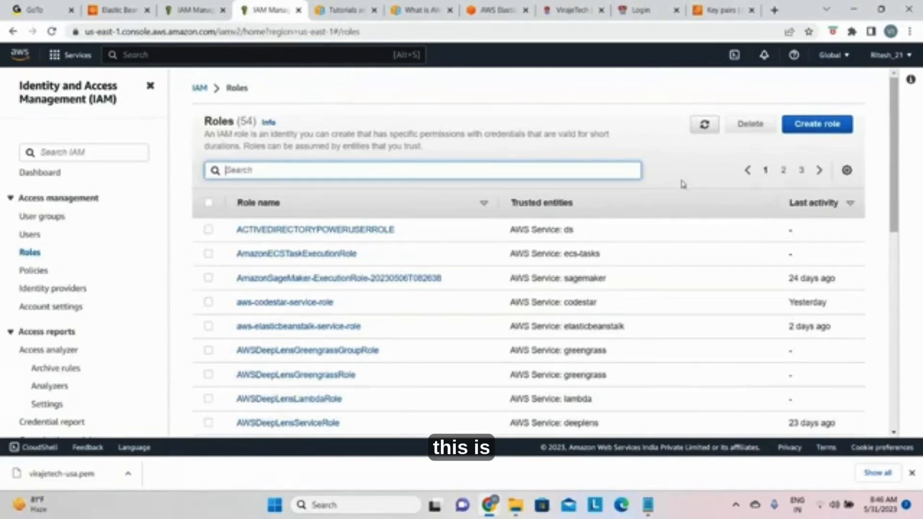
pyautogui.click(182, 15)
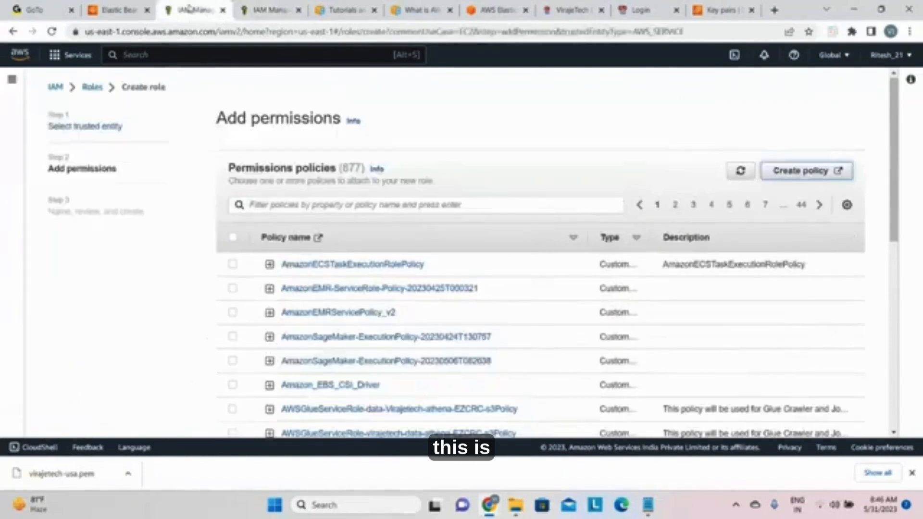
pyautogui.click(255, 11)
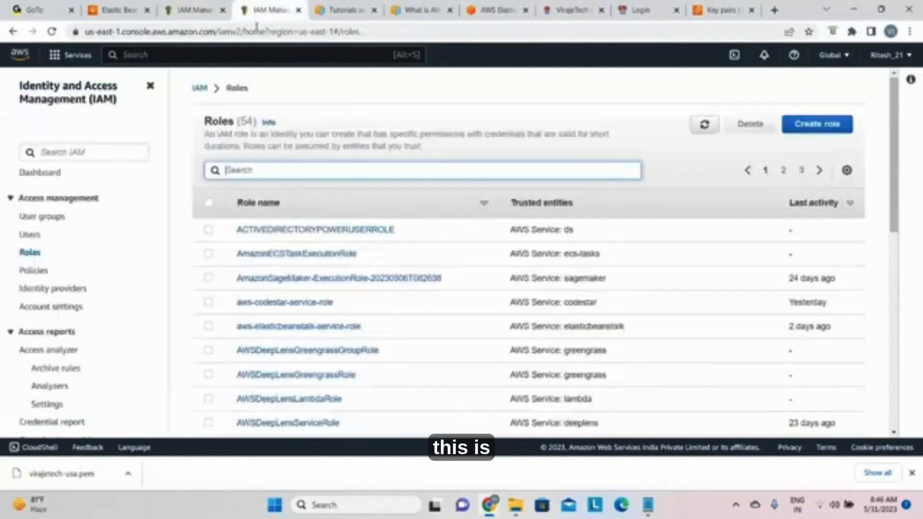
pyautogui.click(817, 124)
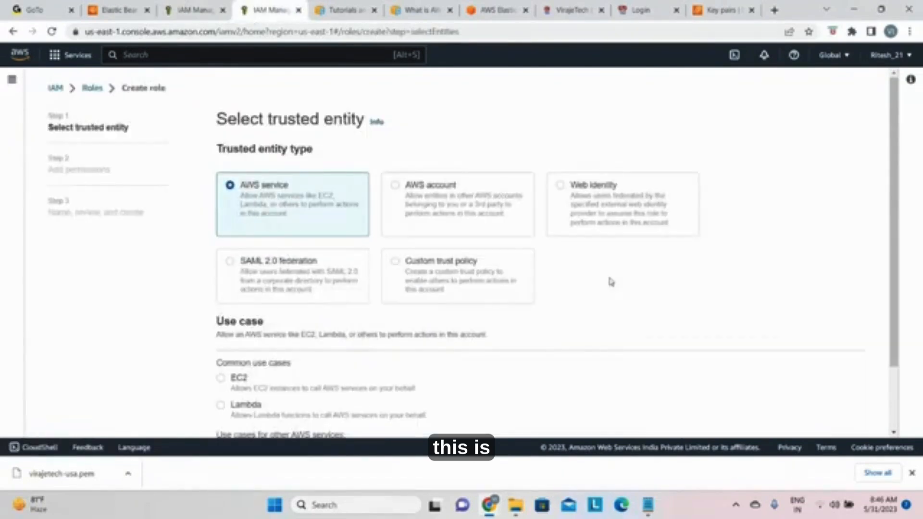
pyautogui.scroll(-3, 355, 316)
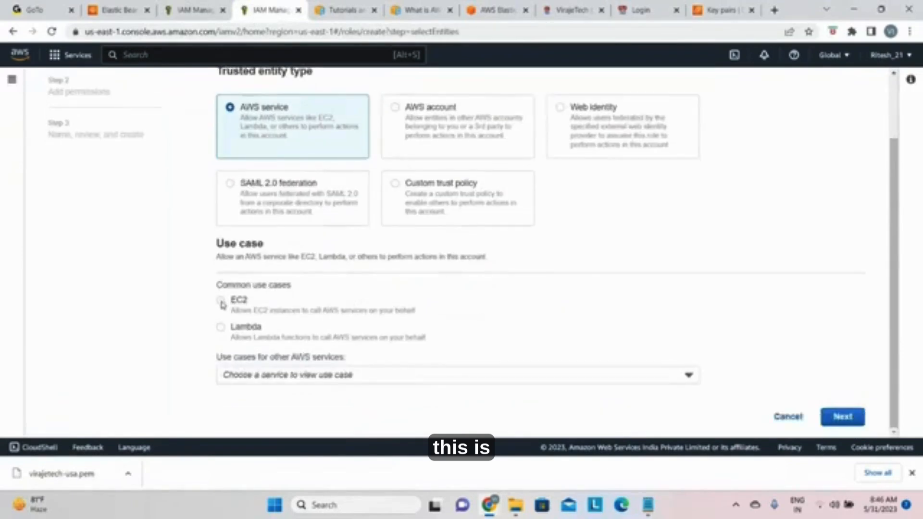
pyautogui.click(221, 301)
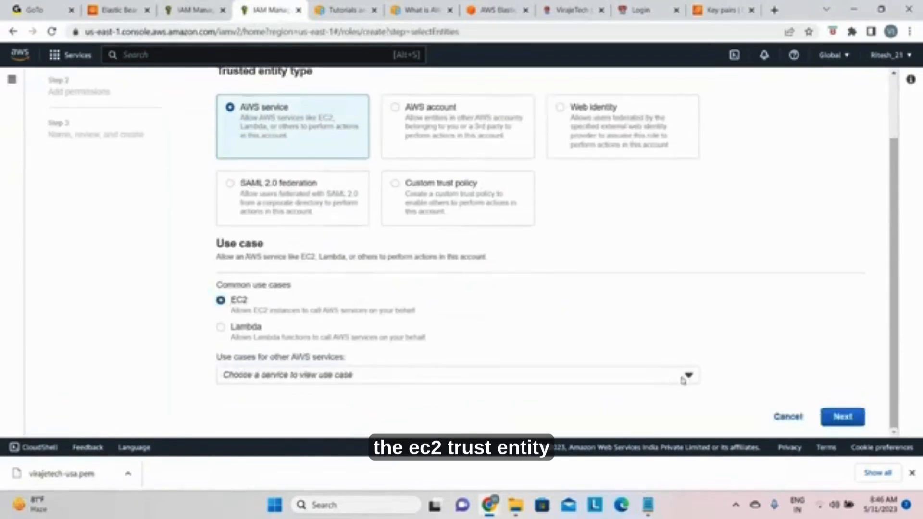
pyautogui.click(843, 417)
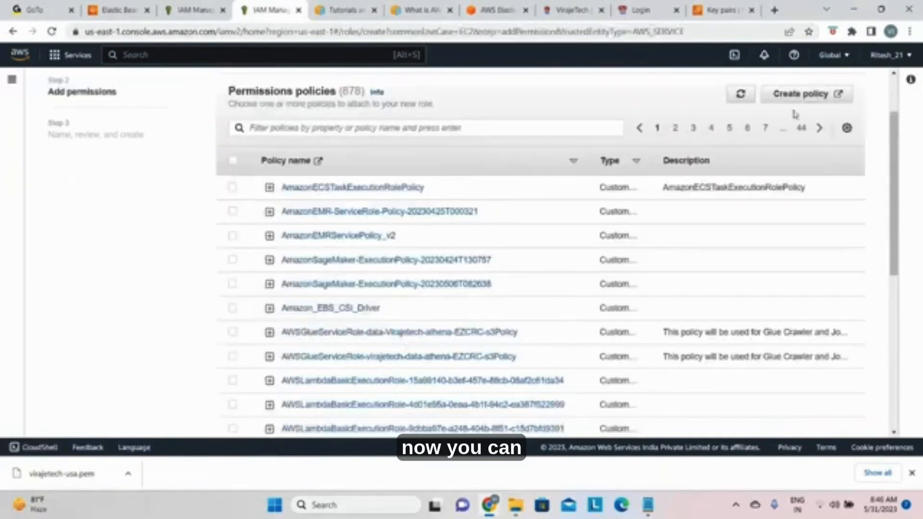
# Step: Filter the permissions policies for ec2-instance-profile-policy, attach that policy to the role, and continue to the naming stage
pyautogui.click(362, 128)
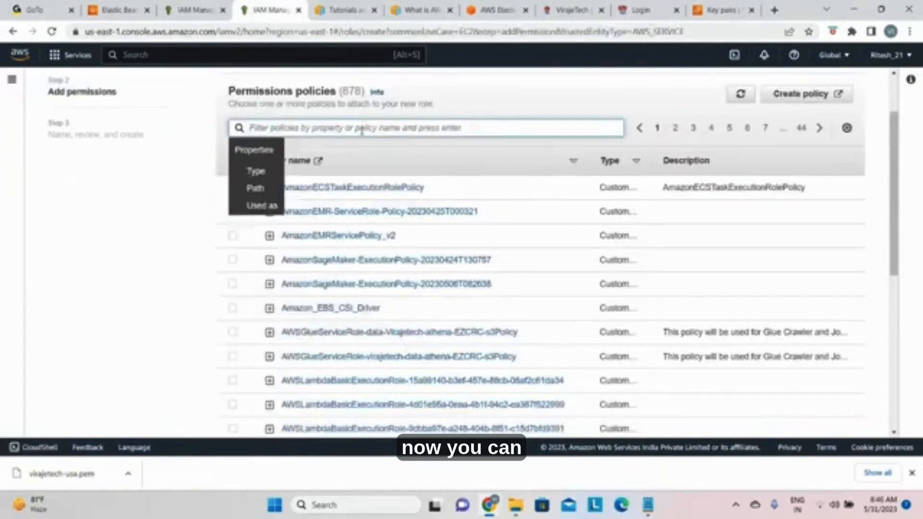
pyautogui.hotkey('ctrl', 'v')
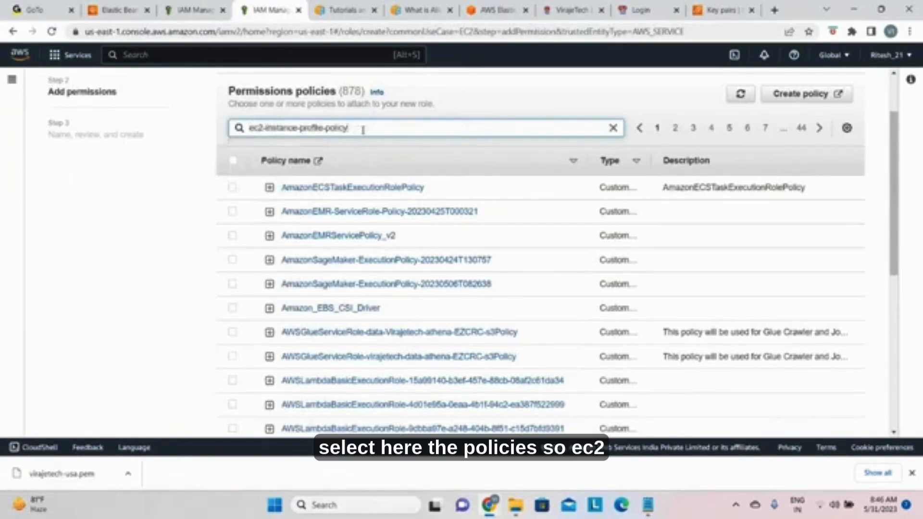
pyautogui.press('Return')
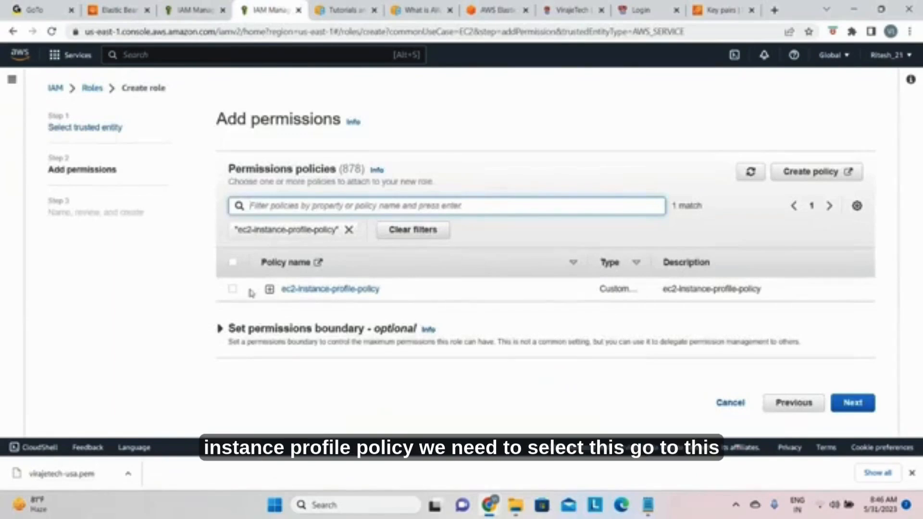
pyautogui.click(234, 290)
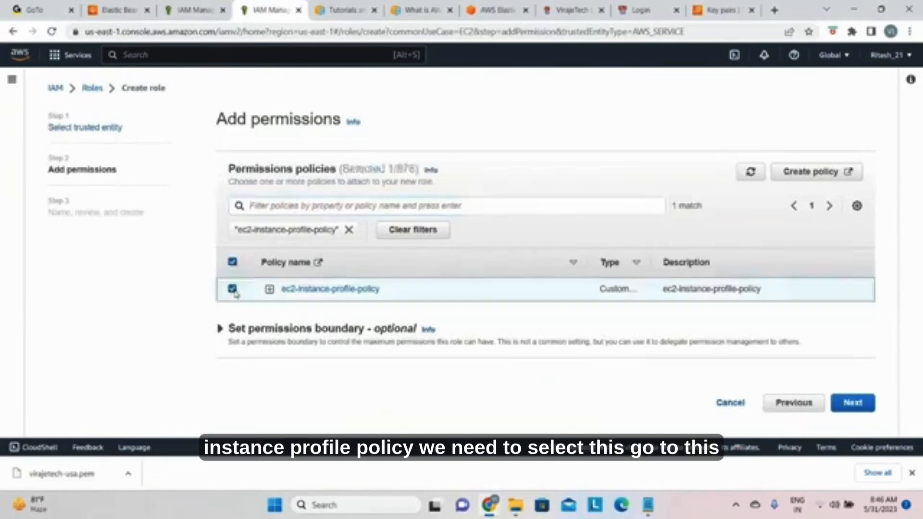
pyautogui.click(852, 404)
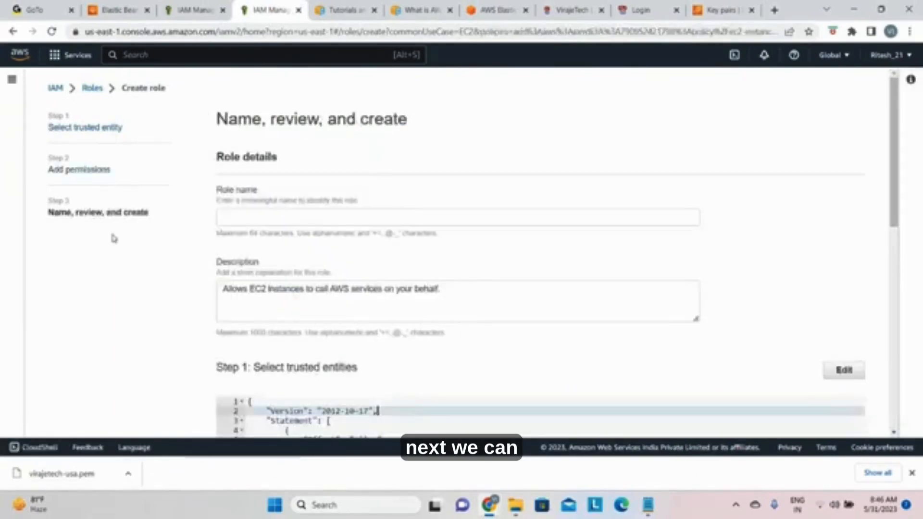
# Step: Name the role ec2-instance-profile-role, reusing the copied policy name, and create the role
pyautogui.click(248, 218)
pyautogui.write('ec2-instance-profile-policy')
pyautogui.press('BackSpace')
pyautogui.press('BackSpace')
pyautogui.press('BackSpace')
pyautogui.press('BackSpace')
pyautogui.press('BackSpace')
pyautogui.press('BackSpace')
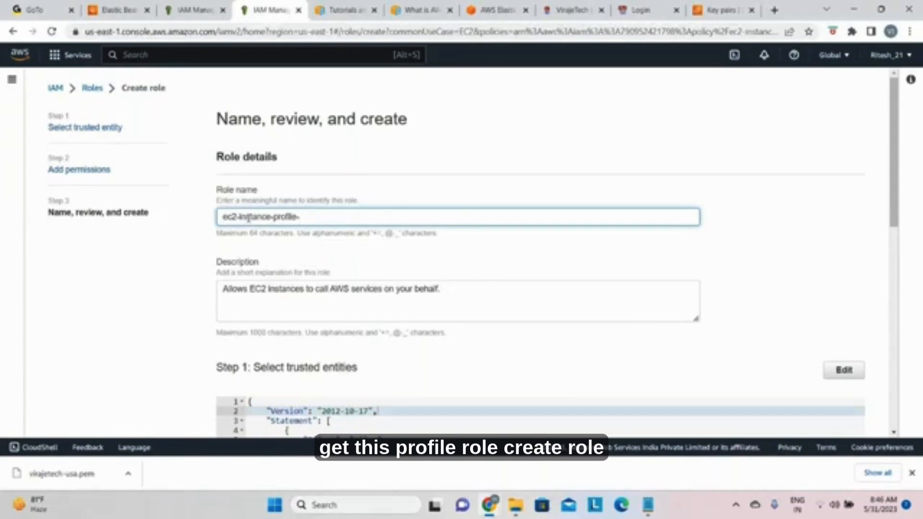
pyautogui.scroll(-10, 671, 332)
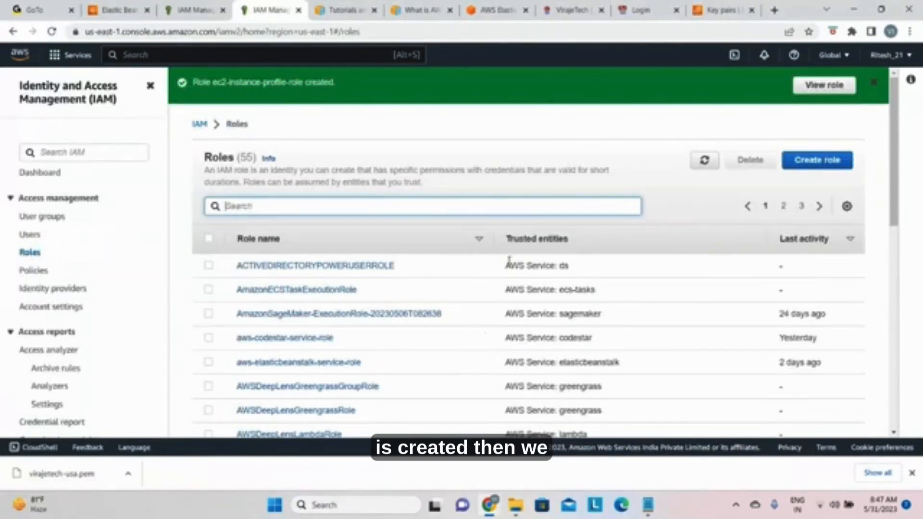
pyautogui.scroll(-10, 512, 301)
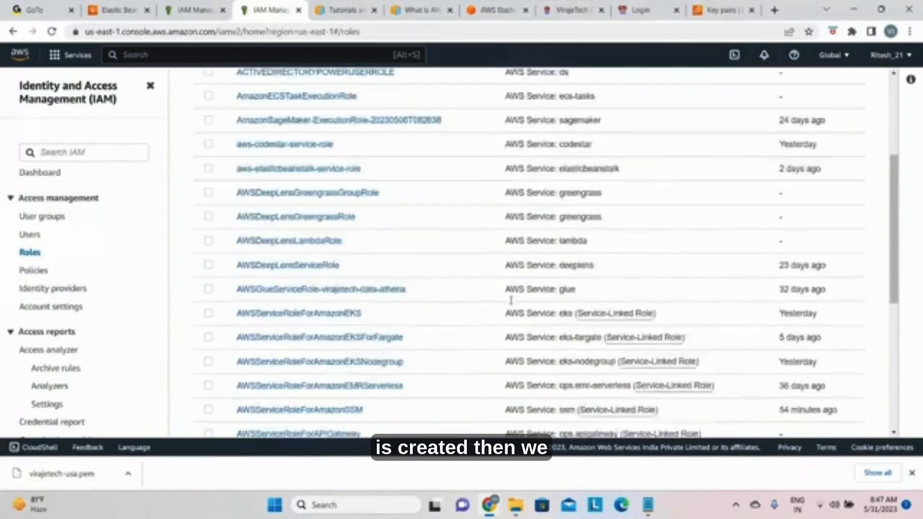
pyautogui.scroll(5, 462, 299)
pyautogui.scroll(5, 457, 296)
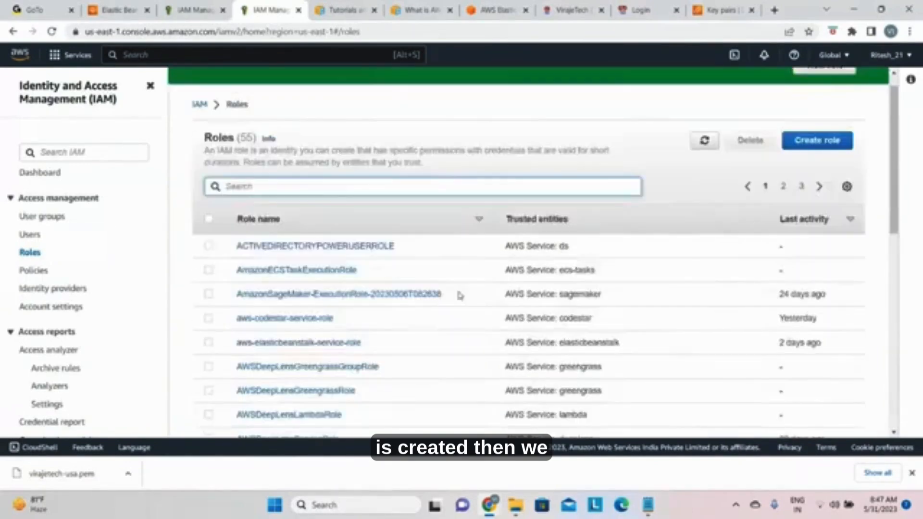
pyautogui.scroll(1, 460, 295)
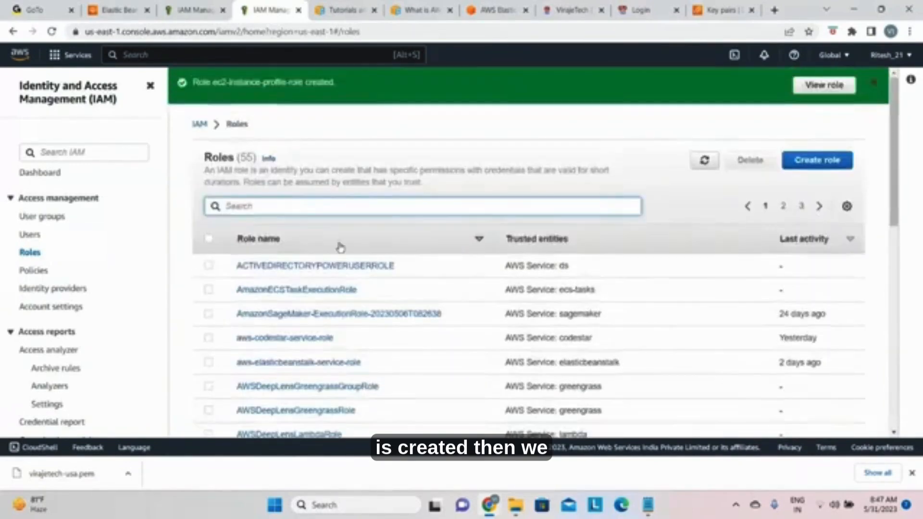
# Step: Return to the Elastic Beanstalk environment setup, refresh and set the EC2 instance profile to ec2-instance-profile-role, and continue to the networking stage
pyautogui.click(103, 11)
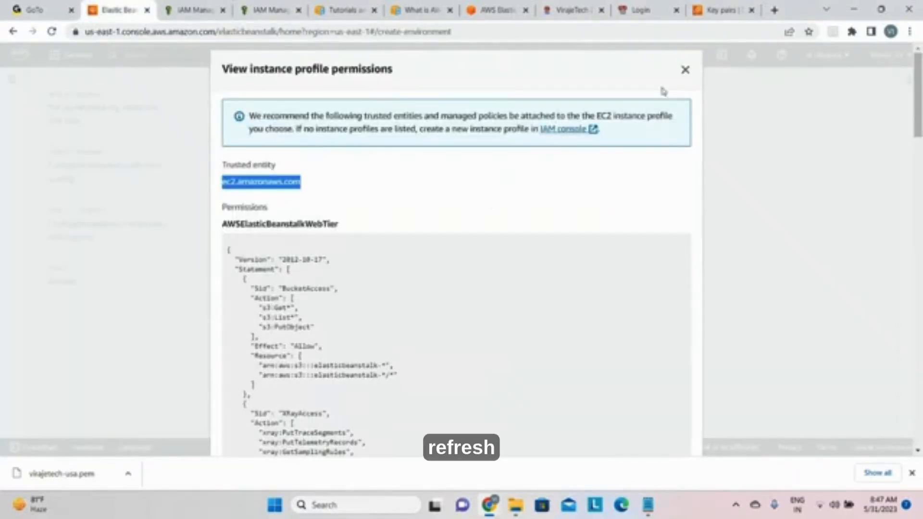
pyautogui.click(686, 71)
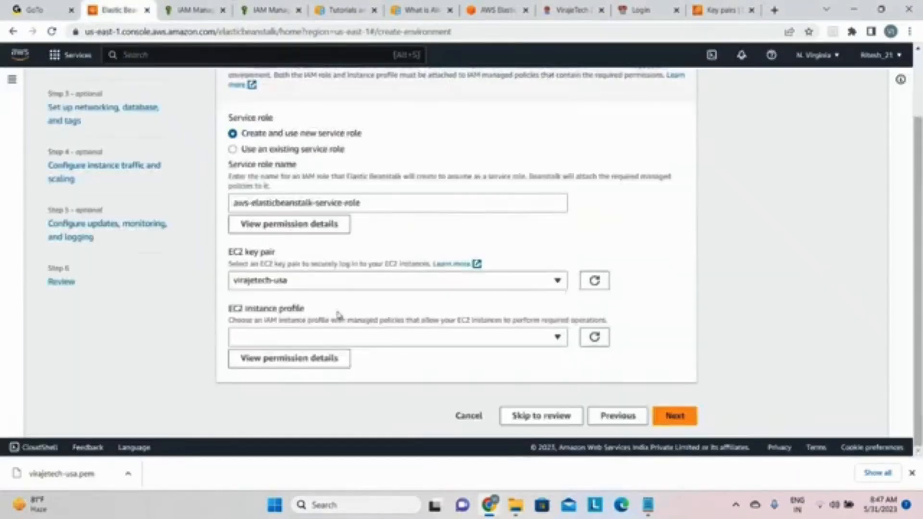
pyautogui.click(592, 341)
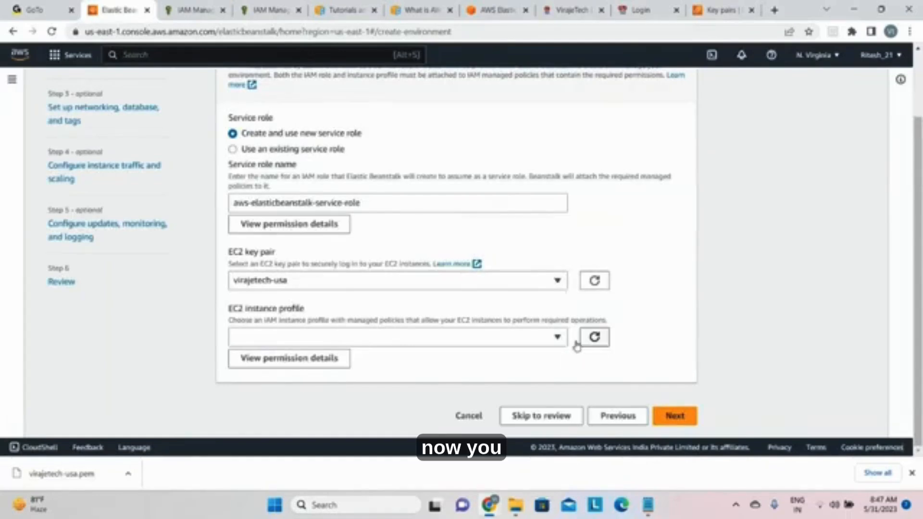
pyautogui.click(557, 337)
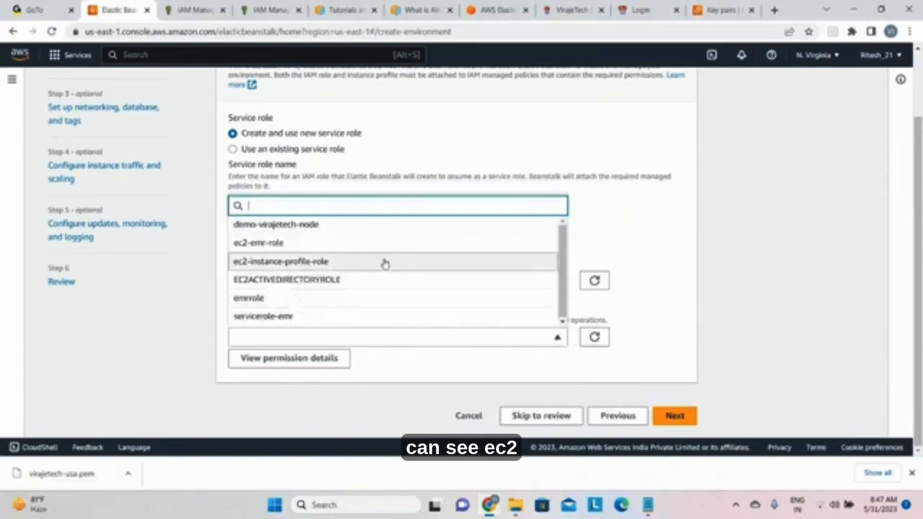
pyautogui.click(340, 267)
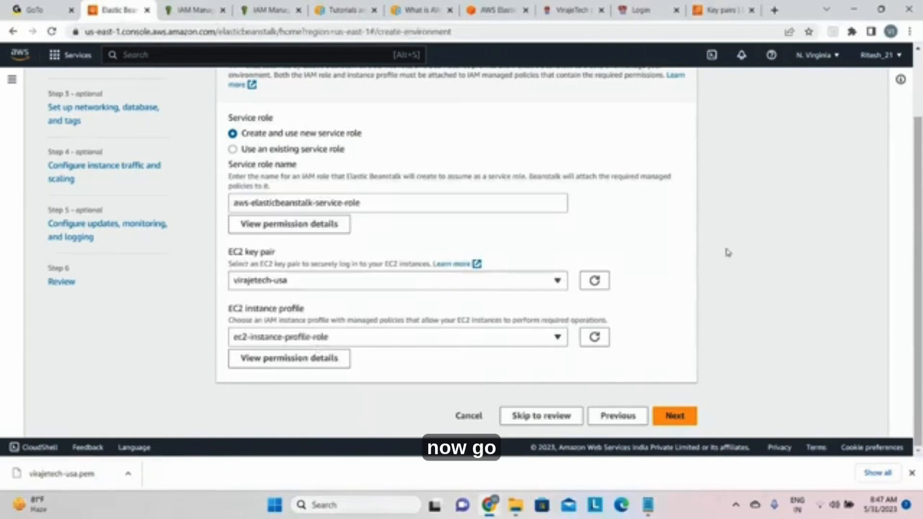
pyautogui.scroll(1, 695, 282)
pyautogui.scroll(2, 695, 283)
pyautogui.scroll(-2, 696, 262)
pyautogui.doubleClick(675, 416)
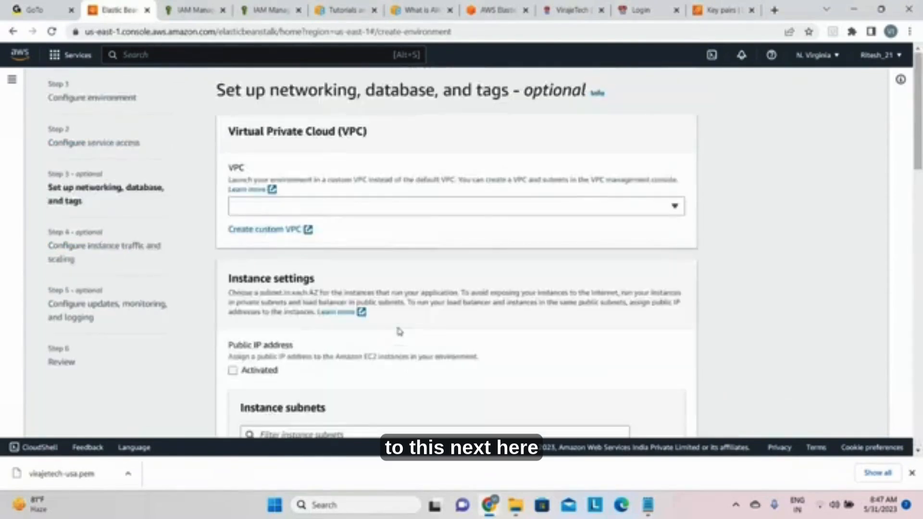
# Step: Set the environment's VPC to the default vpc-09c06c814579eecd5 (172.31.0.0/16)
pyautogui.click(435, 201)
pyautogui.click(434, 201)
pyautogui.click(435, 202)
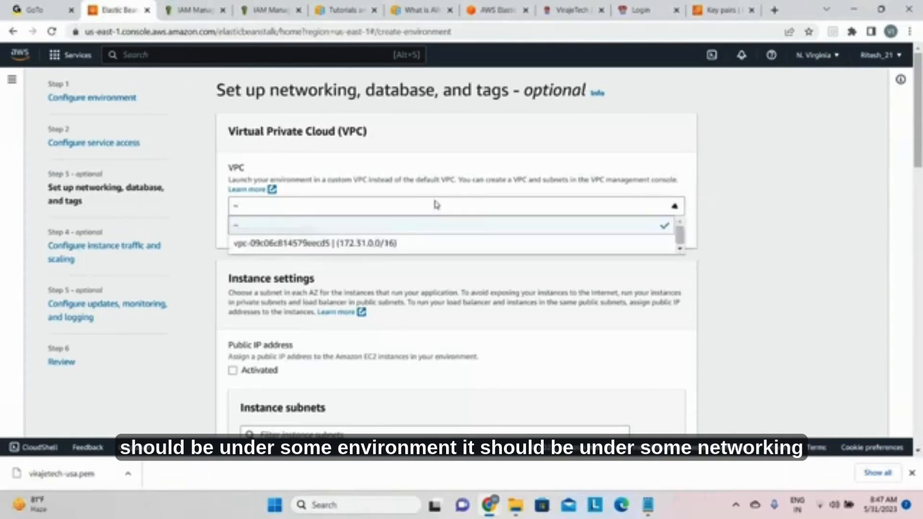
pyautogui.click(435, 203)
pyautogui.click(436, 204)
pyautogui.click(674, 207)
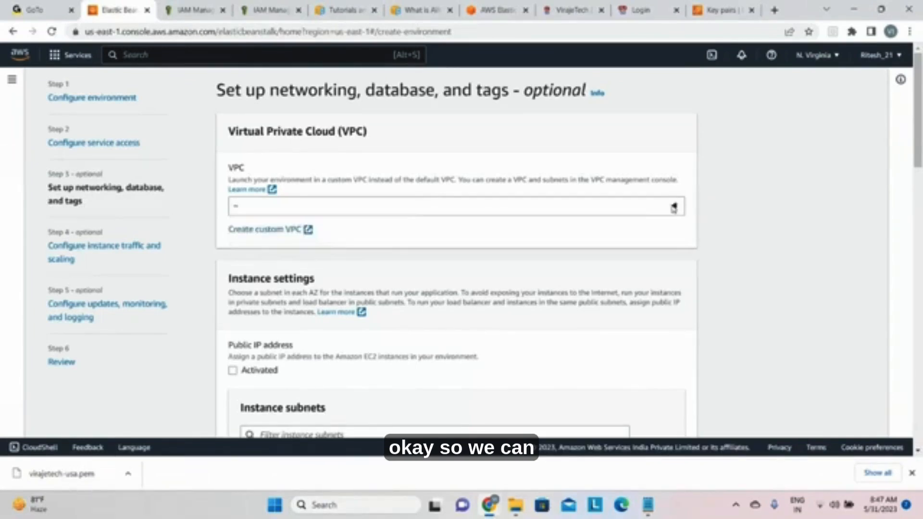
pyautogui.click(675, 208)
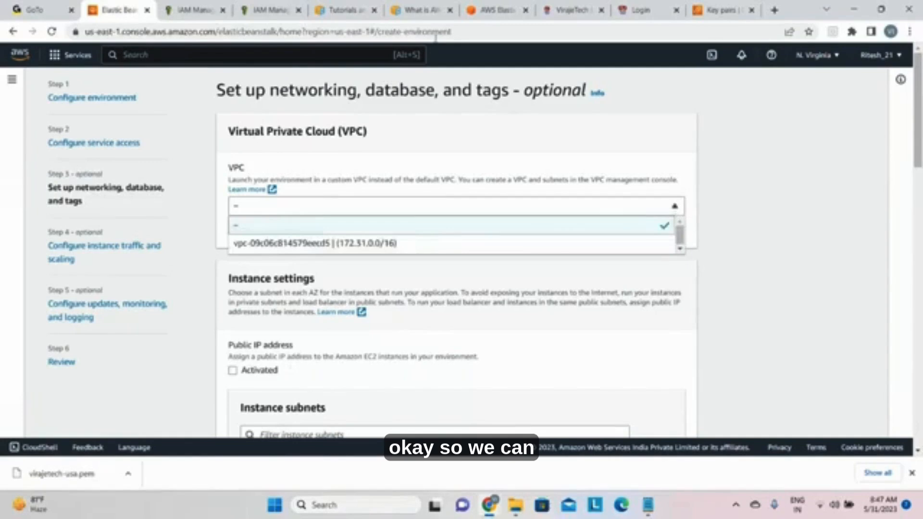
pyautogui.click(383, 243)
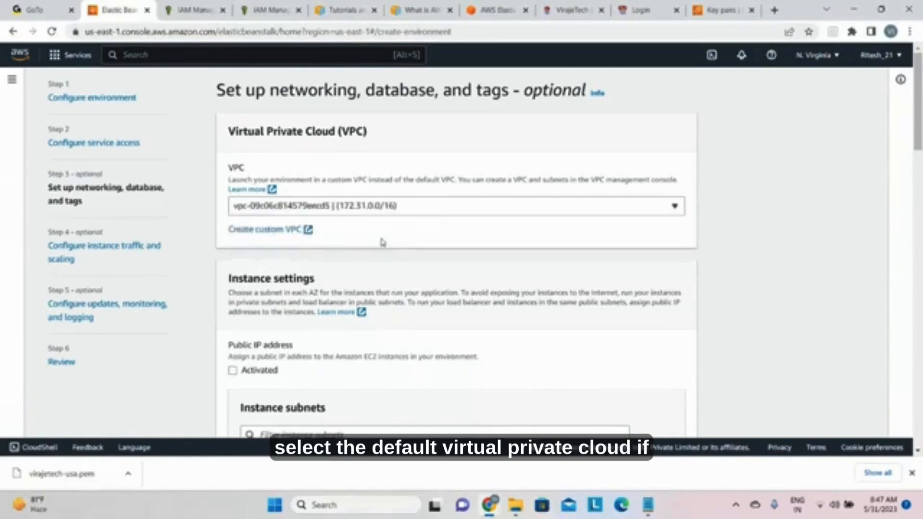
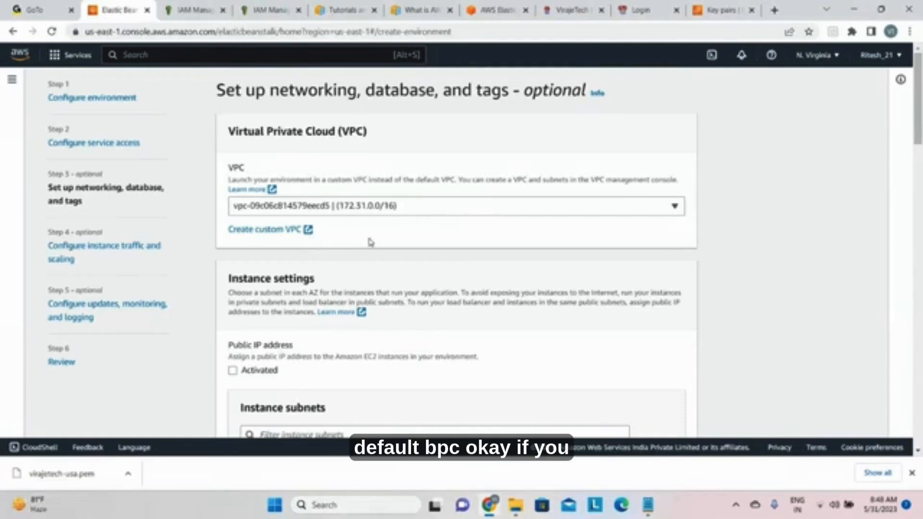
# Step: Activate the public IP address for the environment's EC2 instances
pyautogui.scroll(-1, 423, 265)
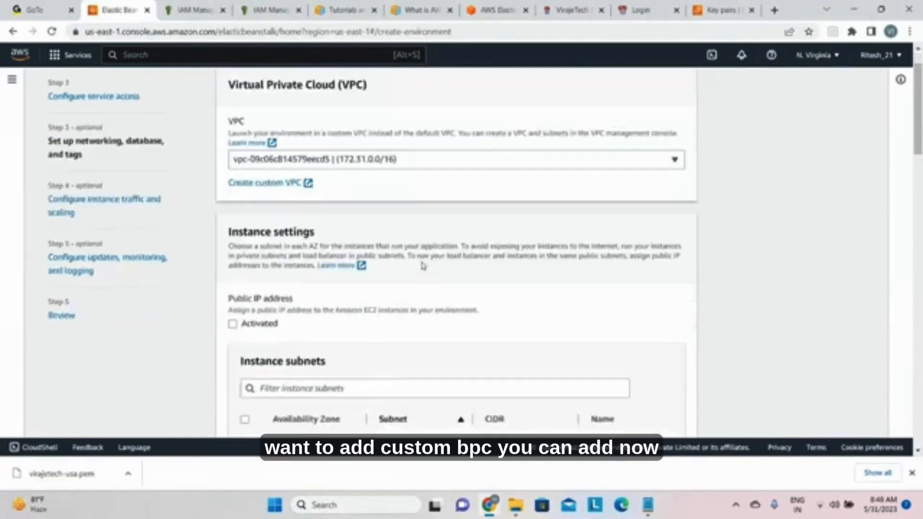
pyautogui.scroll(-1, 423, 265)
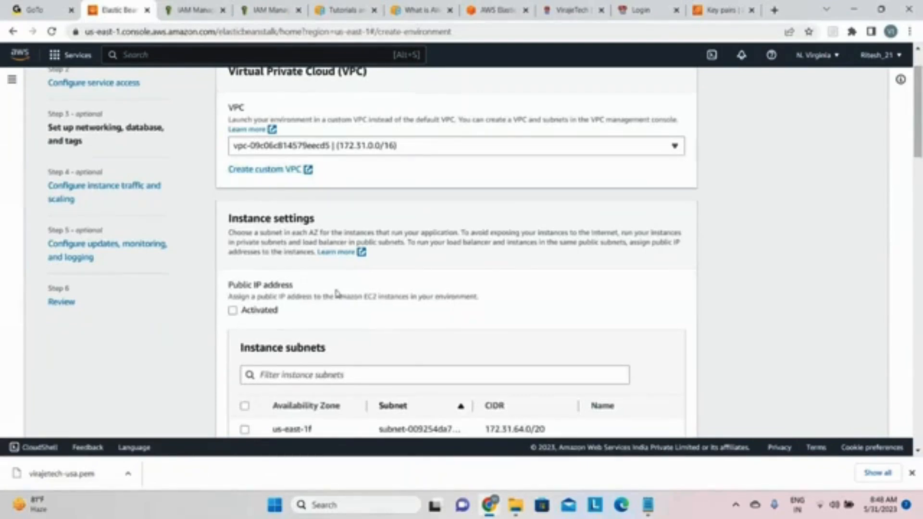
pyautogui.scroll(-3, 344, 288)
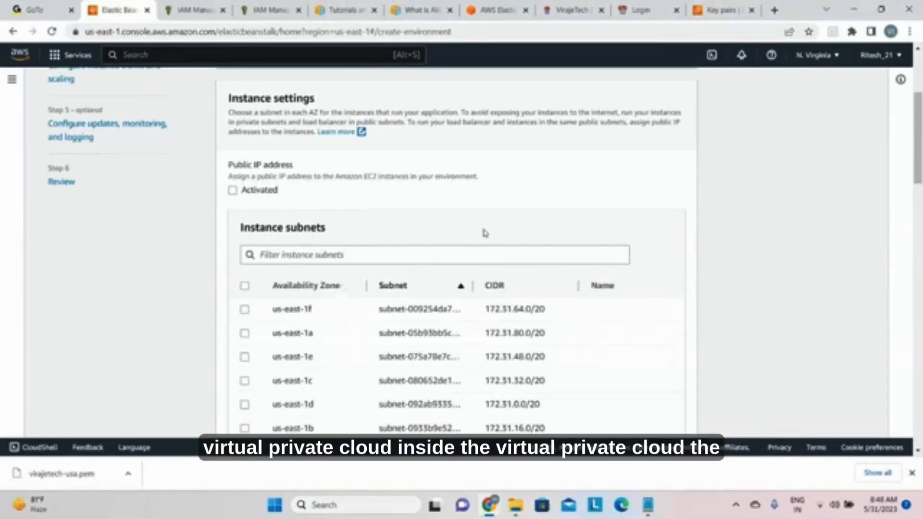
pyautogui.scroll(-1, 485, 234)
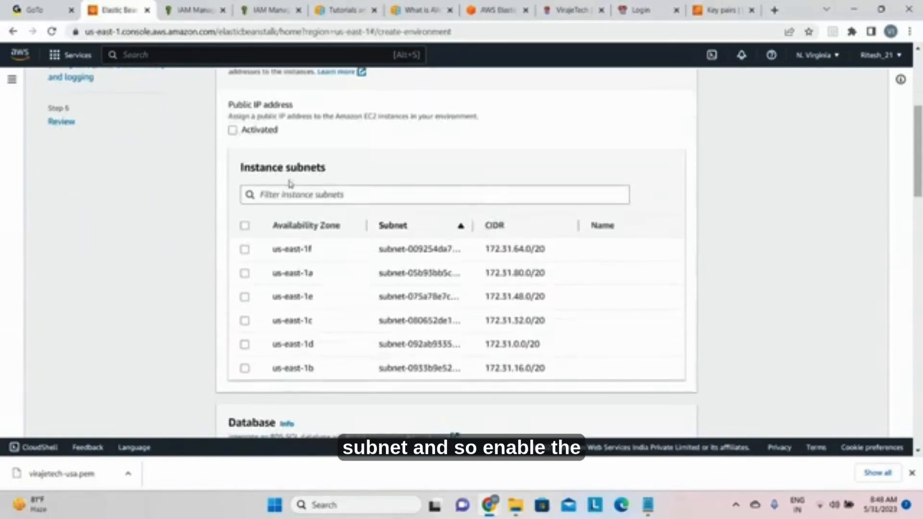
pyautogui.scroll(3, 288, 187)
pyautogui.scroll(-2, 290, 184)
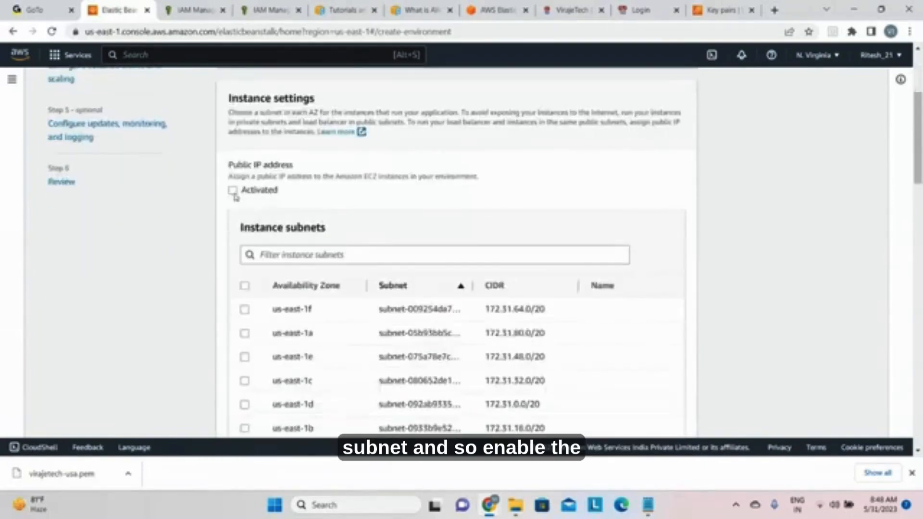
pyautogui.click(232, 190)
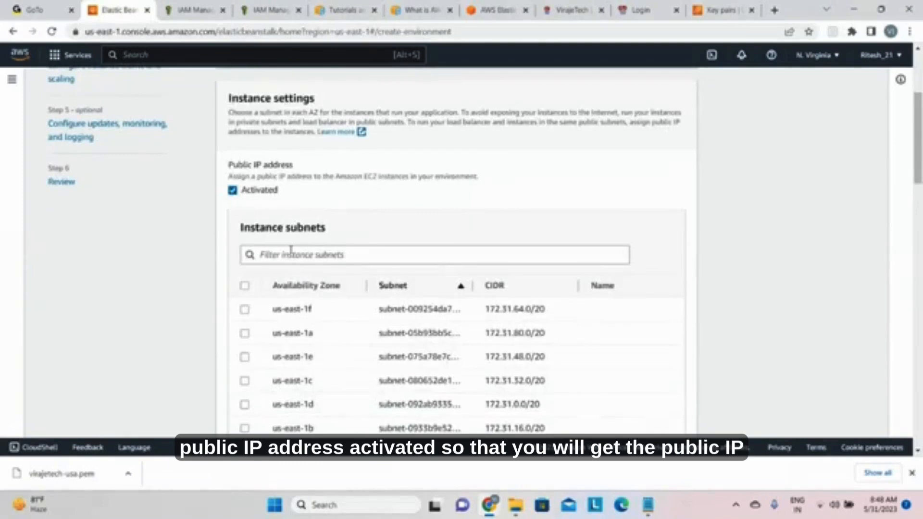
# Step: Select only the us-east-1a instance subnet (172.31.80.0/20)
pyautogui.scroll(-3, 290, 250)
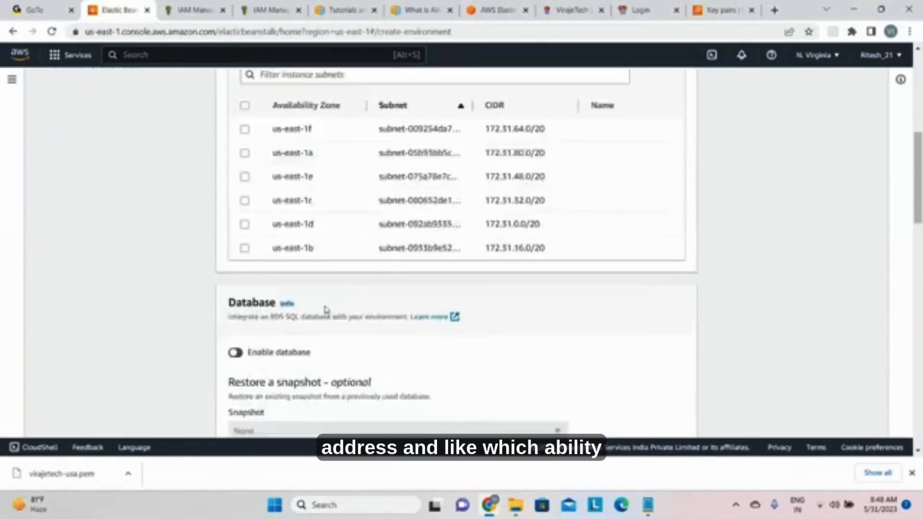
pyautogui.scroll(2, 315, 331)
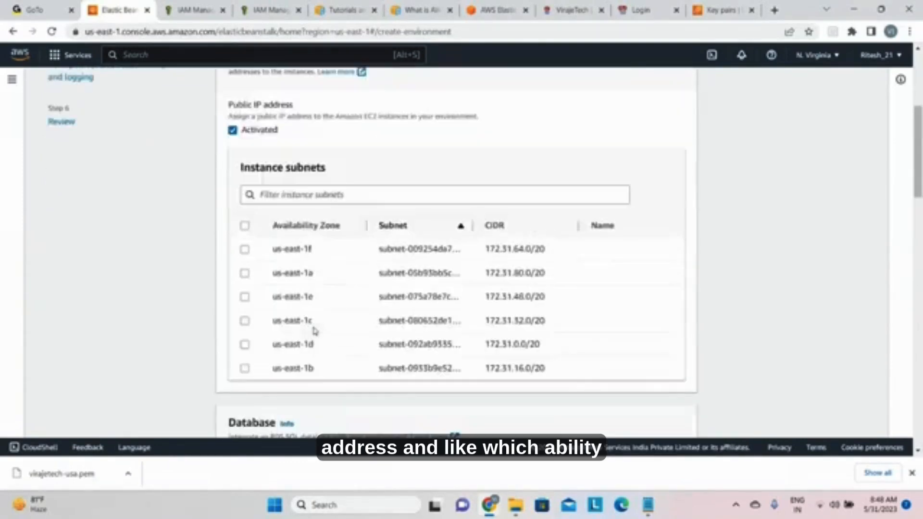
pyautogui.click(245, 227)
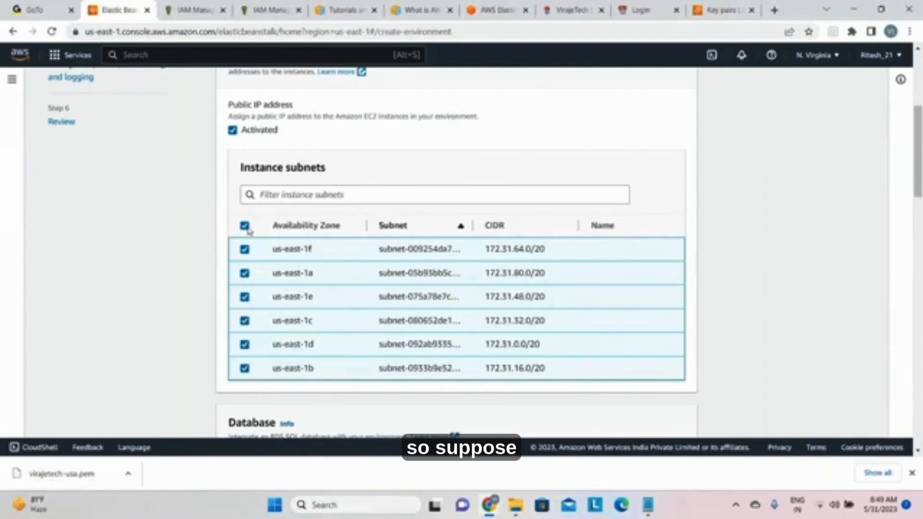
pyautogui.click(246, 228)
pyautogui.click(245, 297)
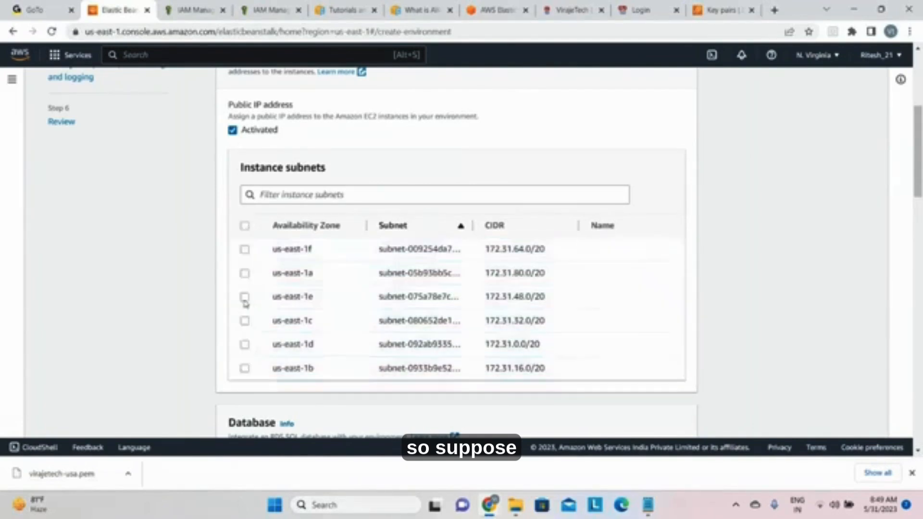
pyautogui.click(244, 273)
pyautogui.click(245, 297)
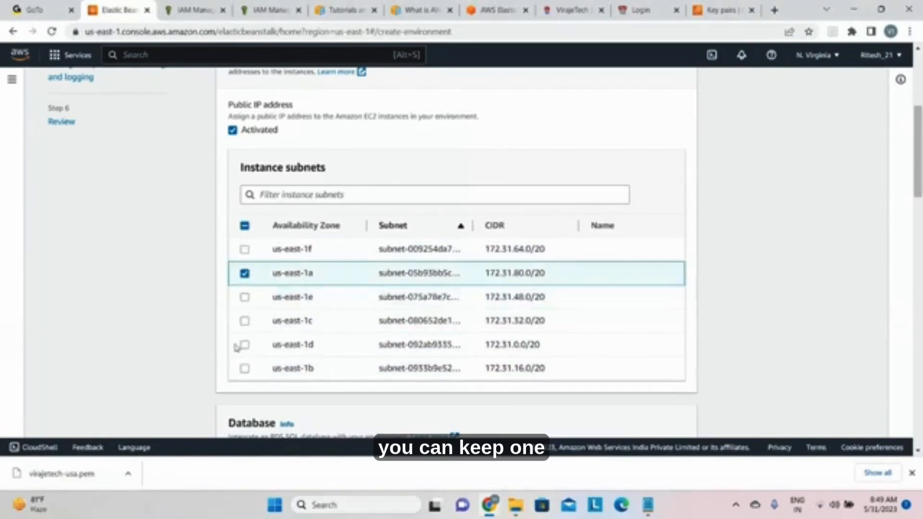
pyautogui.scroll(5, 803, 322)
pyautogui.scroll(-5, 804, 322)
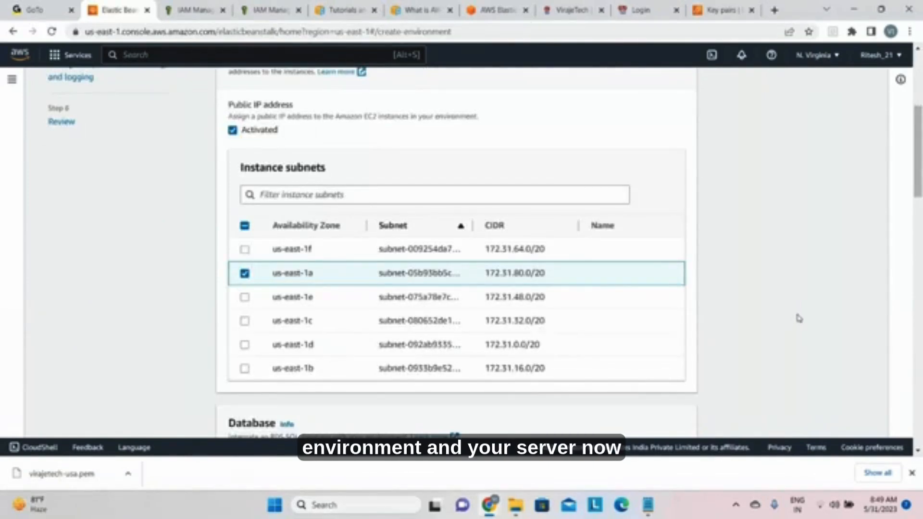
# Step: Enable the RDS database for the environment, keeping the snapshot at None and the engine at mysql
pyautogui.scroll(-3, 811, 360)
pyautogui.scroll(-3, 811, 360)
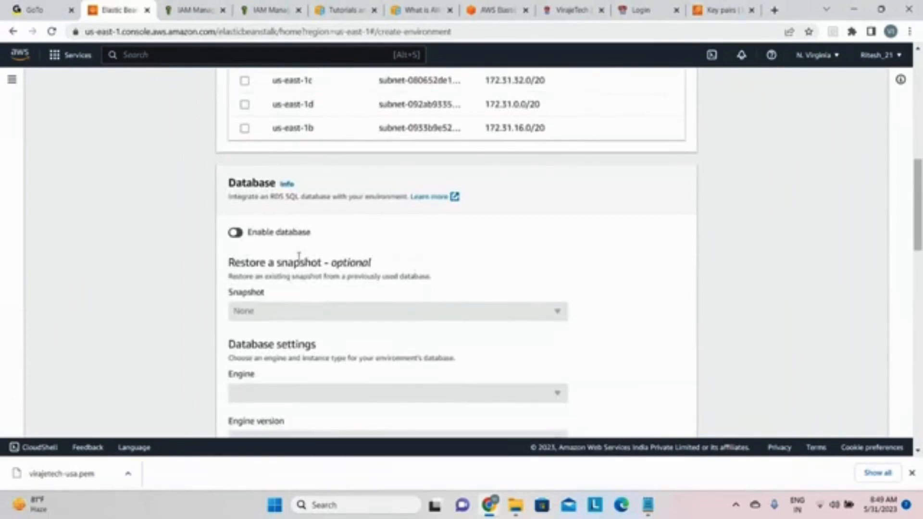
pyautogui.click(242, 238)
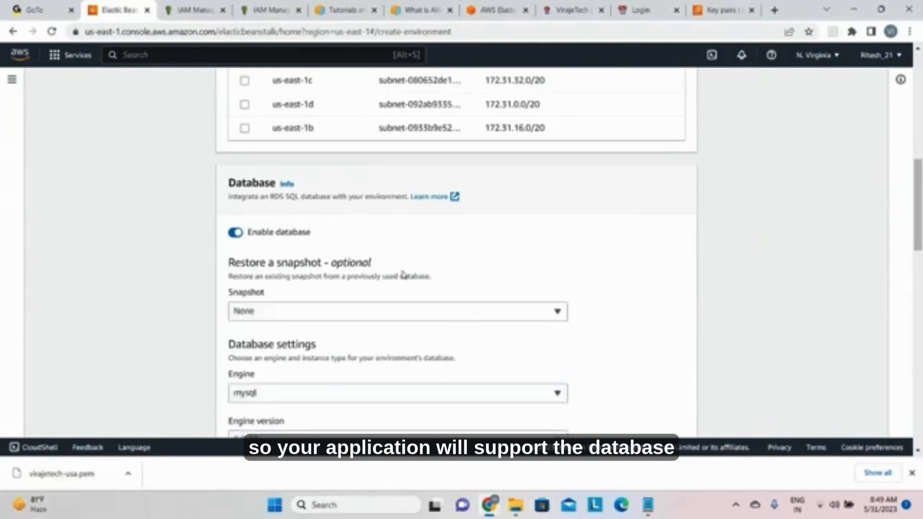
pyautogui.click(426, 312)
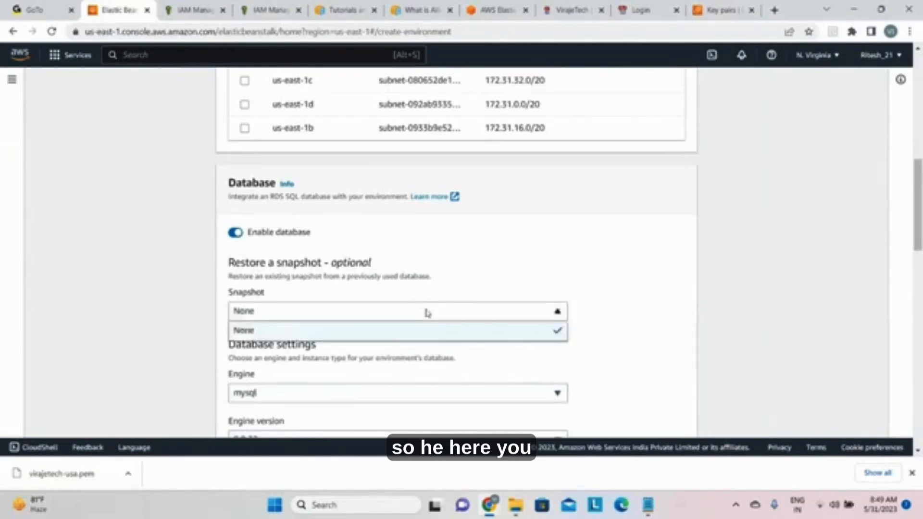
pyautogui.click(415, 323)
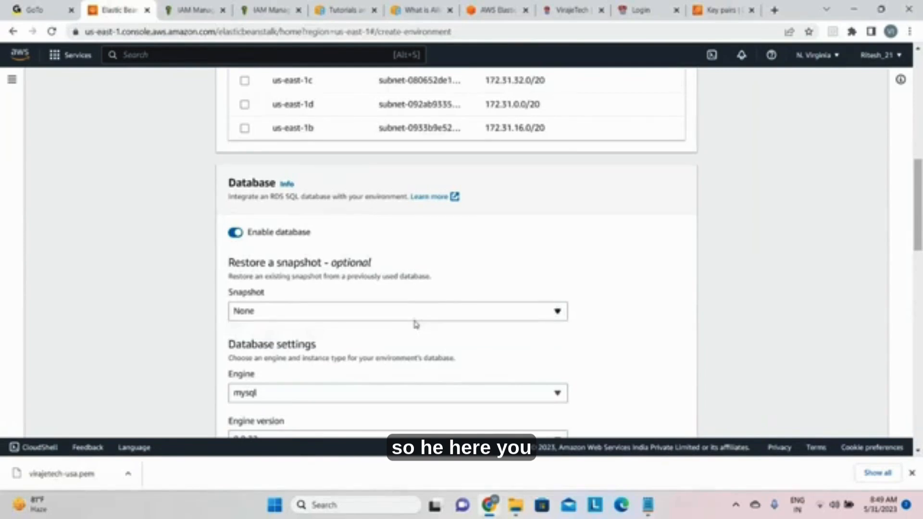
pyautogui.scroll(-3, 416, 323)
pyautogui.click(351, 215)
pyautogui.click(337, 236)
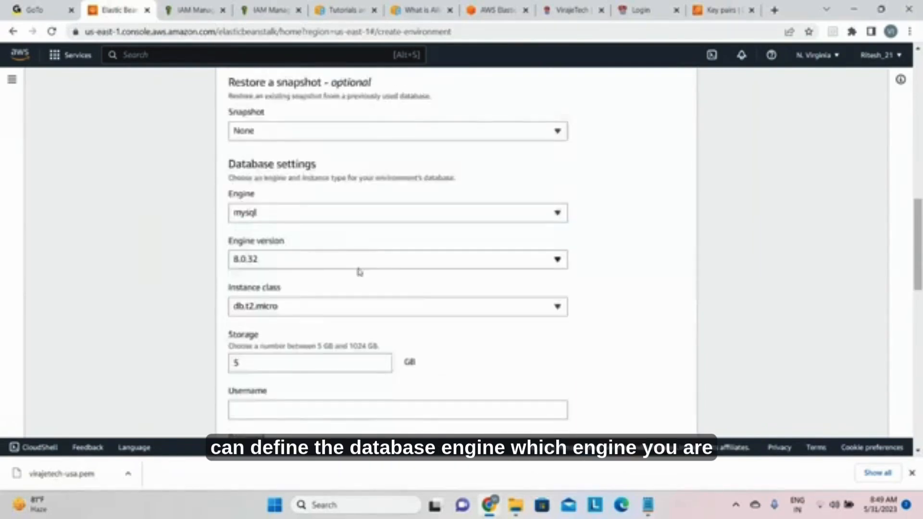
# Step: Review the database settings, from instance class, storage and credentials to availability, database subnets and the deletion policy
pyautogui.scroll(-2, 320, 313)
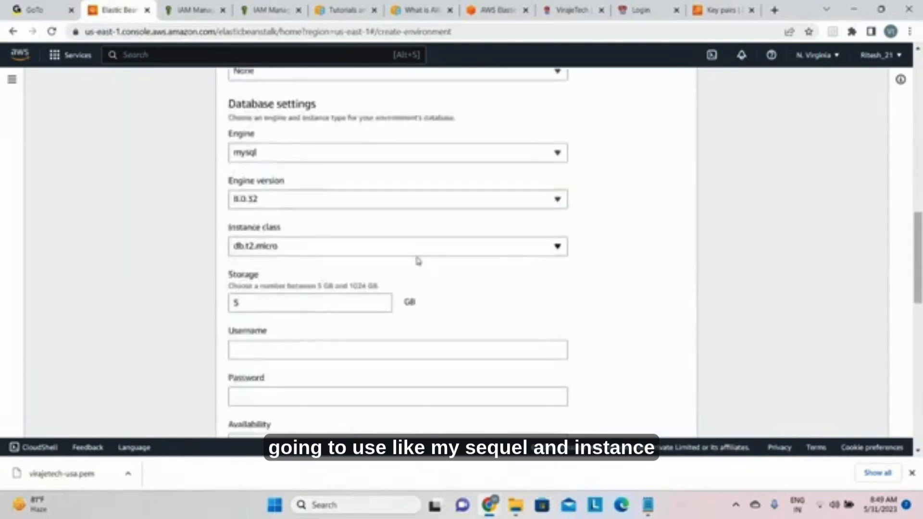
pyautogui.scroll(-3, 337, 303)
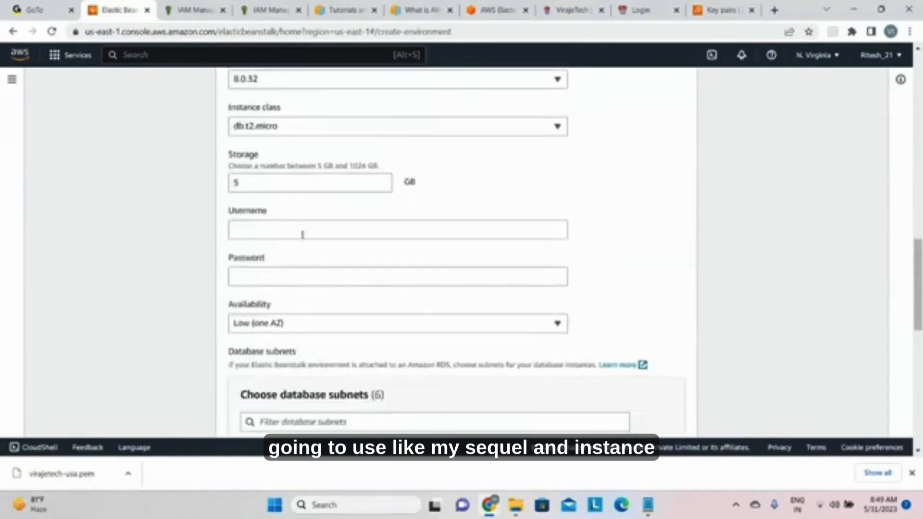
pyautogui.click(302, 235)
pyautogui.click(294, 274)
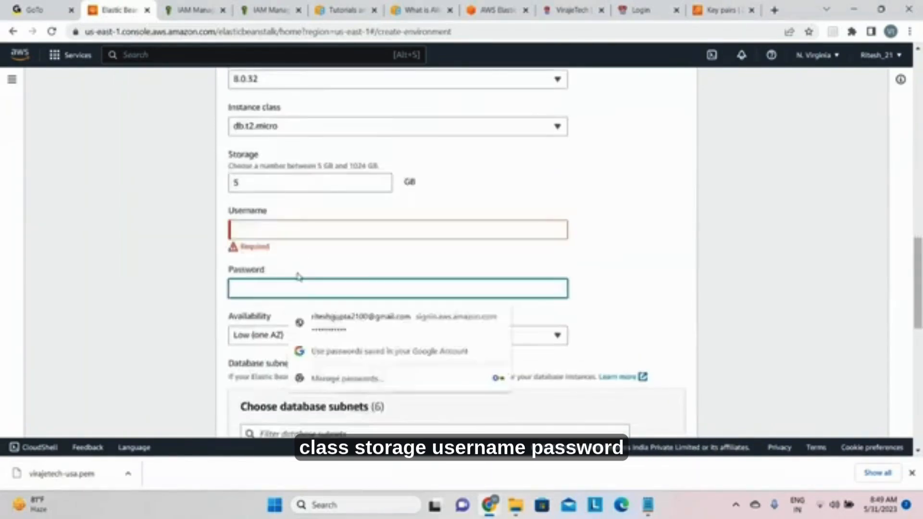
pyautogui.click(593, 287)
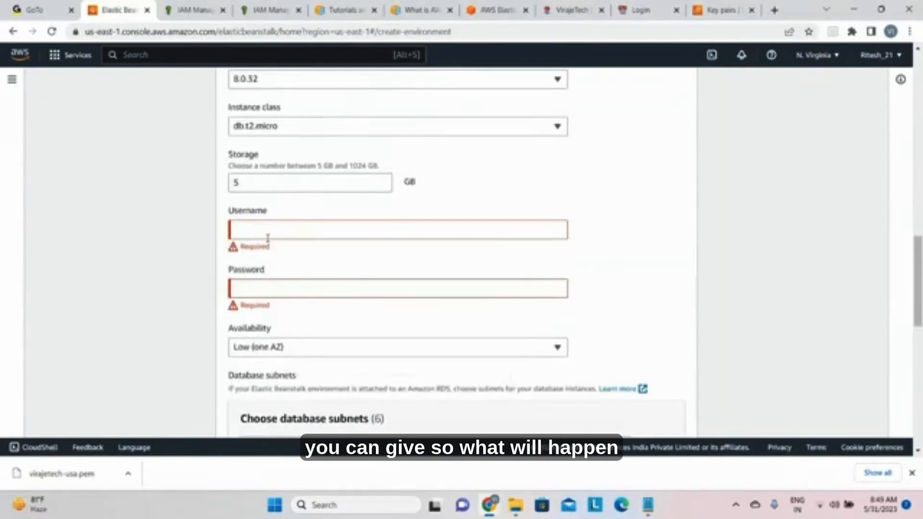
pyautogui.click(243, 283)
pyautogui.scroll(-3, 500, 289)
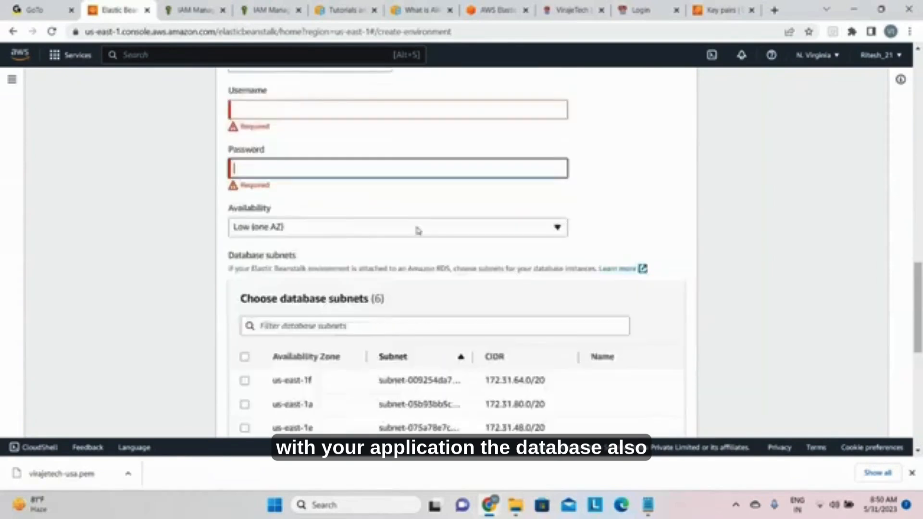
pyautogui.scroll(-3, 367, 258)
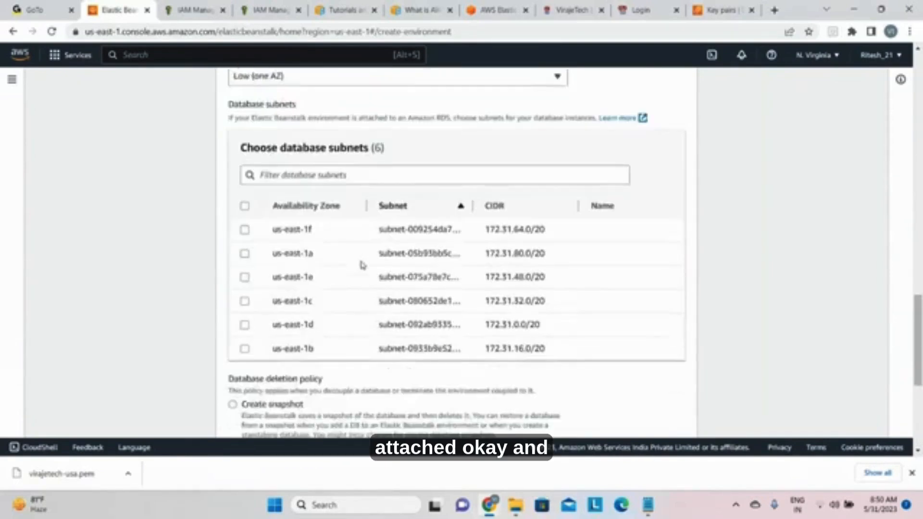
pyautogui.scroll(-3, 271, 219)
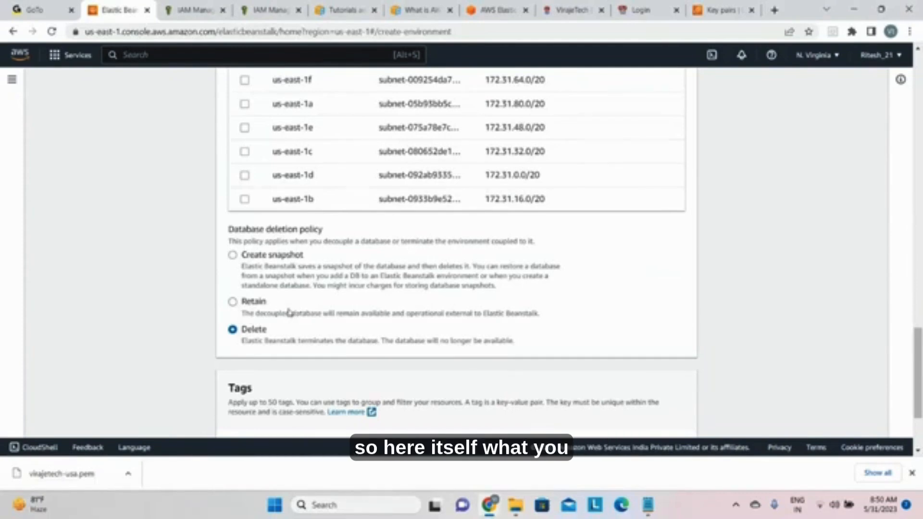
pyautogui.scroll(14, 289, 322)
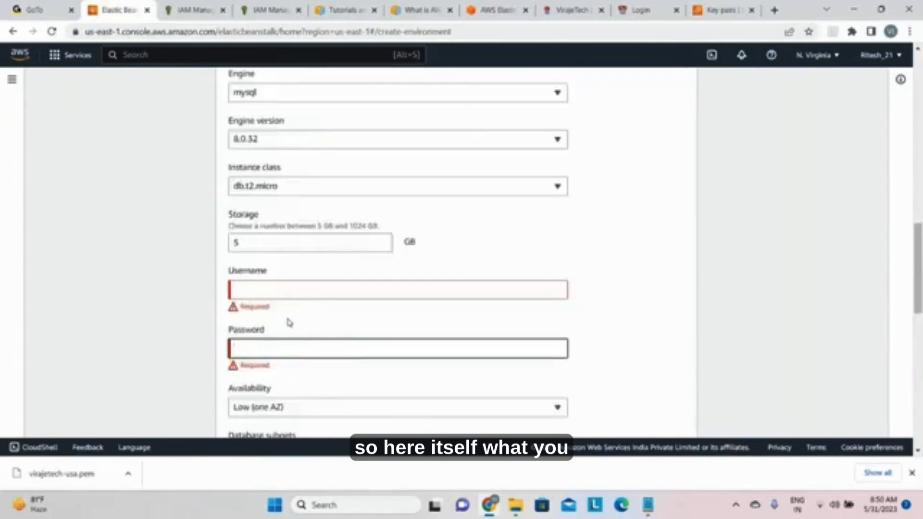
pyautogui.scroll(5, 289, 322)
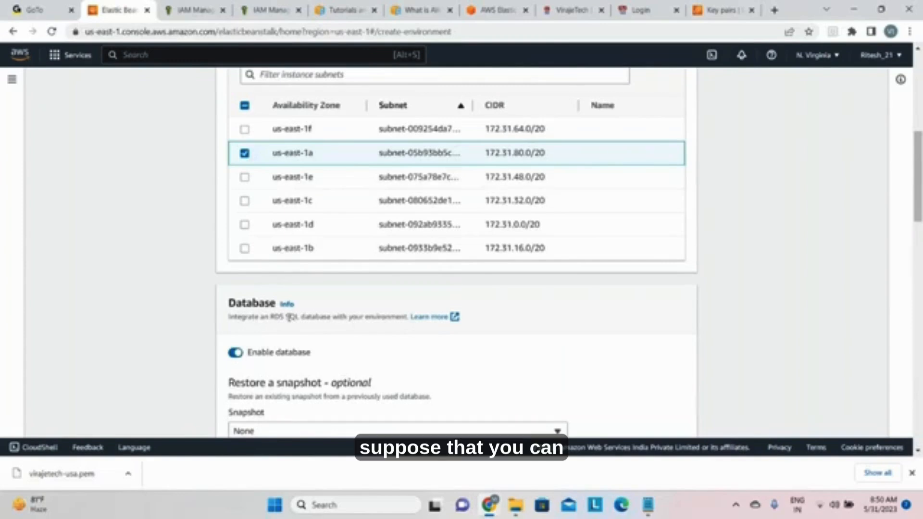
# Step: Set the database username to root, enter the database password, and keep the availability at Low (one AZ)
pyautogui.scroll(-8, 289, 317)
pyautogui.click(264, 233)
pyautogui.write('roo')
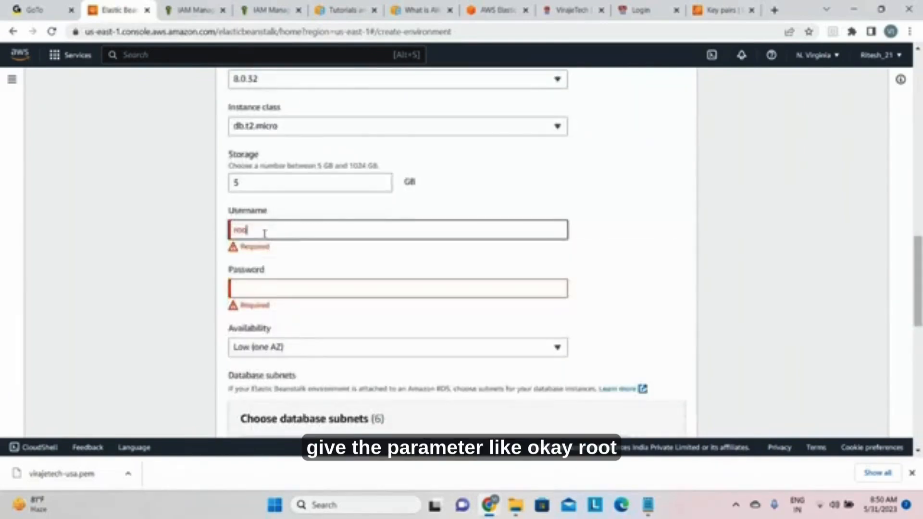
pyautogui.write('t')
pyautogui.click(246, 274)
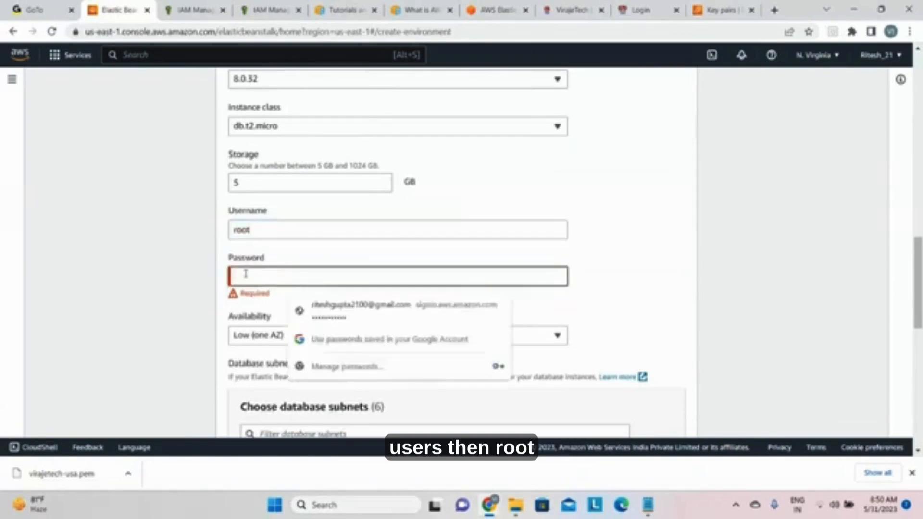
pyautogui.write('********')
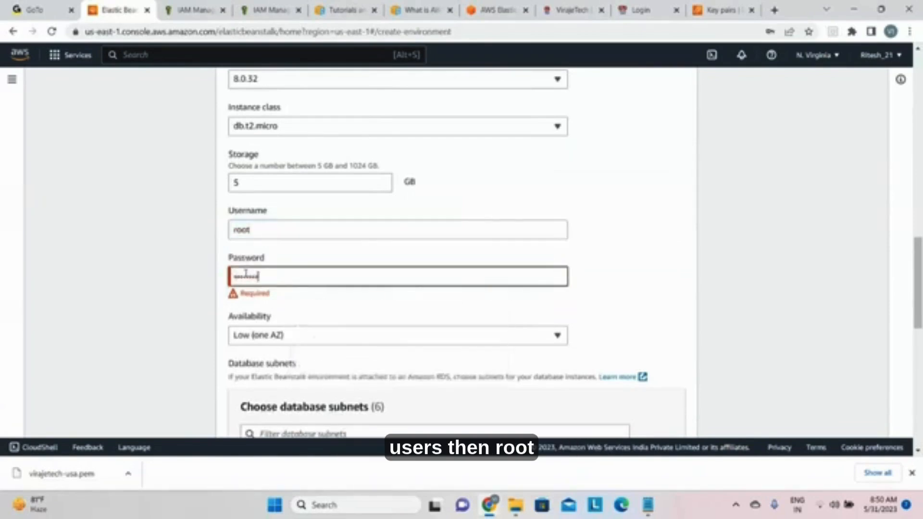
pyautogui.click(306, 321)
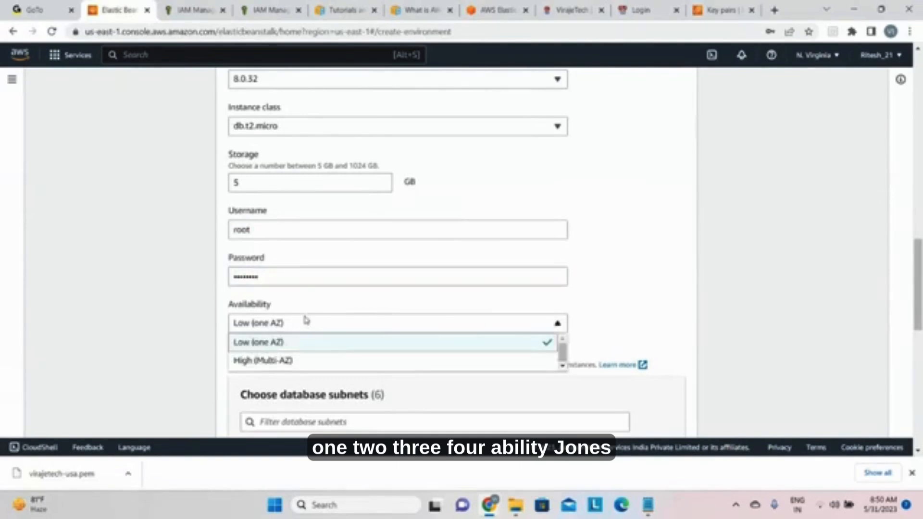
pyautogui.click(630, 330)
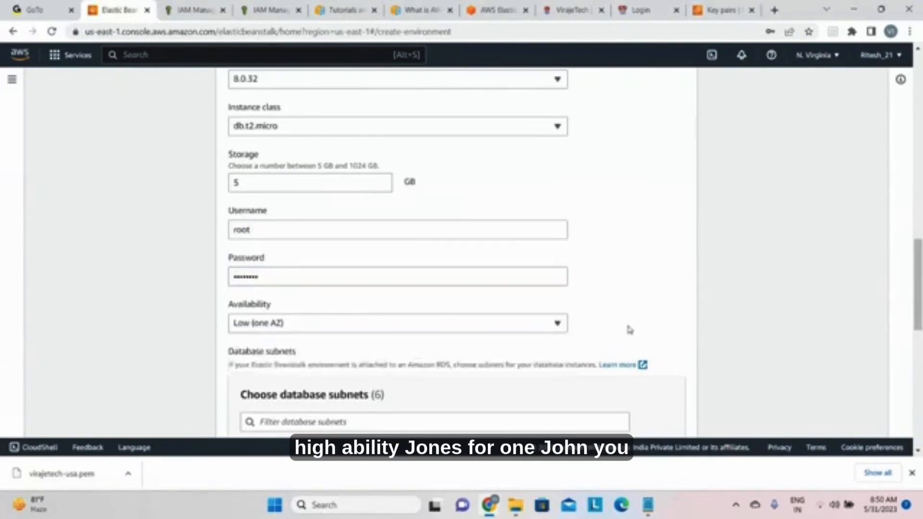
# Step: Select only the us-east-1b database subnet (172.31.16.0/20), keeping the database deletion policy at Delete
pyautogui.scroll(-3, 628, 329)
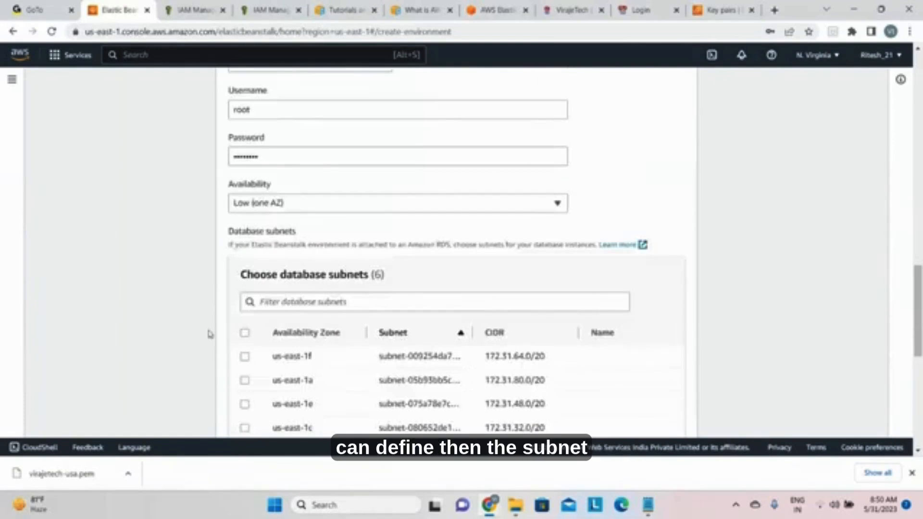
pyautogui.click(245, 334)
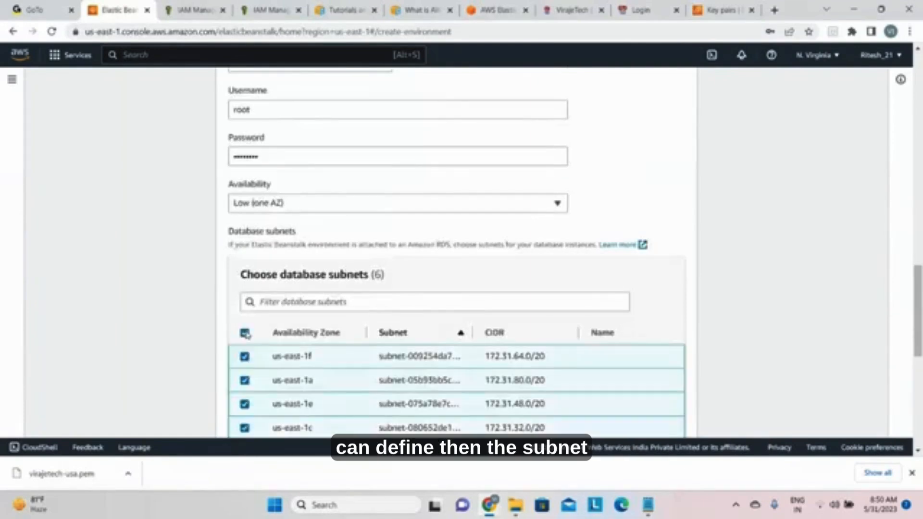
pyautogui.scroll(-4, 245, 317)
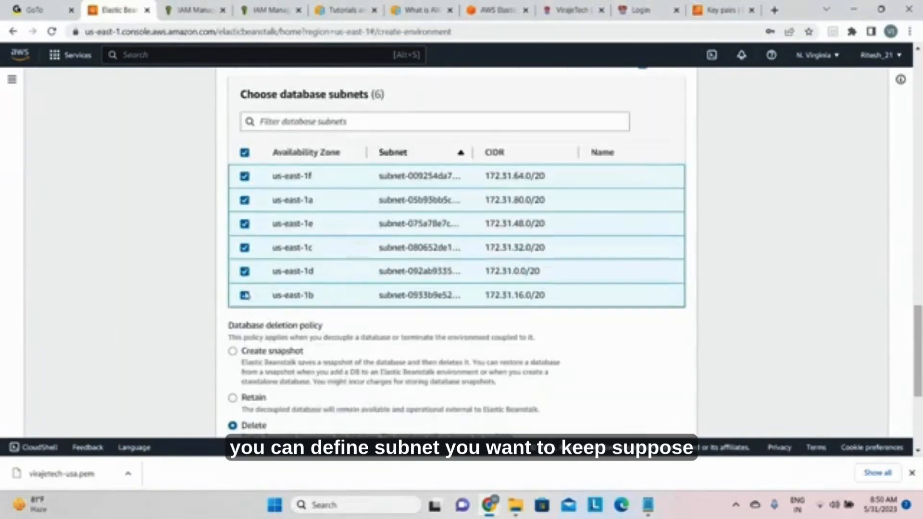
pyautogui.click(245, 153)
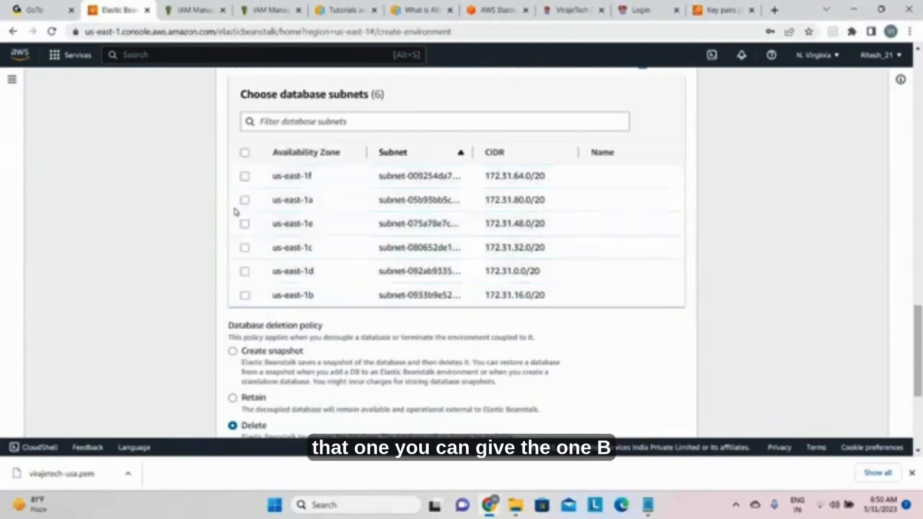
pyautogui.click(245, 296)
pyautogui.scroll(-2, 433, 325)
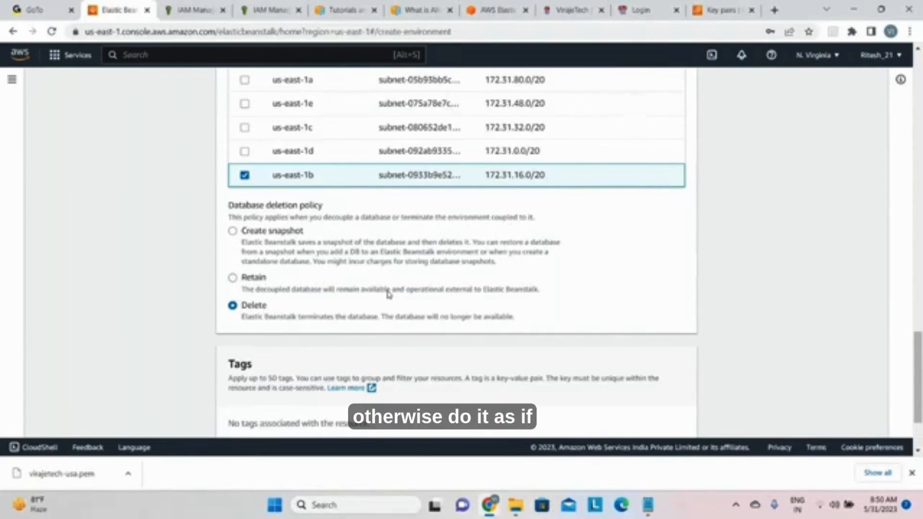
pyautogui.scroll(-1, 394, 312)
# Step: Disable the environment's RDS database and decline saving the database password in the browser
pyautogui.scroll(9, 345, 313)
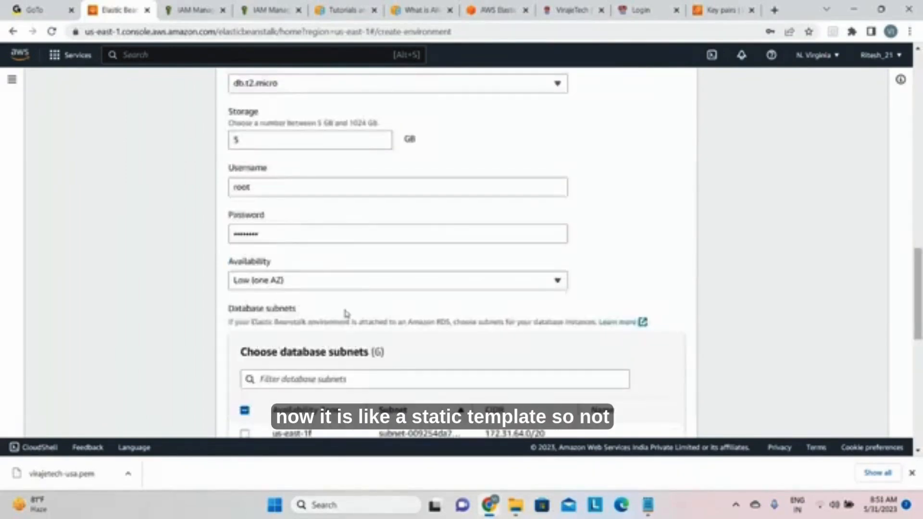
pyautogui.scroll(5, 344, 291)
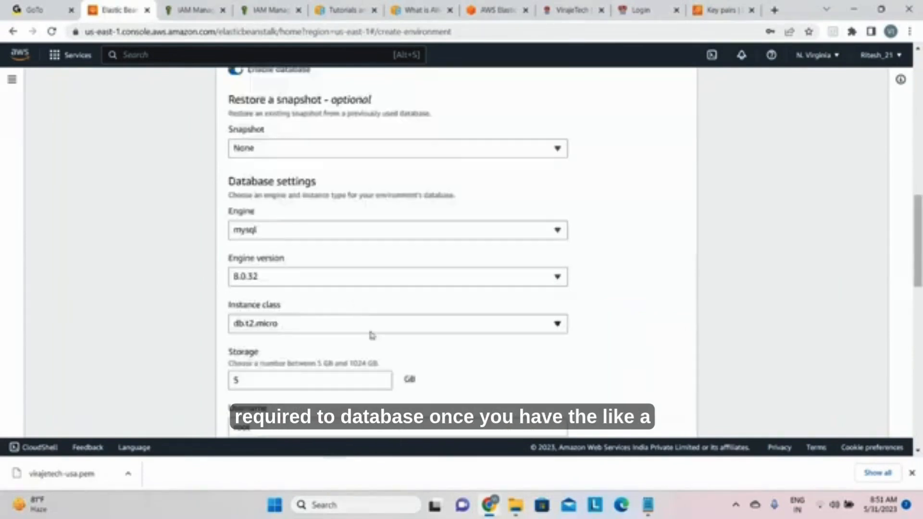
pyautogui.scroll(3, 371, 334)
pyautogui.scroll(1, 373, 343)
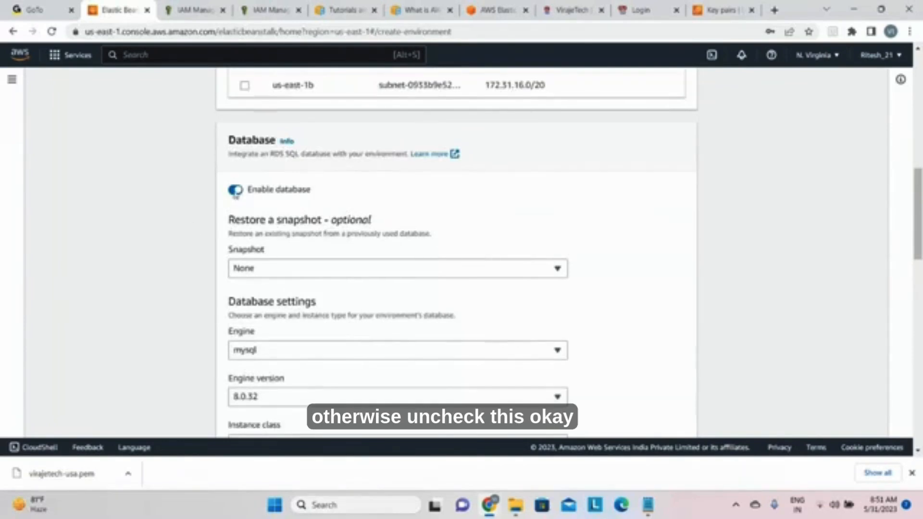
pyautogui.click(235, 189)
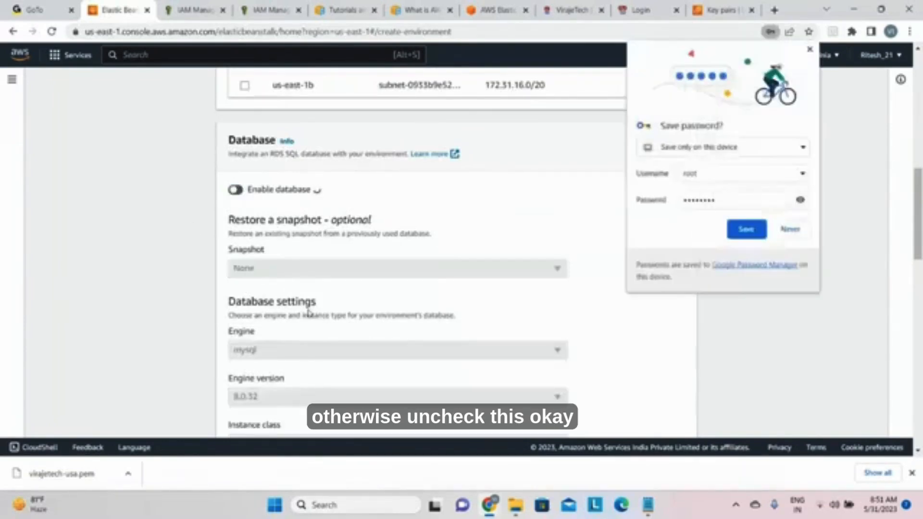
pyautogui.click(790, 229)
# Step: Re-enable the RDS database for the environment
pyautogui.scroll(-7, 268, 261)
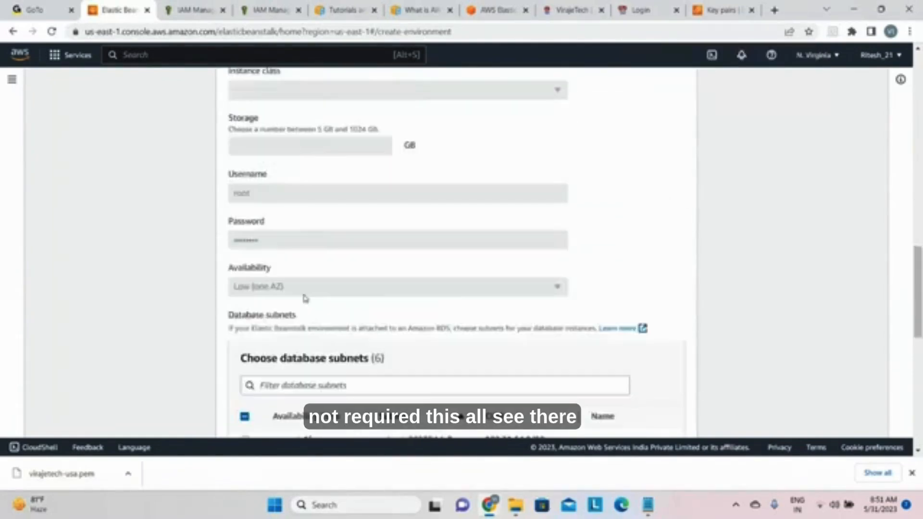
pyautogui.scroll(6, 304, 298)
pyautogui.doubleClick(245, 131)
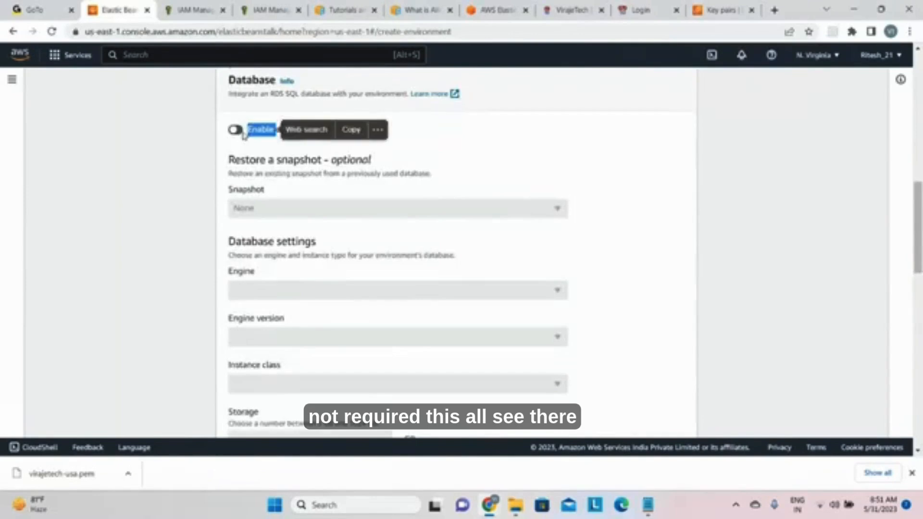
pyautogui.click(236, 131)
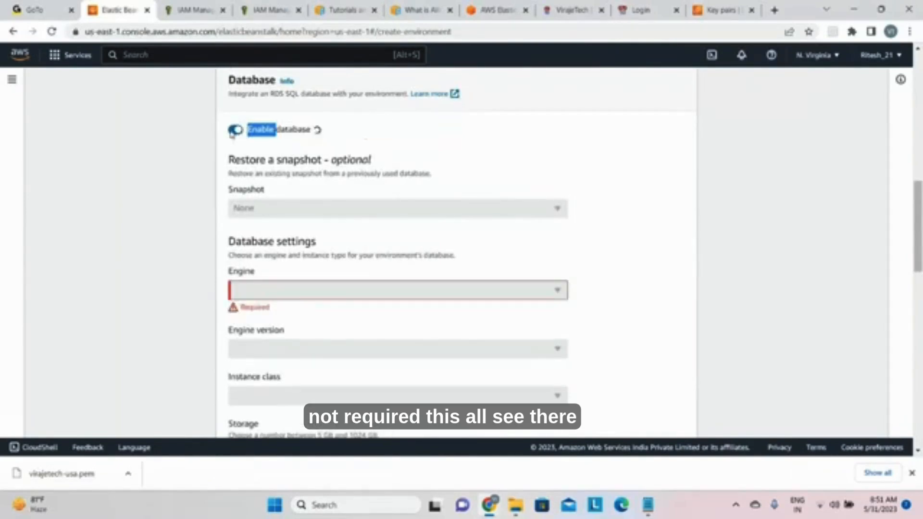
pyautogui.scroll(-5, 392, 309)
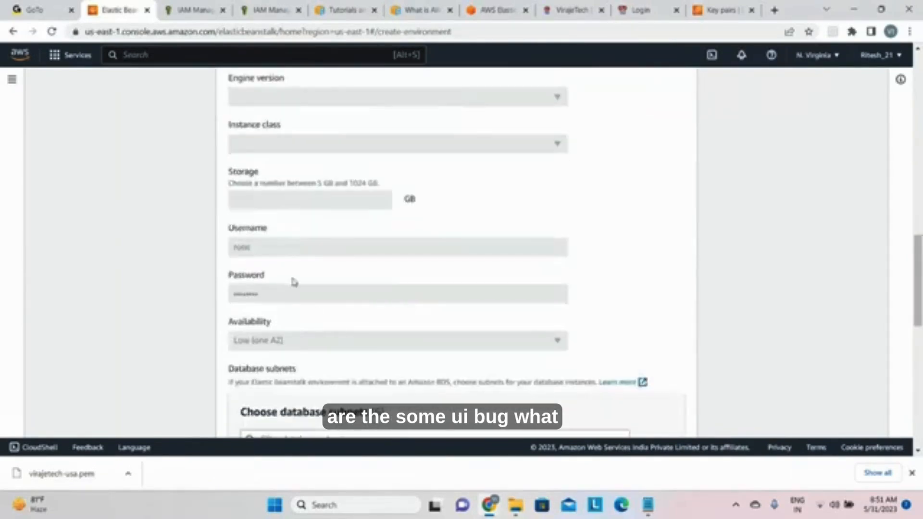
pyautogui.scroll(5, 294, 282)
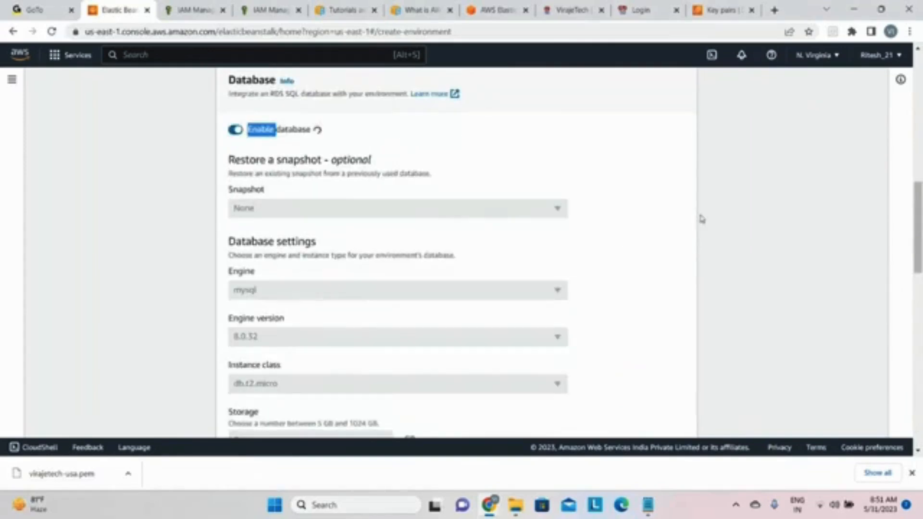
pyautogui.click(702, 219)
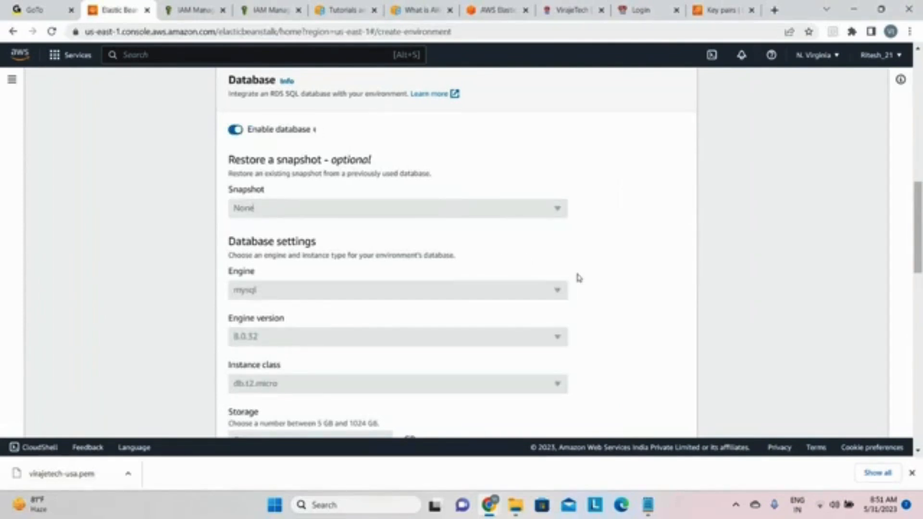
# Step: Check the database settings from engine to database subnets and dismiss the error banner
pyautogui.scroll(-1, 419, 324)
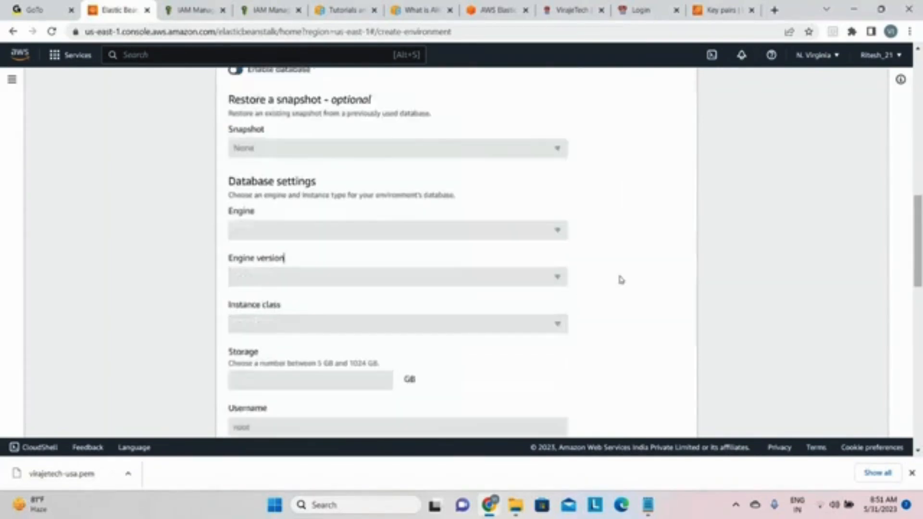
pyautogui.scroll(-3, 621, 288)
pyautogui.scroll(4, 553, 315)
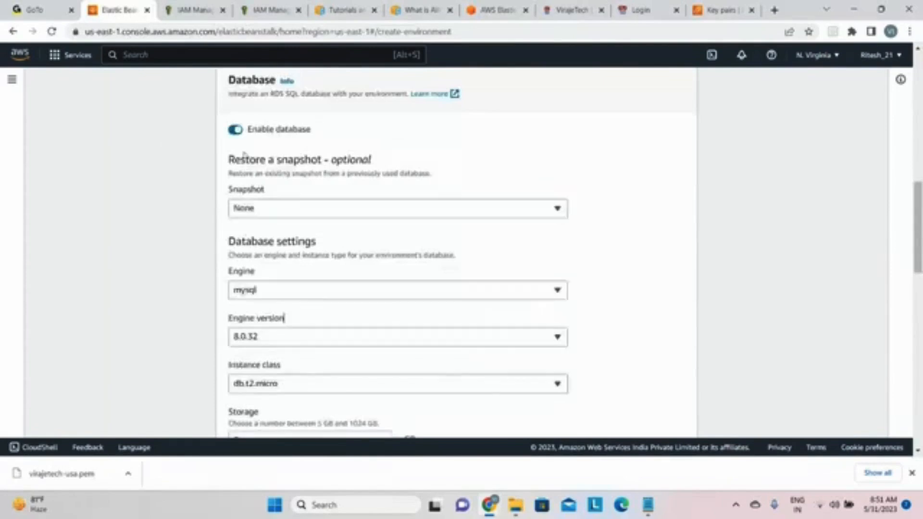
pyautogui.scroll(-2, 305, 344)
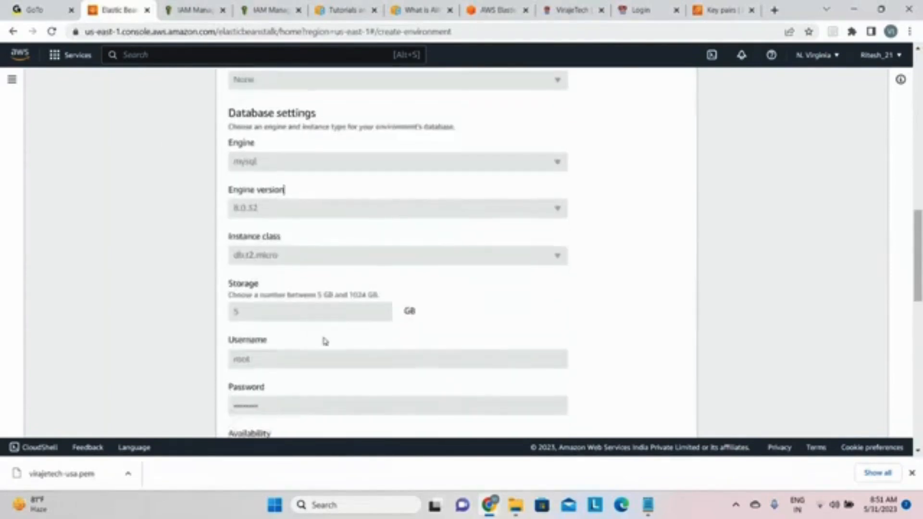
pyautogui.scroll(-5, 325, 341)
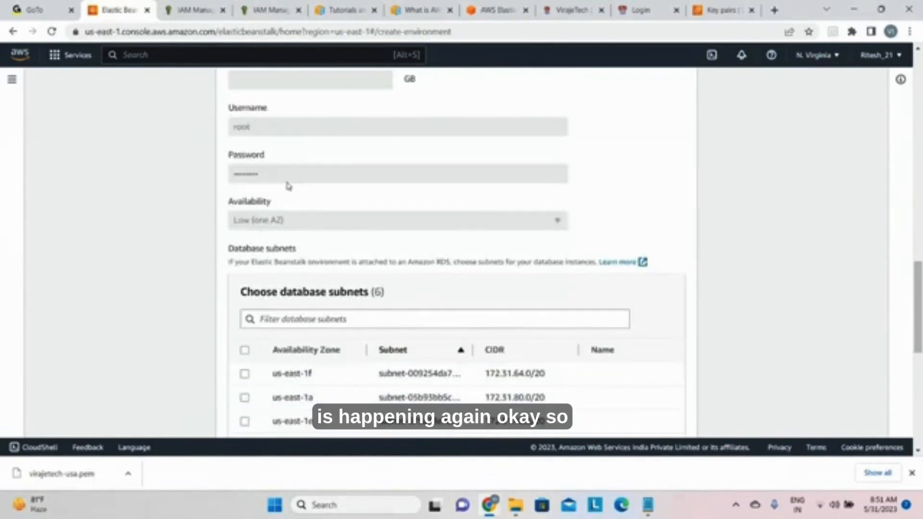
pyautogui.scroll(7, 294, 214)
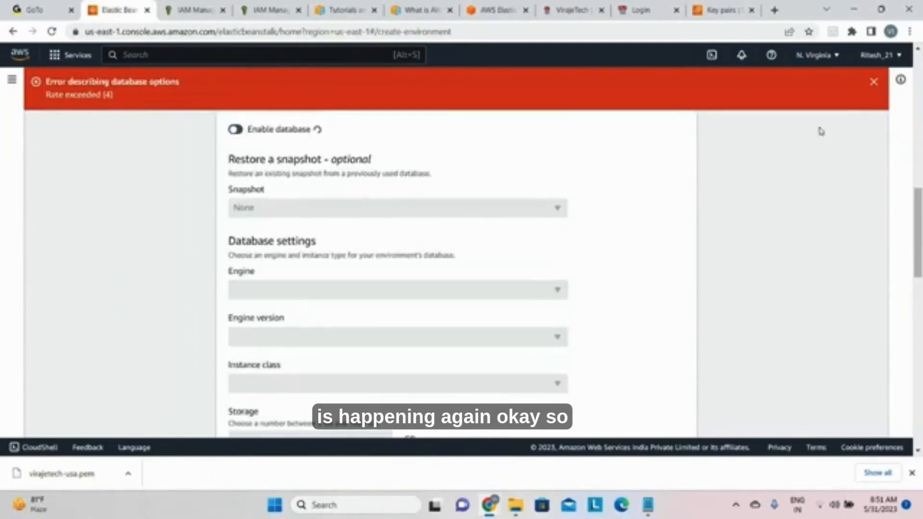
pyautogui.click(874, 83)
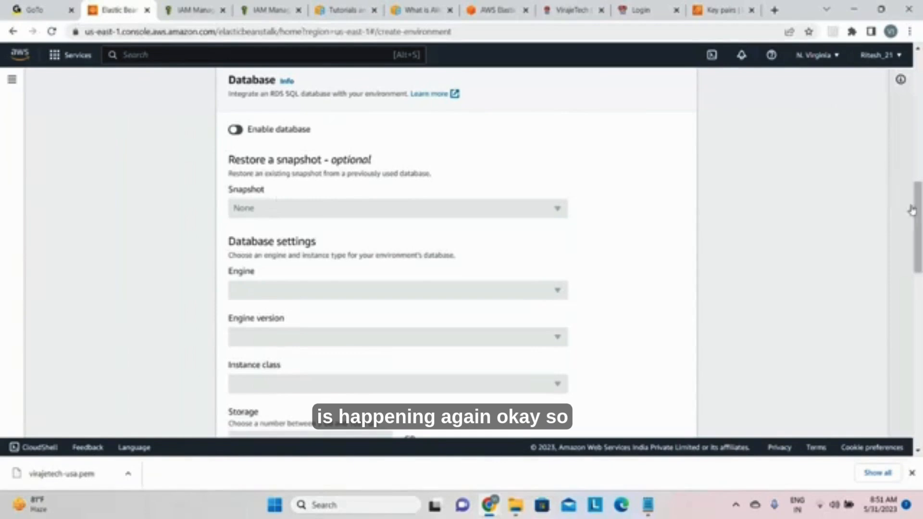
# Step: Try to go back from the networking, database and tags step to the previous wizard step, dismissing the error notices
pyautogui.moveTo(916, 210); pyautogui.dragTo(893, 217)
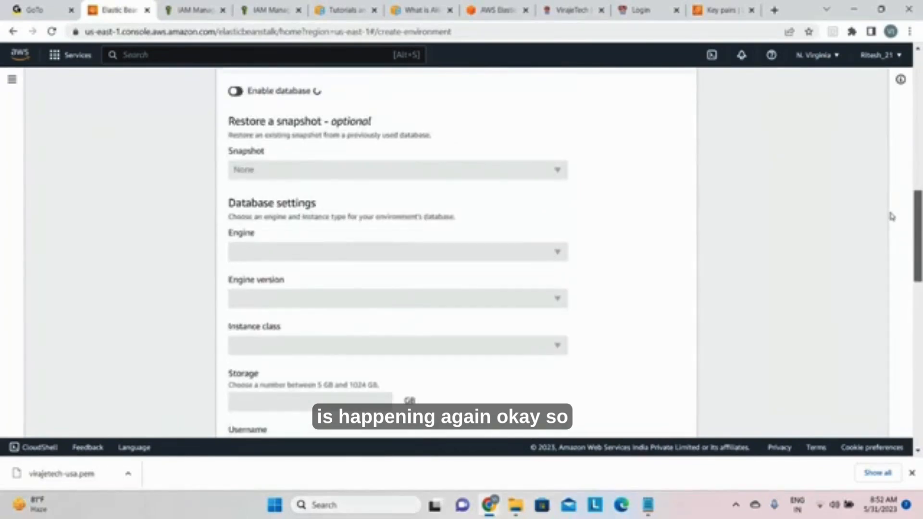
pyautogui.moveTo(892, 217); pyautogui.dragTo(890, 398)
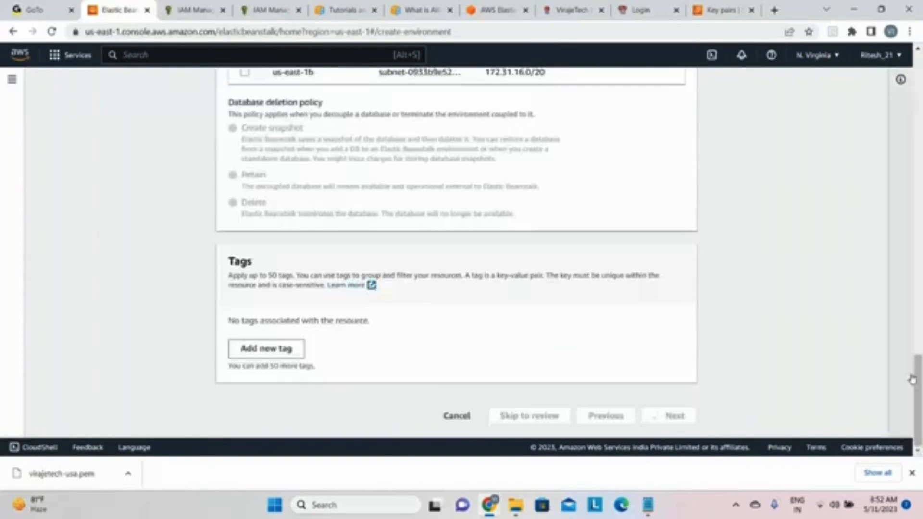
pyautogui.click(613, 420)
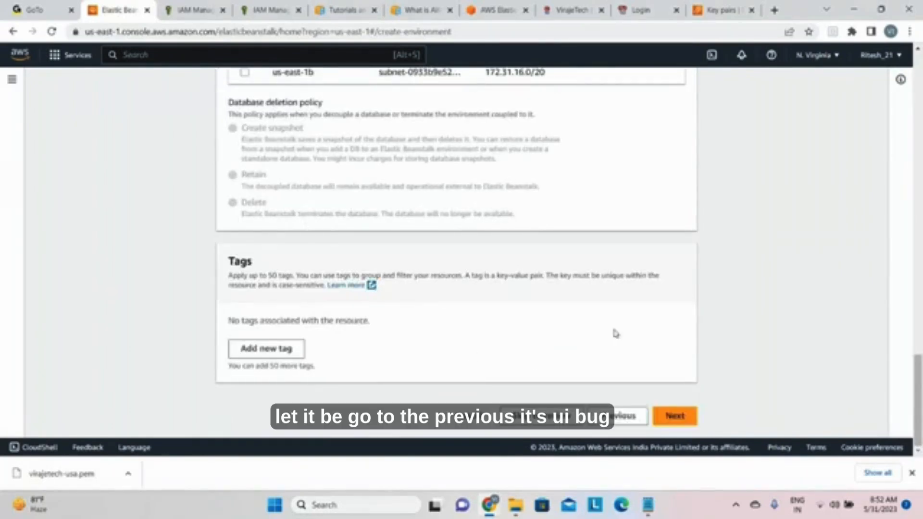
pyautogui.click(629, 412)
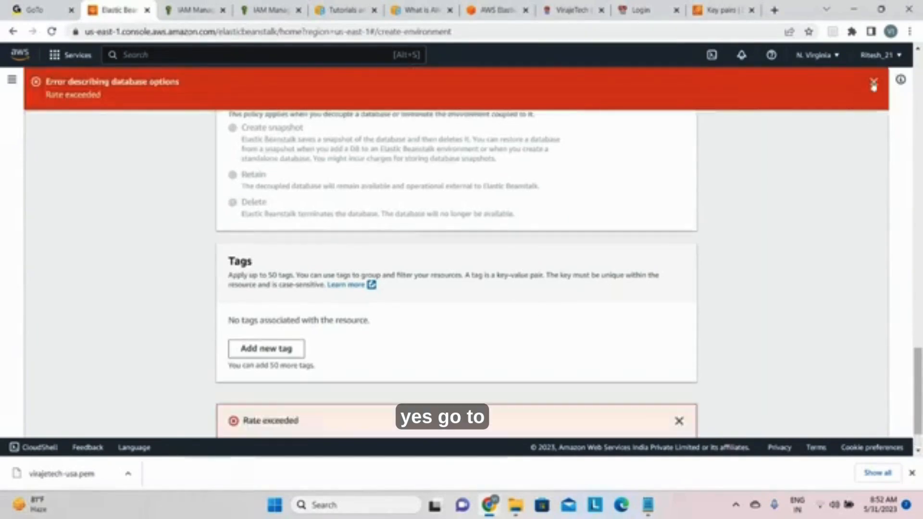
pyautogui.click(874, 82)
pyautogui.click(679, 421)
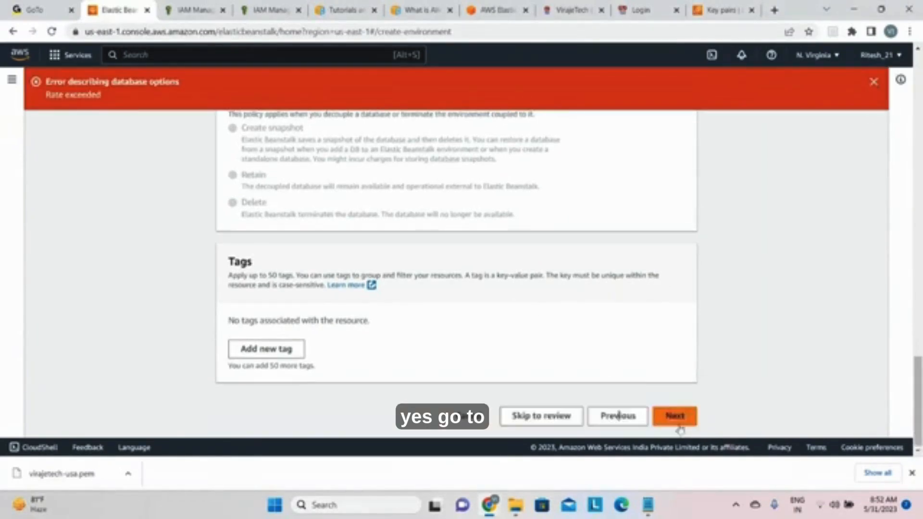
pyautogui.click(874, 83)
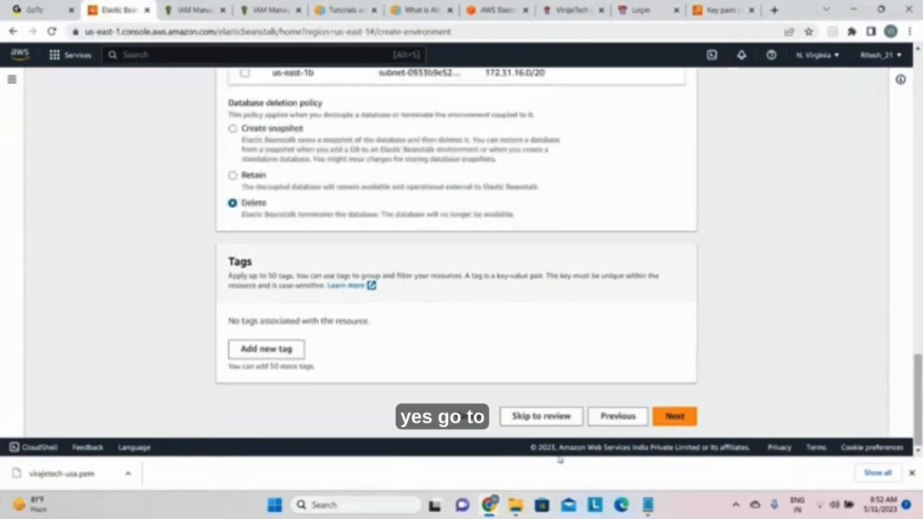
pyautogui.click(614, 416)
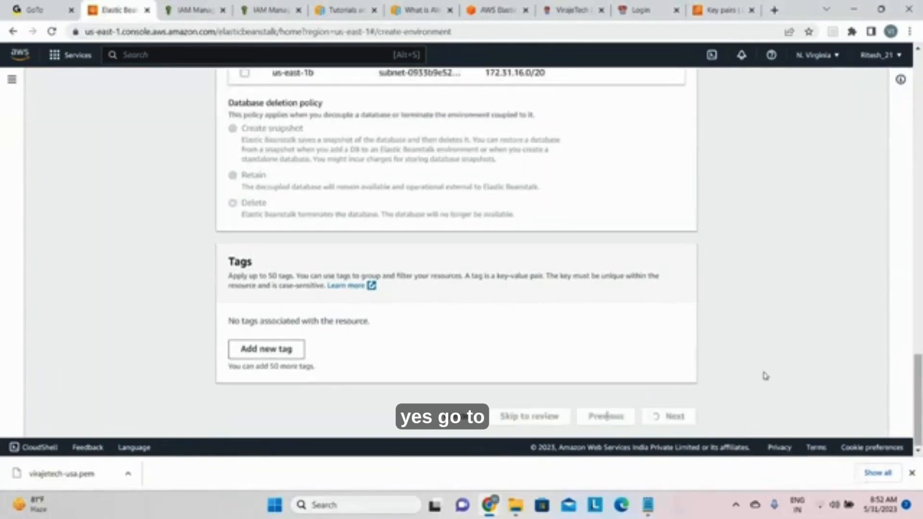
pyautogui.moveTo(489, 505)
pyautogui.click(489, 447)
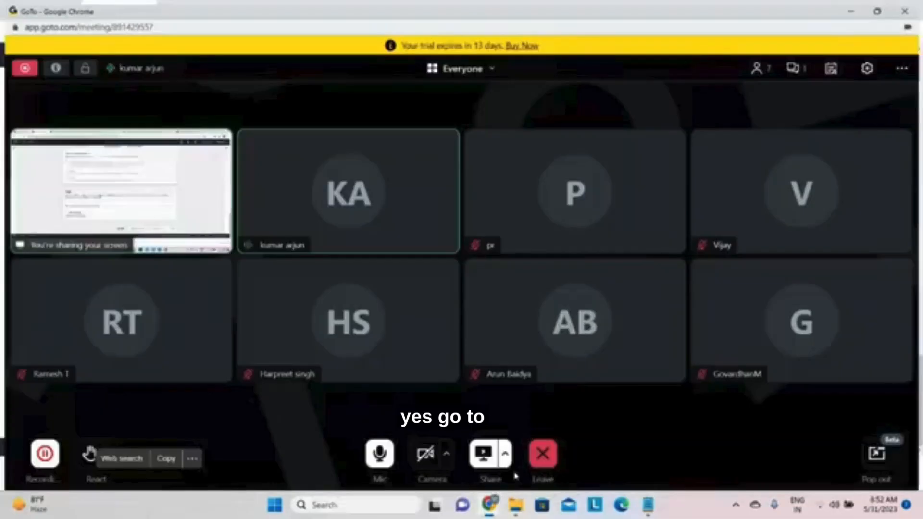
pyautogui.click(856, 6)
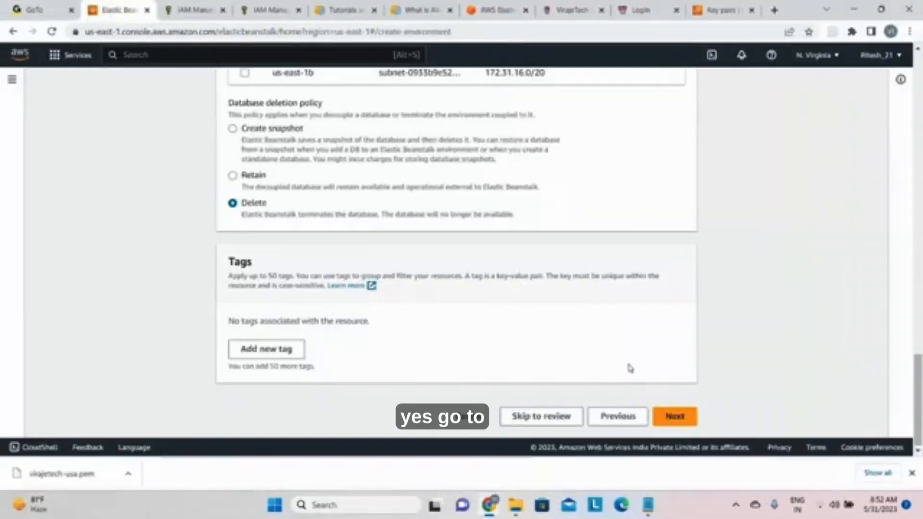
# Step: Return to the Configure service access step, advance again to networking, database and tags, and check the instance subnet and database settings
pyautogui.click(608, 417)
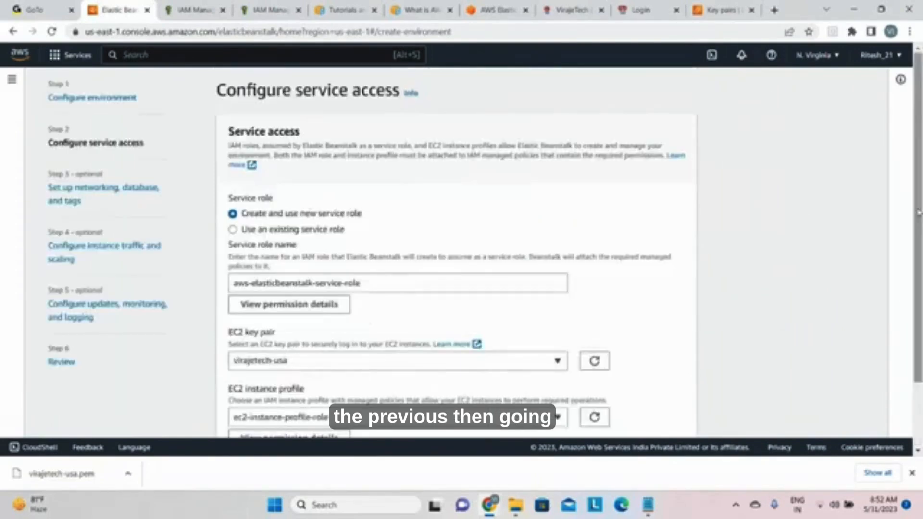
pyautogui.scroll(-2, 912, 370)
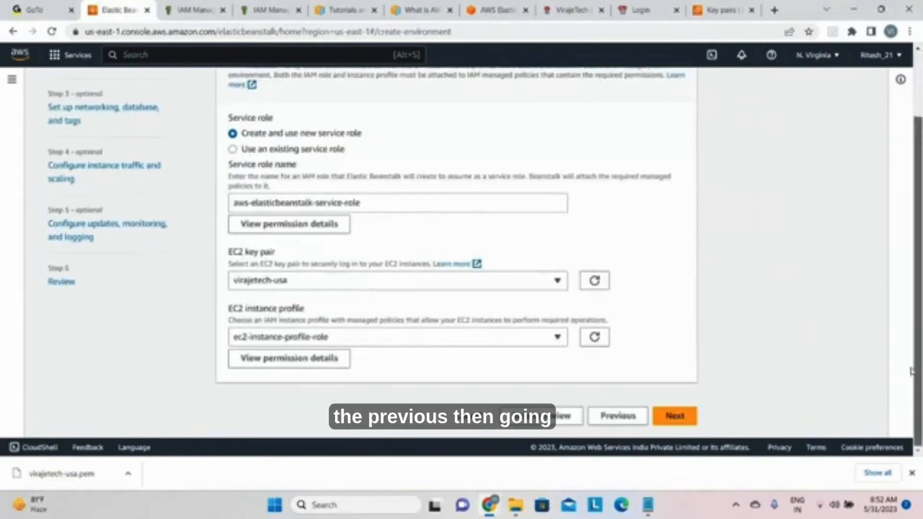
pyautogui.click(679, 421)
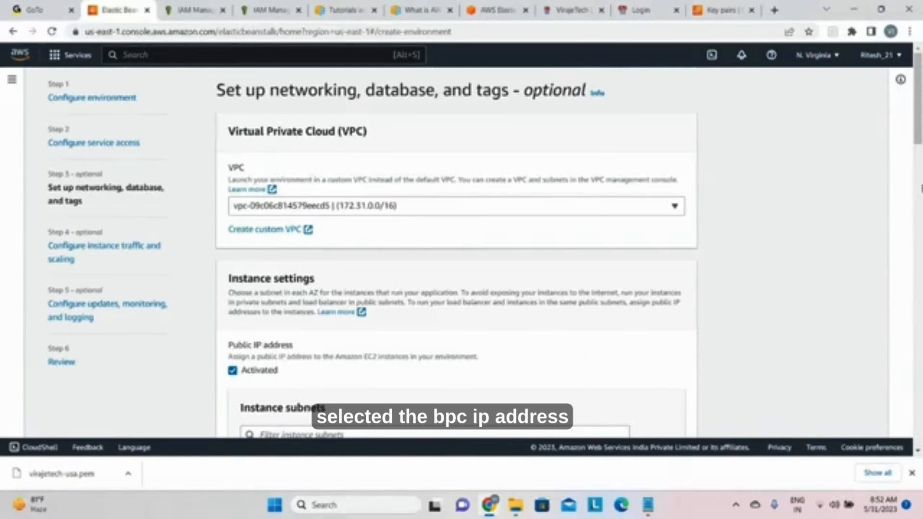
pyautogui.scroll(-7, 921, 190)
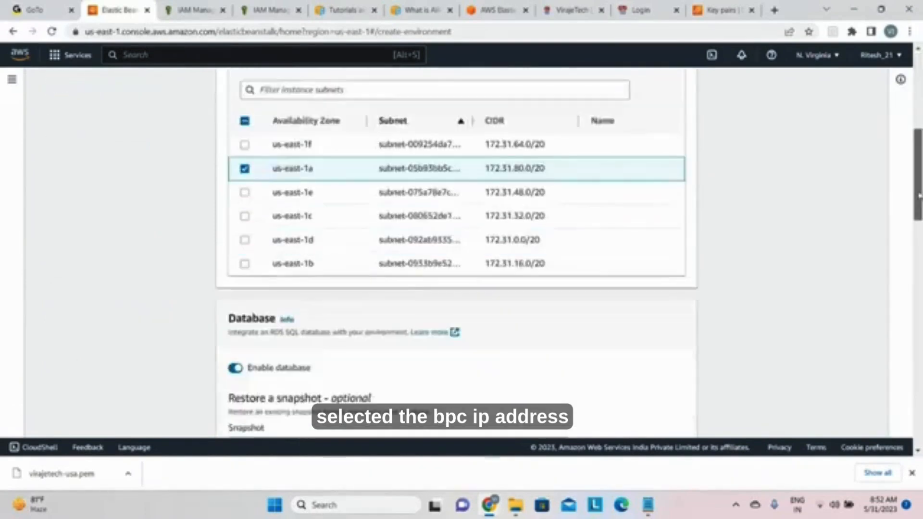
pyautogui.scroll(-6, 919, 197)
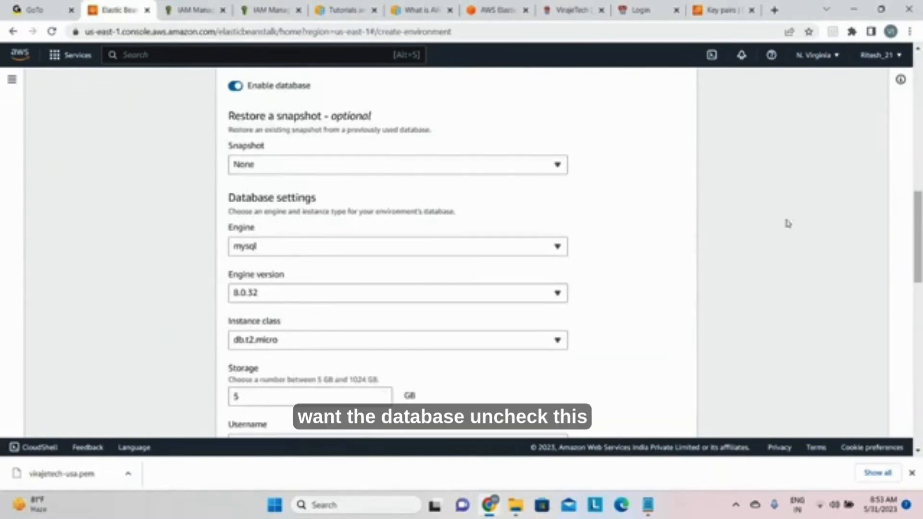
# Step: Clear the username and password from the environment's database settings
pyautogui.scroll(-4, 913, 208)
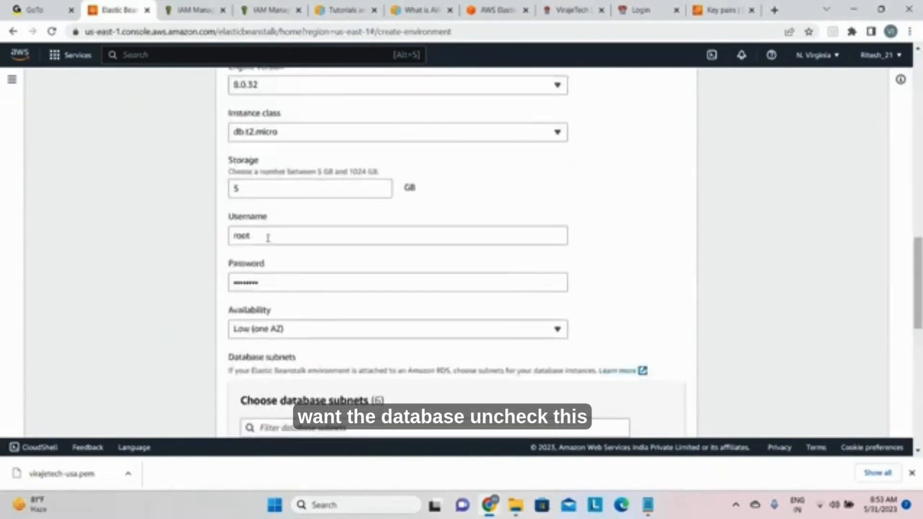
pyautogui.click(268, 237)
pyautogui.press('BackSpace')
pyautogui.press('BackSpace')
pyautogui.press('BackSpace')
pyautogui.press('BackSpace')
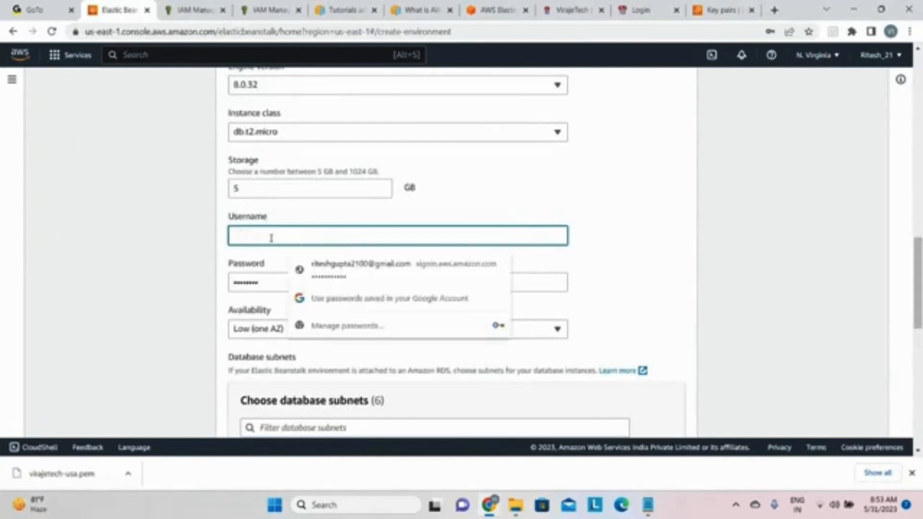
pyautogui.click(253, 283)
pyautogui.doubleClick(265, 293)
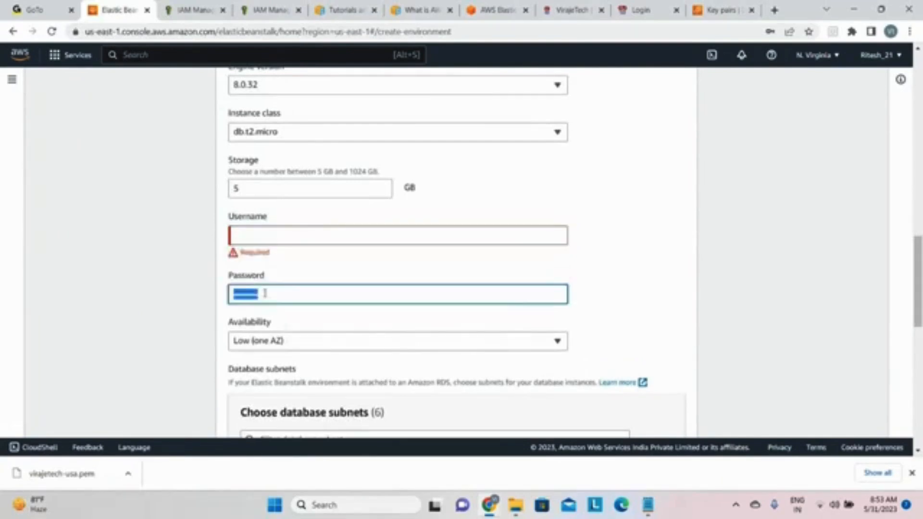
pyautogui.press('BackSpace')
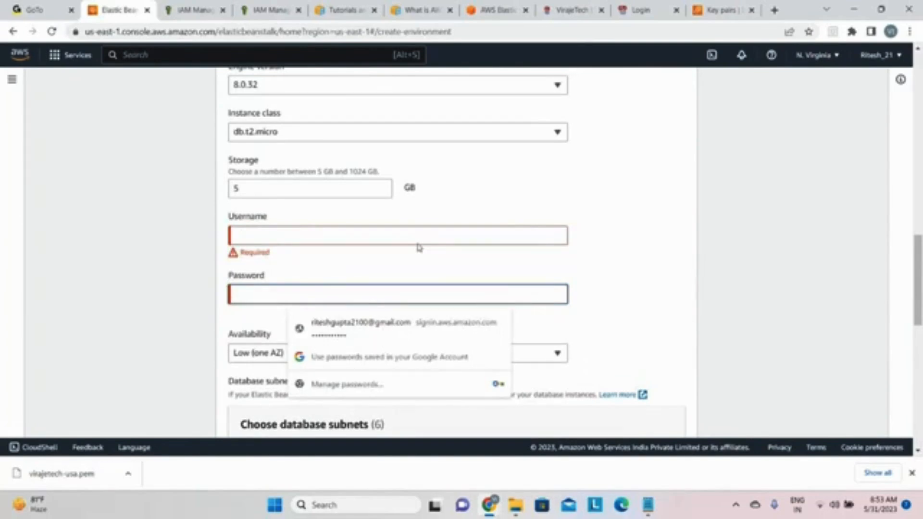
# Step: Disable the database for the environment and advance to the instance traffic and scaling configuration
pyautogui.moveTo(918, 263); pyautogui.dragTo(919, 158)
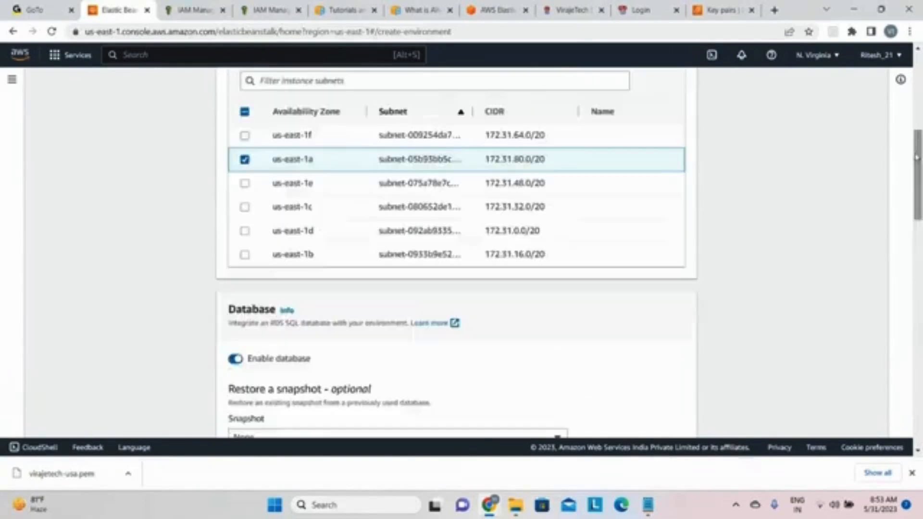
pyautogui.click(247, 361)
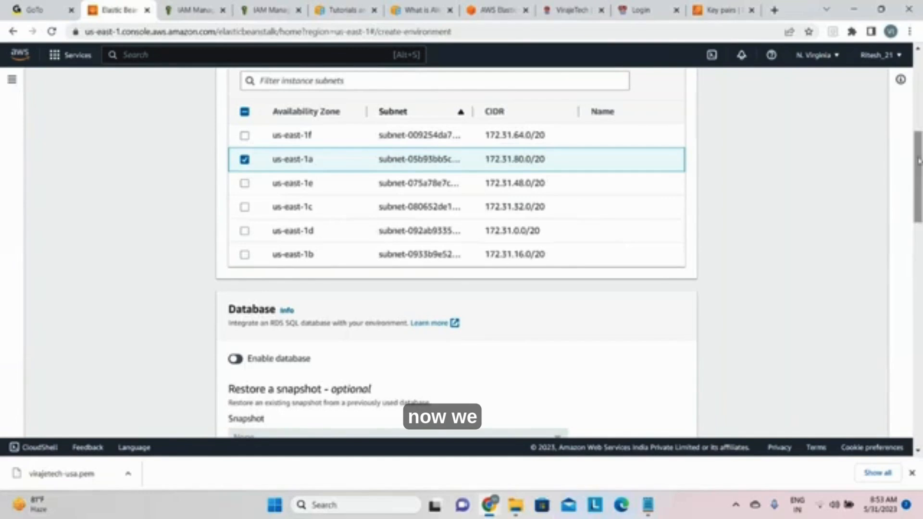
pyautogui.moveTo(919, 161); pyautogui.dragTo(917, 391)
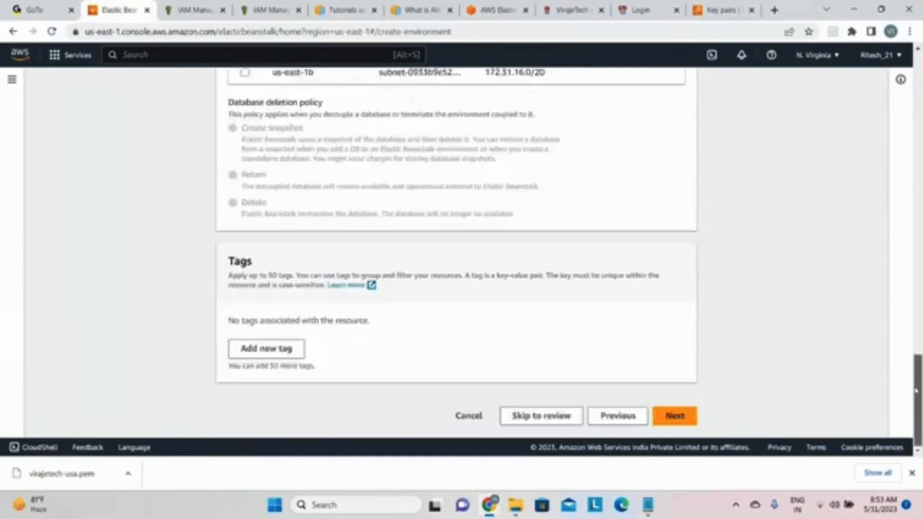
pyautogui.doubleClick(675, 416)
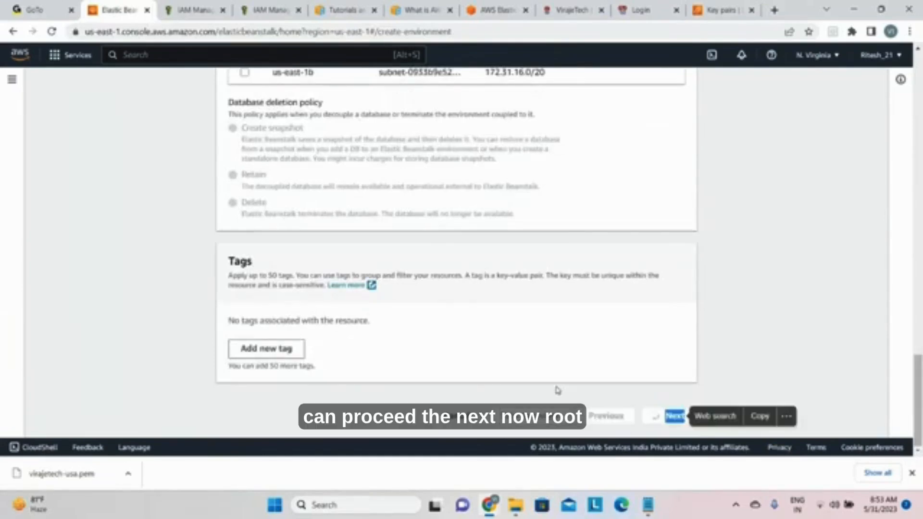
pyautogui.click(740, 322)
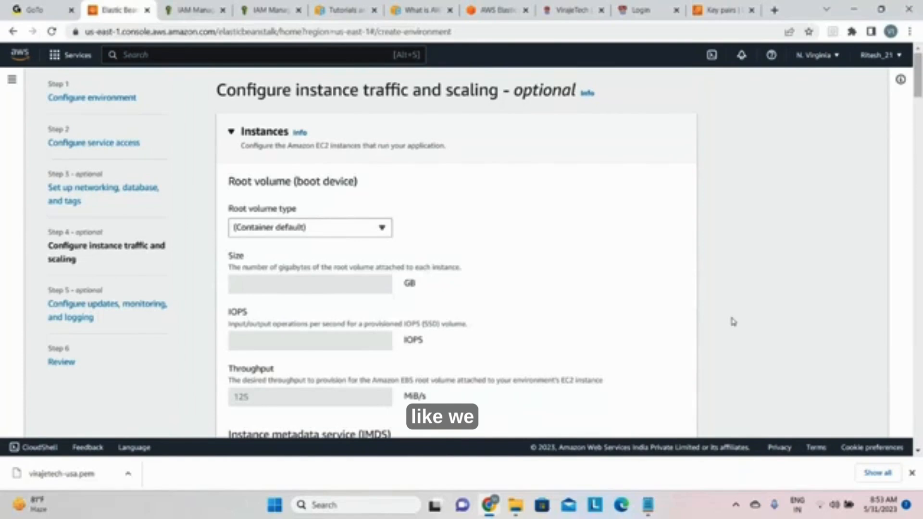
# Step: Set the root volume type to General Purpose (SSD) and assign the default EC2 security group to the instances
pyautogui.click(385, 233)
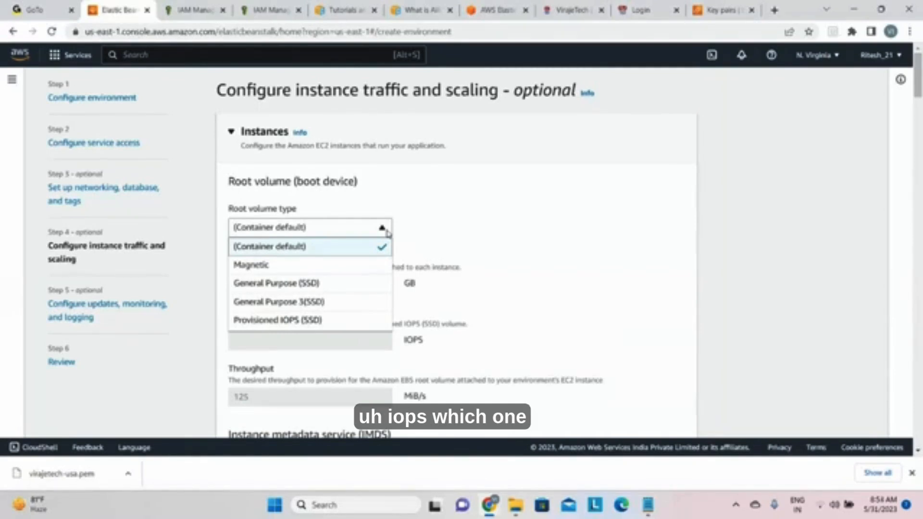
pyautogui.click(298, 284)
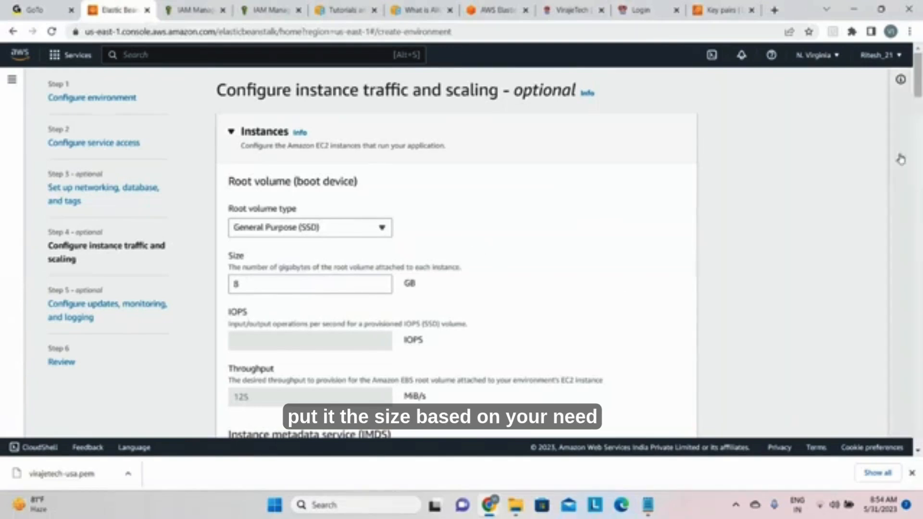
pyautogui.moveTo(918, 84); pyautogui.dragTo(918, 116)
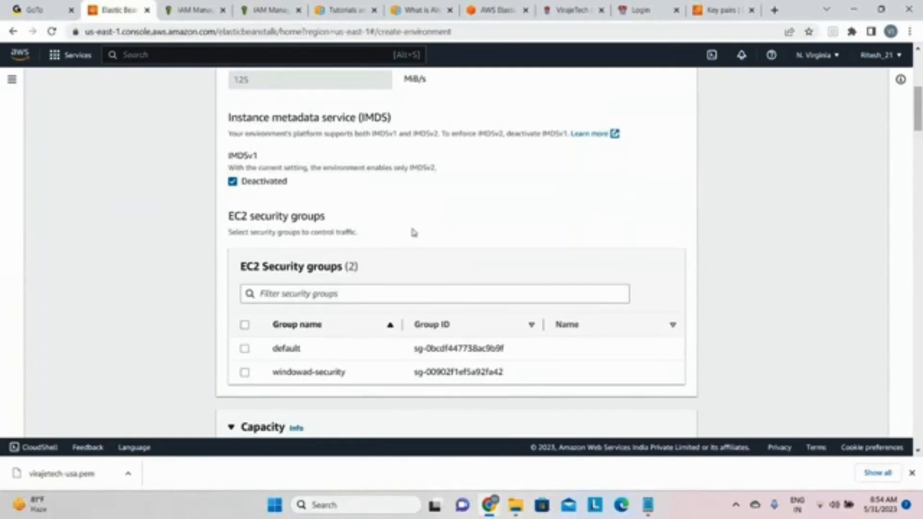
pyautogui.scroll(-3, 413, 233)
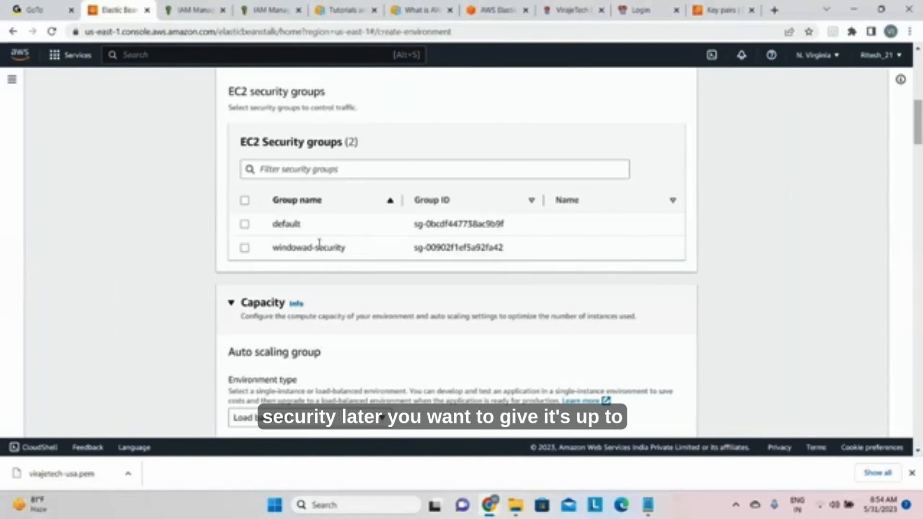
pyautogui.click(245, 224)
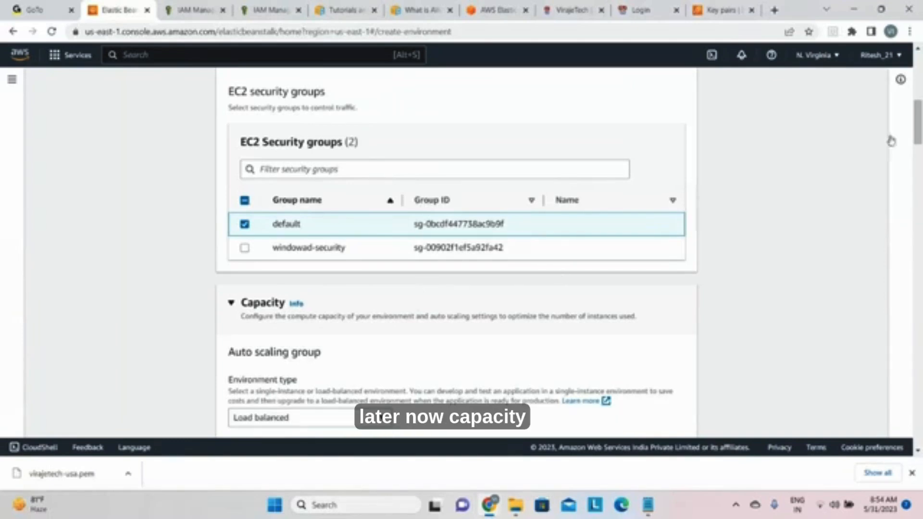
# Step: Try the Single instance environment type for the auto scaling group and return it to Load balanced
pyautogui.scroll(-1, 569, 252)
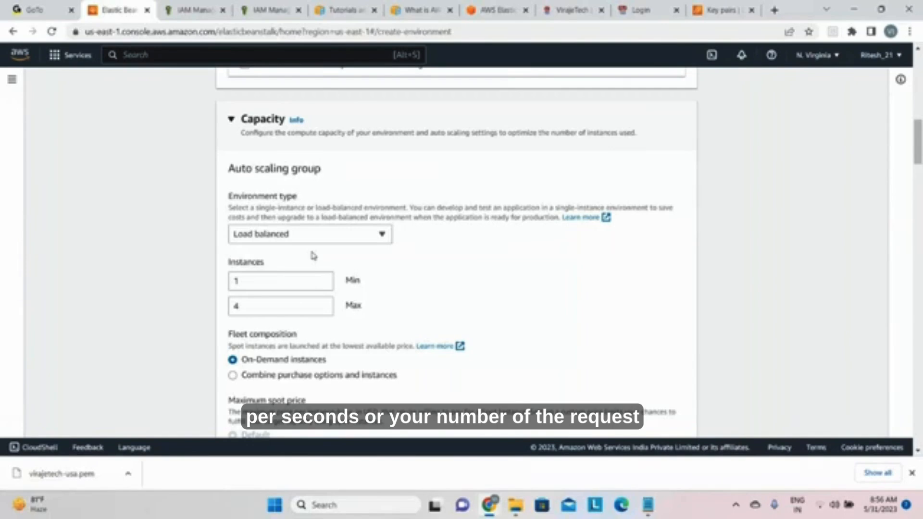
pyautogui.click(356, 239)
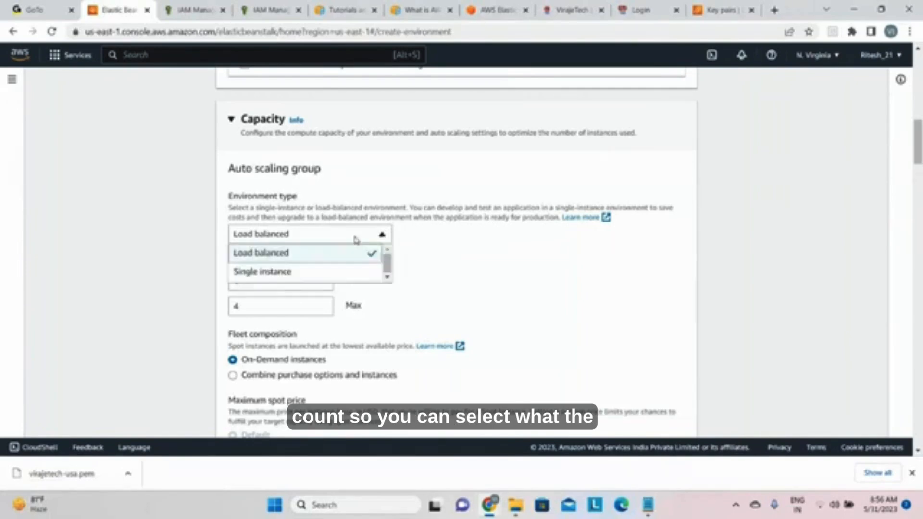
pyautogui.click(481, 267)
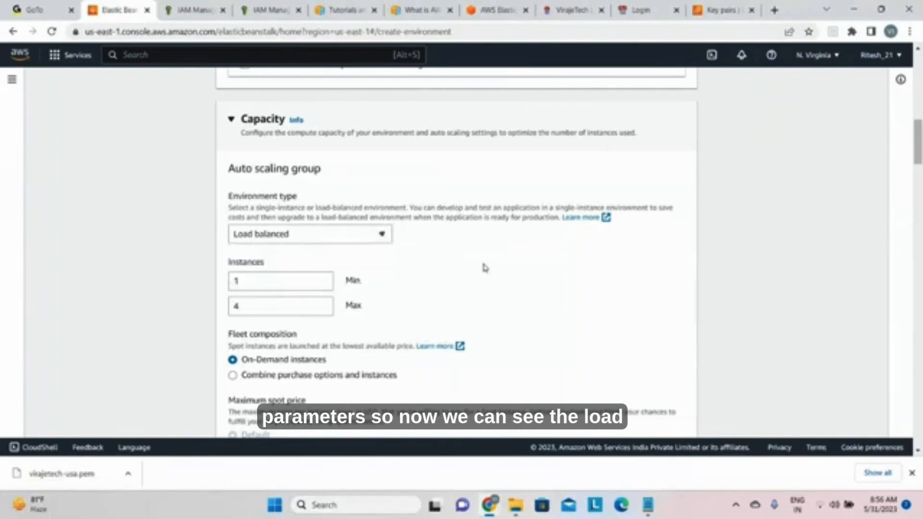
pyautogui.click(354, 239)
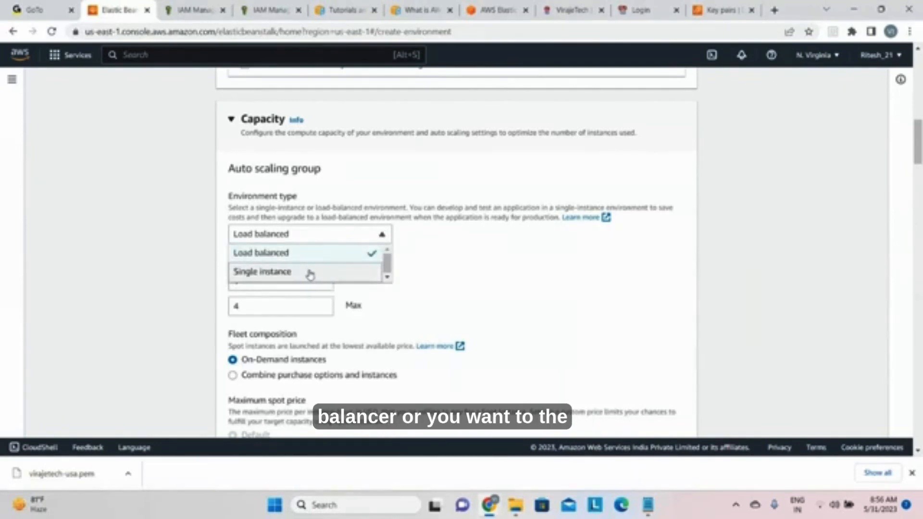
pyautogui.click(309, 273)
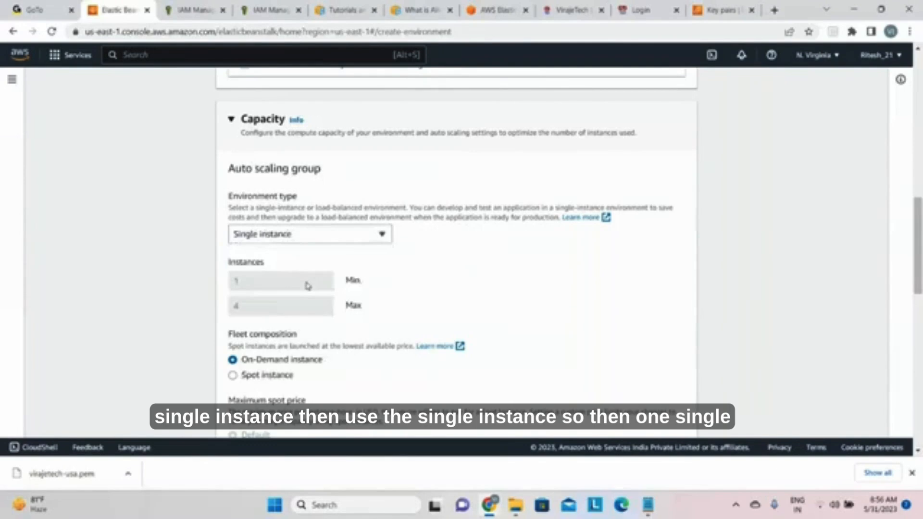
pyautogui.click(336, 236)
pyautogui.click(305, 254)
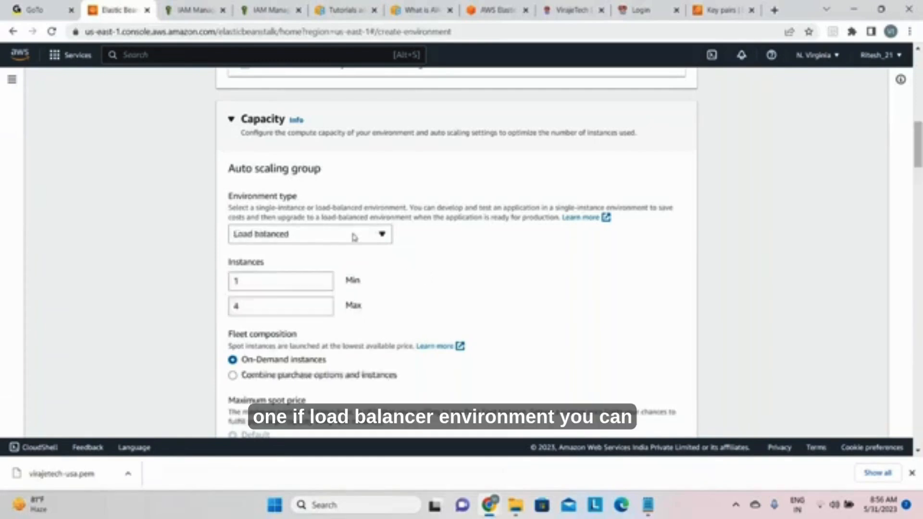
pyautogui.click(356, 235)
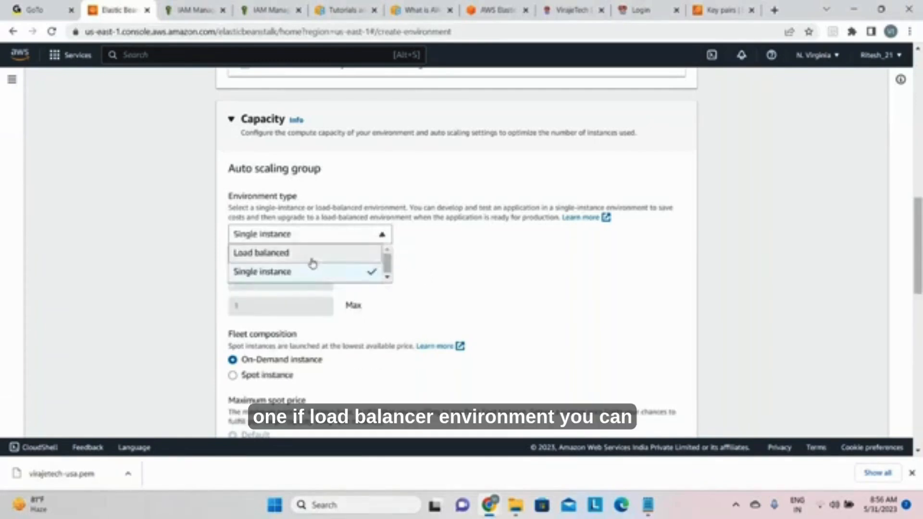
pyautogui.click(312, 255)
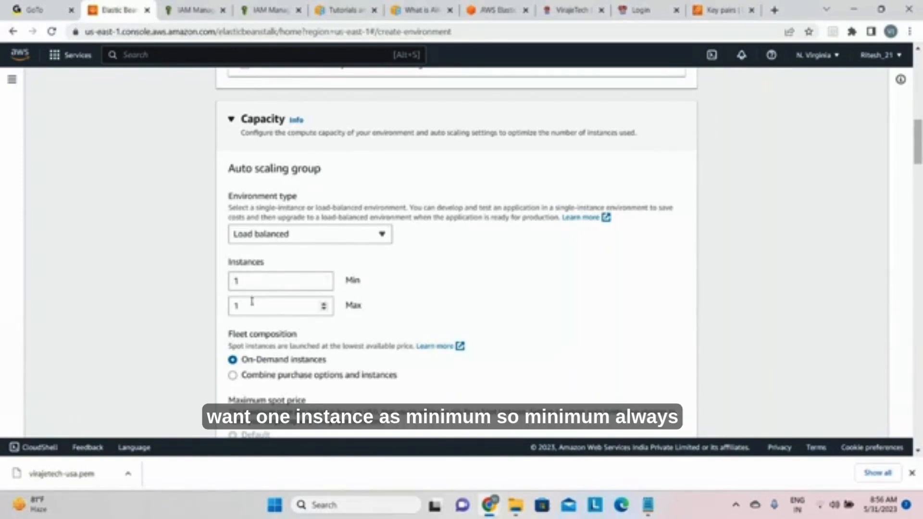
# Step: Try a maximum of 10 instances for the auto scaling group and replace it with 3
pyautogui.click(254, 302)
pyautogui.press('BackSpace')
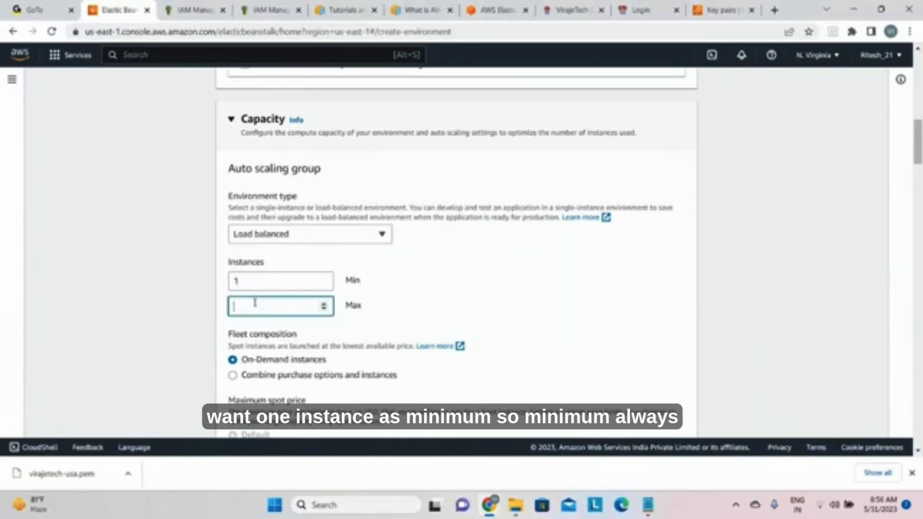
pyautogui.write('1')
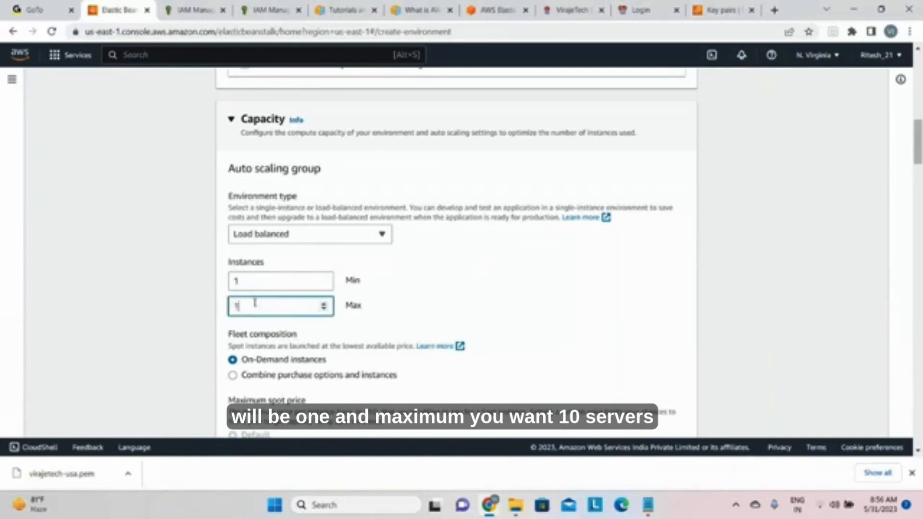
pyautogui.write('0')
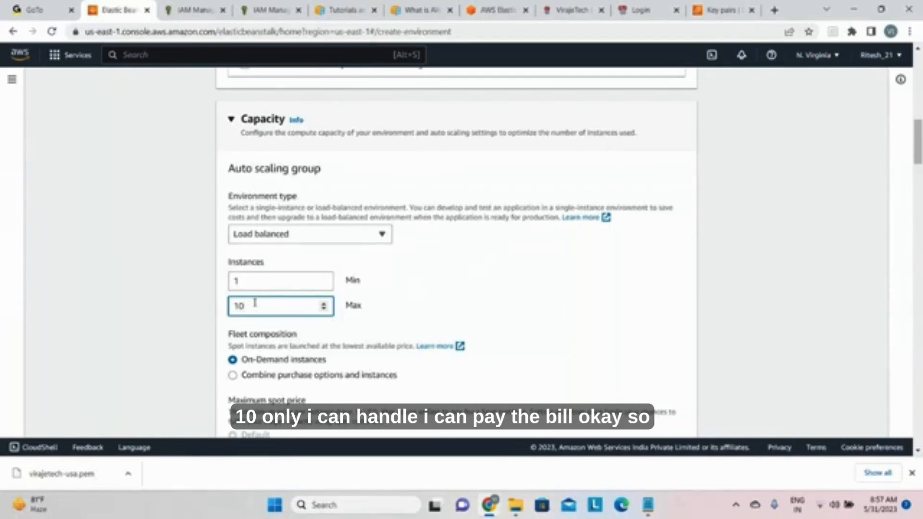
pyautogui.press('BackSpace')
pyautogui.press('BackSpace')
pyautogui.write('5')
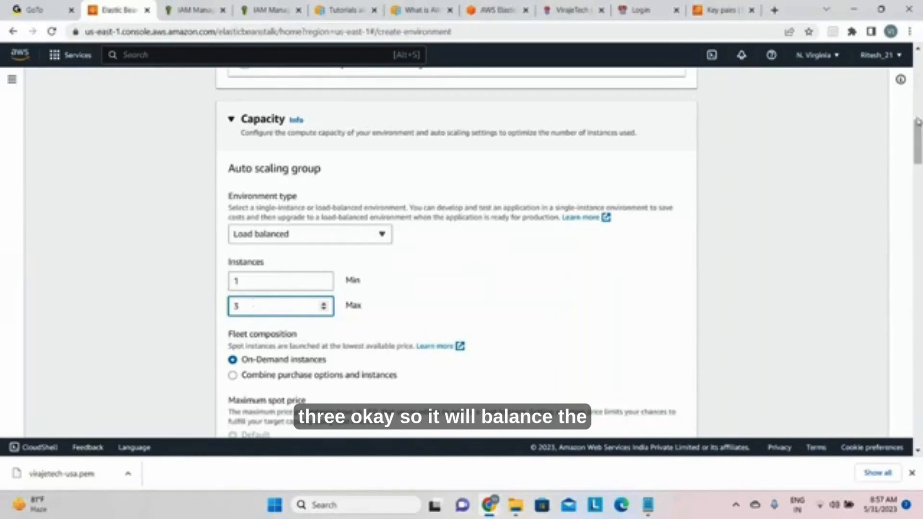
# Step: Examine the fleet composition, on-demand, architecture and x86 instance type options in the capacity settings
pyautogui.scroll(-4, 918, 141)
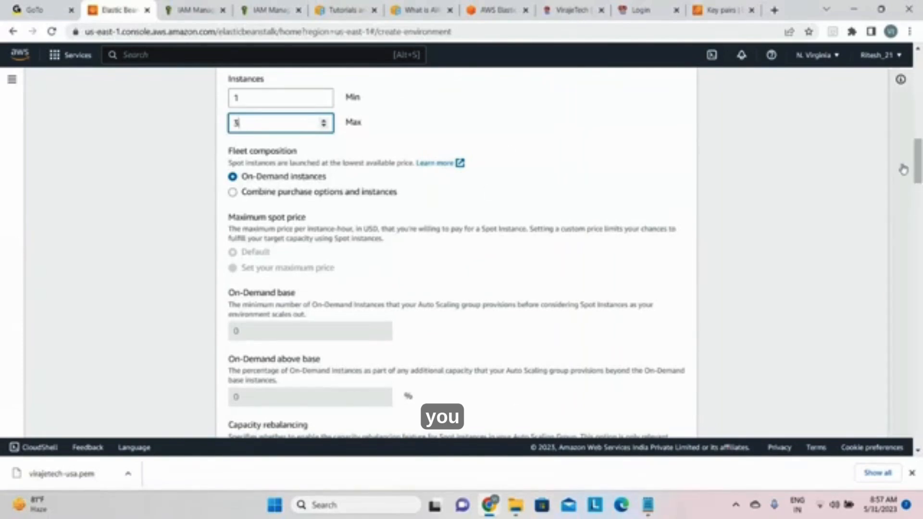
pyautogui.moveTo(918, 161); pyautogui.dragTo(918, 178)
pyautogui.scroll(-2, 916, 181)
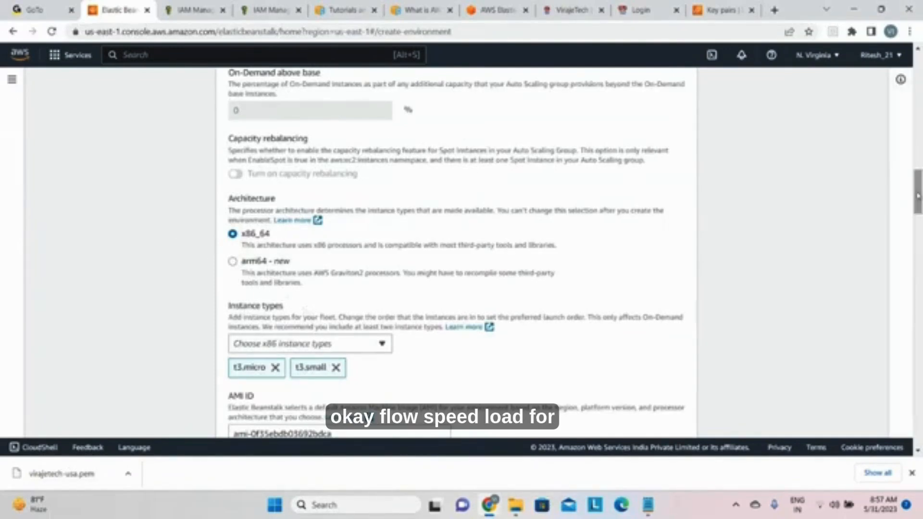
pyautogui.moveTo(919, 197); pyautogui.dragTo(920, 202)
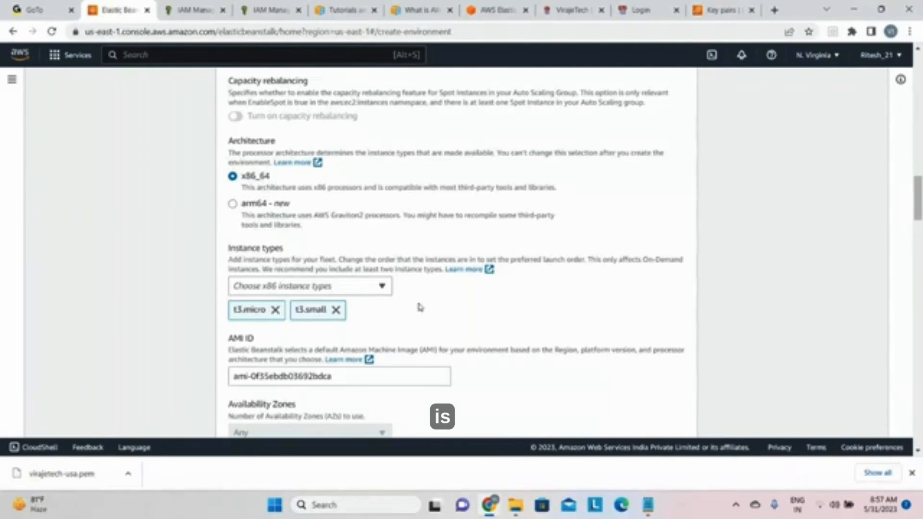
pyautogui.click(382, 287)
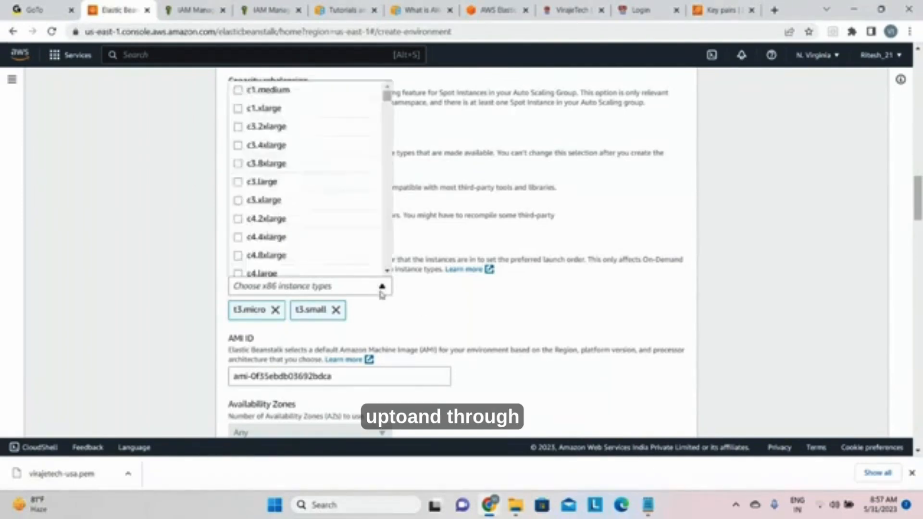
pyautogui.click(382, 292)
pyautogui.click(382, 293)
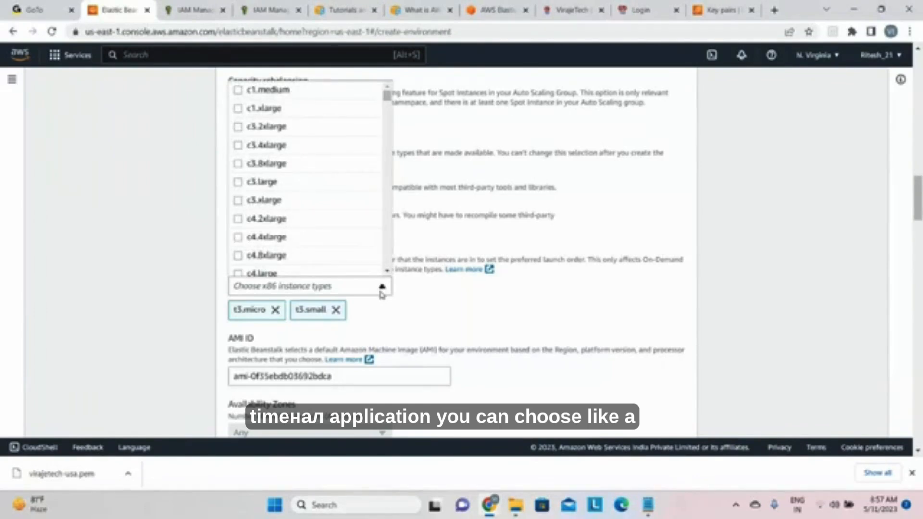
pyautogui.click(522, 298)
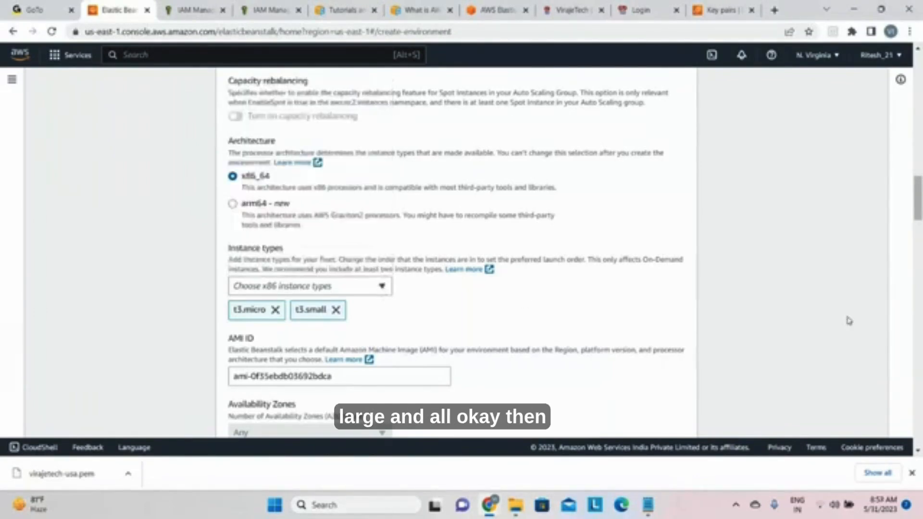
# Step: Set the scaling trigger metric to CPUUtilization
pyautogui.scroll(-4, 381, 244)
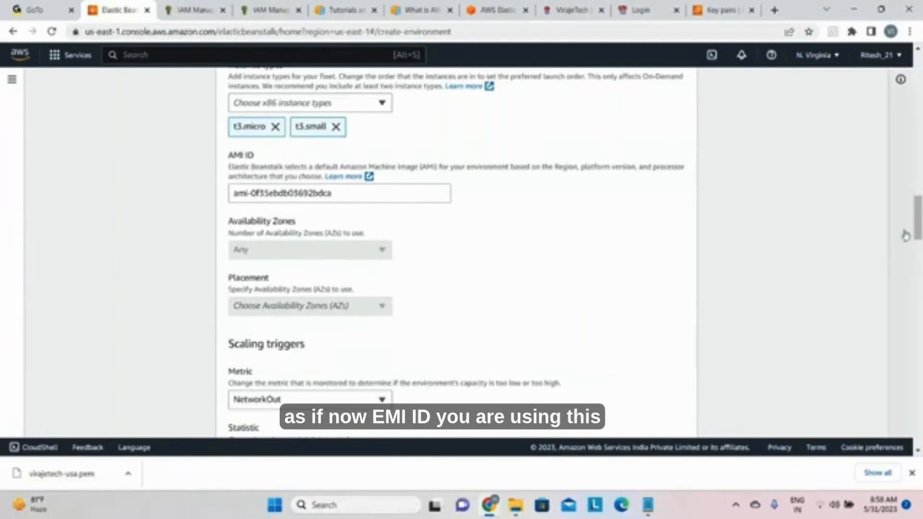
pyautogui.moveTo(919, 217); pyautogui.dragTo(918, 240)
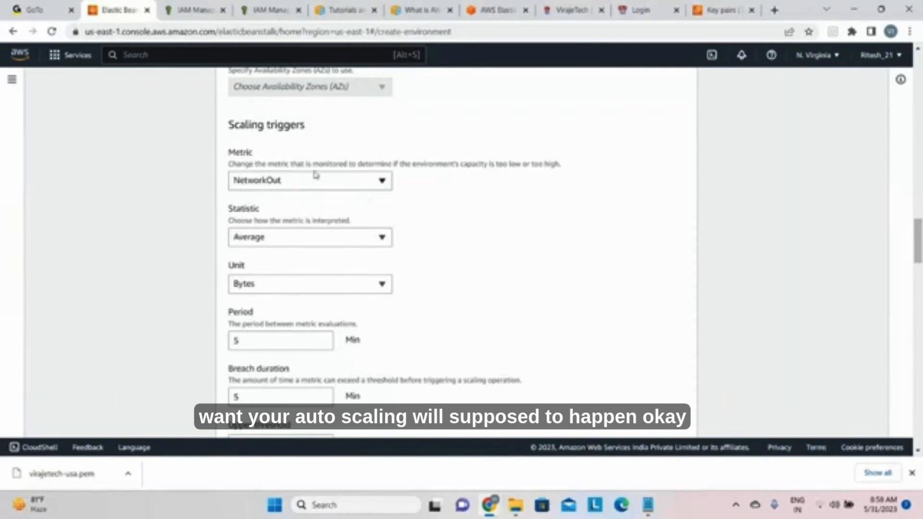
pyautogui.click(336, 183)
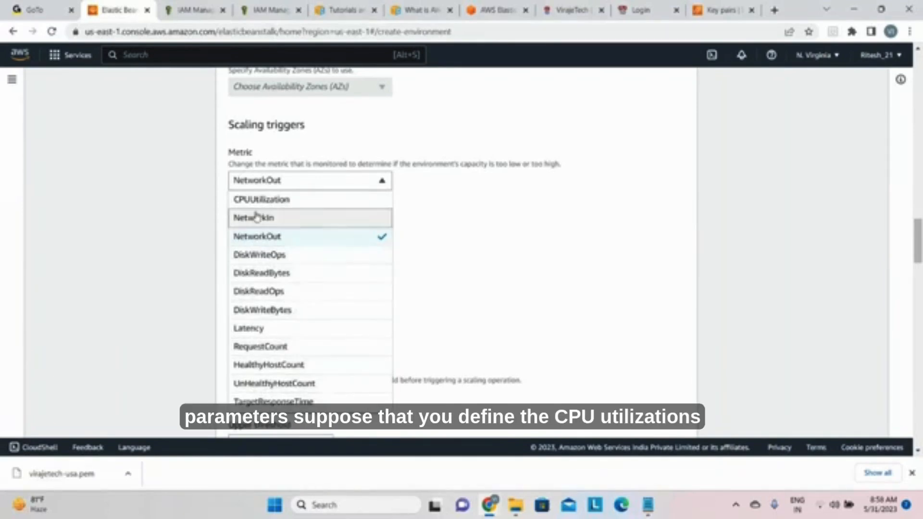
pyautogui.click(255, 200)
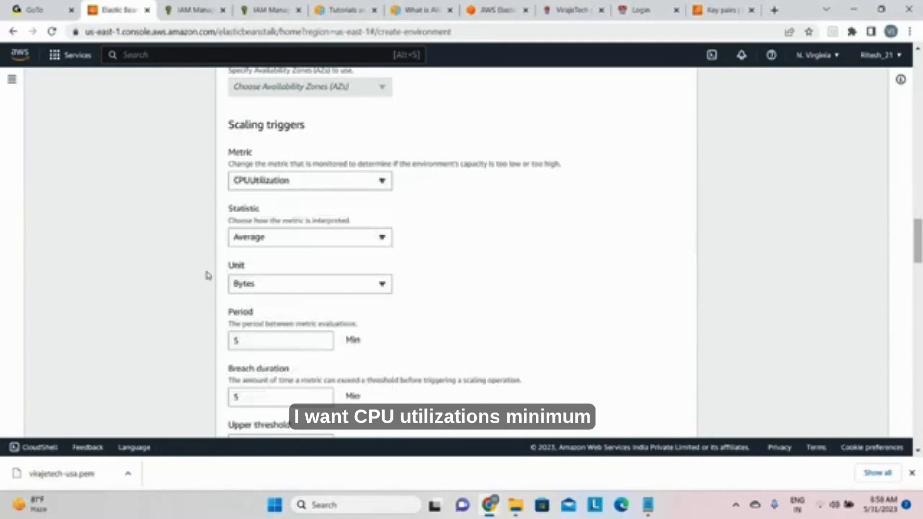
# Step: Set the scaling trigger statistic to Maximum
pyautogui.click(290, 238)
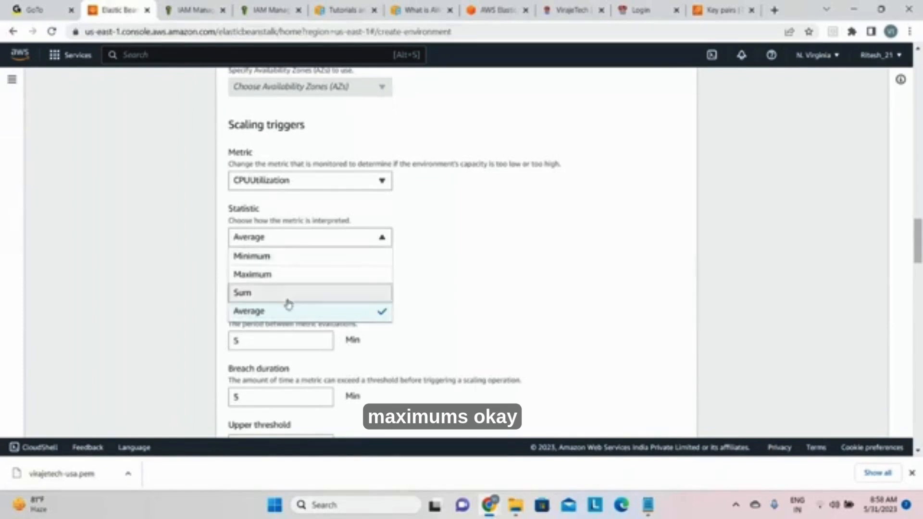
pyautogui.click(451, 253)
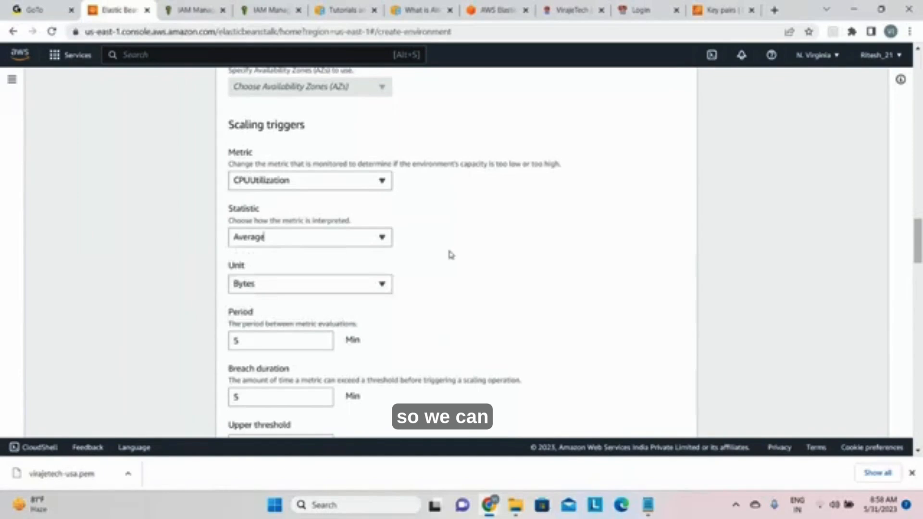
pyautogui.click(355, 238)
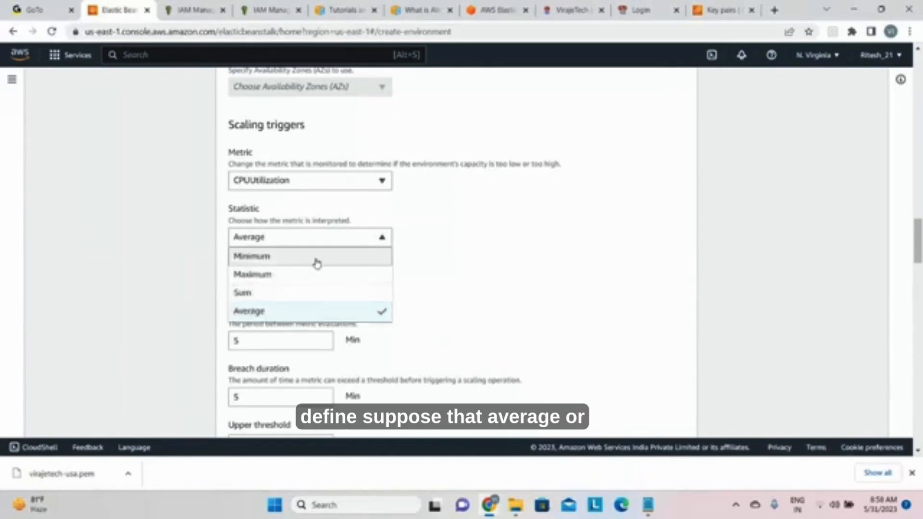
pyautogui.click(317, 274)
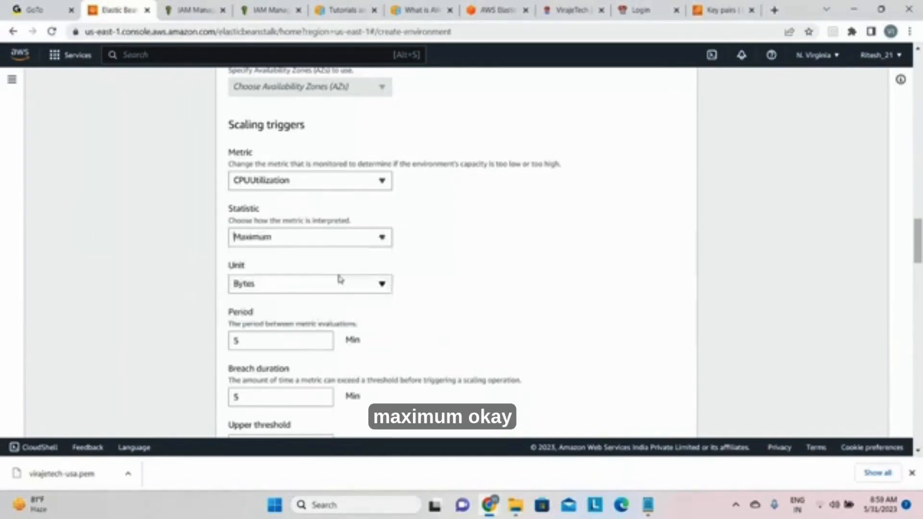
# Step: Set the scaling trigger unit to Percent and the period between metric evaluations to 2 minutes
pyautogui.click(343, 292)
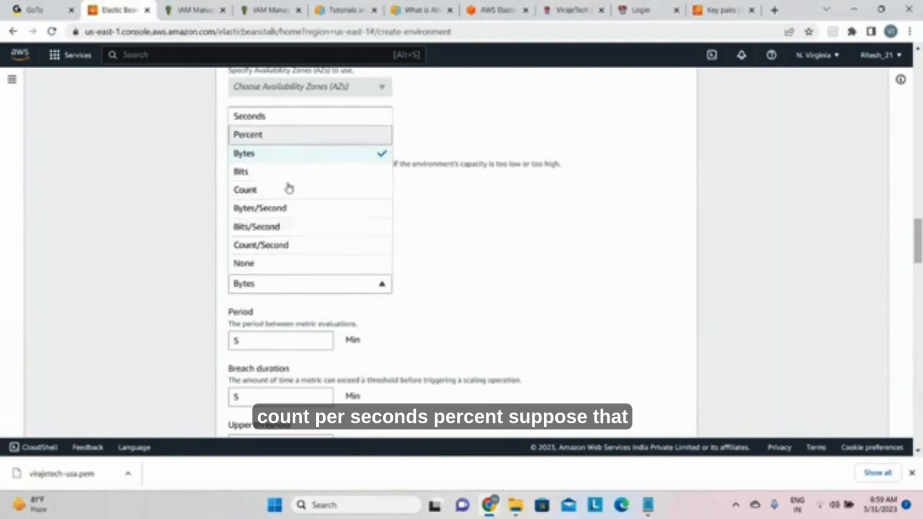
pyautogui.click(293, 138)
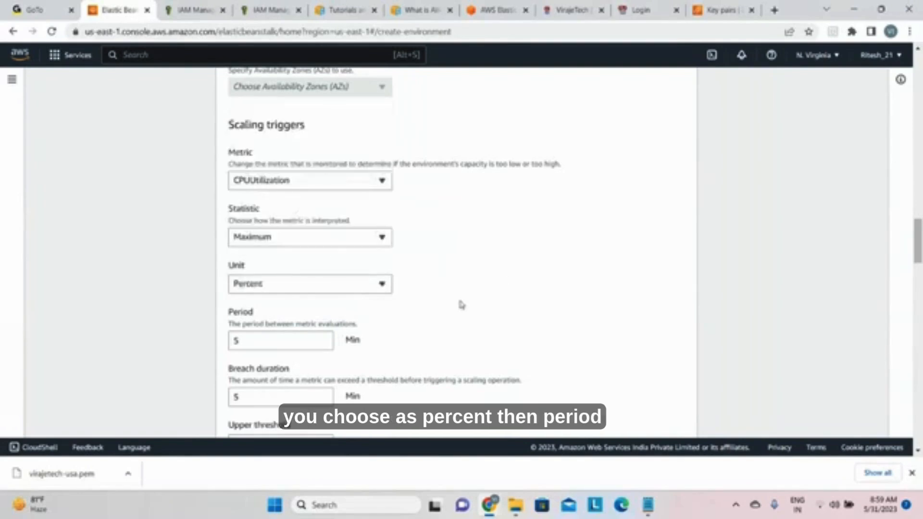
pyautogui.moveTo(919, 240); pyautogui.dragTo(850, 250)
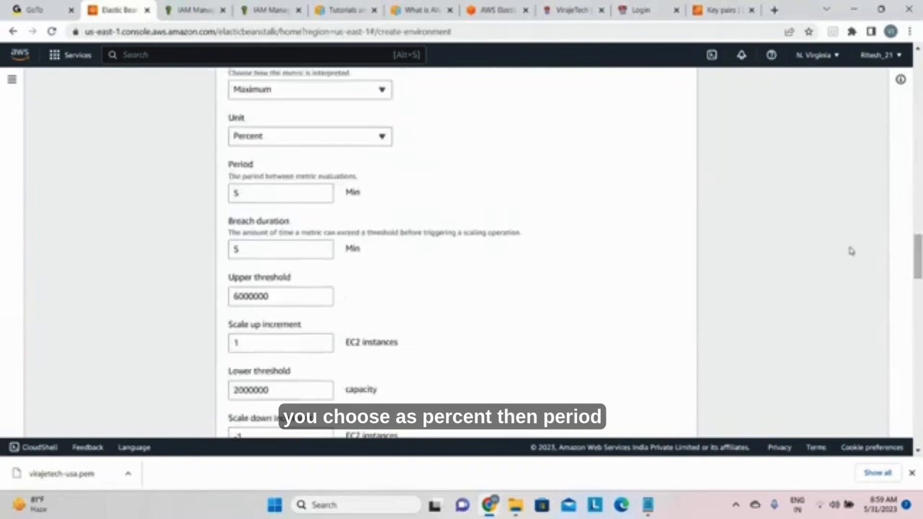
pyautogui.click(254, 194)
pyautogui.press('BackSpace')
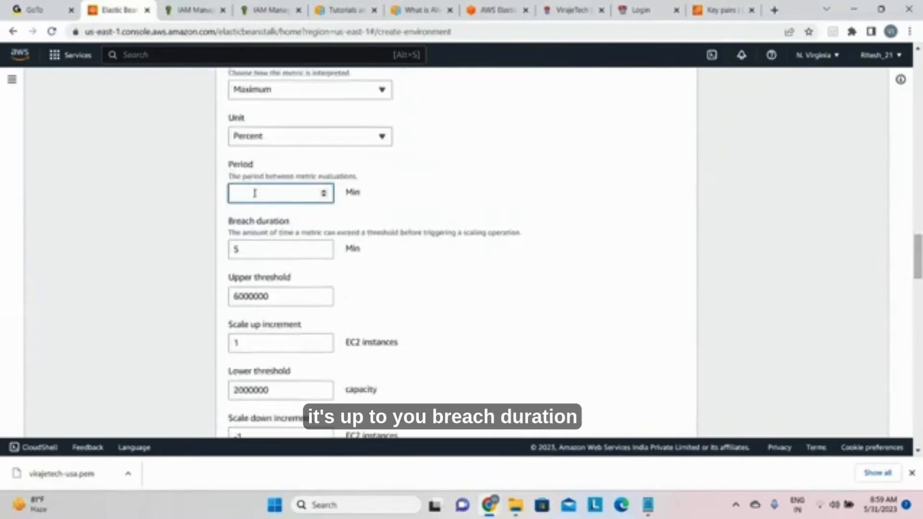
pyautogui.write('2')
# Step: Set the breach duration of the scaling trigger to 2 minutes
pyautogui.click(248, 242)
pyautogui.press('BackSpace')
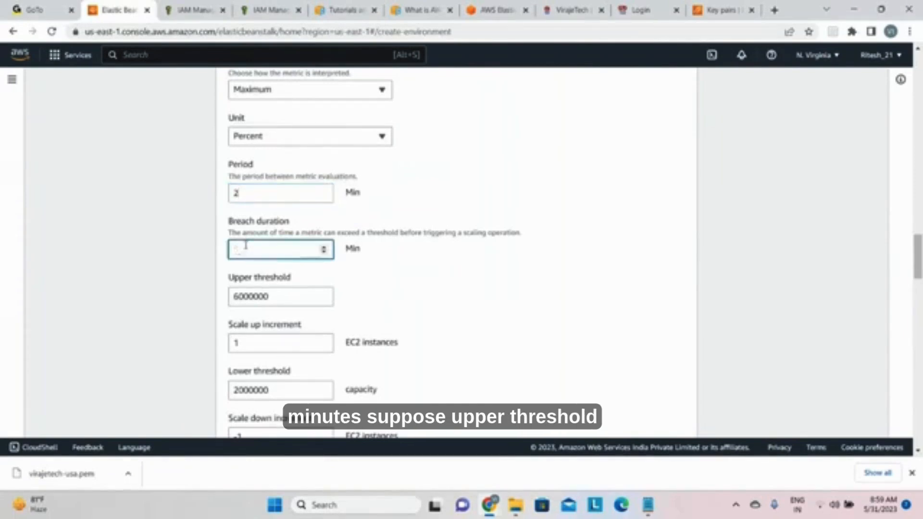
pyautogui.write('2')
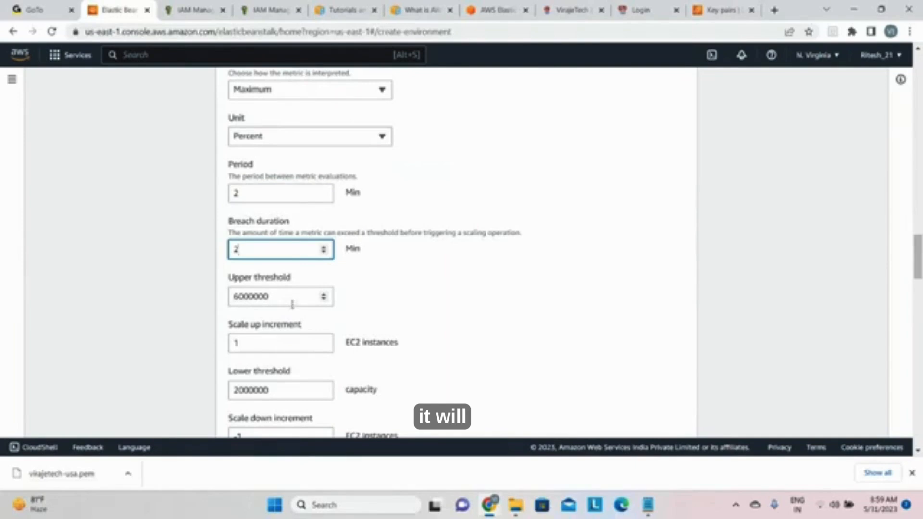
# Step: Set the upper threshold of the scaling trigger to 75
pyautogui.click(281, 301)
pyautogui.press('BackSpace')
pyautogui.press('BackSpace')
pyautogui.press('BackSpace')
pyautogui.press('BackSpace')
pyautogui.press('BackSpace')
pyautogui.press('BackSpace')
pyautogui.press('BackSpace')
pyautogui.write('75')
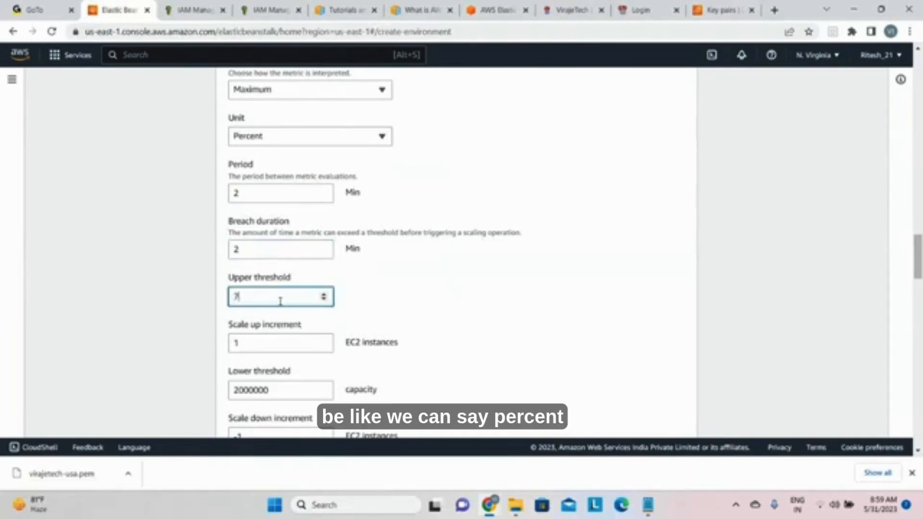
pyautogui.click(455, 306)
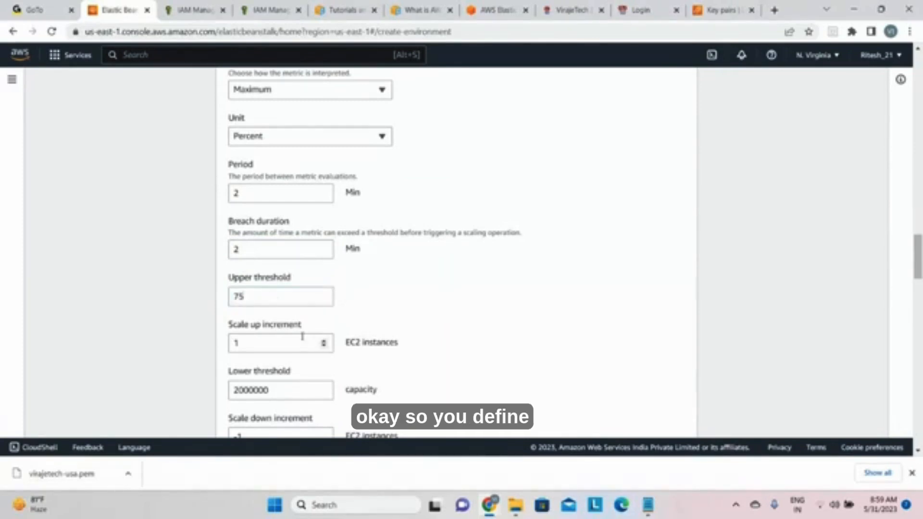
# Step: Set the lower threshold of the scaling trigger to 35 and its statistic to Average
pyautogui.click(284, 389)
pyautogui.press('BackSpace')
pyautogui.press('BackSpace')
pyautogui.press('BackSpace')
pyautogui.press('BackSpace')
pyautogui.press('BackSpace')
pyautogui.press('BackSpace')
pyautogui.press('BackSpace')
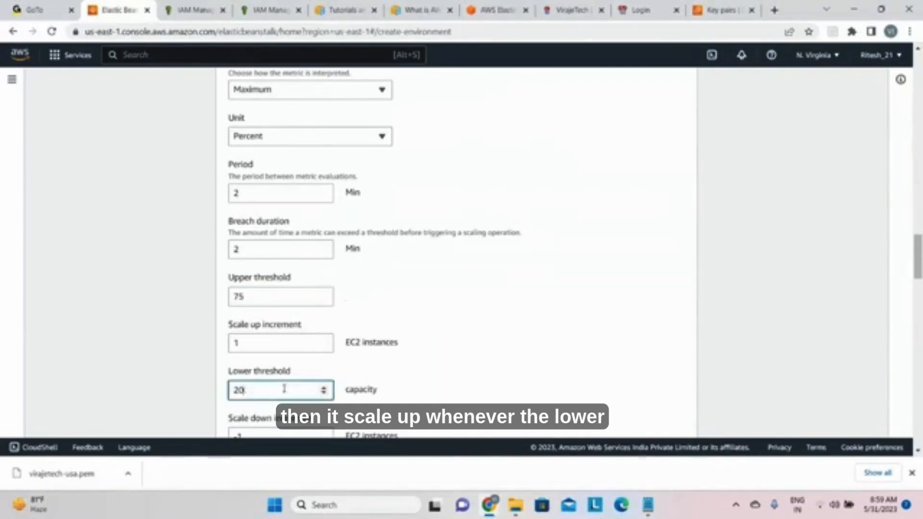
pyautogui.write('35')
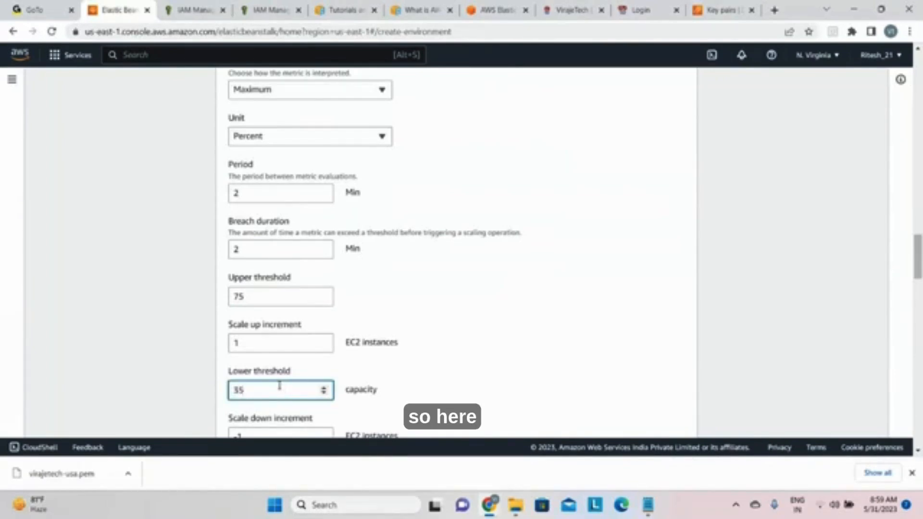
pyautogui.click(288, 95)
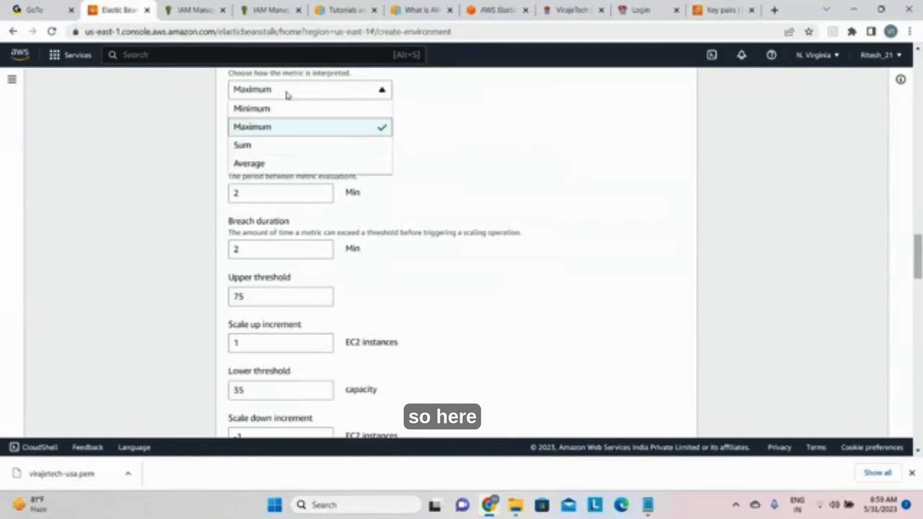
pyautogui.click(255, 163)
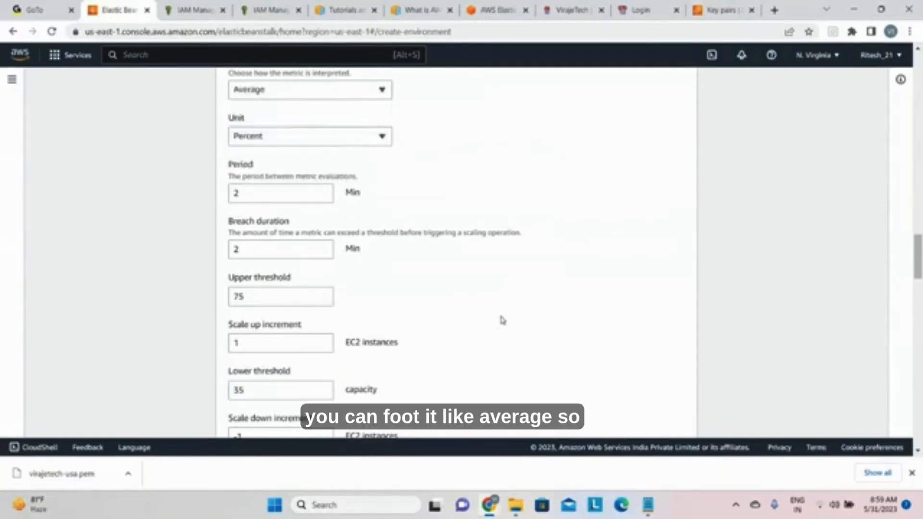
# Step: Try the Network load balancer type and return it to Application load balancer
pyautogui.moveTo(916, 262); pyautogui.dragTo(918, 277)
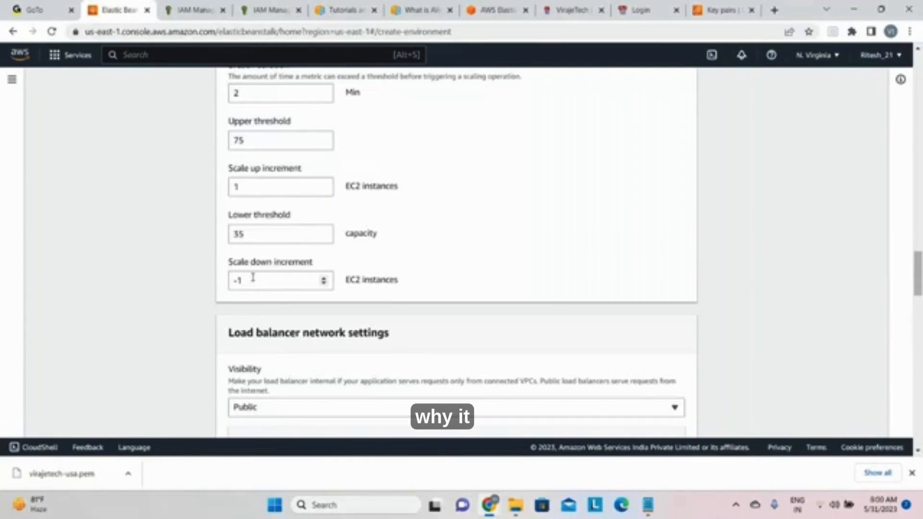
pyautogui.moveTo(917, 283); pyautogui.dragTo(917, 319)
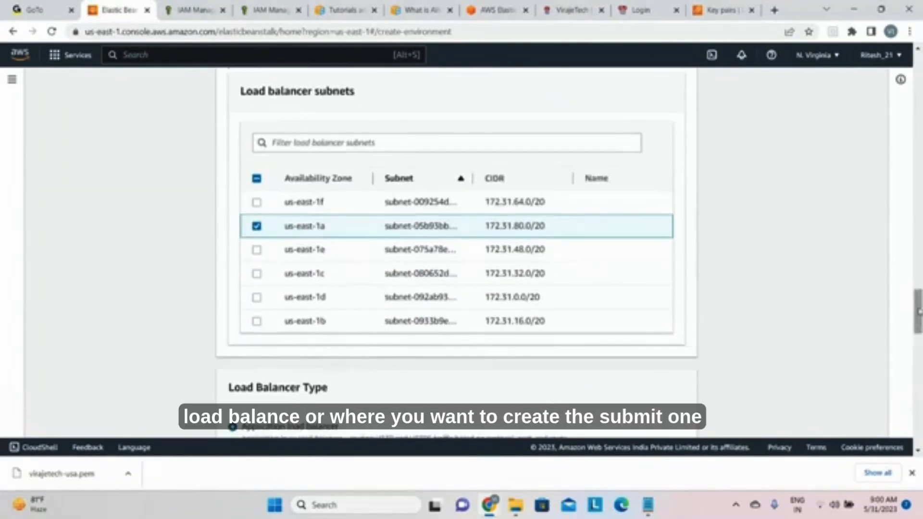
pyautogui.moveTo(920, 311); pyautogui.dragTo(918, 336)
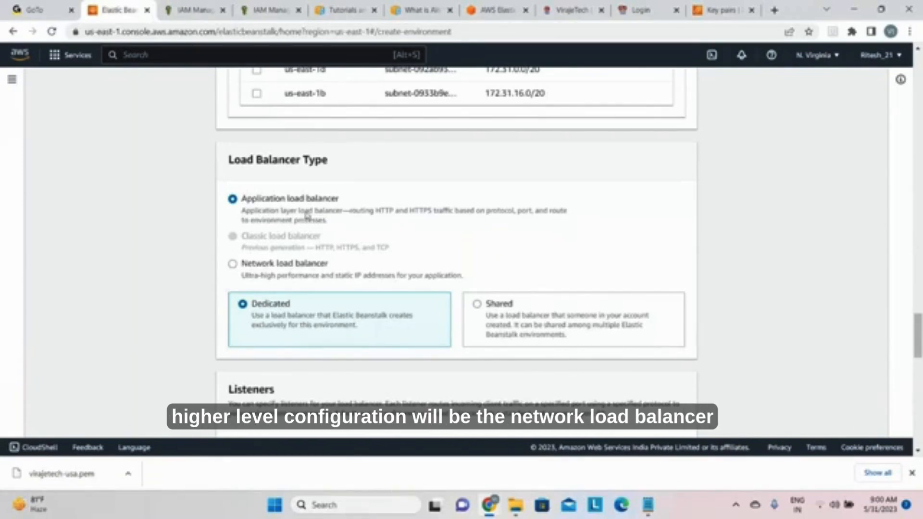
pyautogui.click(233, 264)
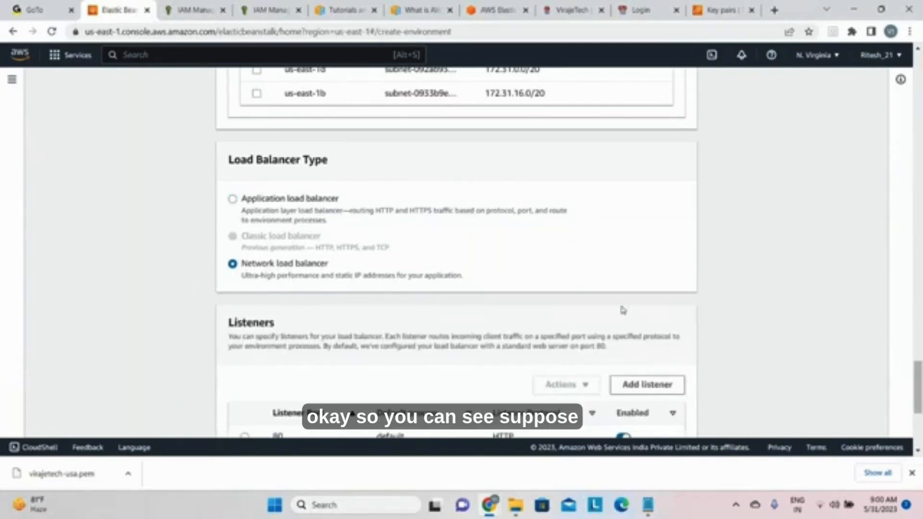
pyautogui.click(232, 199)
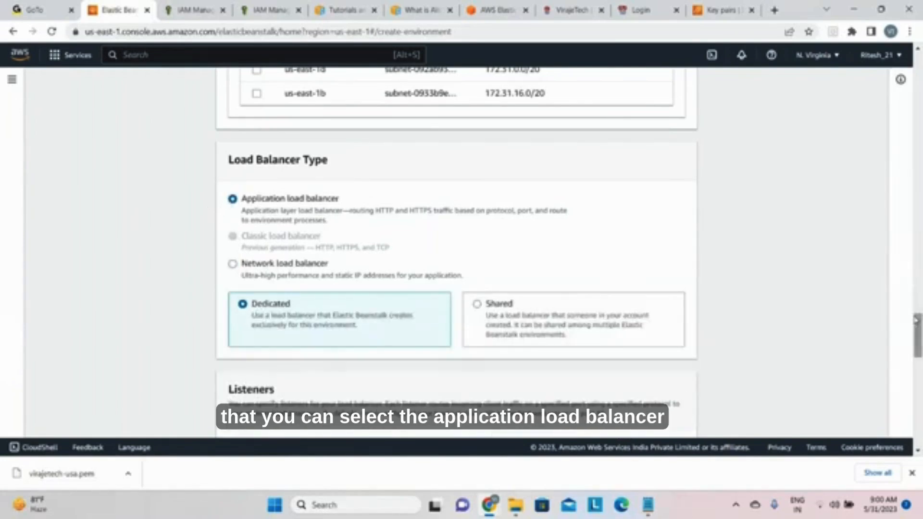
# Step: Choose the Network load balancer type and select its port 80 TCP listener
pyautogui.scroll(-2, 548, 278)
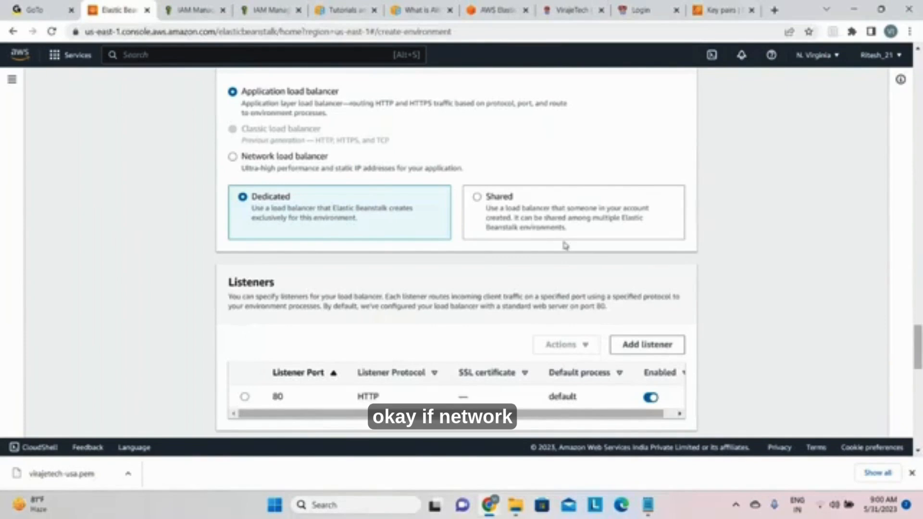
pyautogui.click(310, 167)
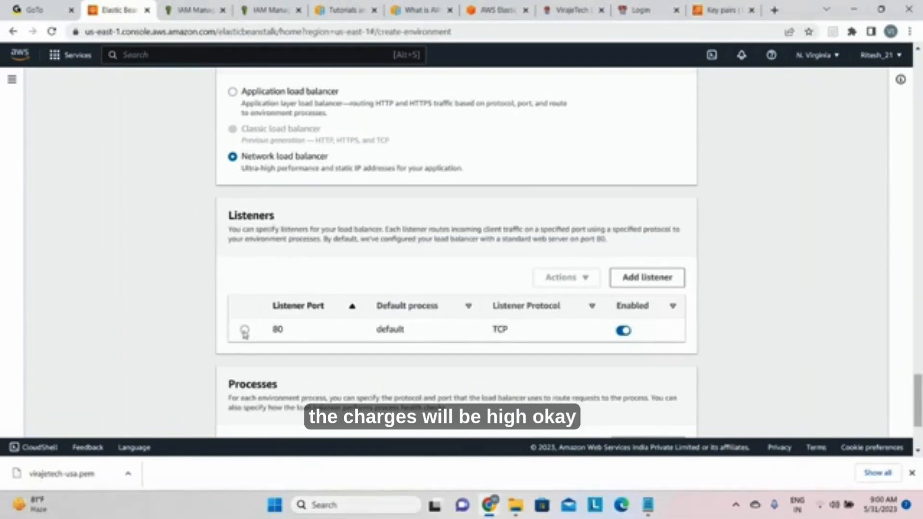
pyautogui.click(245, 330)
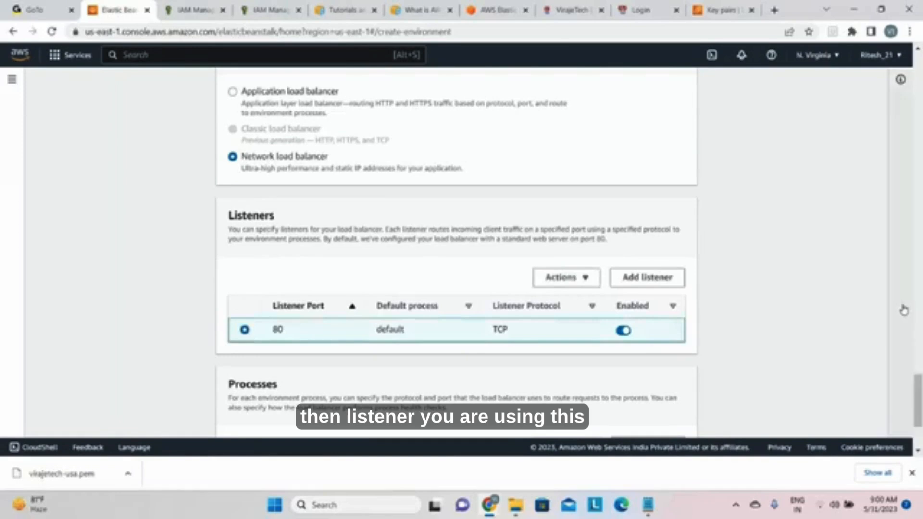
pyautogui.scroll(-3, 904, 310)
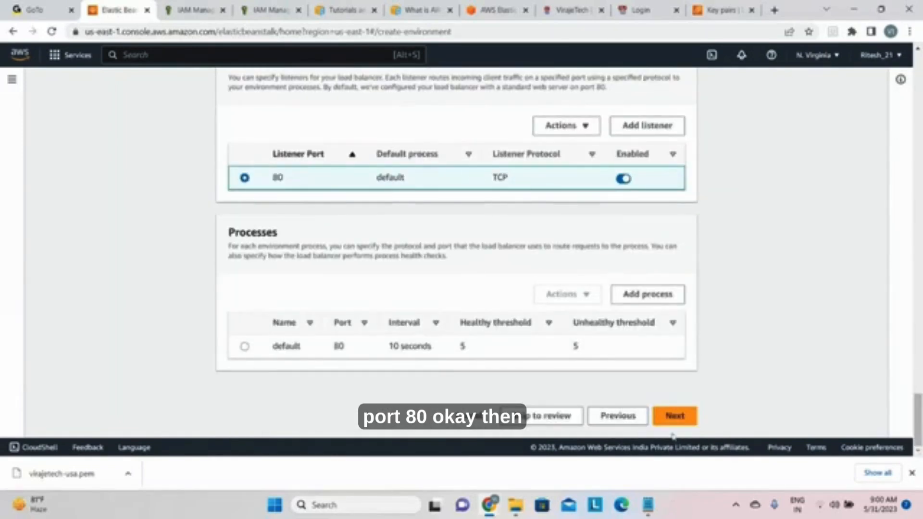
# Step: Set the root volume size of the instances to 10 GB
pyautogui.scroll(1, 669, 425)
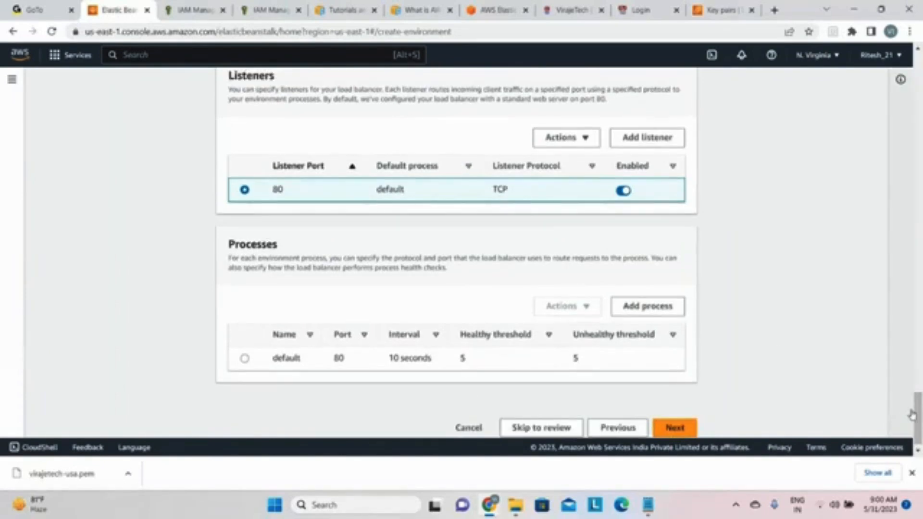
pyautogui.moveTo(916, 415); pyautogui.dragTo(916, 72)
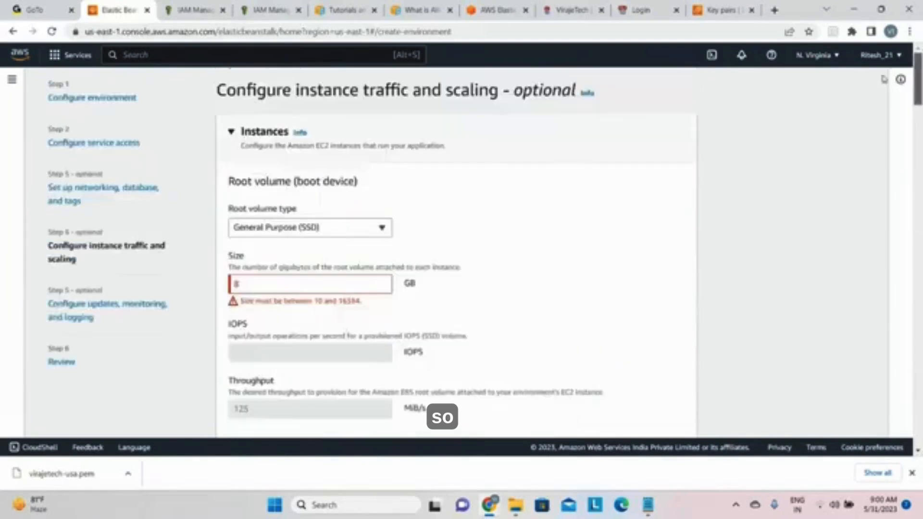
pyautogui.click(275, 287)
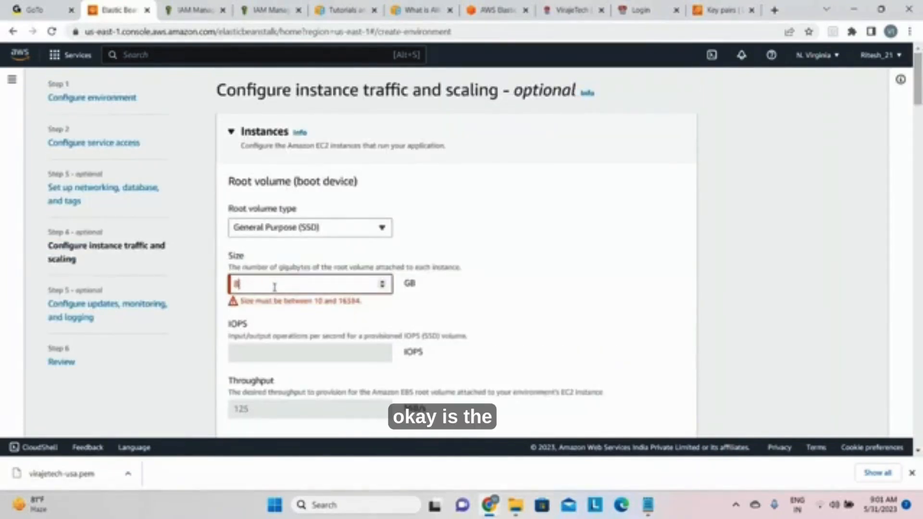
pyautogui.press('BackSpace')
pyautogui.write('10')
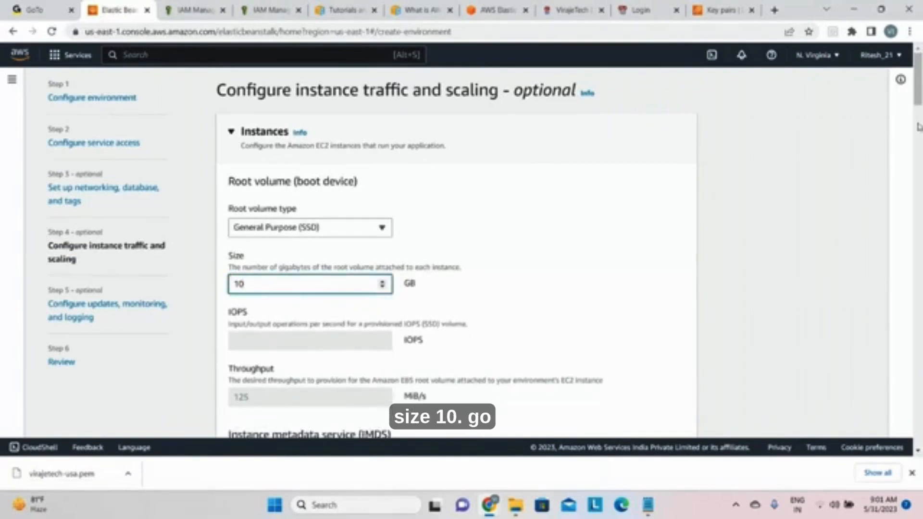
# Step: Accept the instance traffic and scaling settings and proceed to configuring updates, monitoring and logging
pyautogui.moveTo(918, 94); pyautogui.dragTo(921, 419)
pyautogui.click(684, 417)
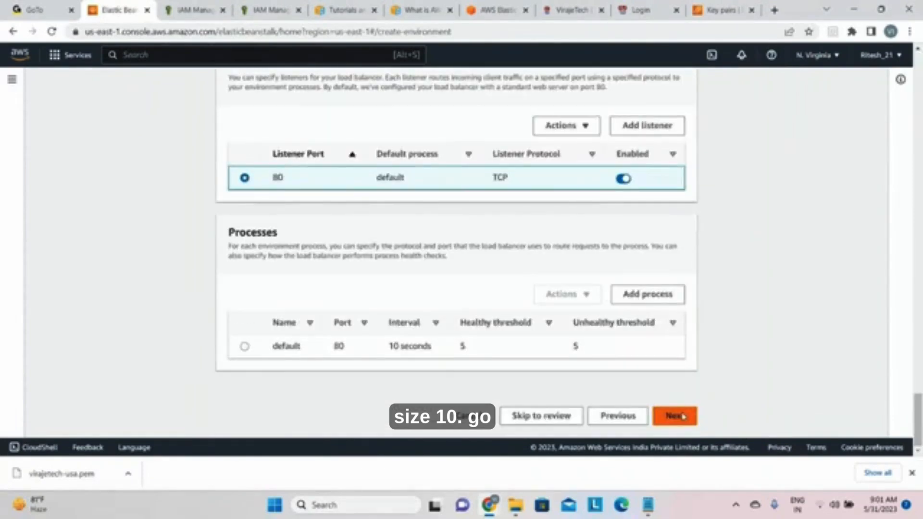
pyautogui.click(680, 417)
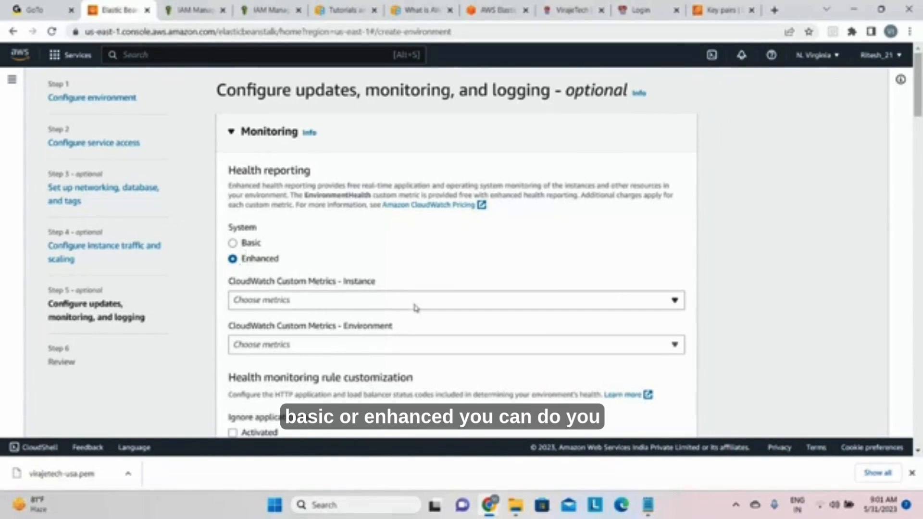
# Step: Activate log streaming of environment health events to CloudWatch Logs
pyautogui.click(507, 301)
pyautogui.click(509, 302)
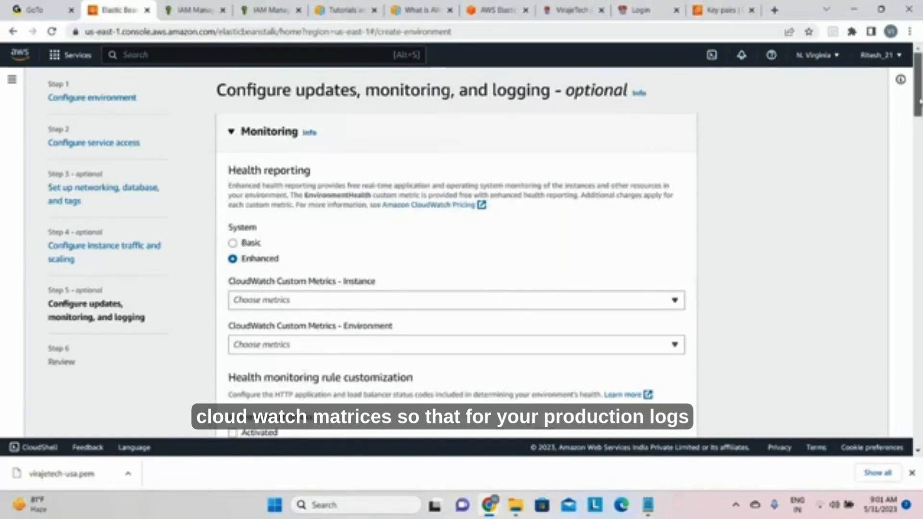
pyautogui.moveTo(918, 104); pyautogui.dragTo(918, 120)
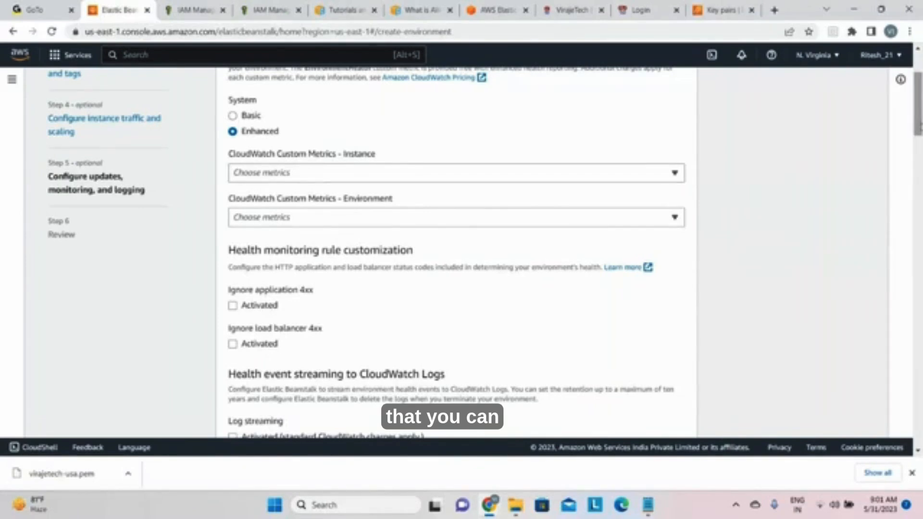
pyautogui.scroll(-5, 466, 187)
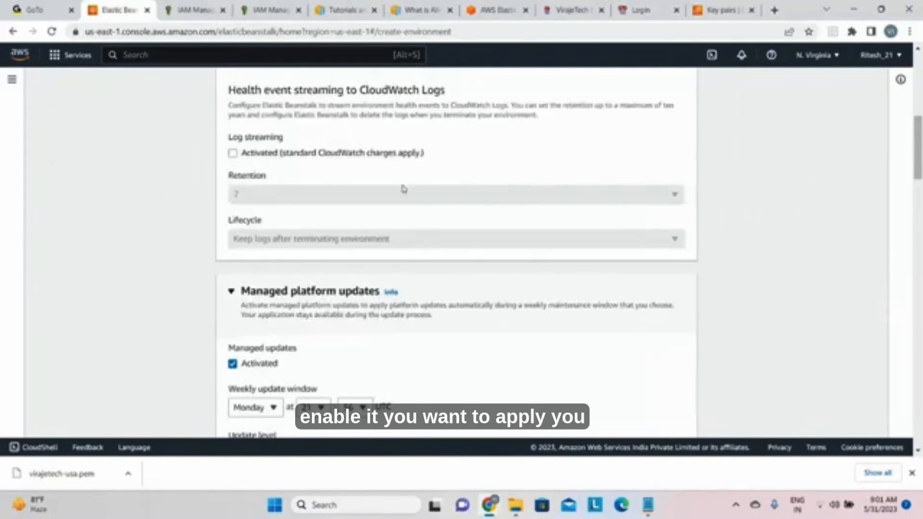
pyautogui.click(232, 154)
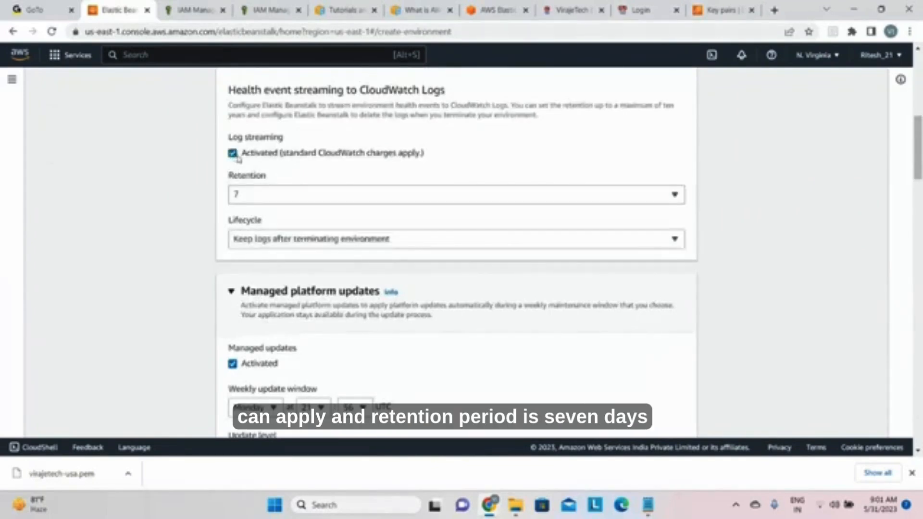
# Step: Deactivate log streaming of health events to CloudWatch Logs and set the weekly managed update window's day to Sunday
pyautogui.click(233, 154)
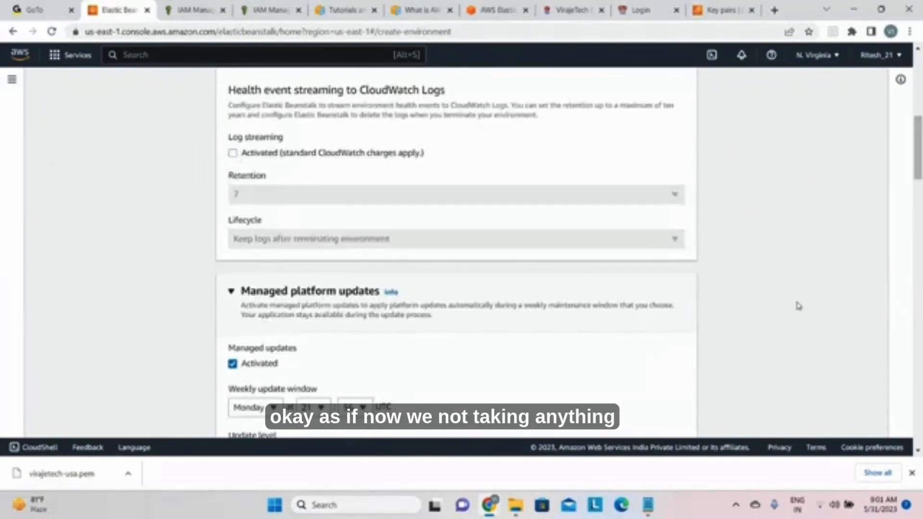
pyautogui.moveTo(916, 165); pyautogui.dragTo(916, 189)
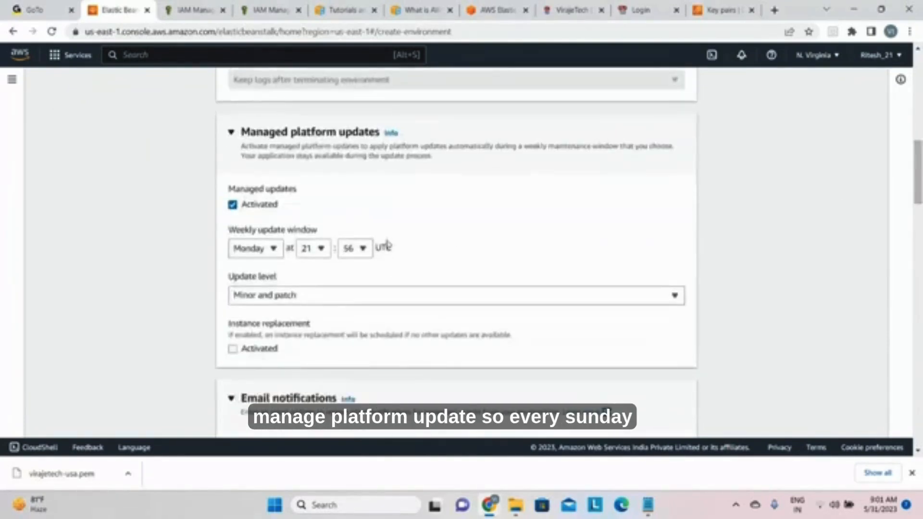
pyautogui.click(272, 248)
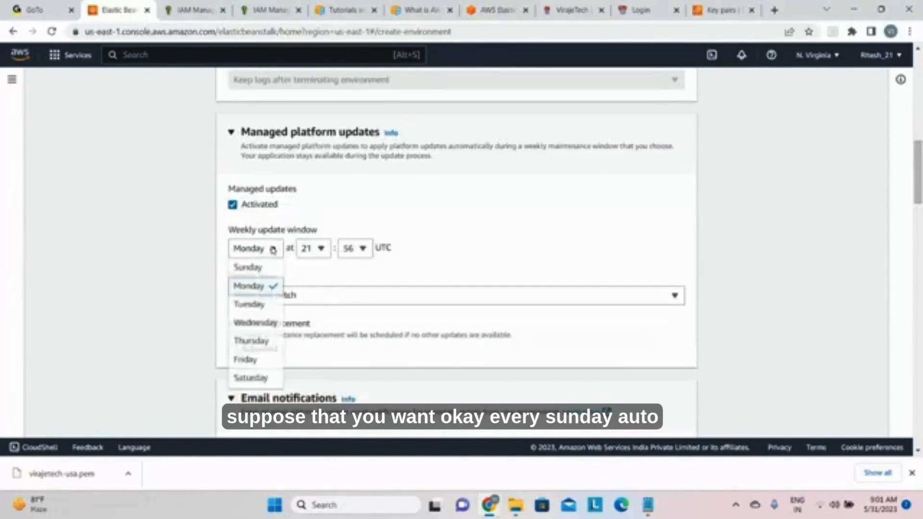
pyautogui.click(251, 266)
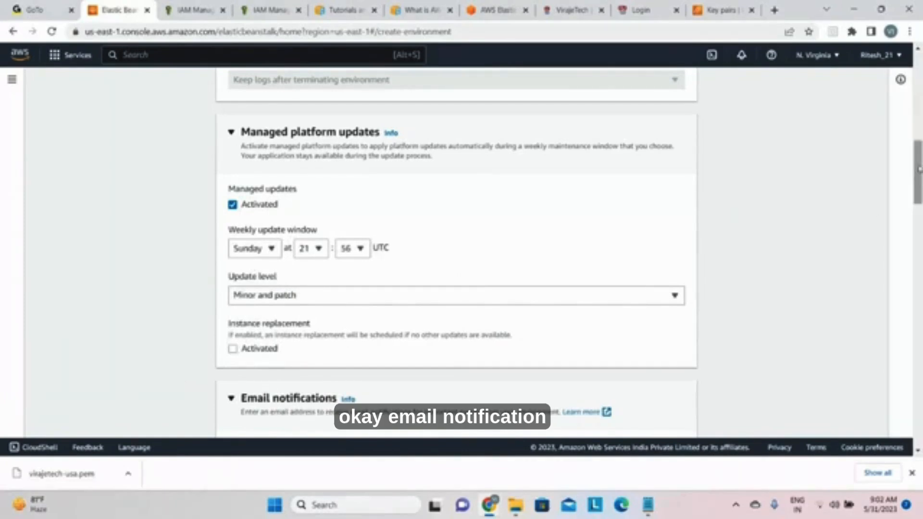
# Step: Fill in the company's email address for receiving email notifications about important environment events
pyautogui.scroll(-4, 911, 173)
pyautogui.click(313, 235)
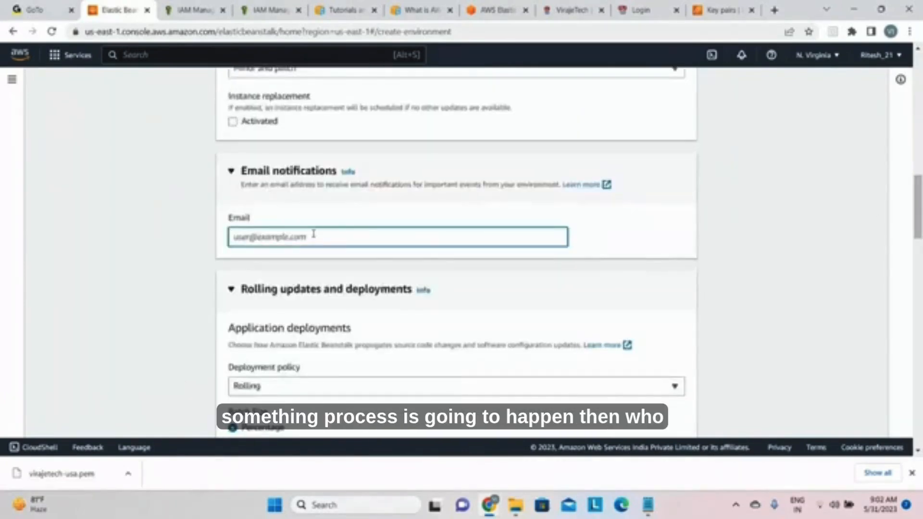
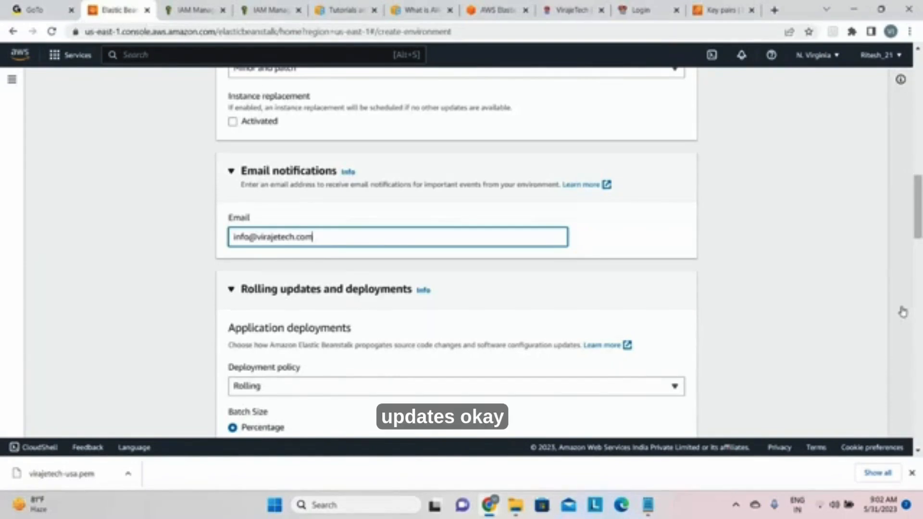
# Step: Activate log rotation under S3 log storage in the platform software settings
pyautogui.moveTo(918, 228); pyautogui.dragTo(920, 294)
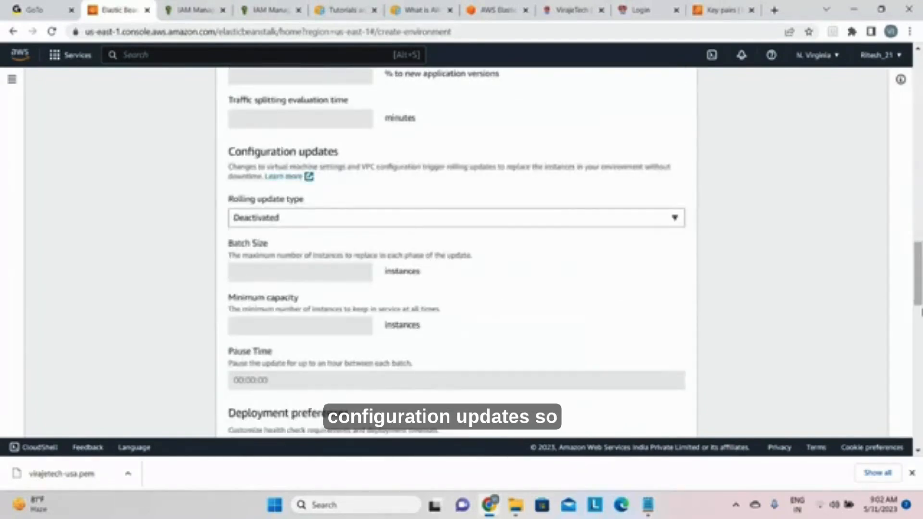
pyautogui.moveTo(919, 279); pyautogui.dragTo(919, 360)
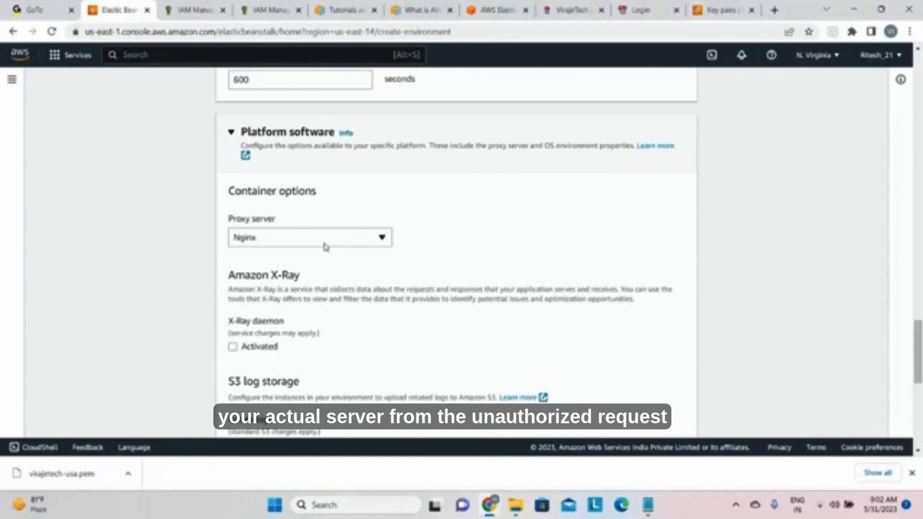
pyautogui.moveTo(918, 367); pyautogui.dragTo(920, 397)
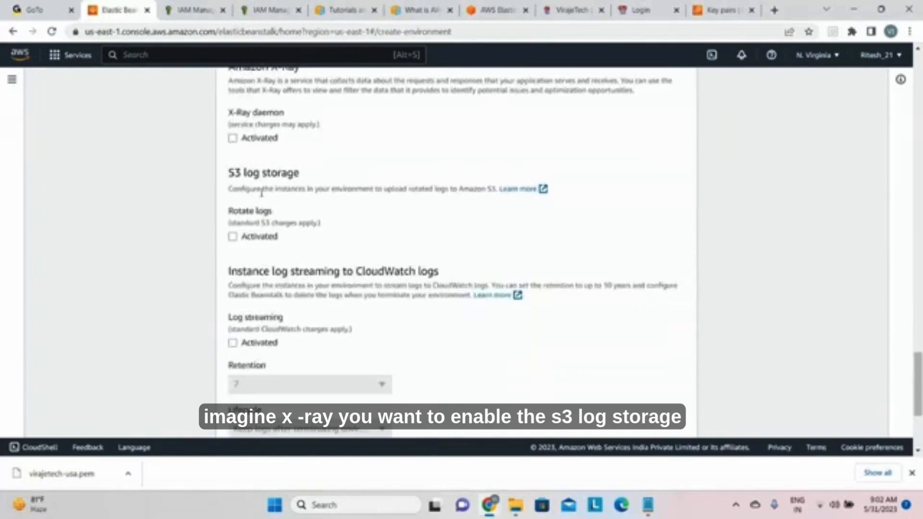
pyautogui.click(233, 236)
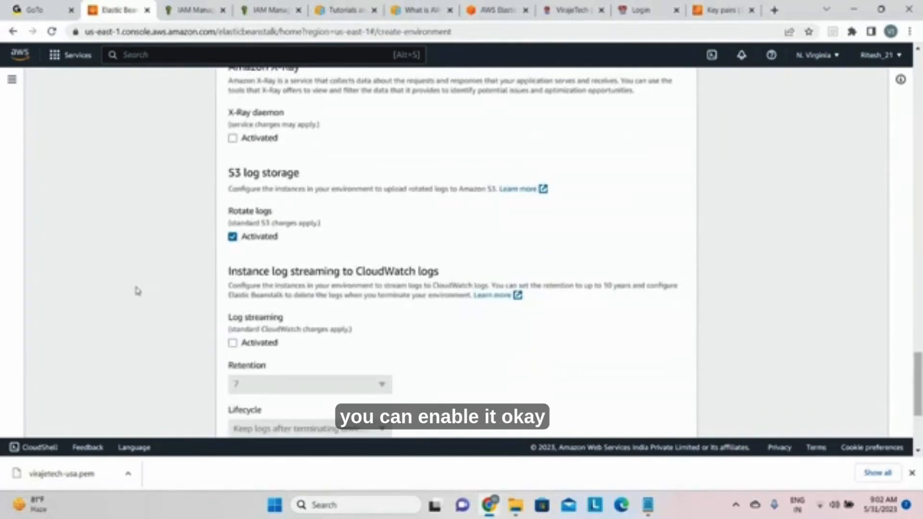
# Step: Proceed to the review without adding environment properties and try to submit the environment
pyautogui.moveTo(920, 393); pyautogui.dragTo(921, 424)
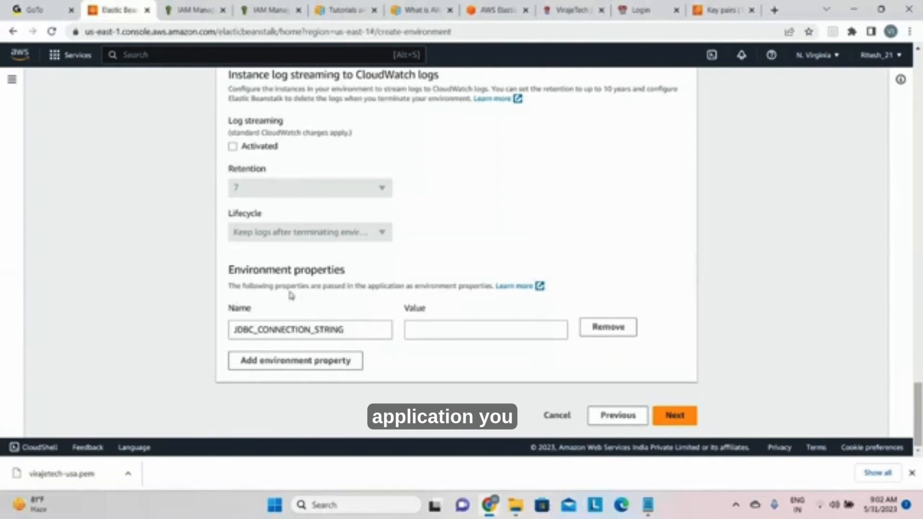
pyautogui.click(317, 370)
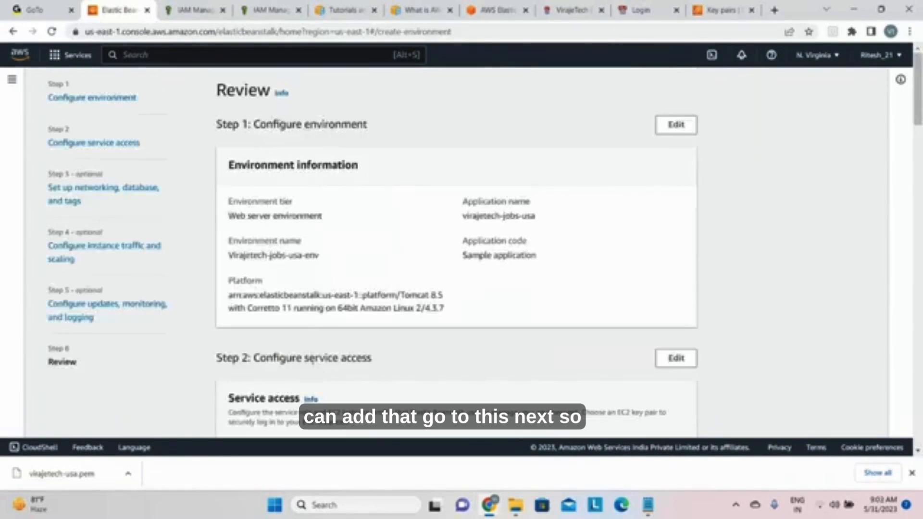
pyautogui.moveTo(918, 111); pyautogui.dragTo(914, 441)
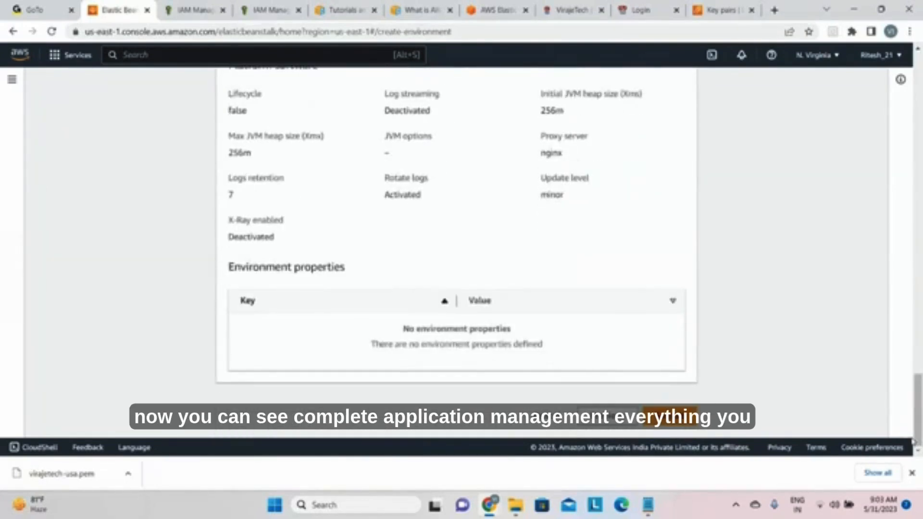
pyautogui.click(655, 423)
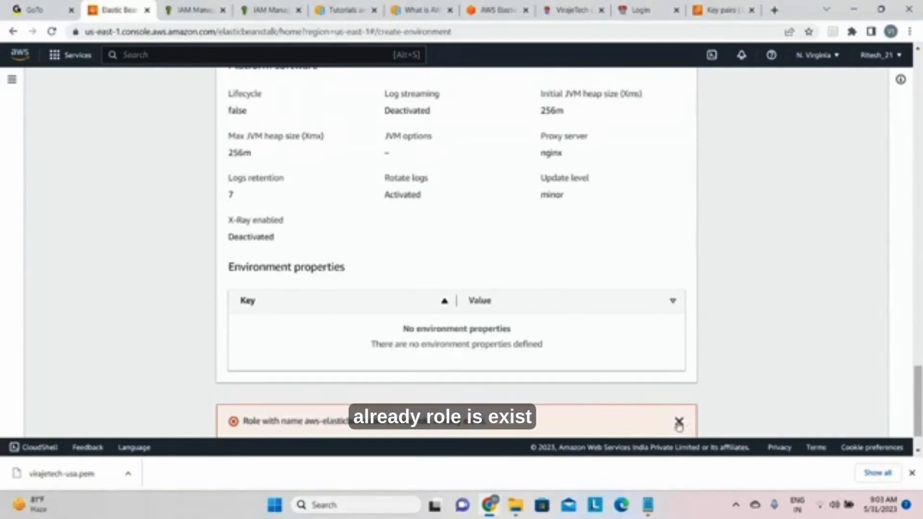
# Step: Check the service role error and go back through the earlier configuration pages to Configure service access
pyautogui.scroll(-1, 770, 377)
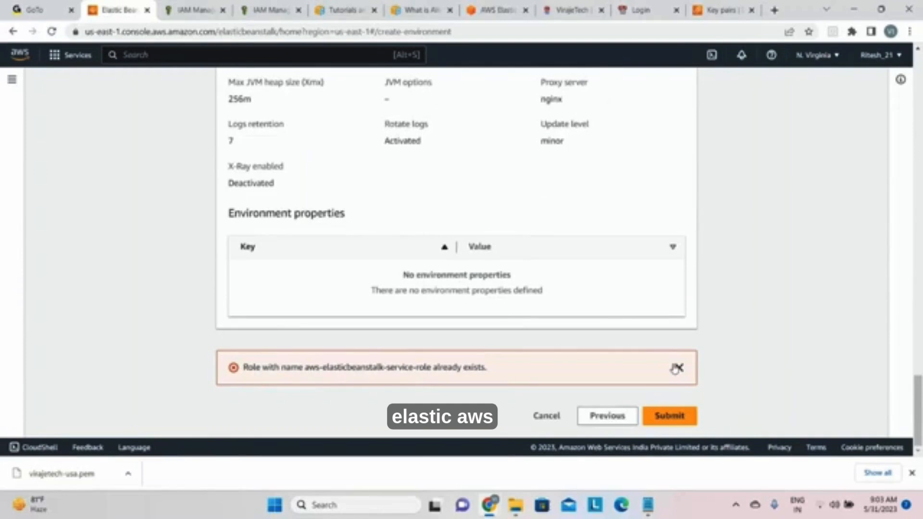
pyautogui.moveTo(307, 368); pyautogui.dragTo(487, 372)
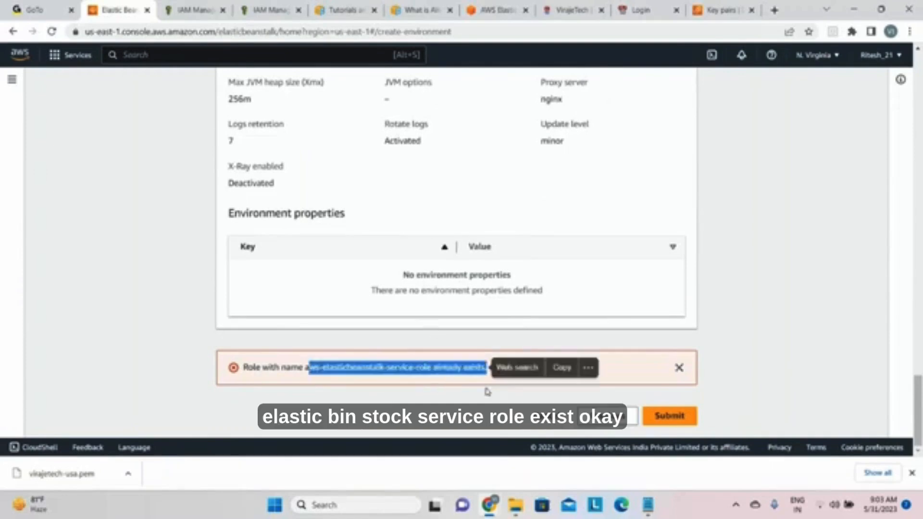
pyautogui.click(591, 439)
pyautogui.click(594, 423)
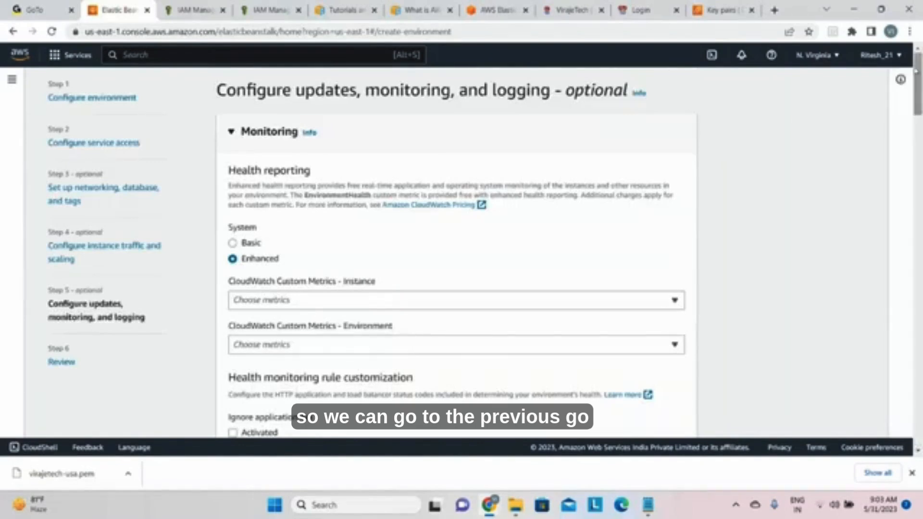
pyautogui.moveTo(916, 72); pyautogui.dragTo(901, 406)
pyautogui.click(616, 416)
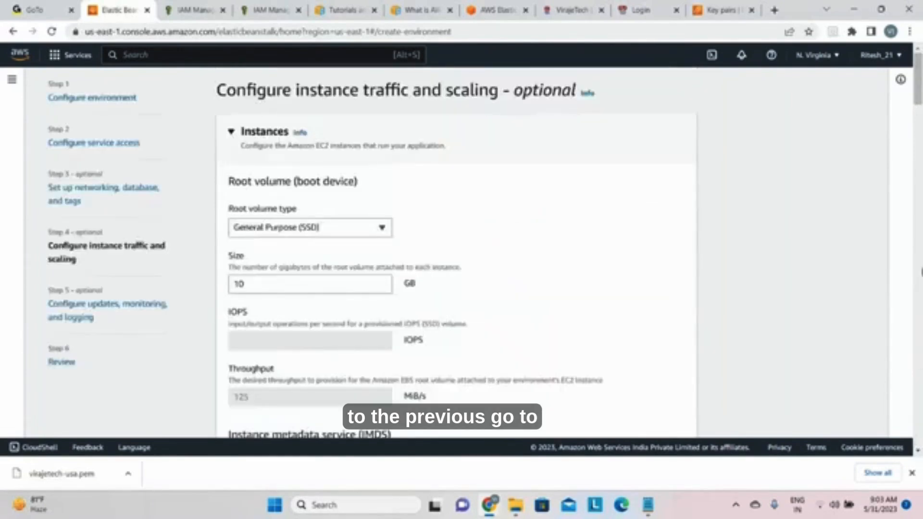
pyautogui.scroll(-10, 921, 272)
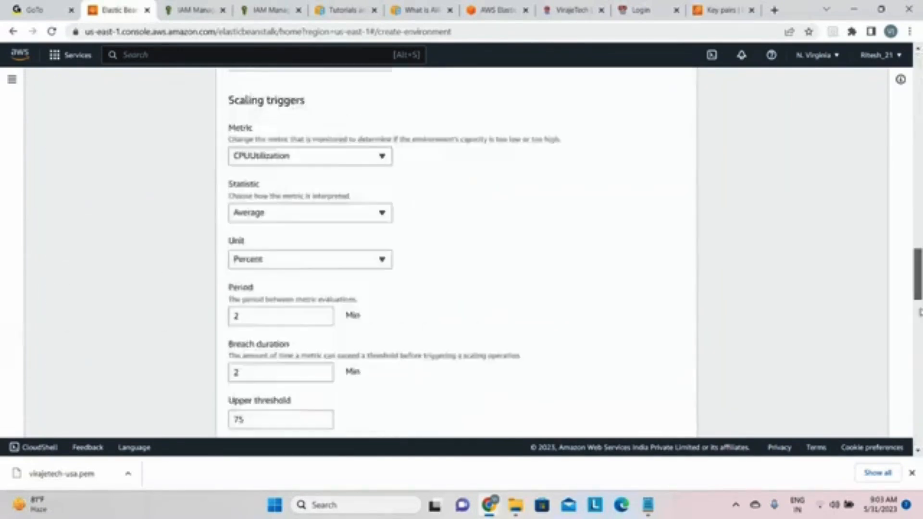
pyautogui.moveTo(921, 313); pyautogui.dragTo(910, 448)
pyautogui.click(617, 424)
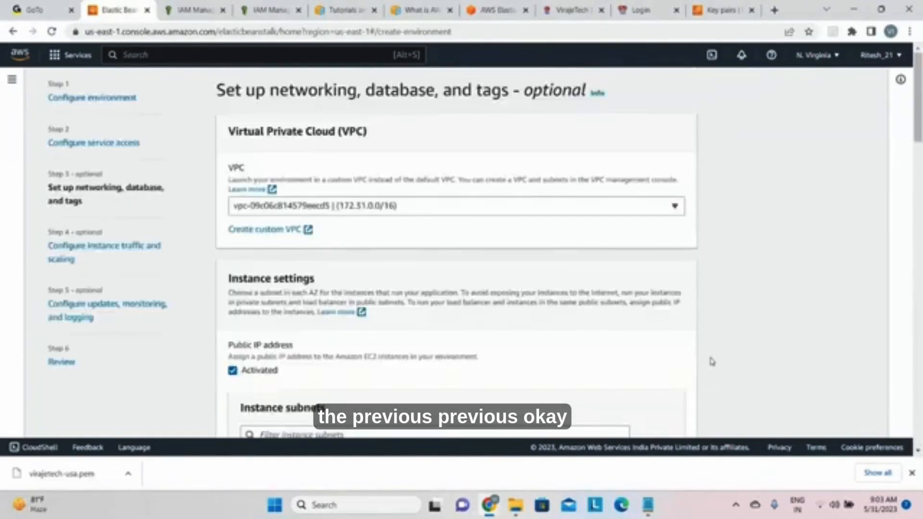
pyautogui.moveTo(919, 110); pyautogui.dragTo(919, 428)
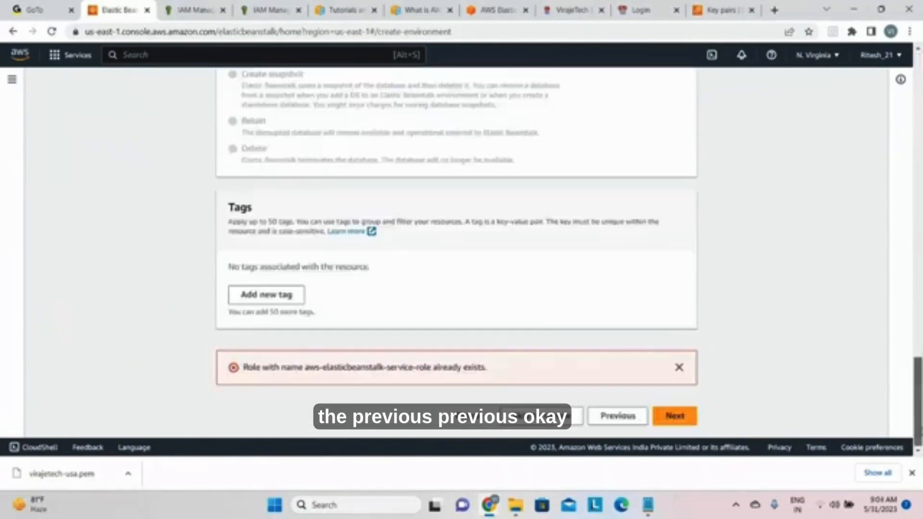
pyautogui.click(620, 418)
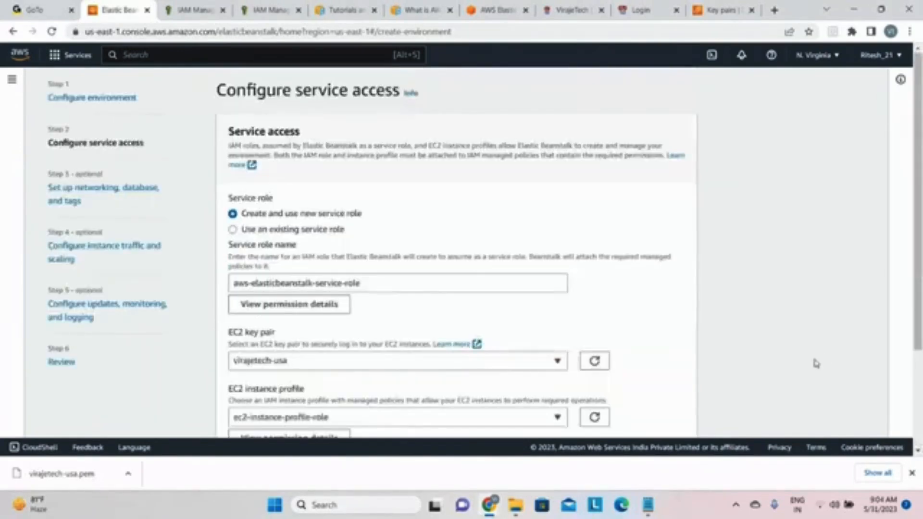
# Step: Switch the service role to the existing aws-elasticbeanstalk-service-role and proceed to networking, database and tags
pyautogui.click(233, 230)
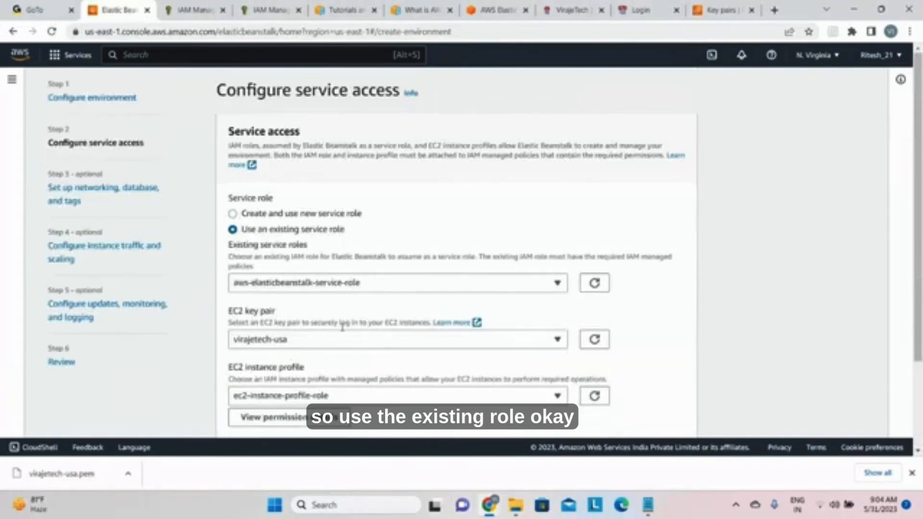
pyautogui.scroll(-2, 920, 156)
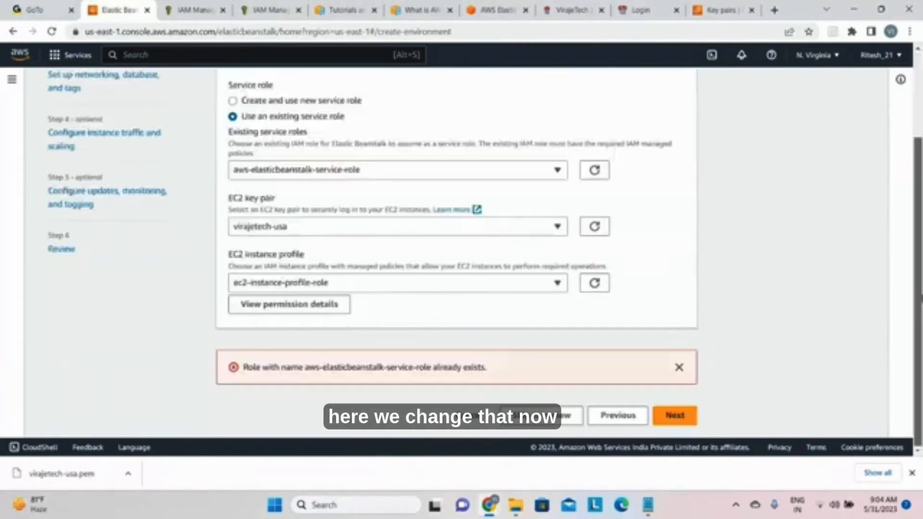
pyautogui.click(676, 417)
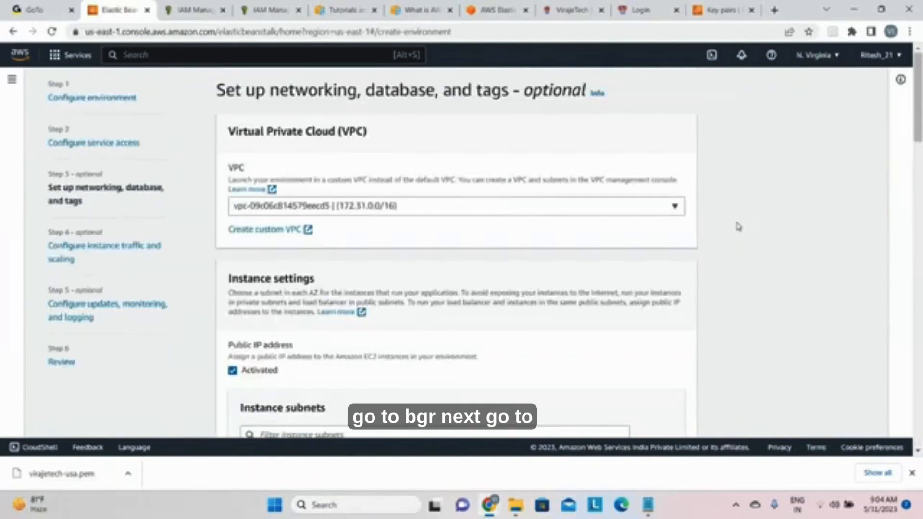
# Step: Accept the settings on the remaining configuration pages, proceed to the review and submit the environment for creation
pyautogui.moveTo(920, 90); pyautogui.dragTo(885, 406)
pyautogui.click(674, 417)
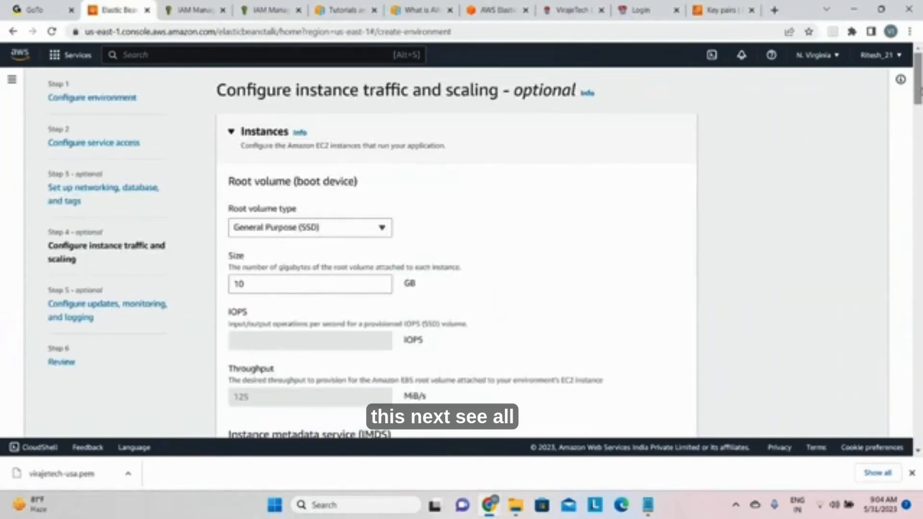
pyautogui.moveTo(920, 89); pyautogui.dragTo(919, 420)
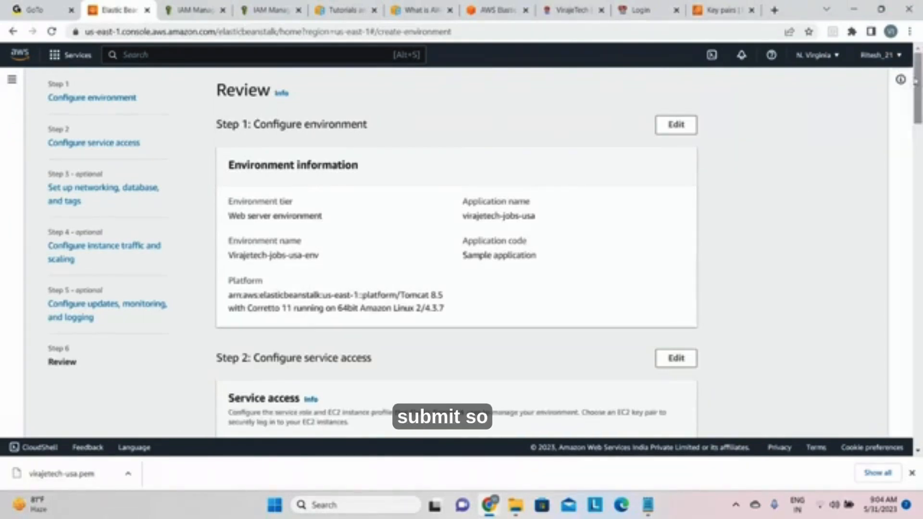
pyautogui.moveTo(915, 80); pyautogui.dragTo(915, 405)
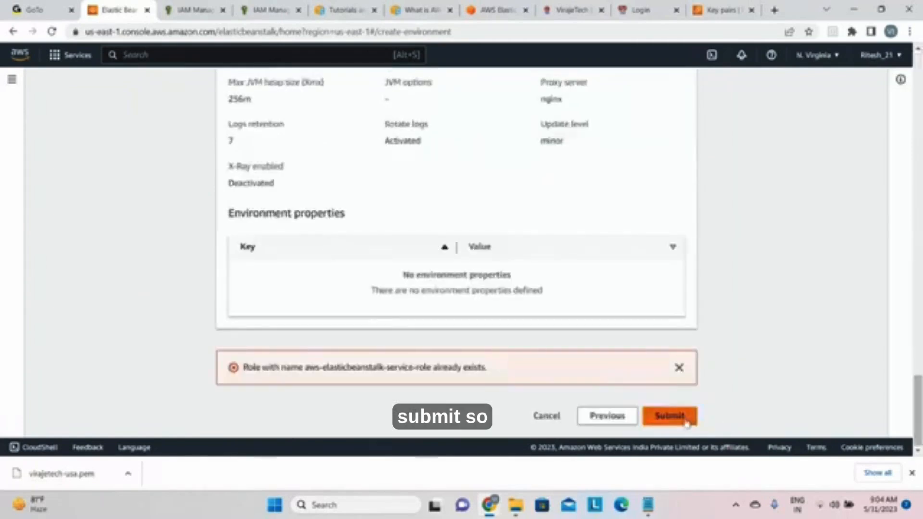
pyautogui.click(671, 417)
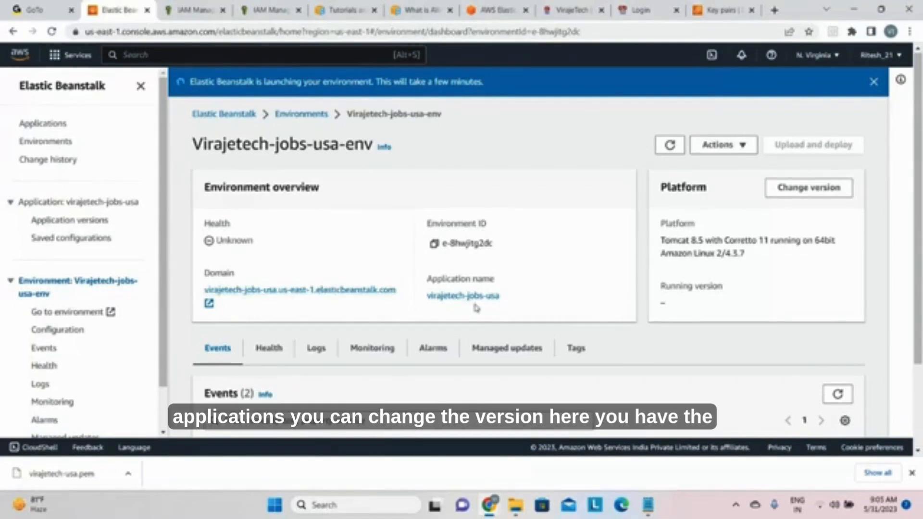
# Step: Look over the actions offered for Virajetech-jobs-usa-env and examine its launch events
pyautogui.click(721, 145)
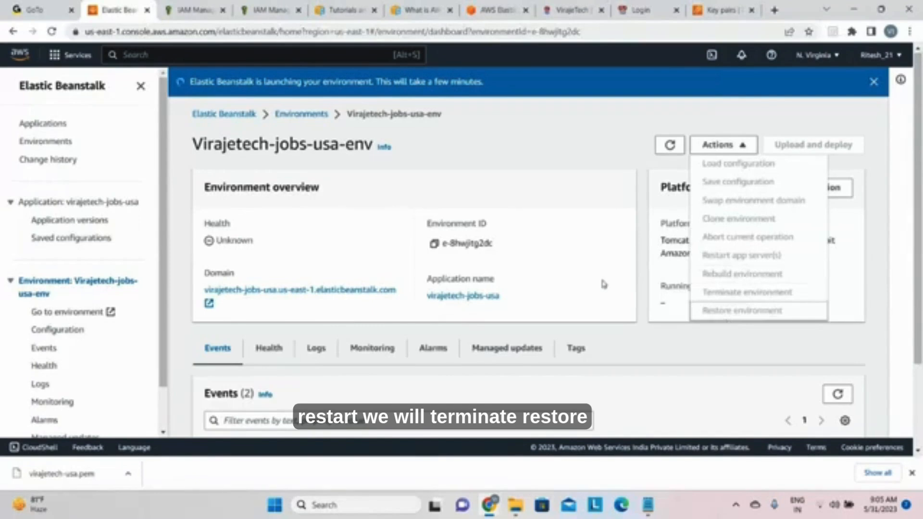
pyautogui.click(487, 164)
pyautogui.scroll(-2, 357, 193)
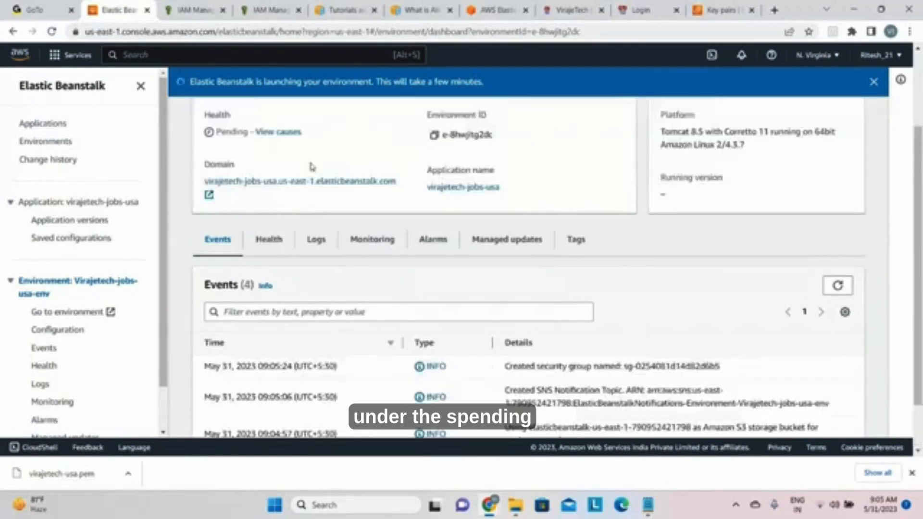
pyautogui.scroll(-1, 319, 303)
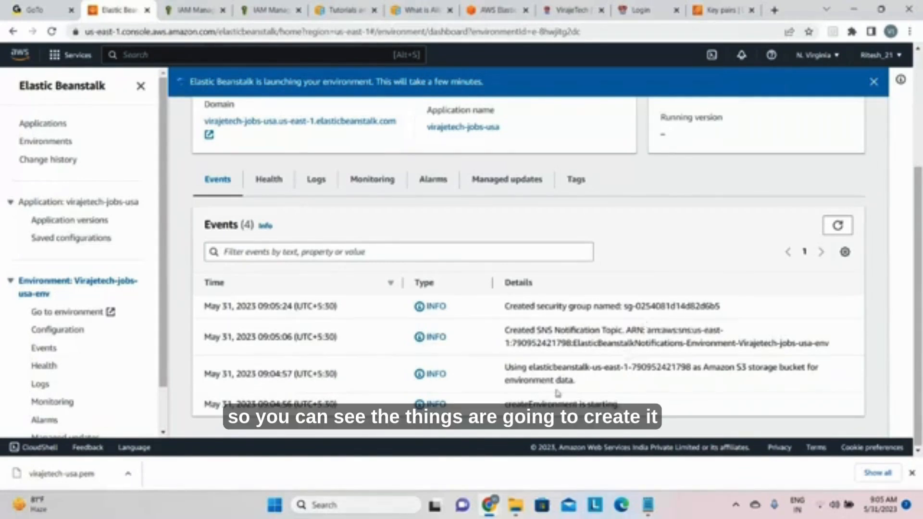
# Step: Look through the health, logs, monitoring, alarms, managed updates and tags pages of Virajetech-jobs-usa-env
pyautogui.click(267, 180)
pyautogui.scroll(-2, 417, 319)
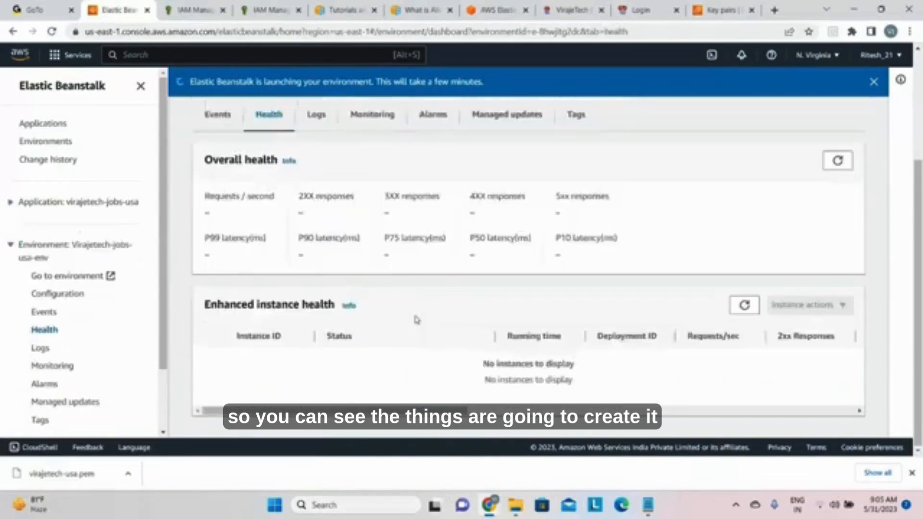
pyautogui.scroll(-2, 407, 346)
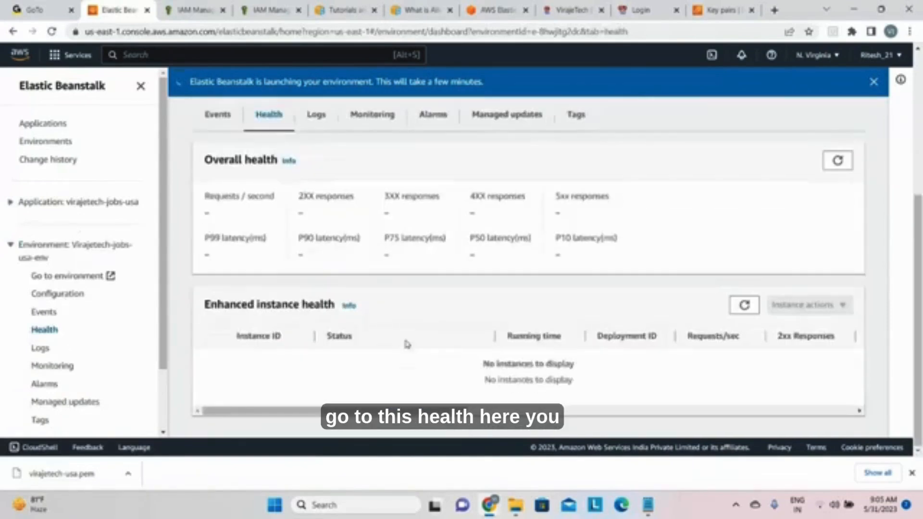
pyautogui.scroll(1, 406, 344)
pyautogui.click(321, 177)
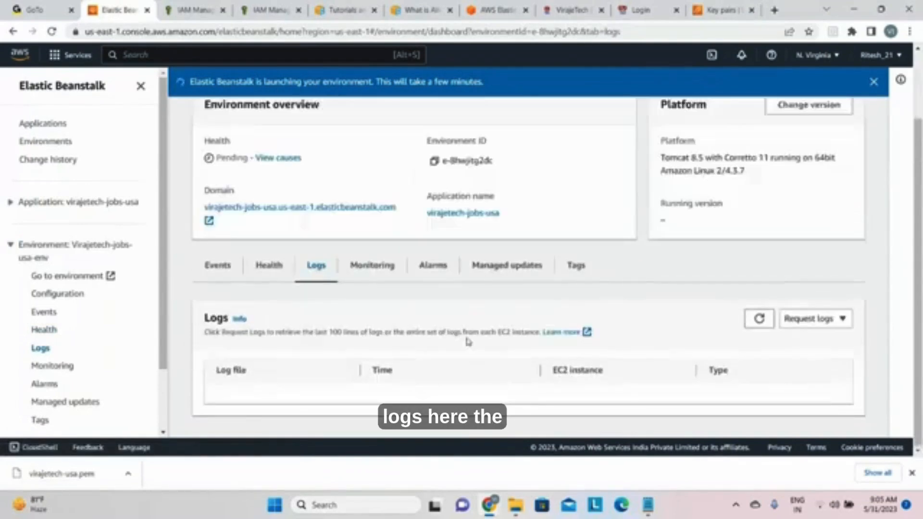
pyautogui.click(371, 268)
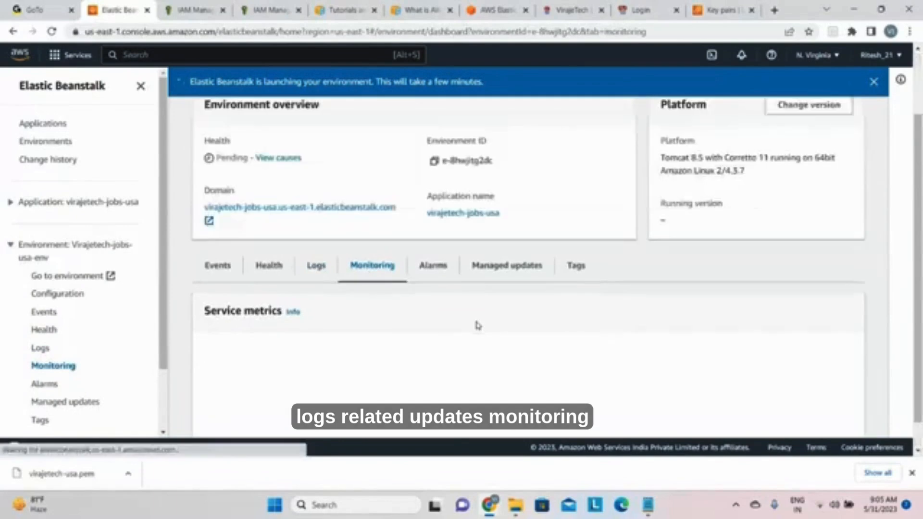
pyautogui.scroll(-1, 487, 332)
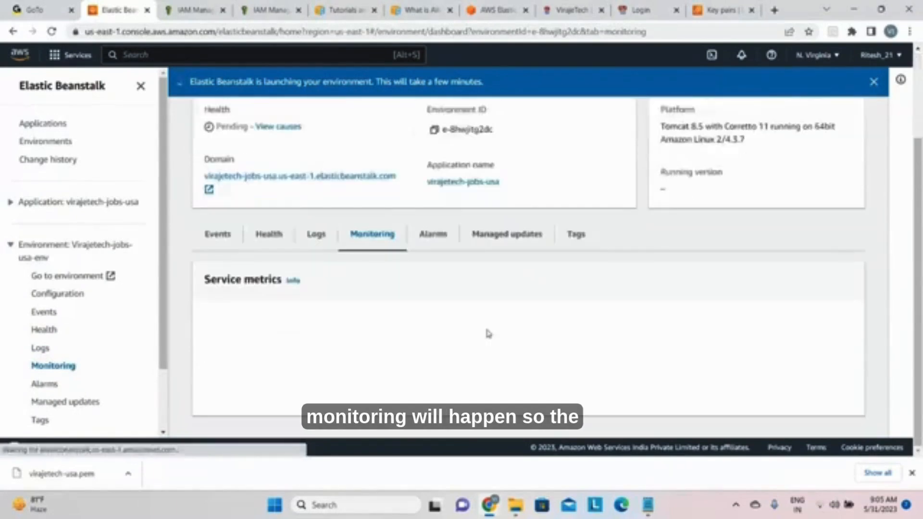
pyautogui.click(430, 233)
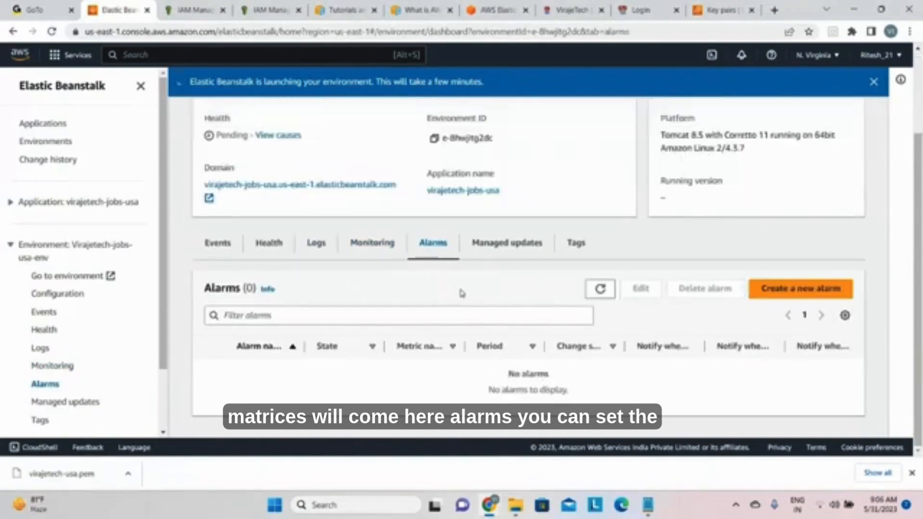
pyautogui.click(485, 244)
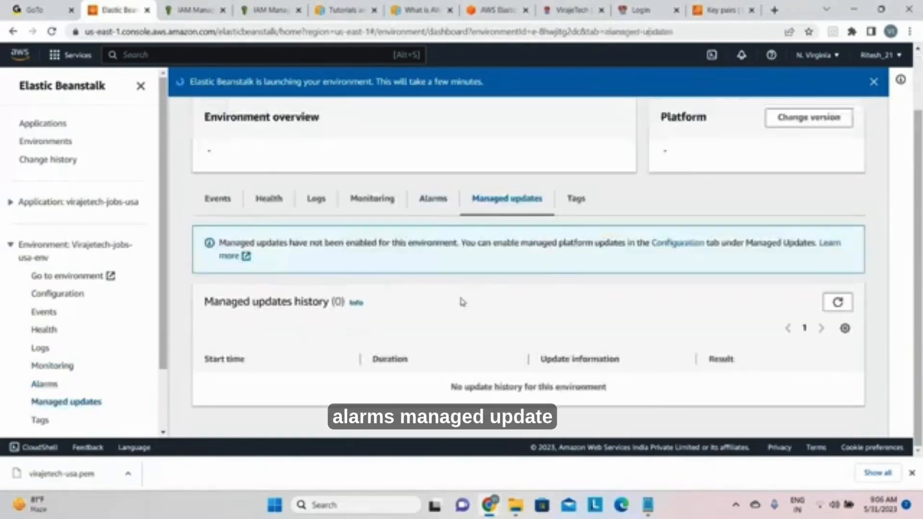
pyautogui.click(571, 241)
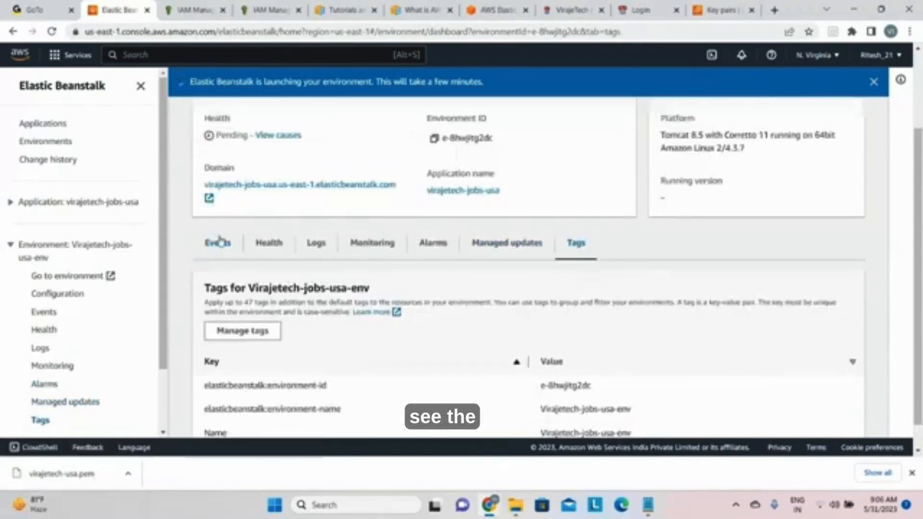
# Step: Examine the environment's latest launch events and the navigation options for its application and environment
pyautogui.click(220, 242)
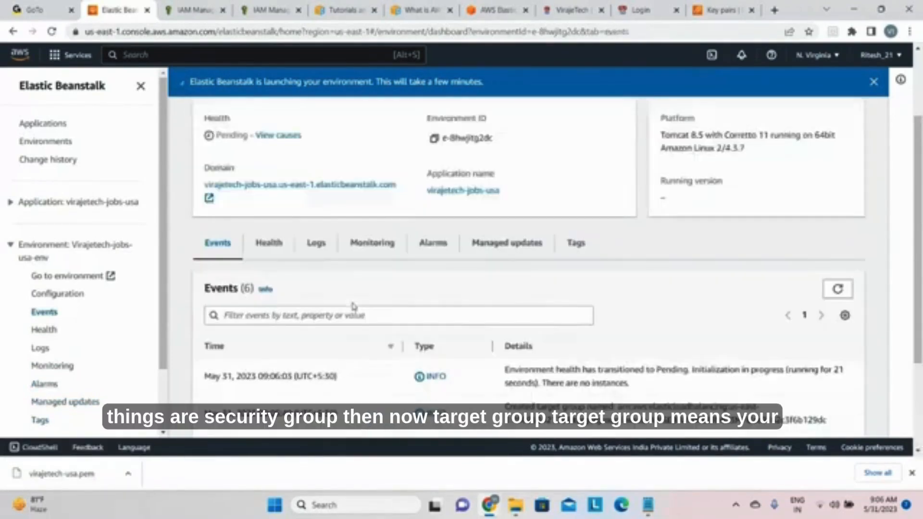
pyautogui.scroll(-3, 453, 351)
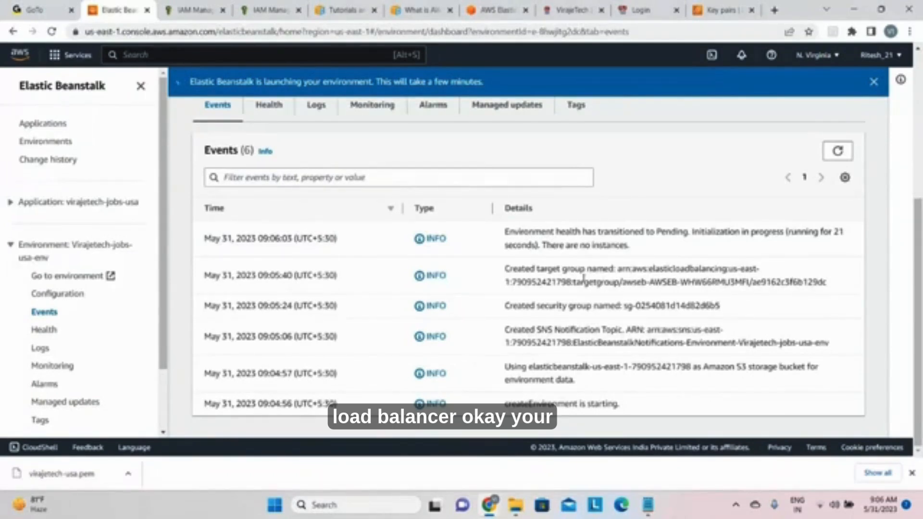
pyautogui.scroll(5, 481, 313)
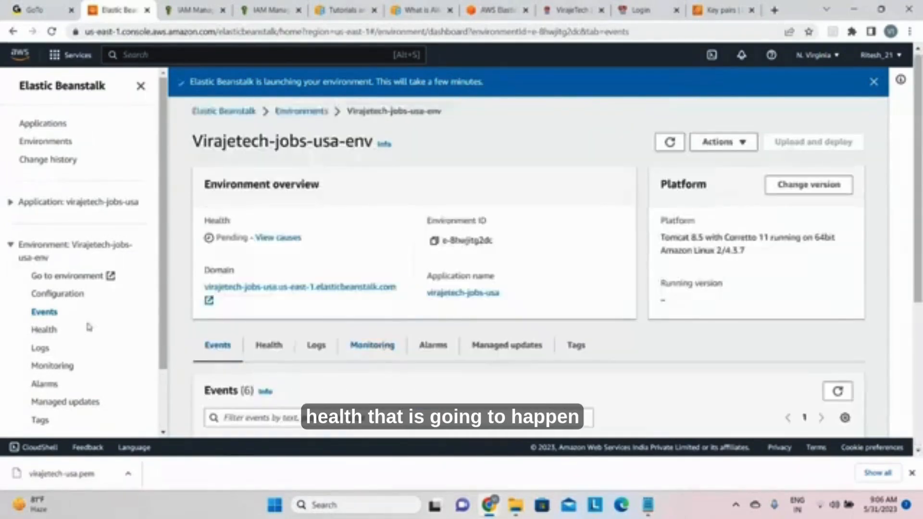
pyautogui.scroll(-1, 88, 326)
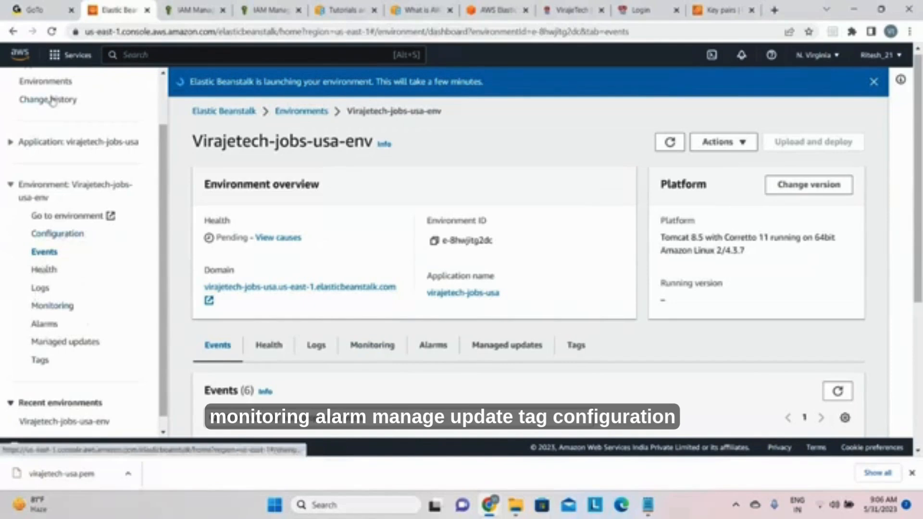
pyautogui.scroll(1, 58, 195)
pyautogui.scroll(1, 61, 173)
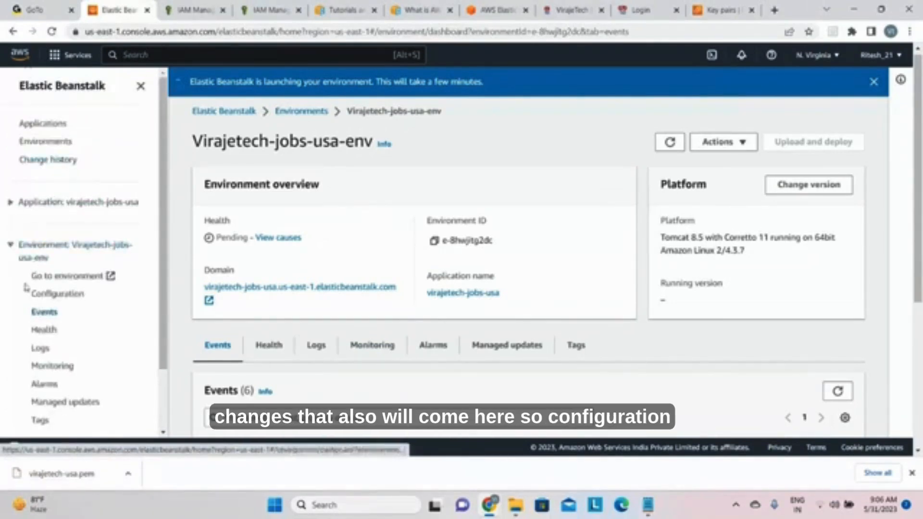
# Step: Review the environment's configuration, from service access and networking to capacity, load balancer and platform software
pyautogui.click(56, 297)
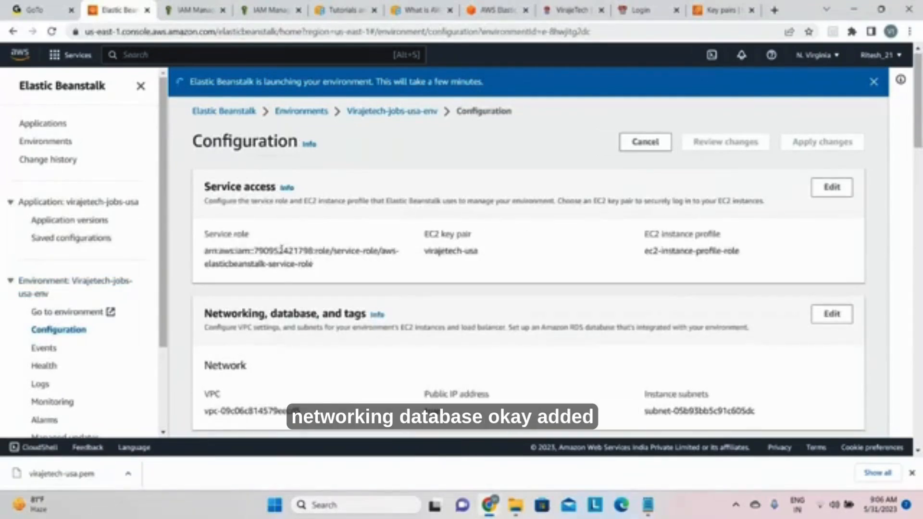
pyautogui.scroll(-5, 276, 334)
pyautogui.scroll(-15, 276, 334)
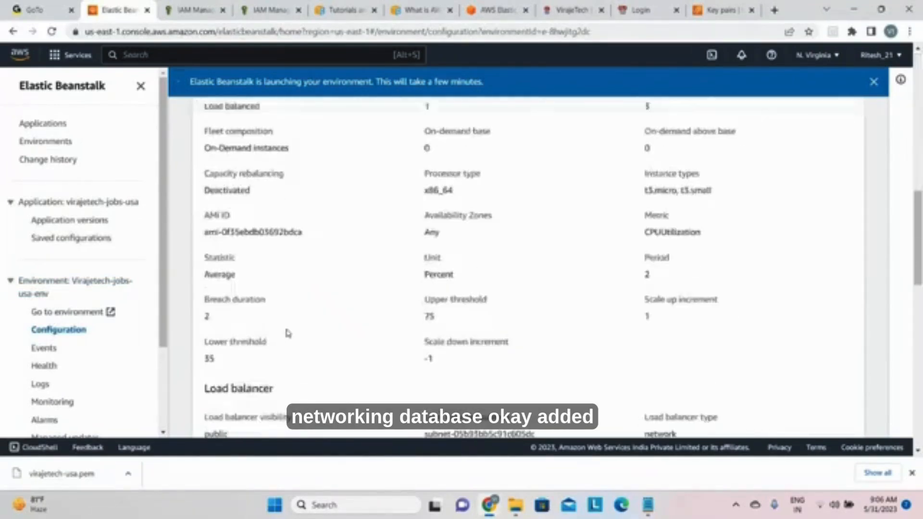
pyautogui.scroll(-5, 294, 332)
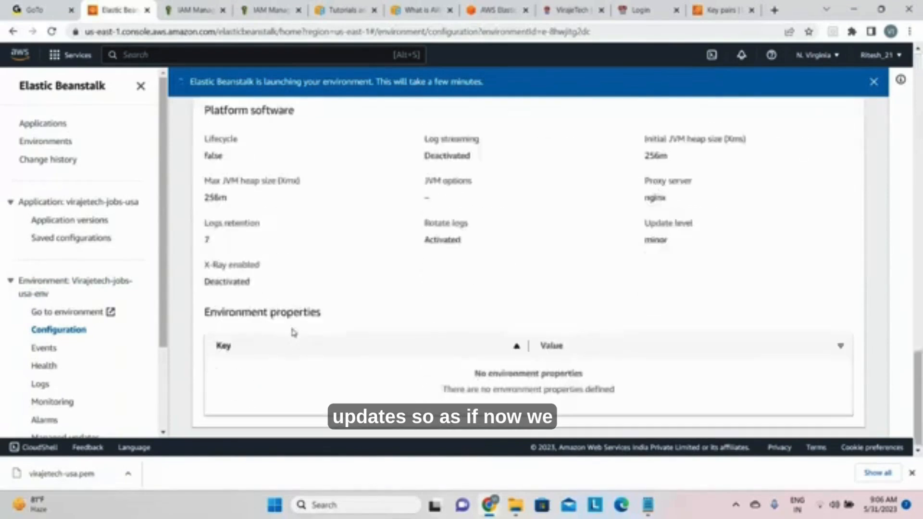
pyautogui.scroll(13, 294, 331)
pyautogui.scroll(4, 294, 331)
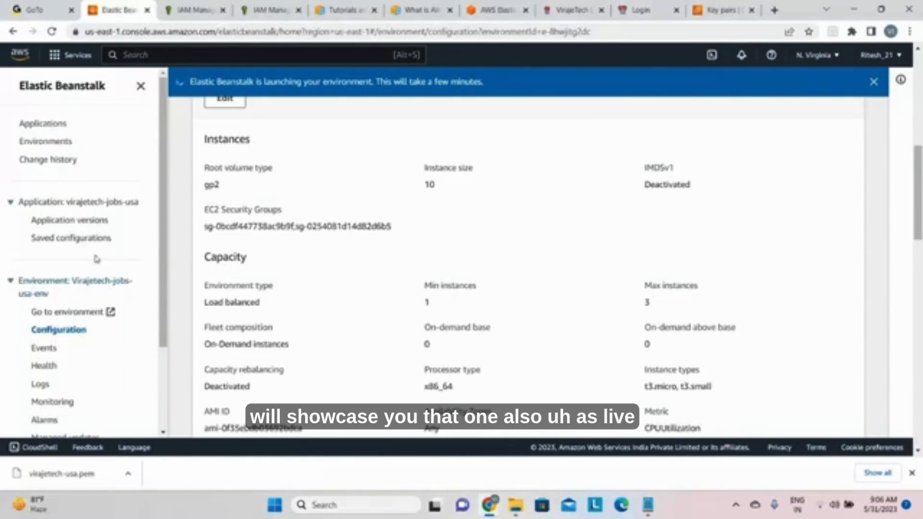
# Step: Check the virajetech-jobs-usa application versions and the change history, and return to the Virajetech-jobs-usa-env overview through the applications list
pyautogui.click(89, 221)
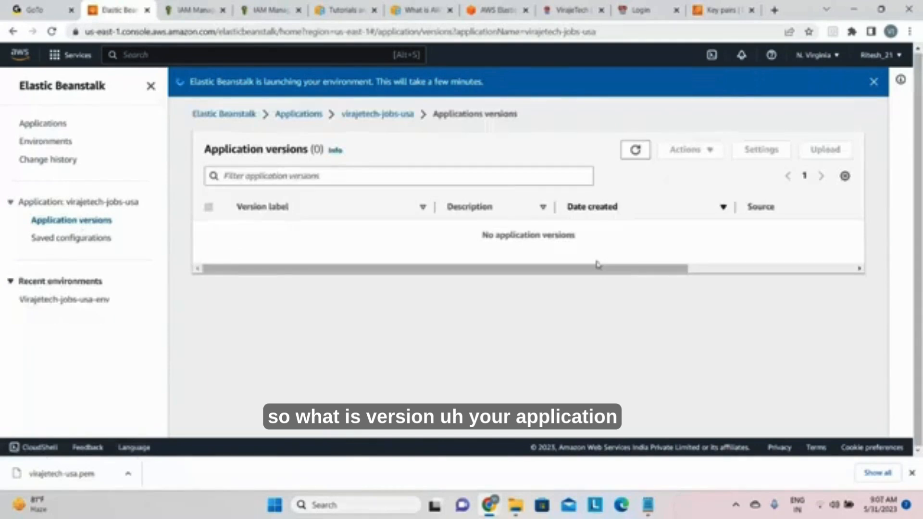
pyautogui.click(59, 162)
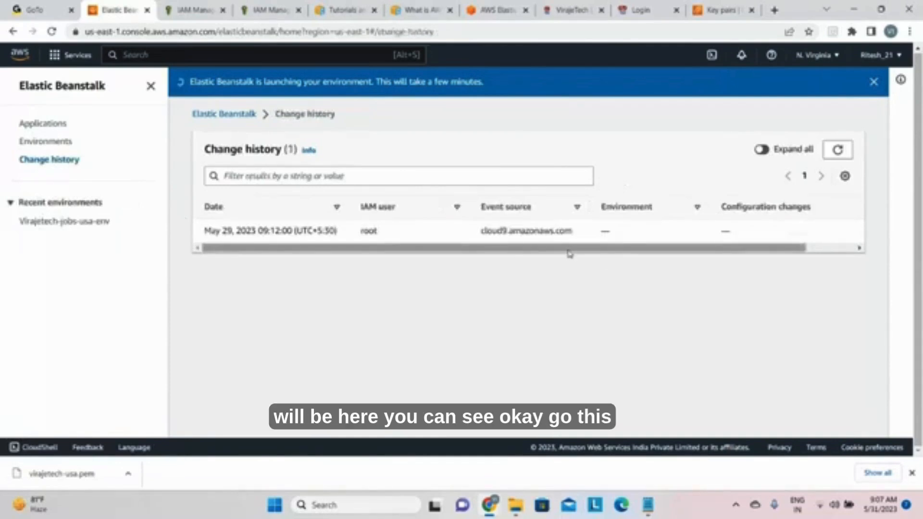
pyautogui.click(30, 124)
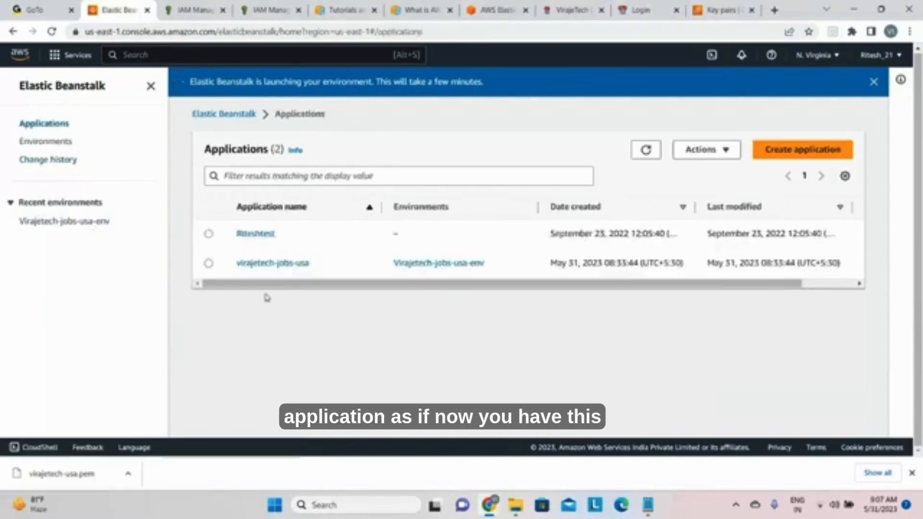
pyautogui.click(272, 265)
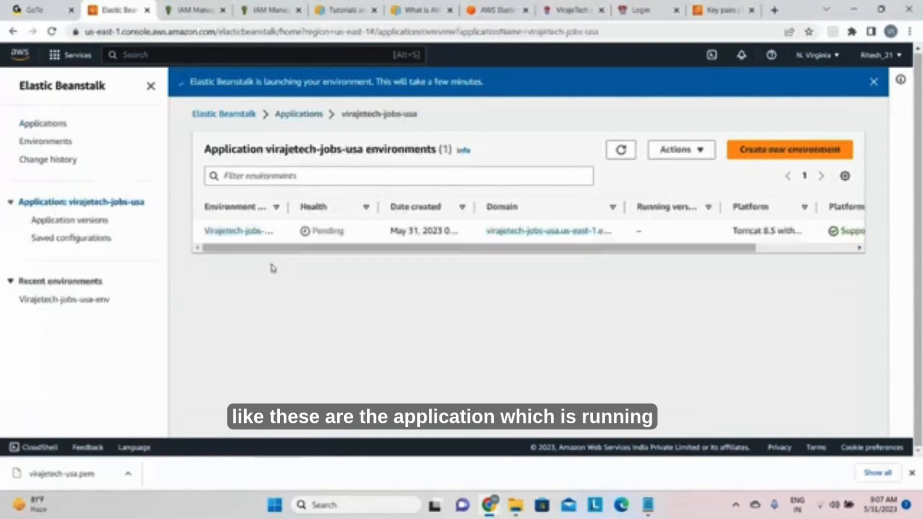
pyautogui.click(234, 231)
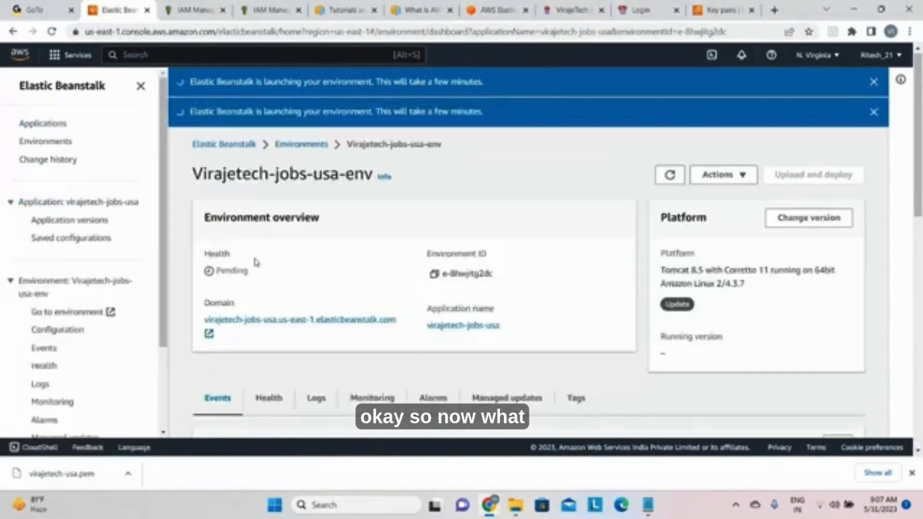
# Step: Examine the environment's launch events for the Auto Scaling group, its scaling policies and the CloudWatch alarms
pyautogui.scroll(-5, 437, 293)
pyautogui.scroll(2, 428, 355)
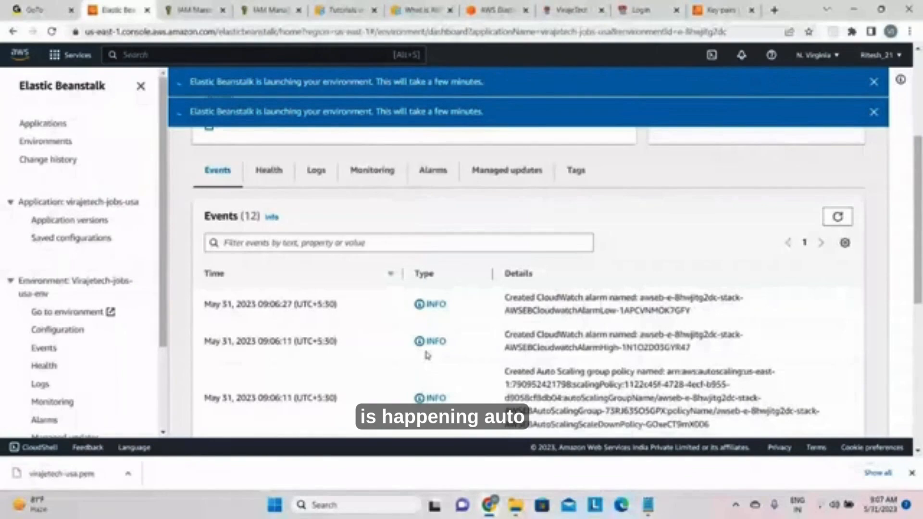
pyautogui.scroll(-5, 427, 355)
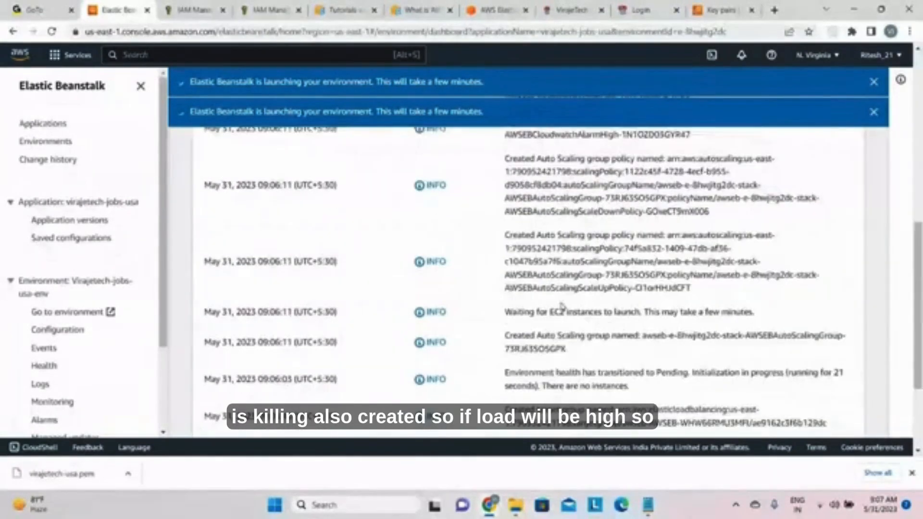
pyautogui.scroll(2, 563, 306)
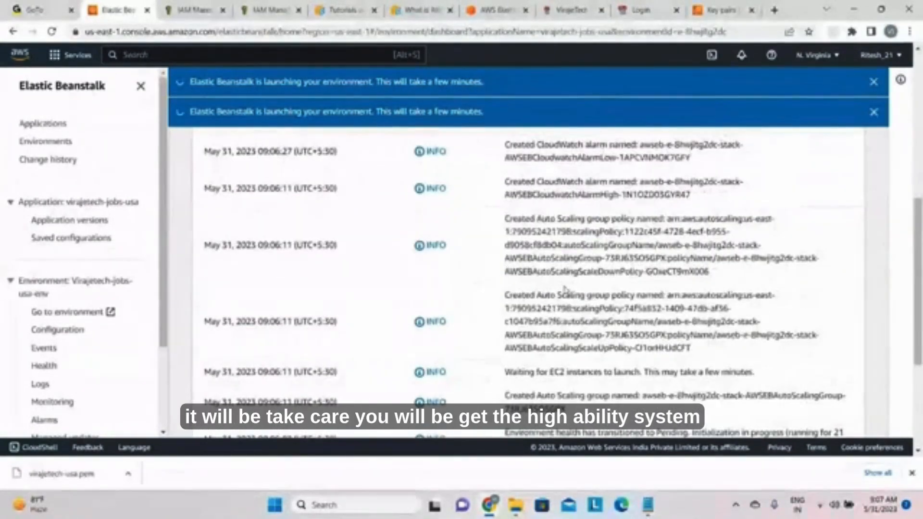
pyautogui.scroll(2, 566, 288)
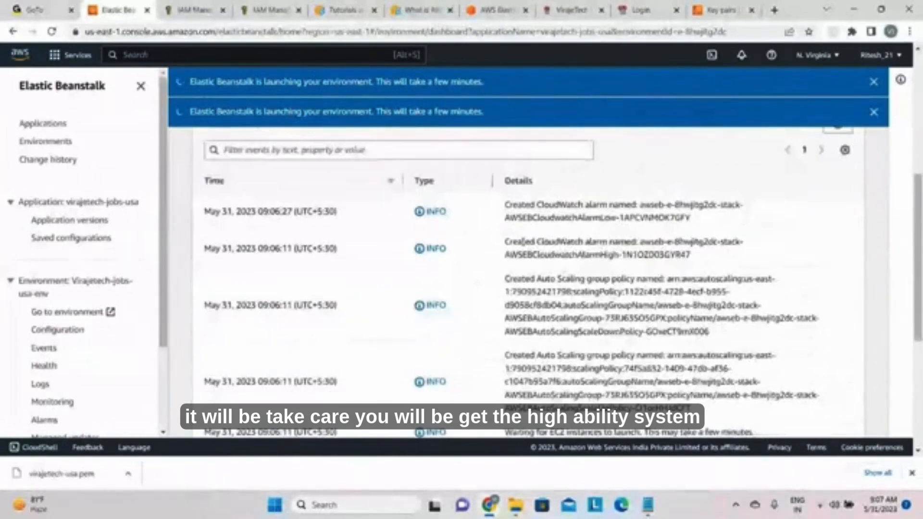
pyautogui.scroll(5, 469, 270)
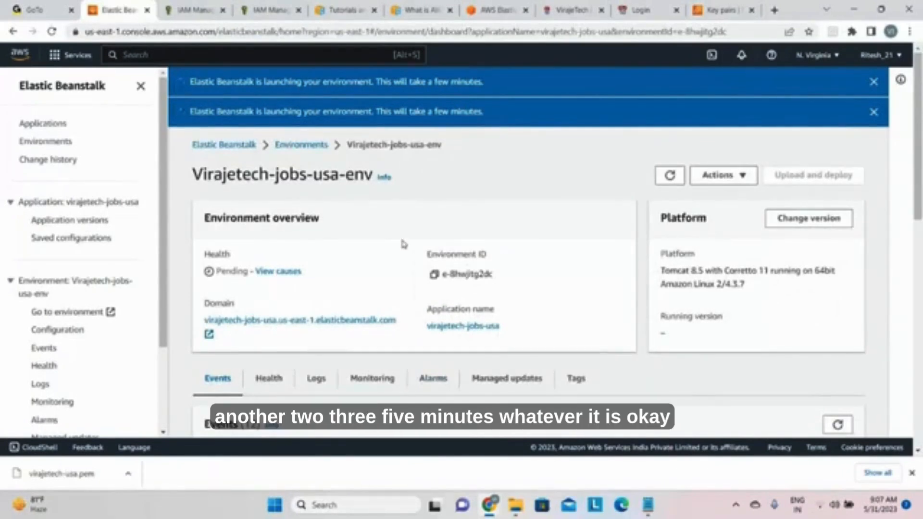
# Step: Switch to the GoTo meeting window and pause the session recording
pyautogui.moveTo(489, 505)
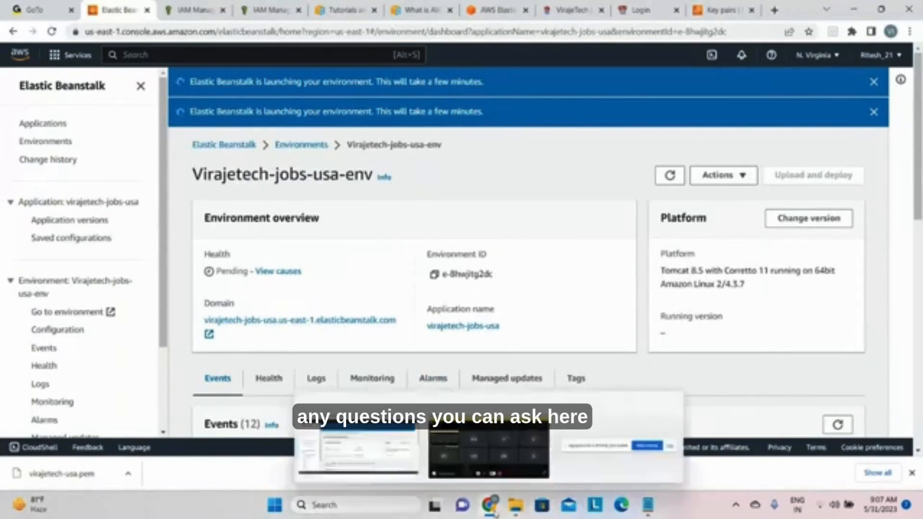
pyautogui.click(513, 476)
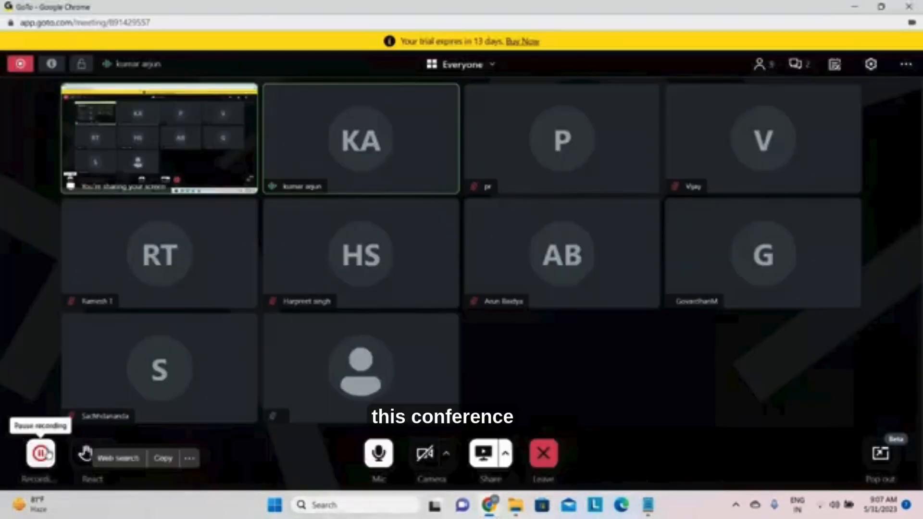
pyautogui.click(46, 454)
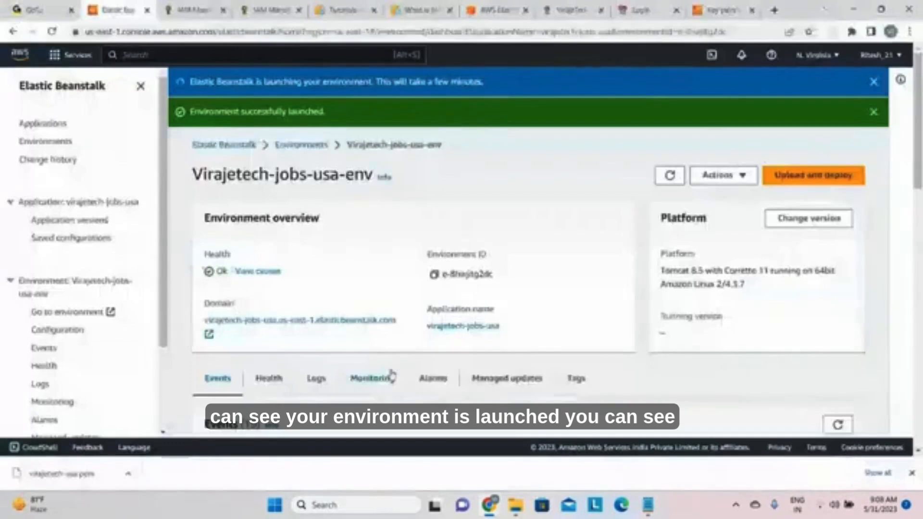
# Step: Return to the Elastic Beanstalk console and check the events for the completed launch, load balancer and instance, plus the environment's health
pyautogui.scroll(-8, 566, 315)
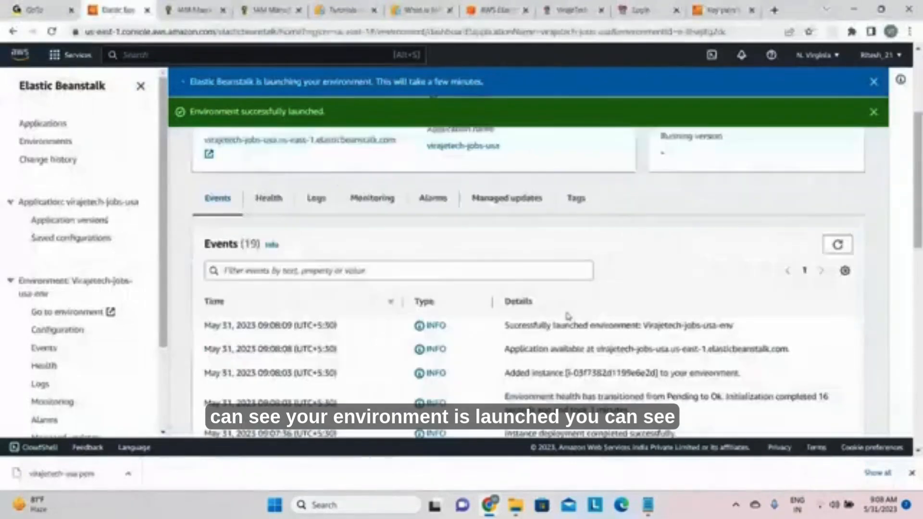
pyautogui.scroll(-4, 581, 323)
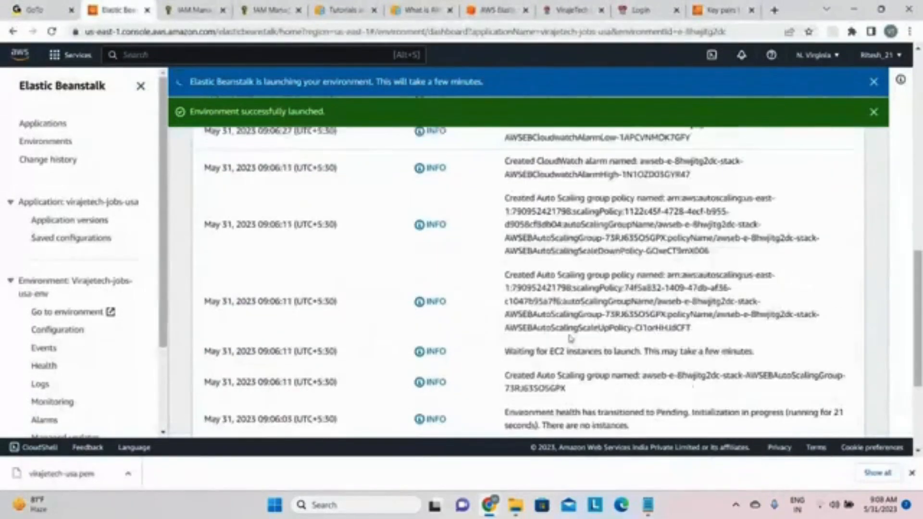
pyautogui.scroll(3, 570, 338)
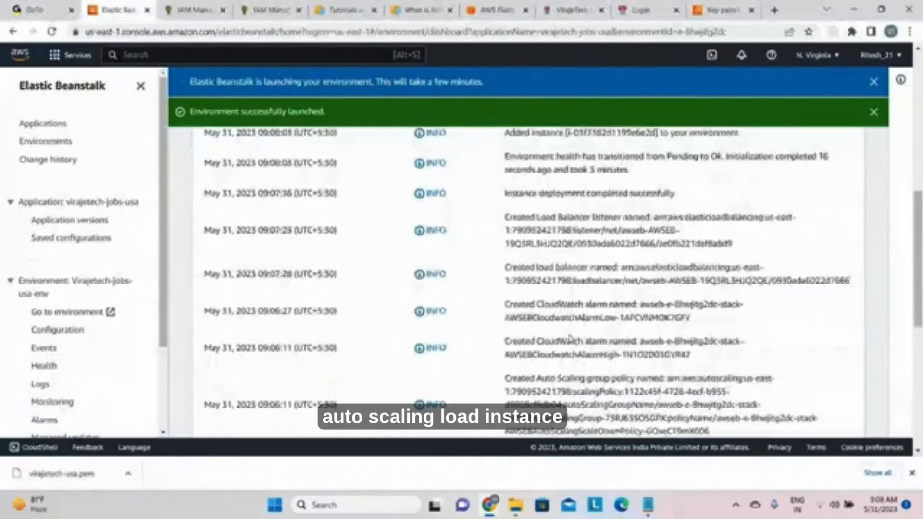
pyautogui.scroll(2, 570, 339)
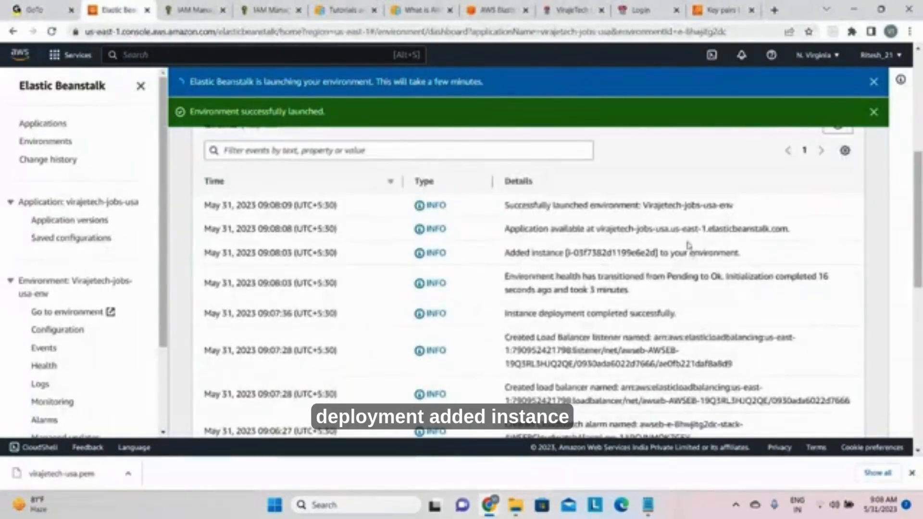
pyautogui.scroll(5, 661, 218)
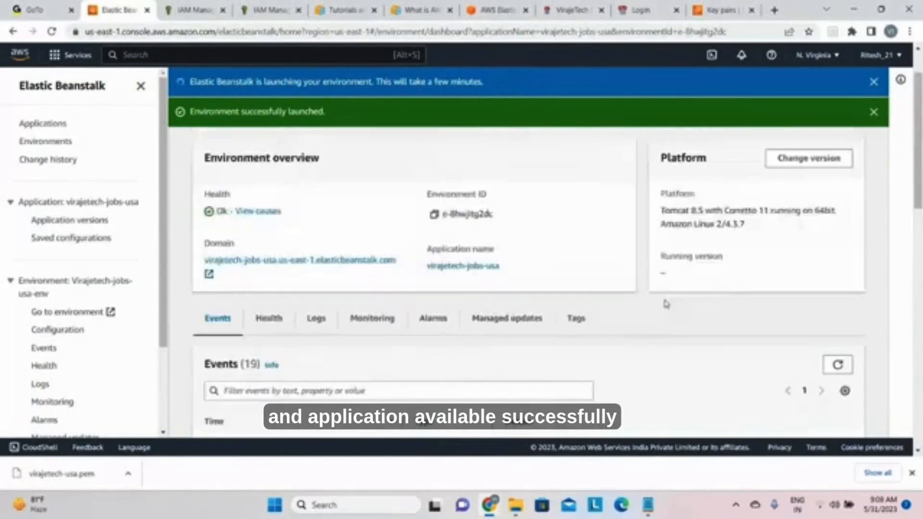
# Step: Open the Virajetech-jobs-usa-env domain in the browser and check the deployed application's page against the environment overview
pyautogui.click(338, 261)
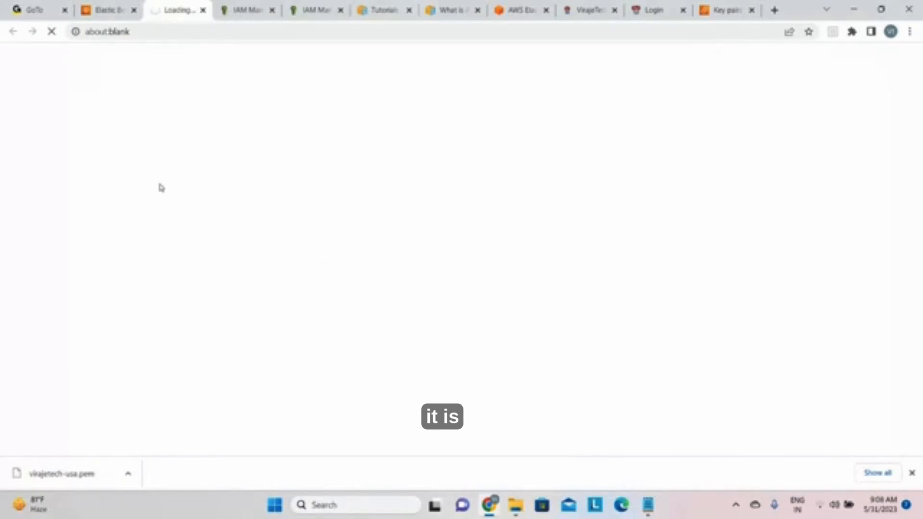
pyautogui.click(109, 10)
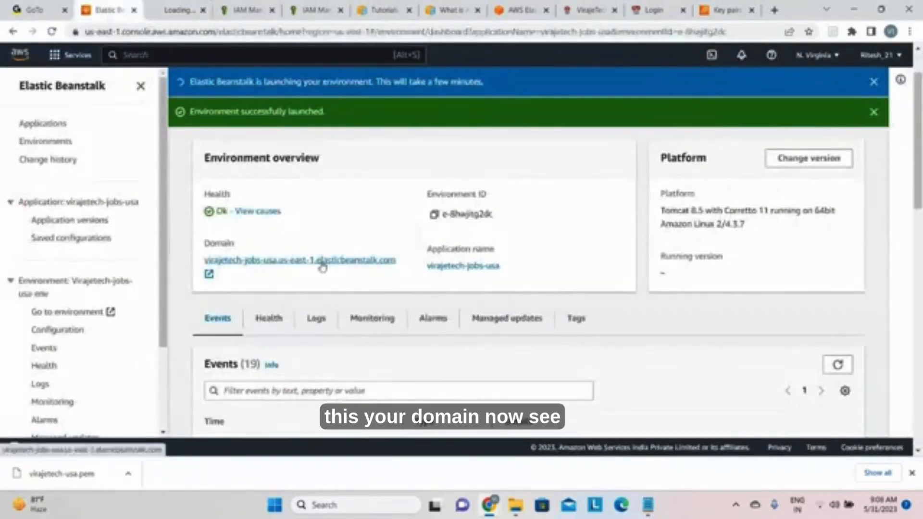
pyautogui.click(177, 10)
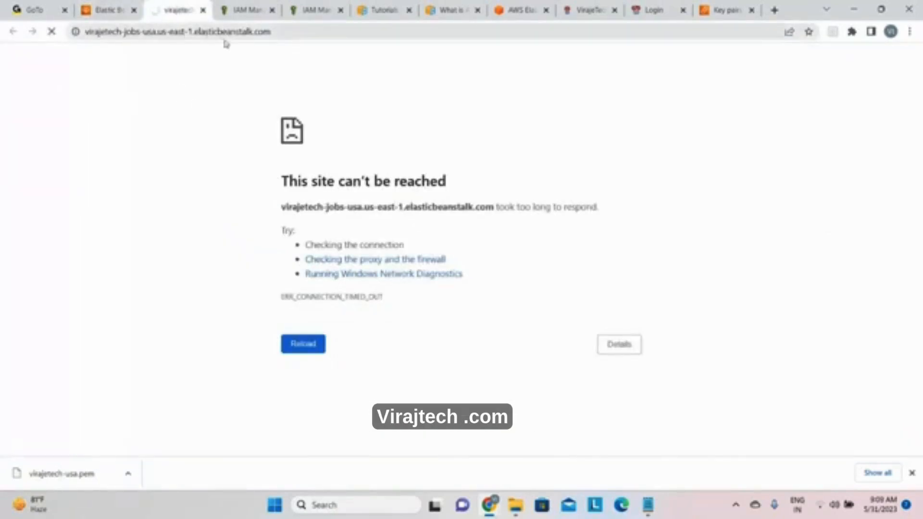
pyautogui.click(110, 10)
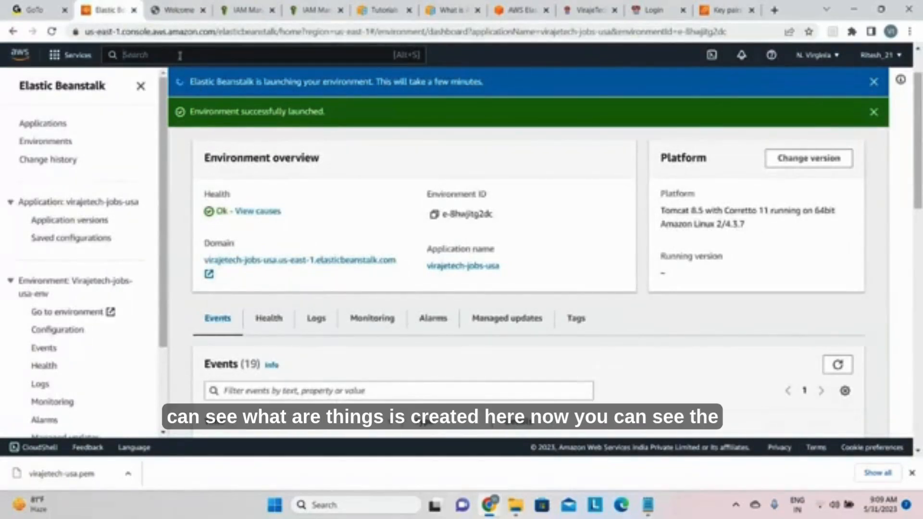
pyautogui.click(176, 10)
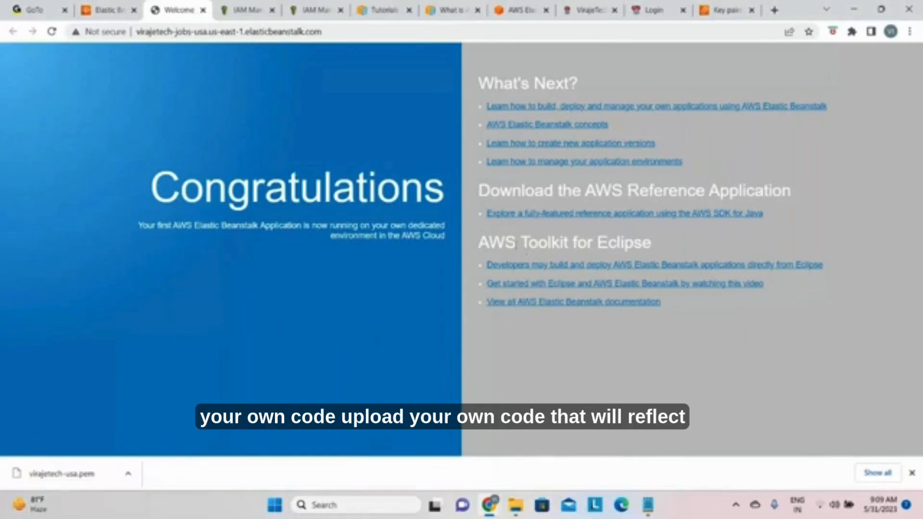
# Step: Return to the AWS console, go to the EC2 service and check the running instances
pyautogui.click(115, 18)
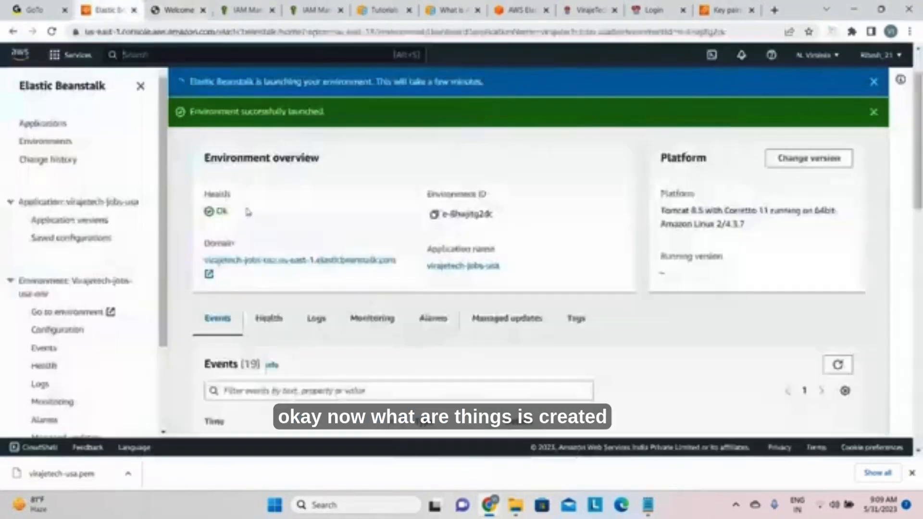
pyautogui.click(202, 56)
pyautogui.write('ec2')
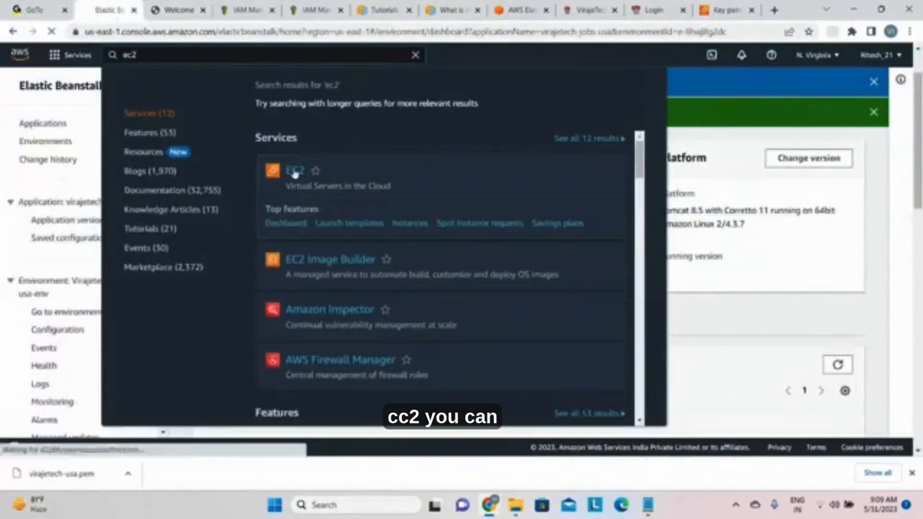
pyautogui.click(295, 172)
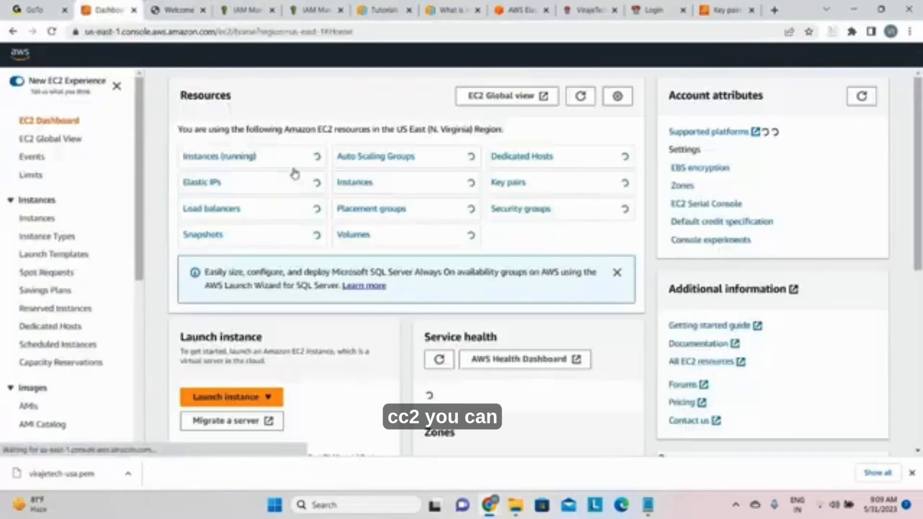
pyautogui.click(247, 162)
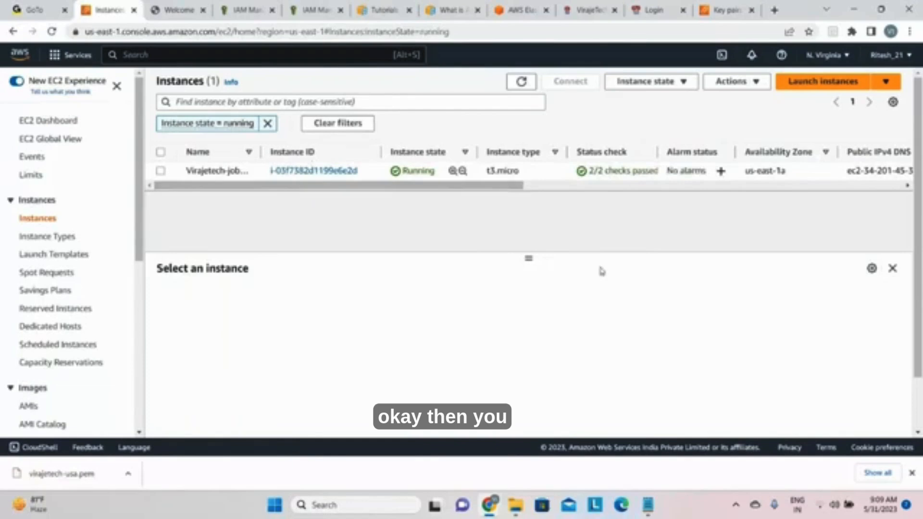
# Step: Check the EC2 security groups for the one belonging to the virajetech-jobs-usa environment
pyautogui.scroll(-5, 69, 301)
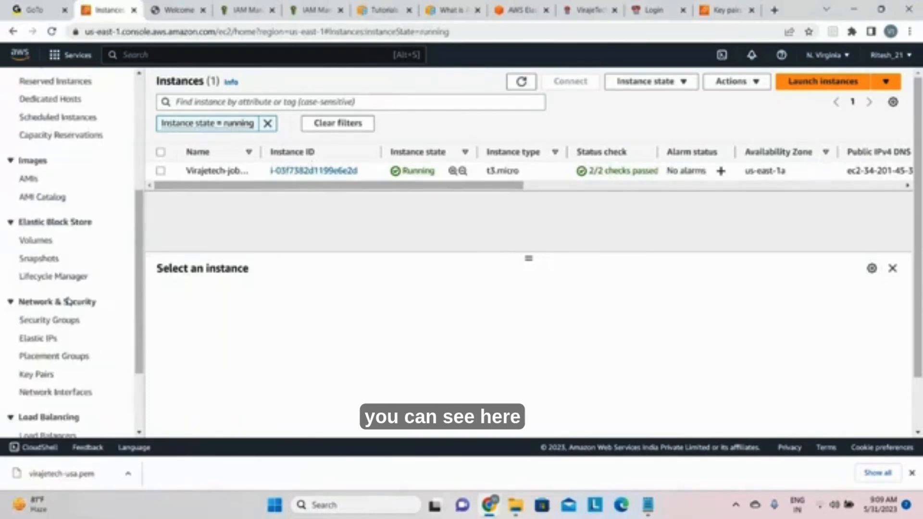
pyautogui.scroll(-1, 69, 301)
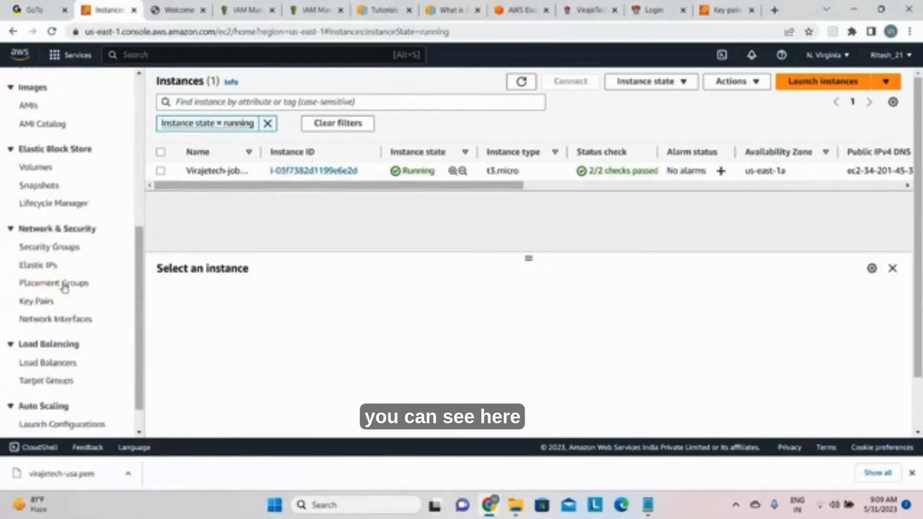
pyautogui.click(67, 256)
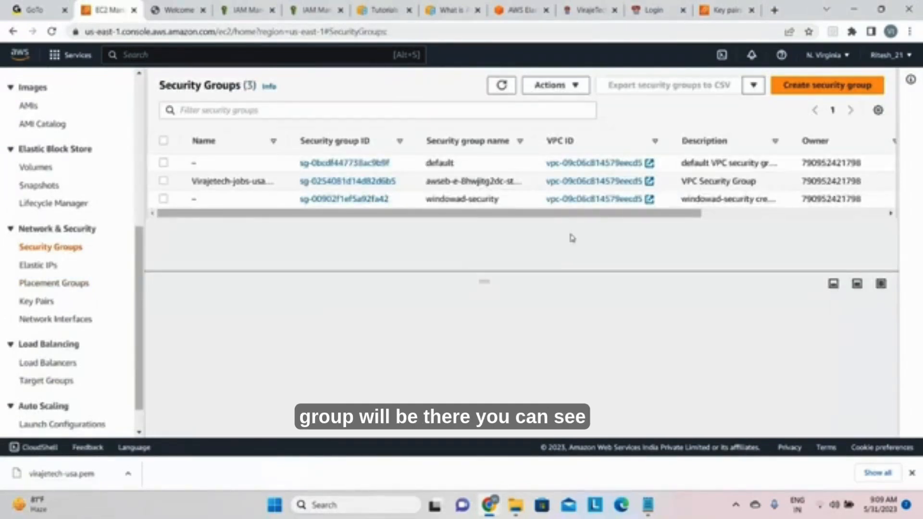
# Step: Check the EC2 load balancing resources, including target groups, and the Auto Scaling launch configurations and groups
pyautogui.scroll(-1, 102, 371)
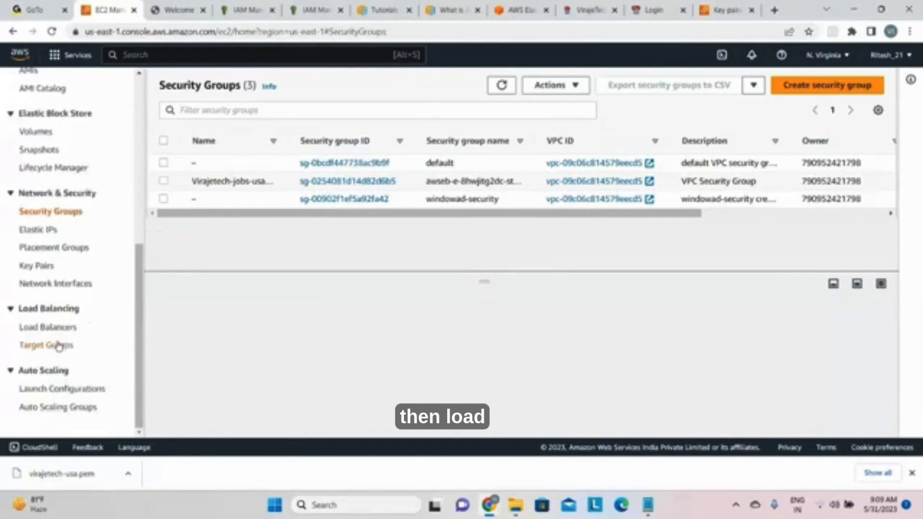
pyautogui.click(58, 331)
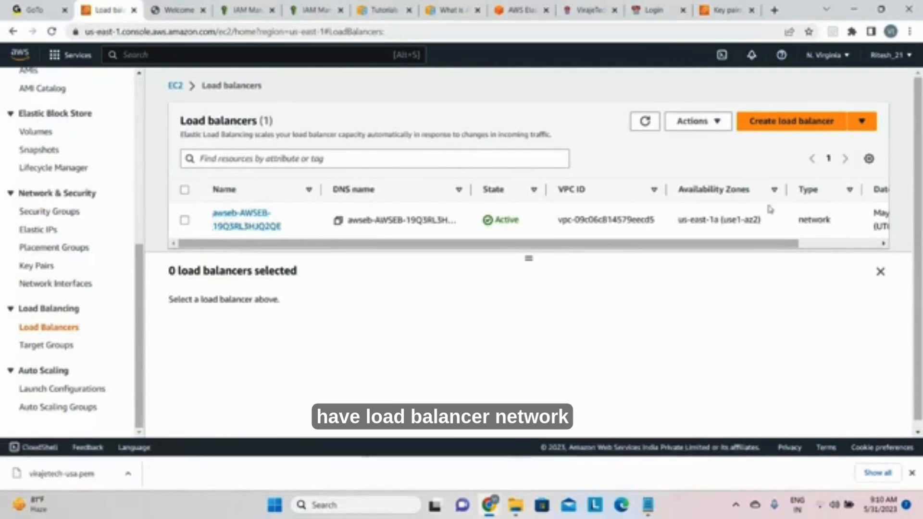
pyautogui.click(48, 345)
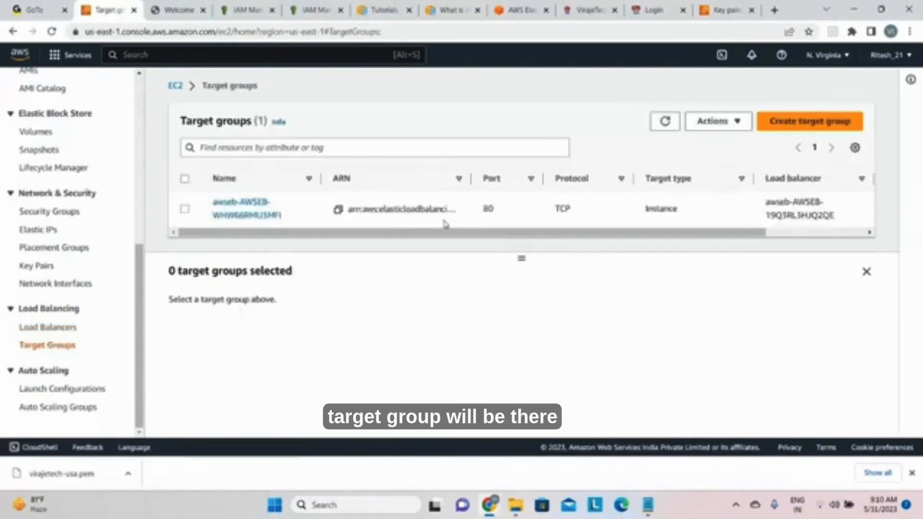
pyautogui.click(66, 391)
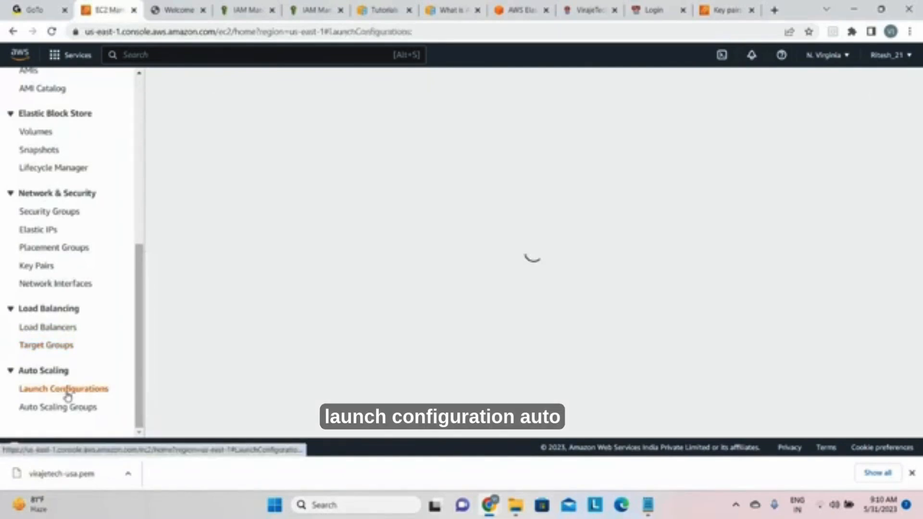
pyautogui.click(66, 409)
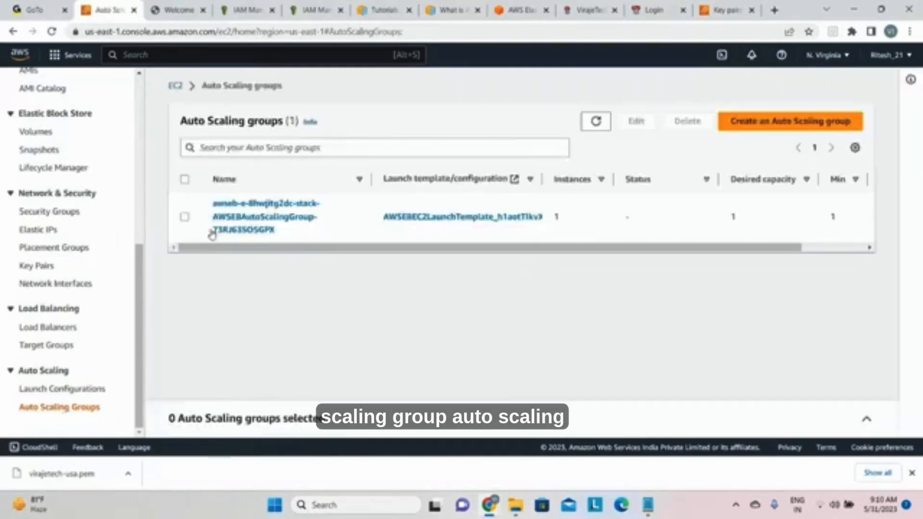
# Step: Go to the S3 service and look through the bucket list for the Elastic Beanstalk buckets
pyautogui.click(221, 57)
pyautogui.write('s3')
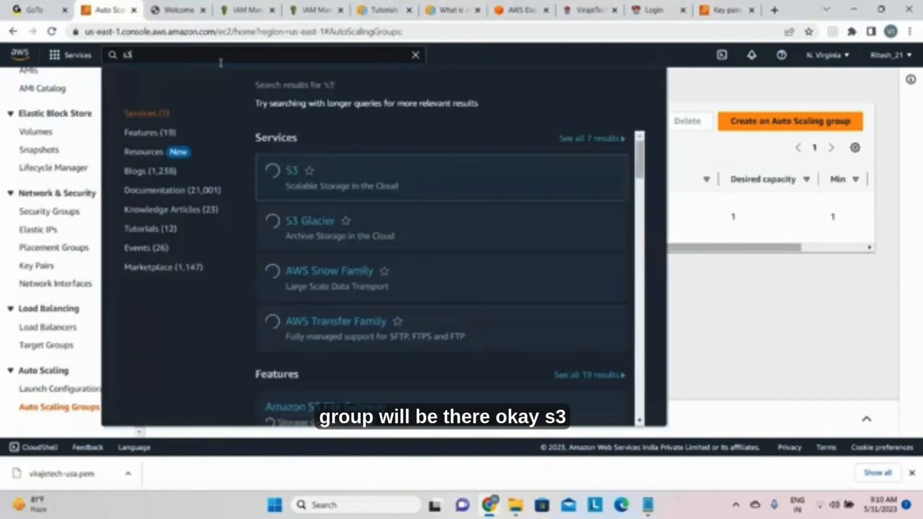
pyautogui.click(291, 171)
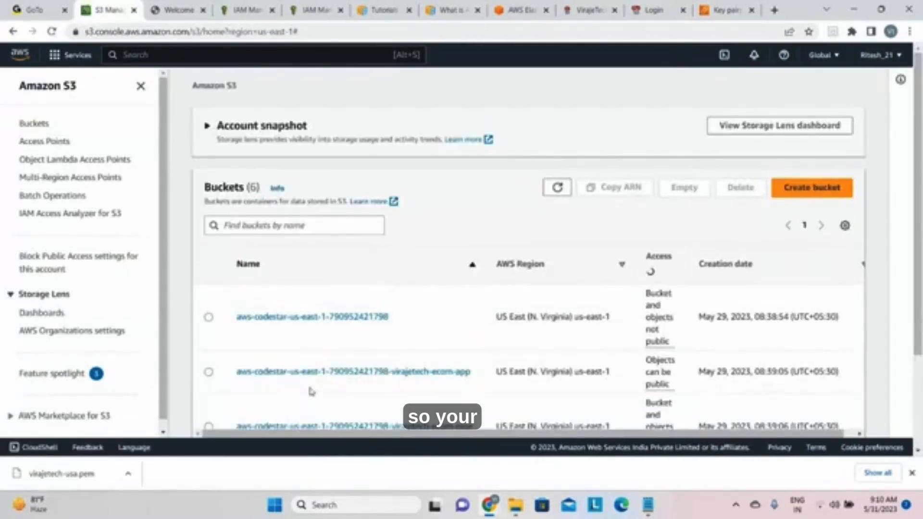
pyautogui.scroll(-2, 494, 361)
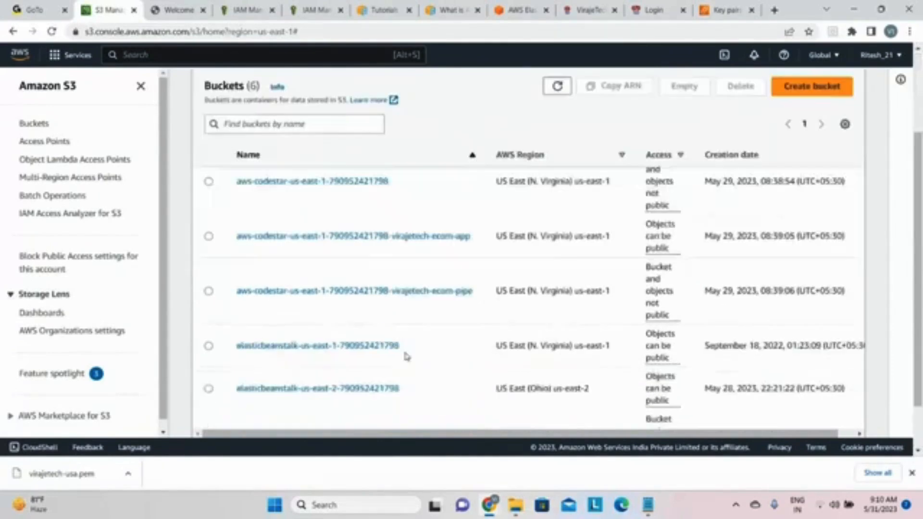
pyautogui.scroll(-1, 392, 397)
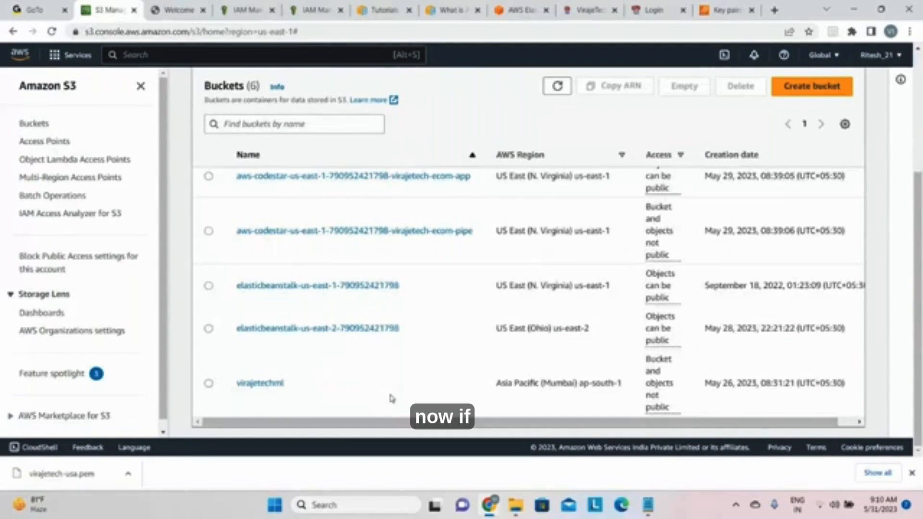
pyautogui.scroll(3, 391, 396)
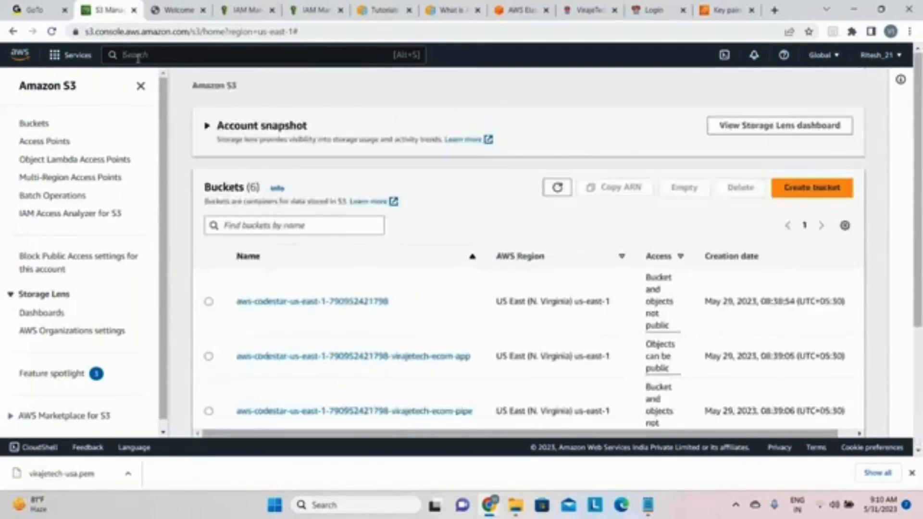
# Step: Search the AWS services for xray, and clear the search term
pyautogui.click(137, 56)
pyautogui.write('xray')
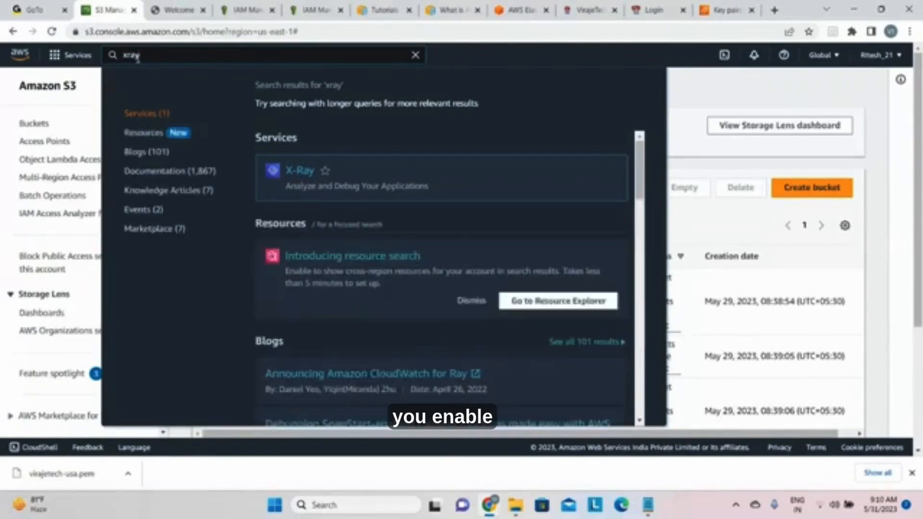
pyautogui.press('BackSpace')
pyautogui.press('BackSpace')
pyautogui.press('BackSpace')
pyautogui.press('BackSpace')
# Step: Find the CloudWatch service with the search term cloudwatch and show all of its metrics
pyautogui.write('cloud')
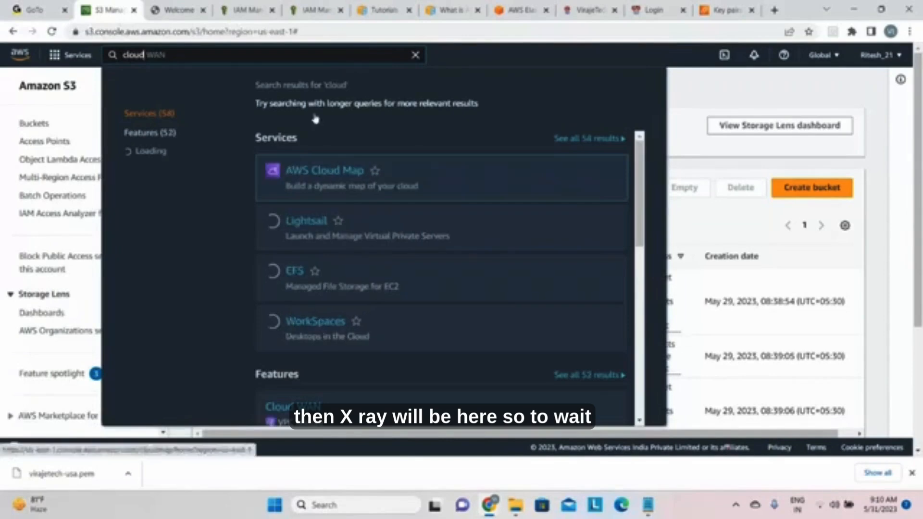
pyautogui.write('watch')
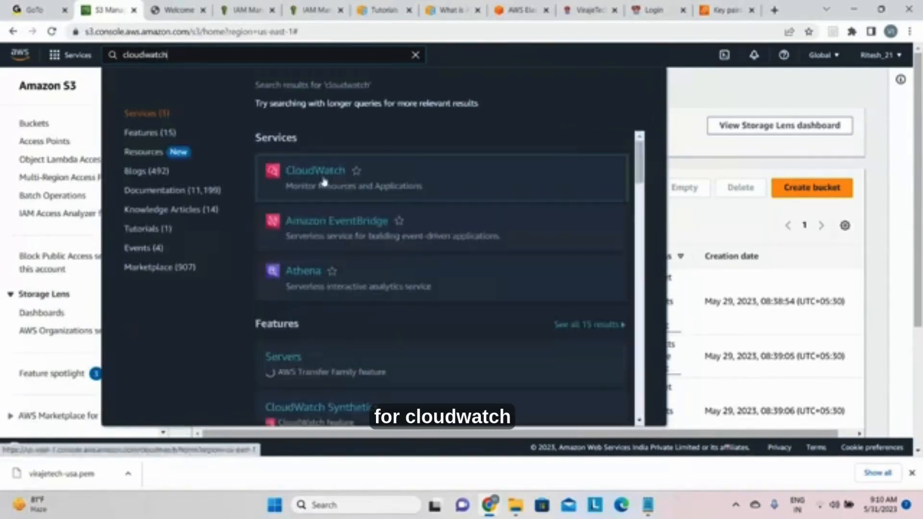
pyautogui.click(324, 179)
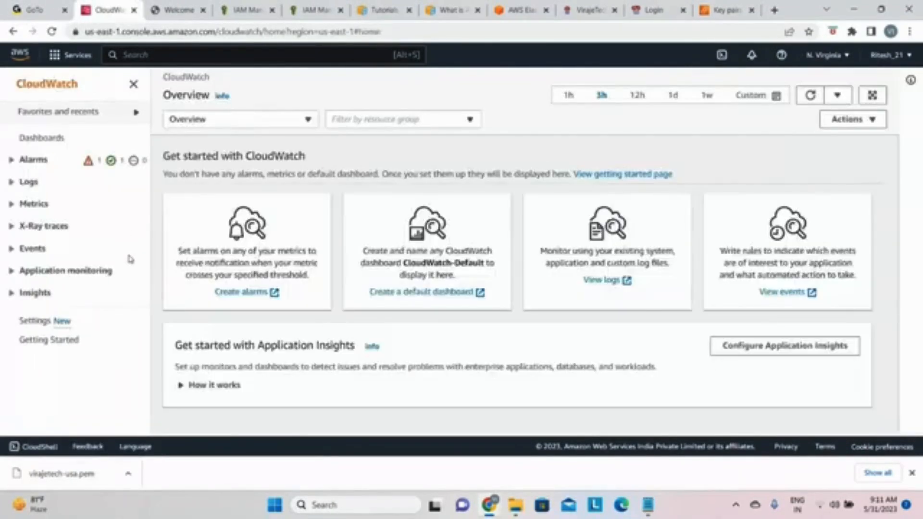
pyautogui.click(33, 204)
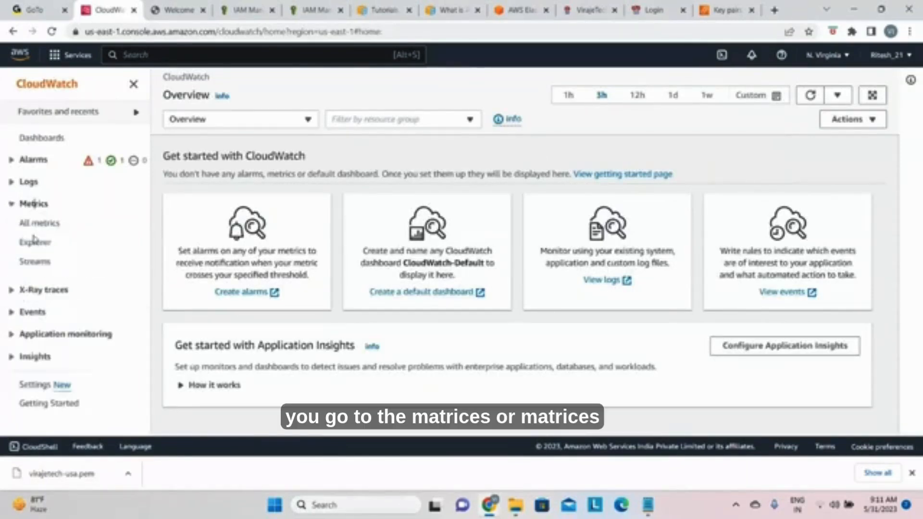
pyautogui.click(38, 223)
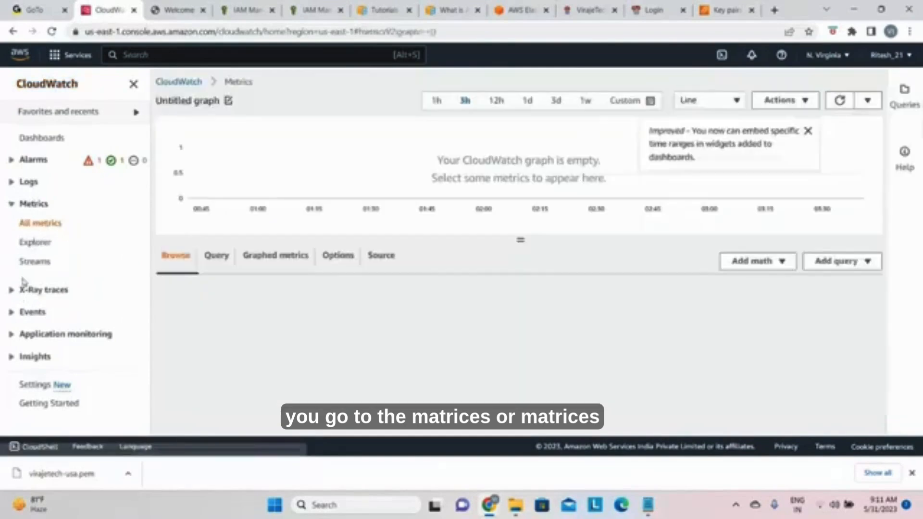
# Step: Graph the EnvironmentHealth metric of Virajetech-jobs-usa-env from the ElasticBeanstalk environment metrics
pyautogui.scroll(-3, 396, 361)
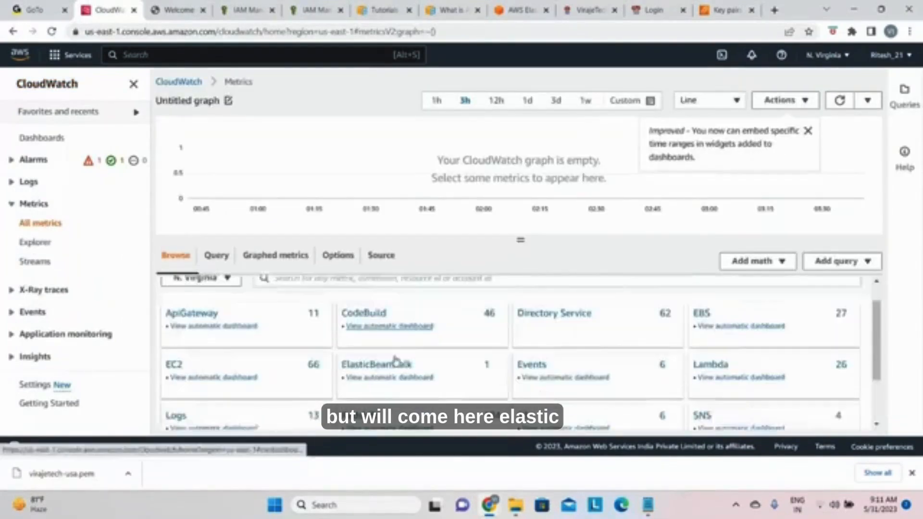
pyautogui.click(376, 289)
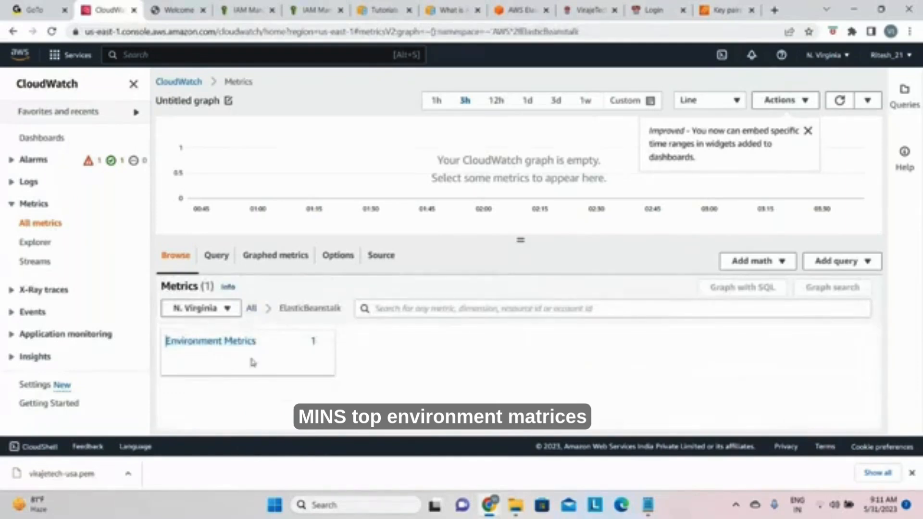
pyautogui.click(233, 342)
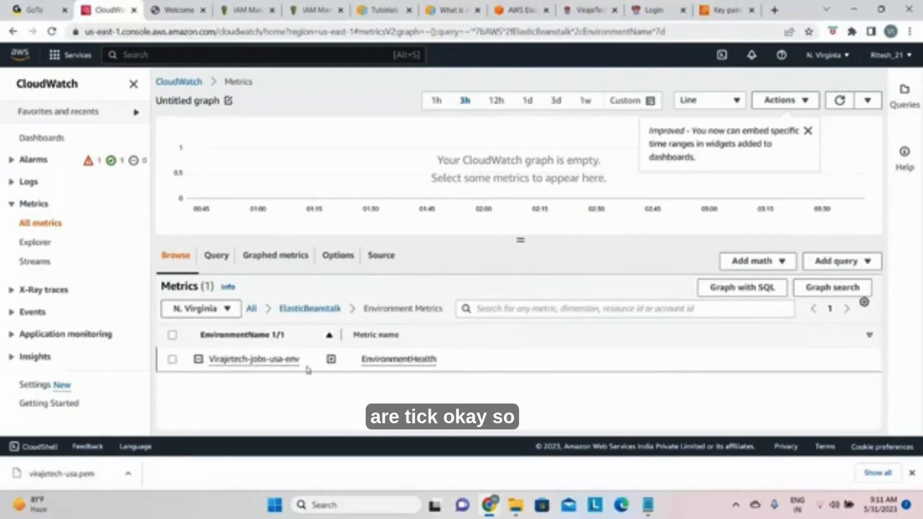
pyautogui.click(232, 361)
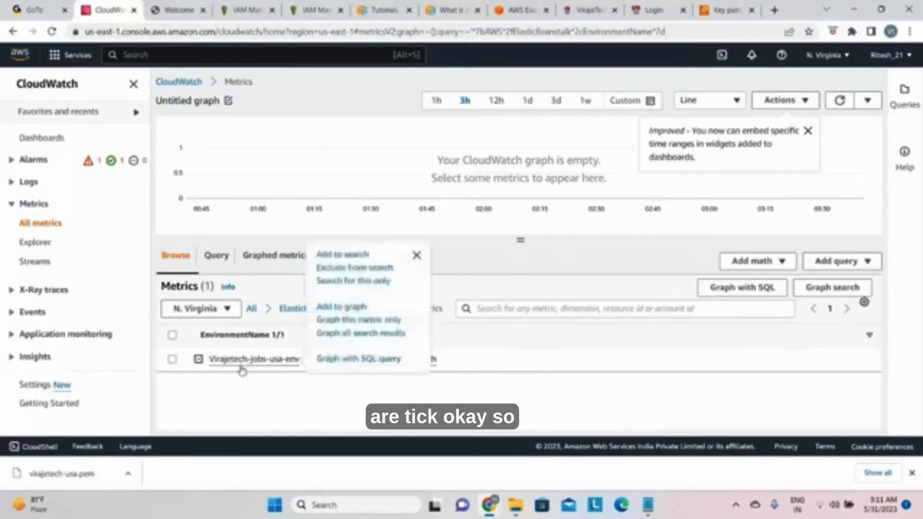
pyautogui.click(253, 380)
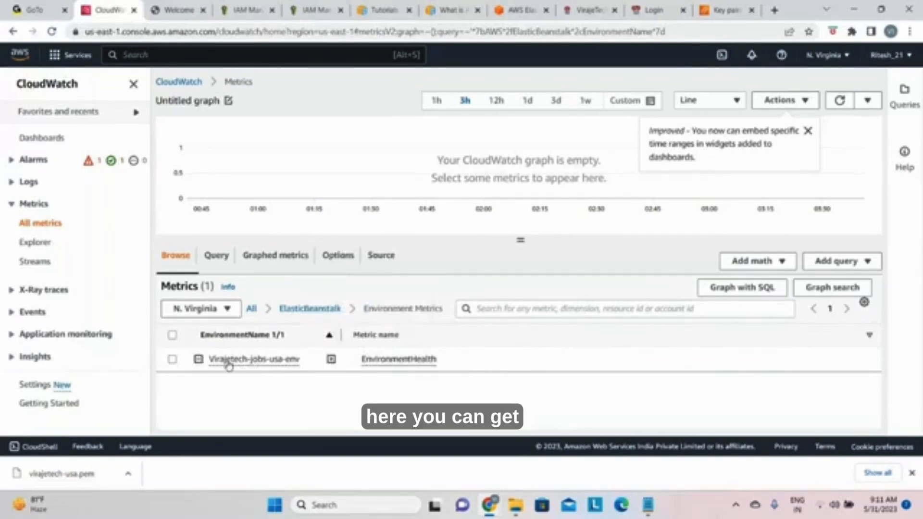
pyautogui.click(172, 359)
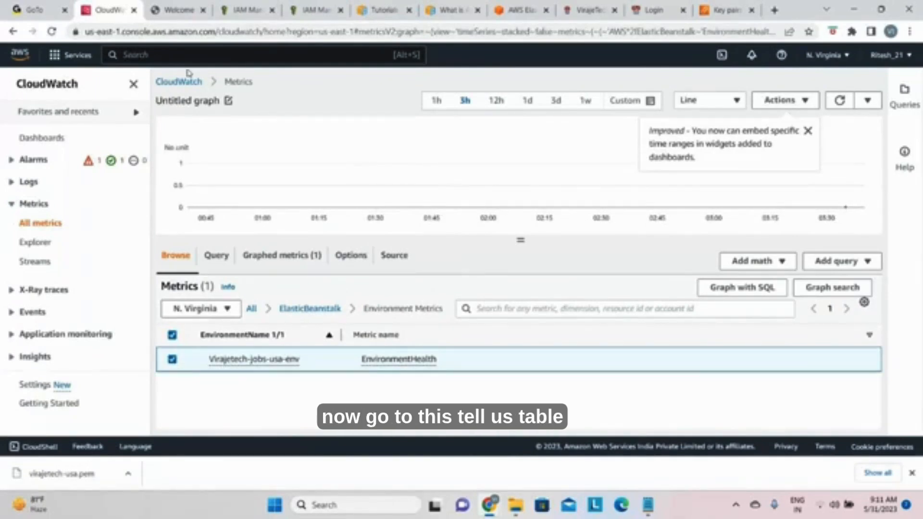
# Step: Find the Elastic Beanstalk service with the search term elastic and open its environments list
pyautogui.click(174, 54)
pyautogui.write('ela')
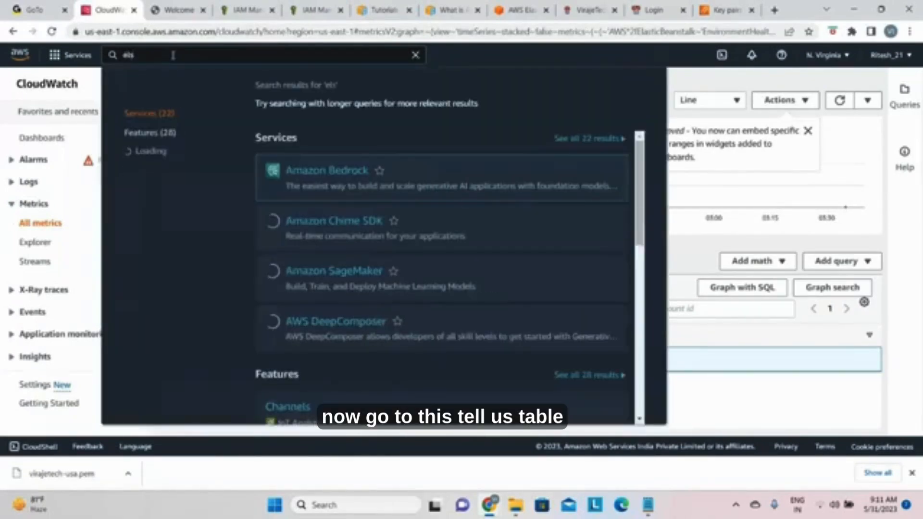
pyautogui.write('stic')
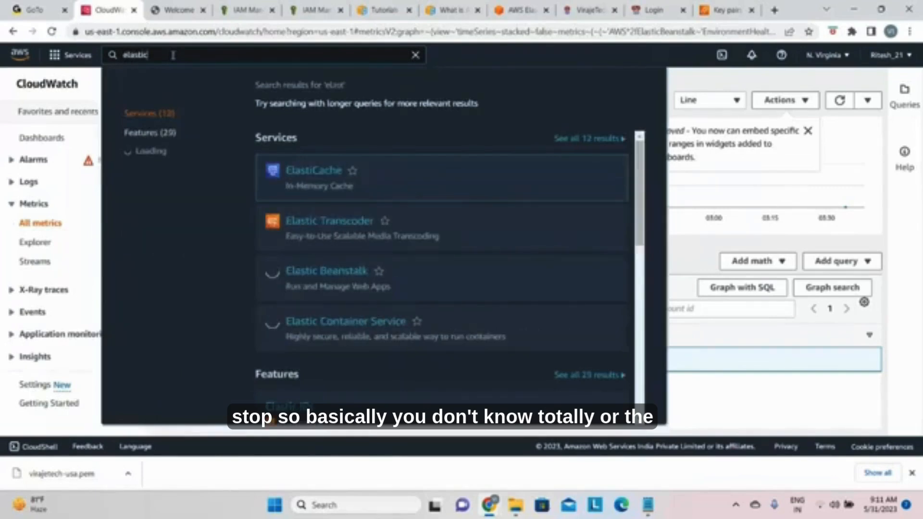
pyautogui.click(336, 226)
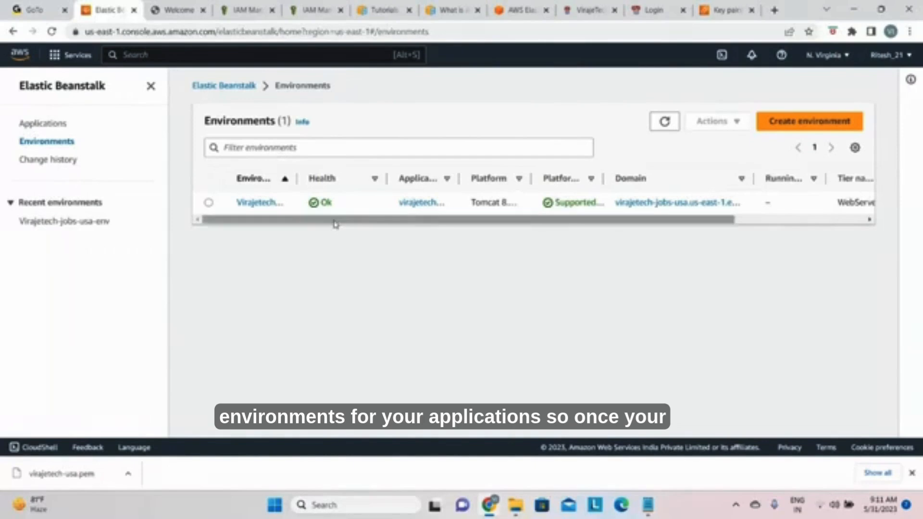
# Step: Terminate the Virajetech-jobs-usa-env environment, confirming with its name Virajetech-jobs-usa-env
pyautogui.click(209, 203)
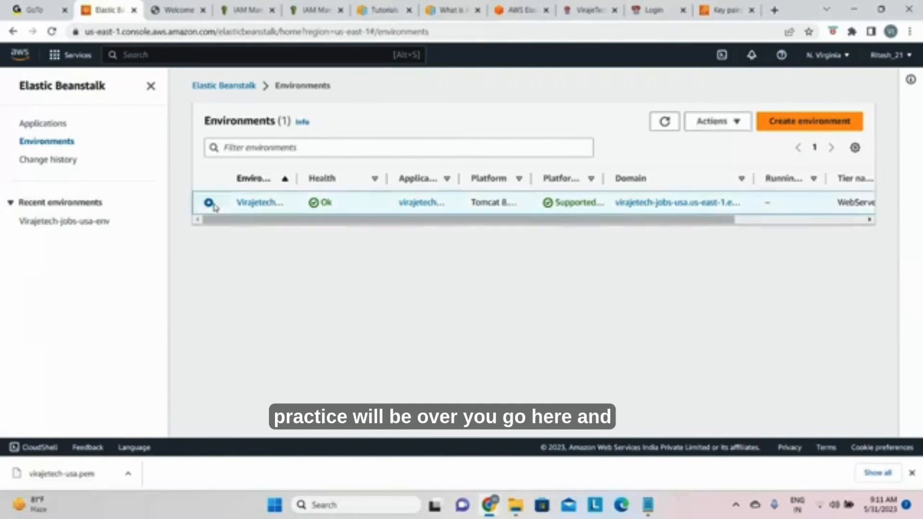
pyautogui.click(716, 121)
pyautogui.click(725, 272)
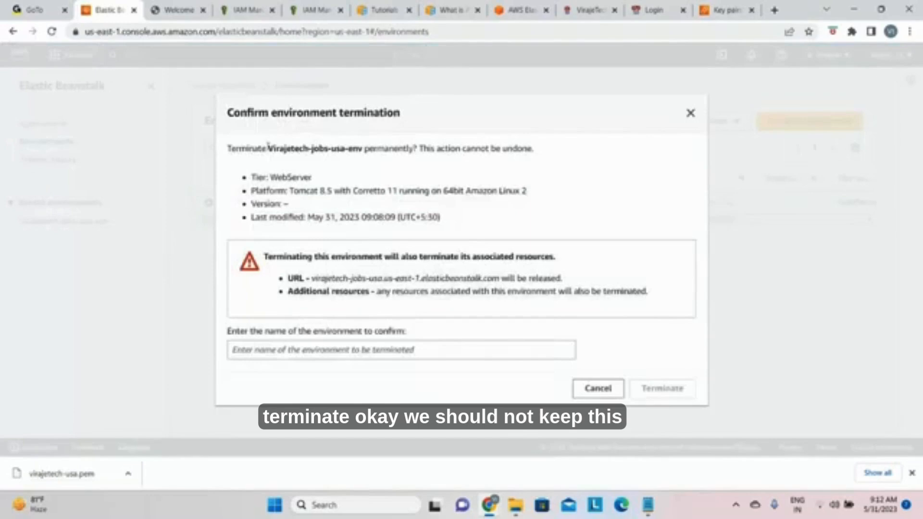
pyautogui.moveTo(269, 148); pyautogui.dragTo(362, 152)
pyautogui.hotkey('ctrl', 'c')
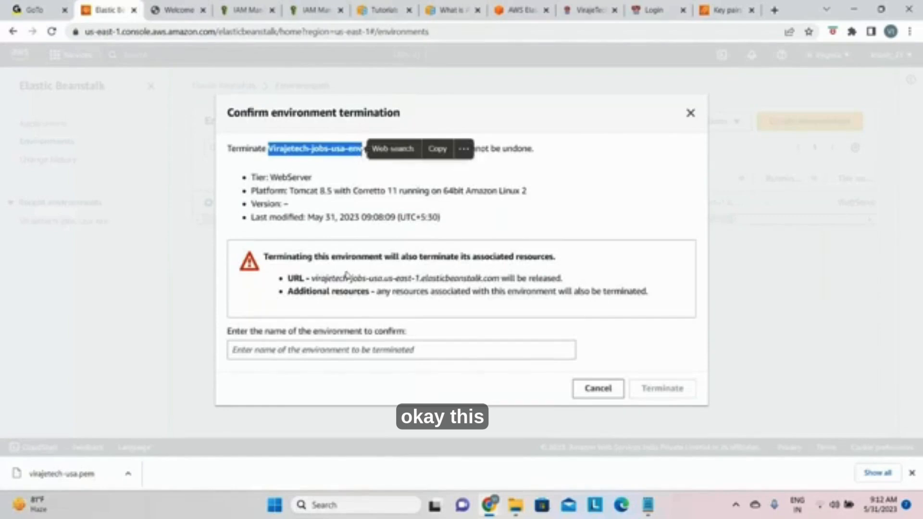
pyautogui.click(279, 352)
pyautogui.hotkey('ctrl', 'v')
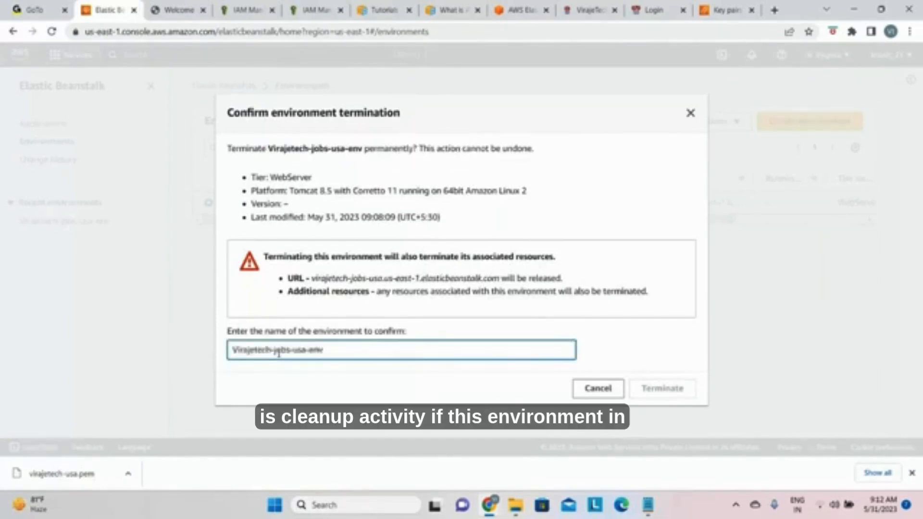
pyautogui.click(642, 392)
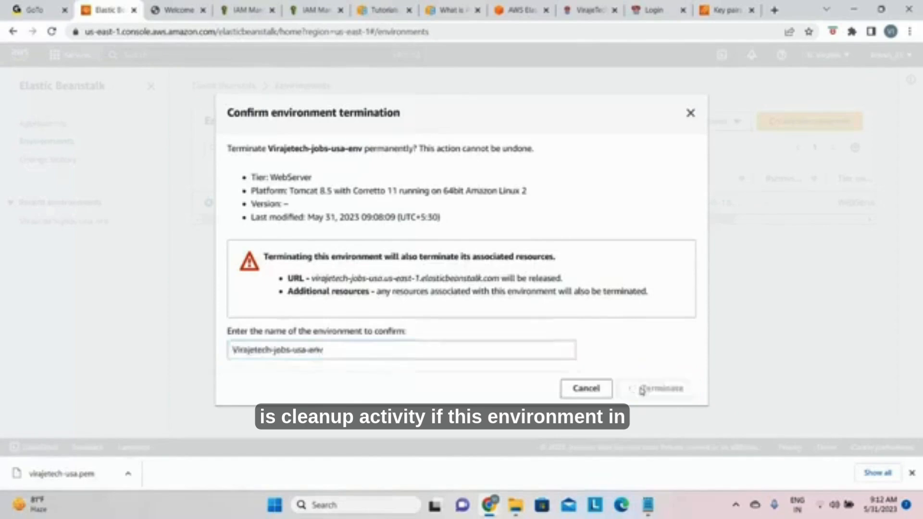